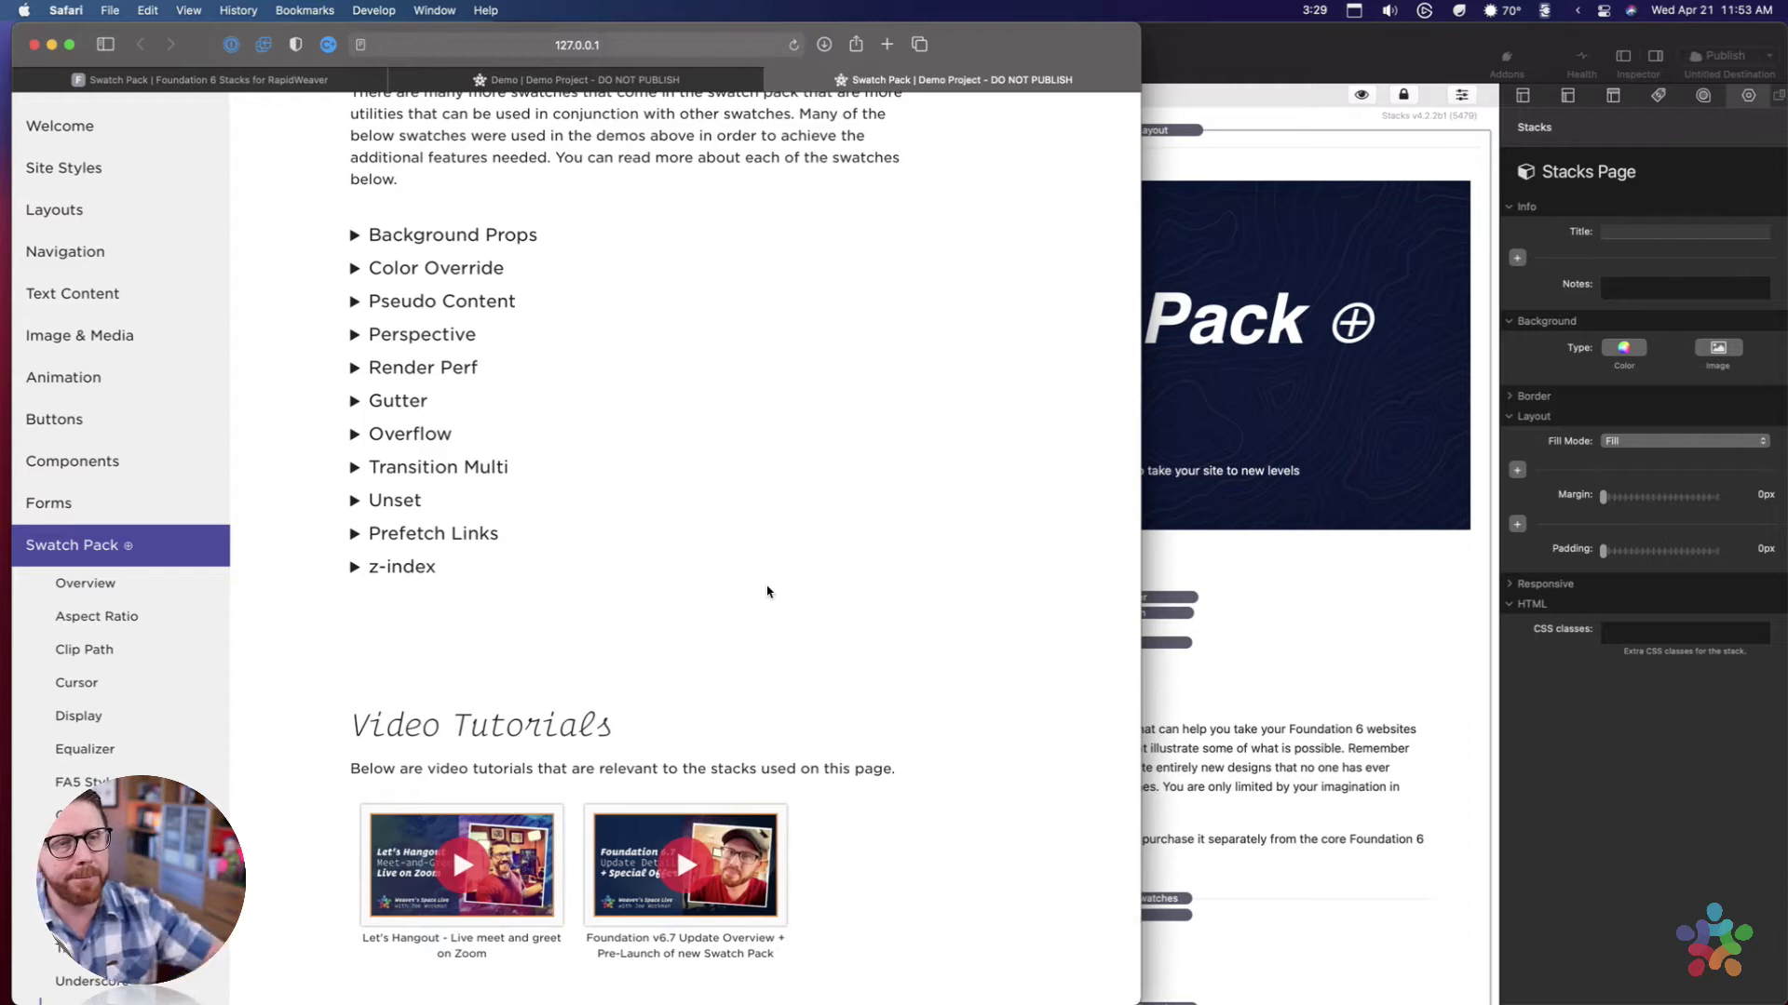
Read the Background Props swatch description in the And Even More section, and collapse it again.
{"action": "scroll", "coordinate": [663, 419], "scroll_direction": "up", "scroll_amount": 5}
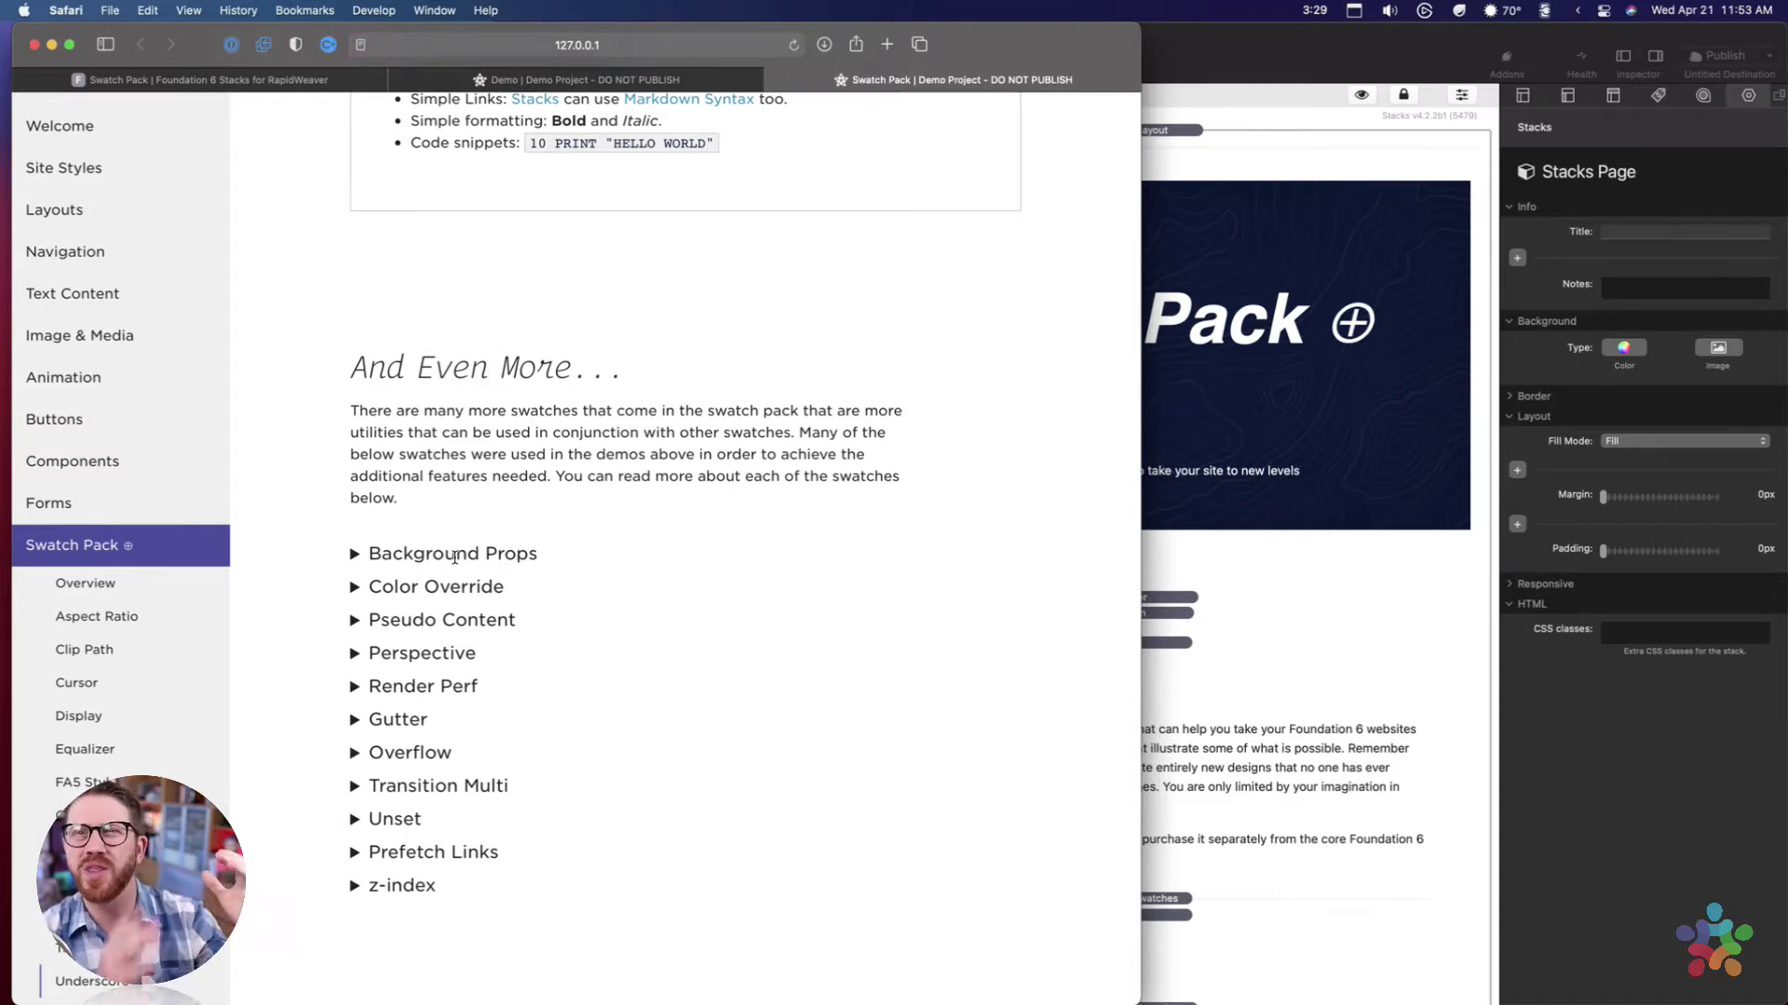
{"action": "left_click", "coordinate": [355, 555]}
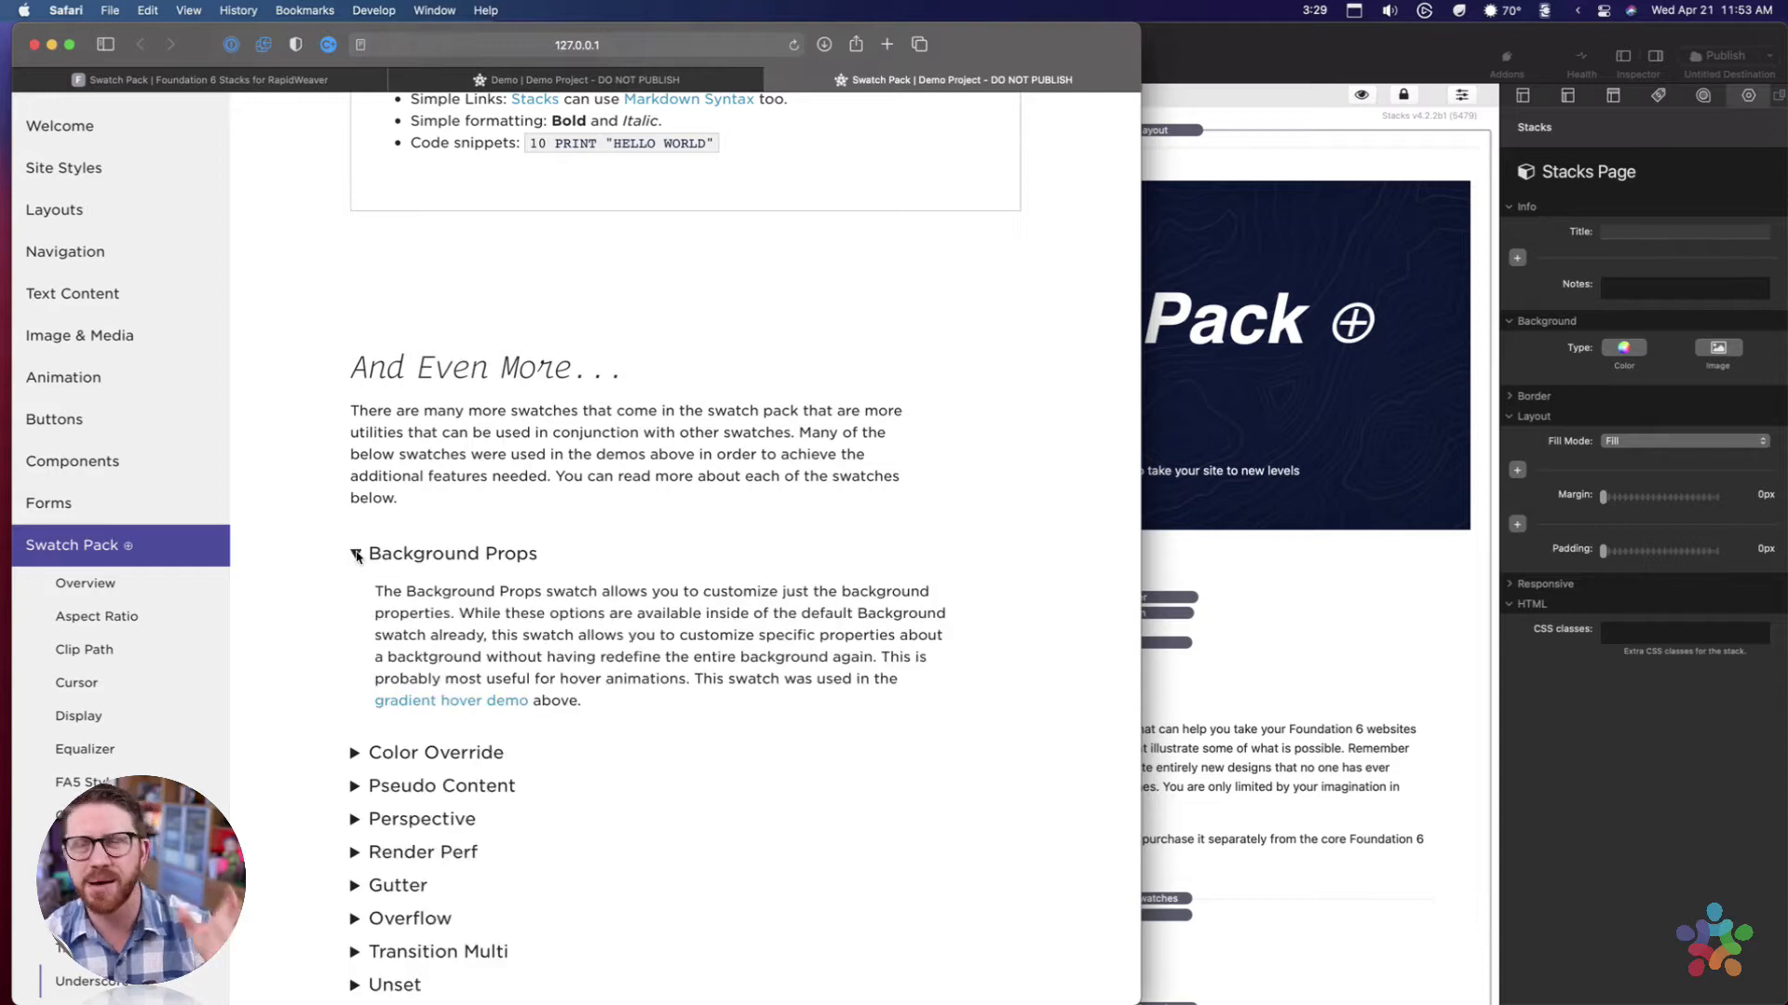
{"action": "left_click", "coordinate": [356, 555]}
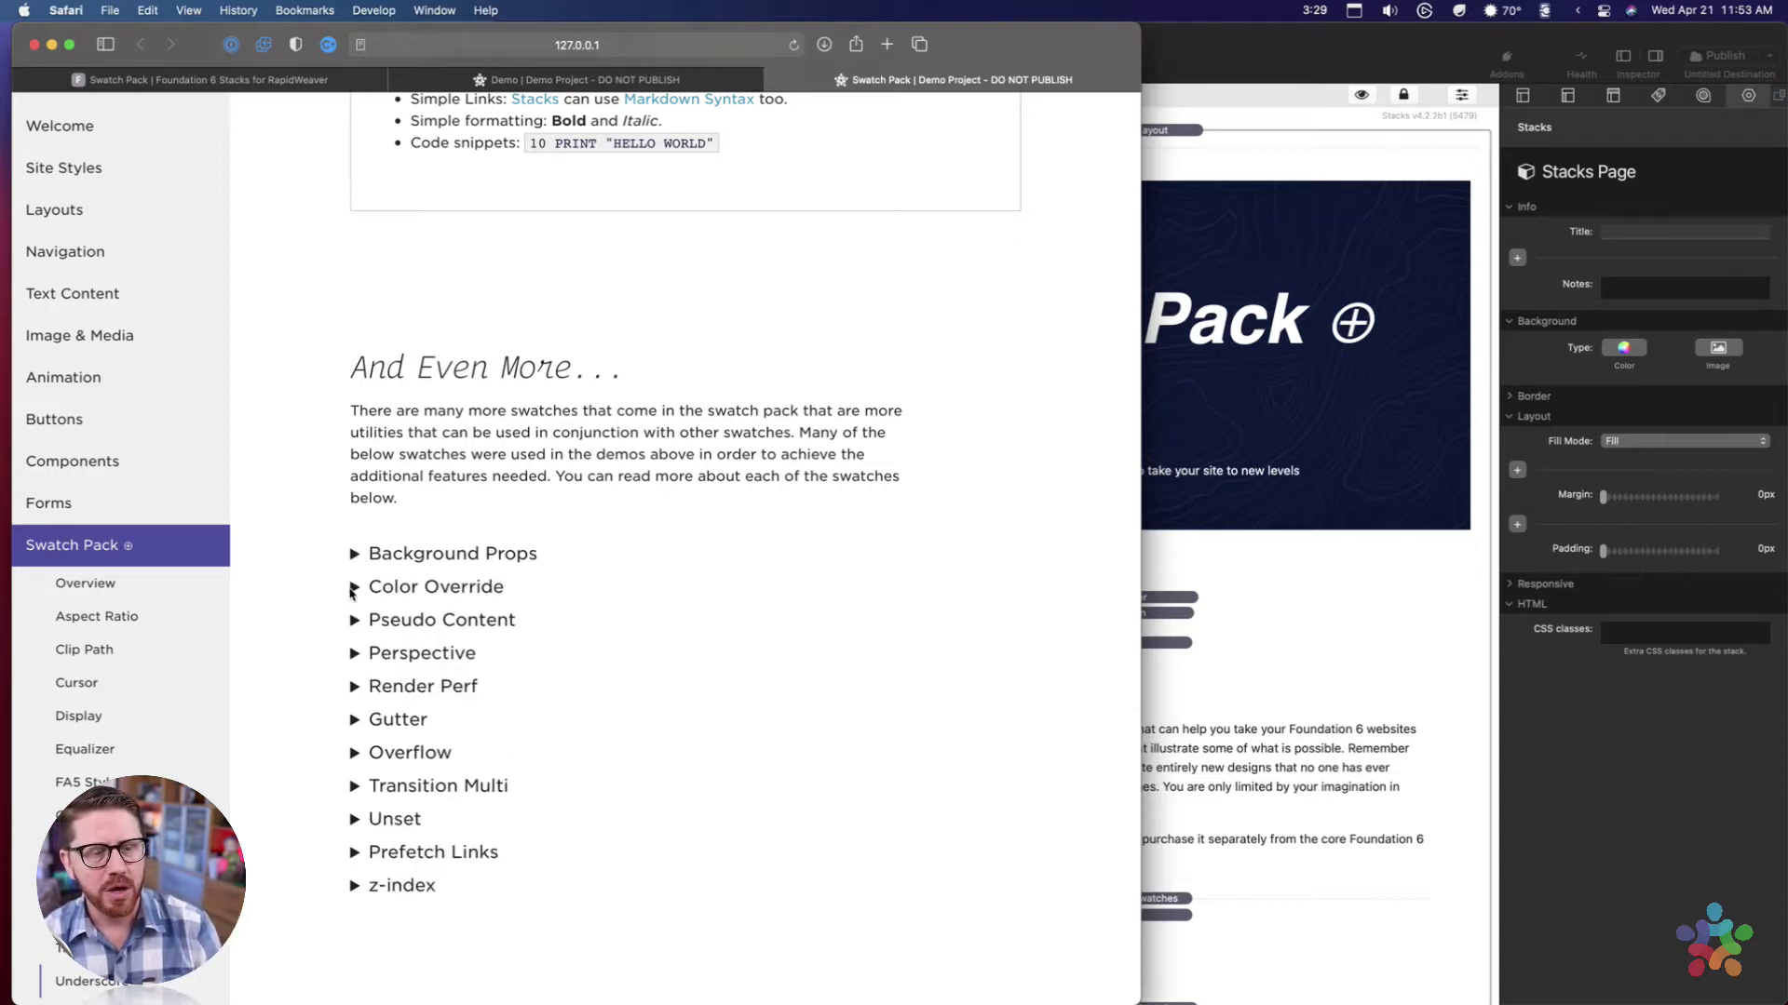
Expand and read the Color Override and Pseudo Content swatch descriptions in the And Even More list.
{"action": "left_click", "coordinate": [352, 587]}
{"action": "scroll", "coordinate": [381, 582], "scroll_direction": "down", "scroll_amount": 3}
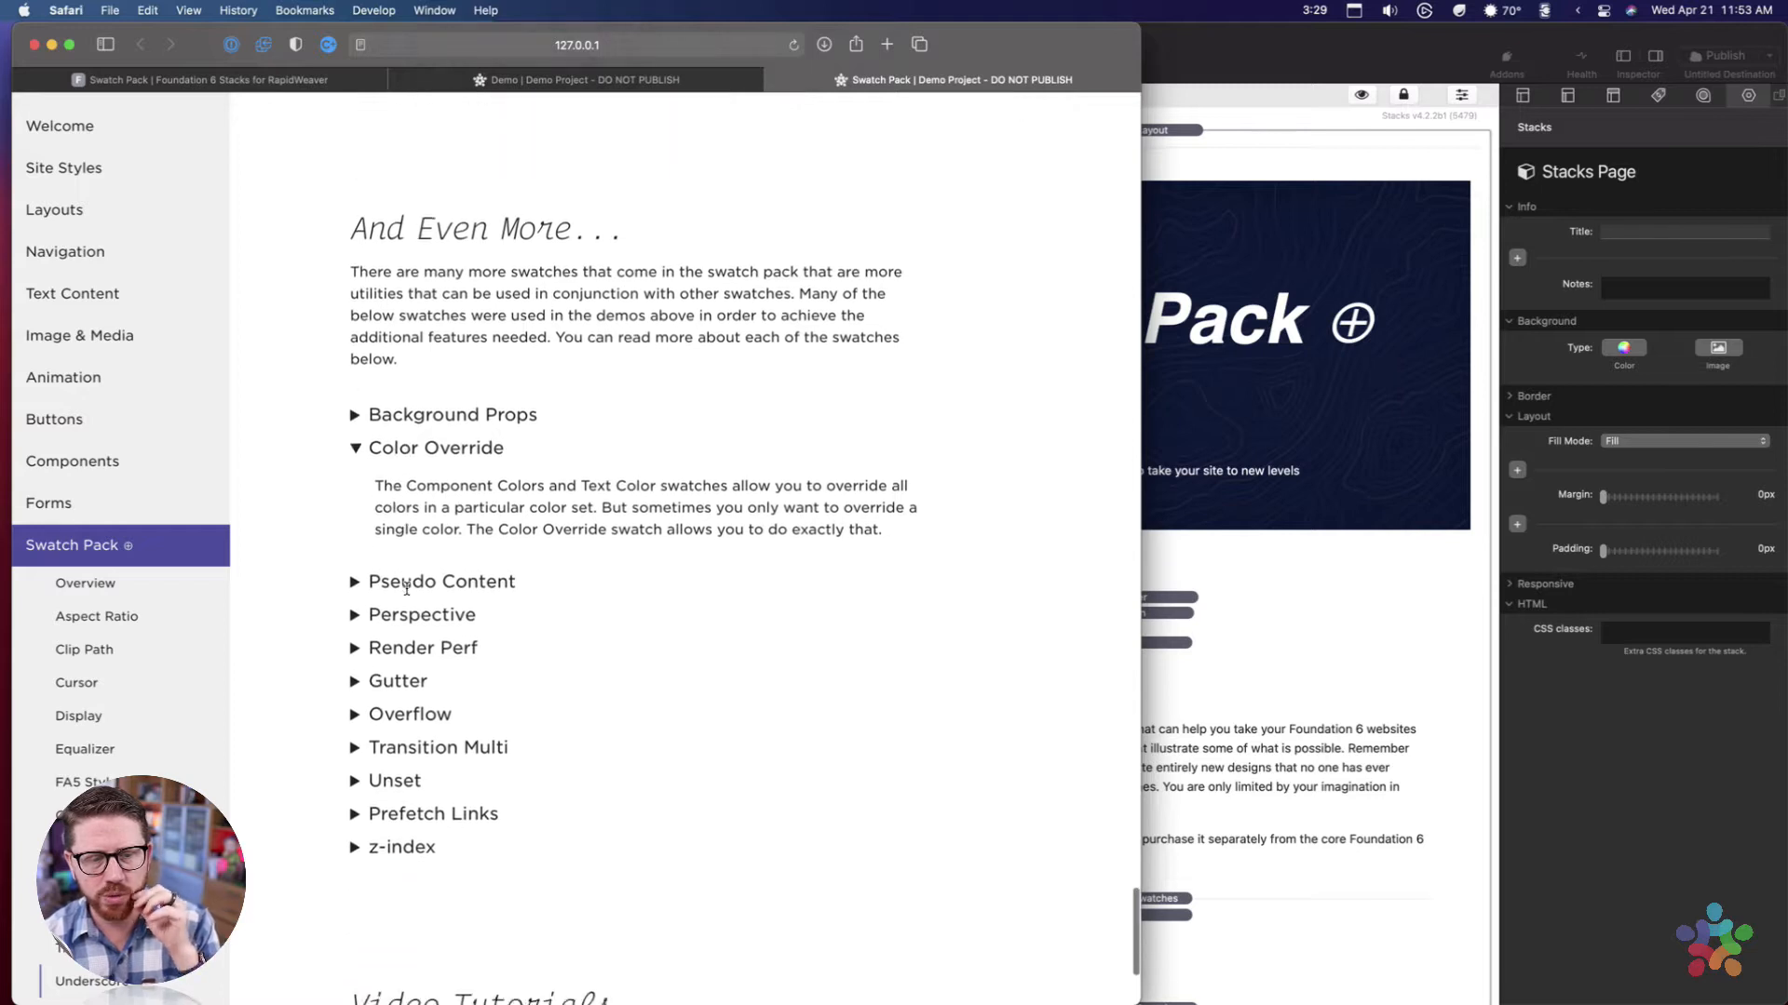
{"action": "left_click", "coordinate": [355, 577]}
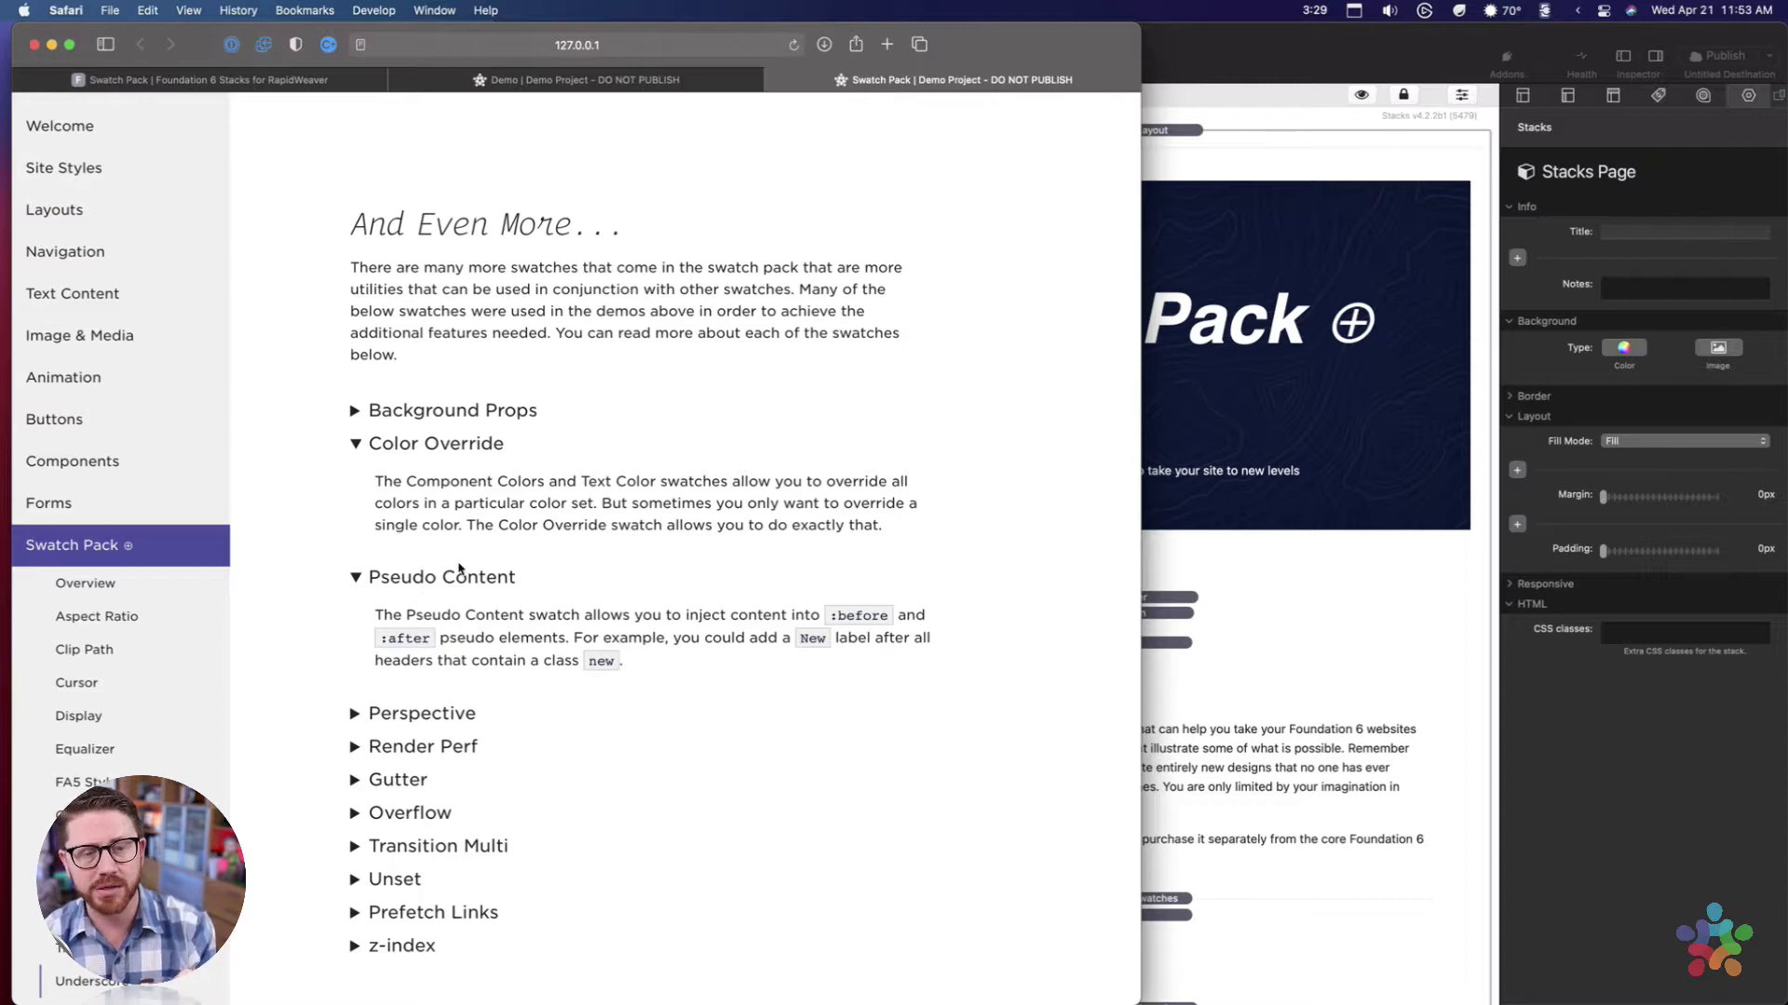
{"action": "scroll", "coordinate": [461, 568], "scroll_direction": "up", "scroll_amount": 5}
{"action": "scroll", "coordinate": [604, 514], "scroll_direction": "down", "scroll_amount": 5}
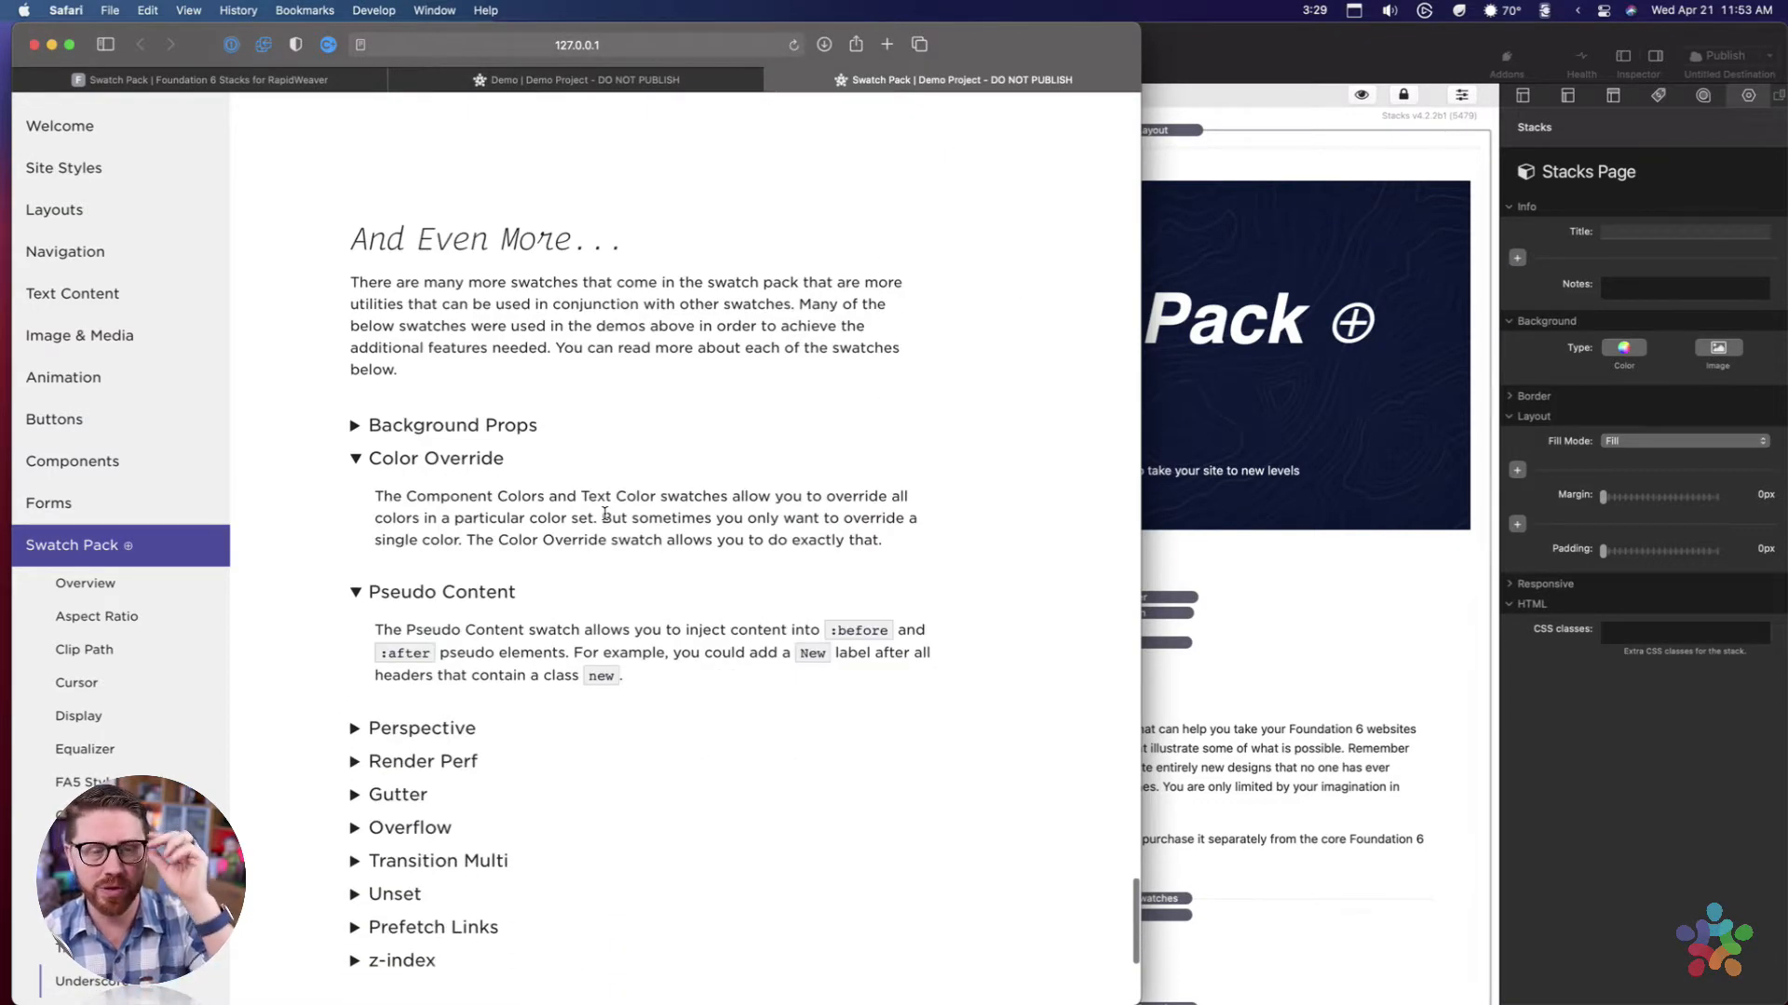
{"action": "scroll", "coordinate": [604, 514], "scroll_direction": "down", "scroll_amount": 3}
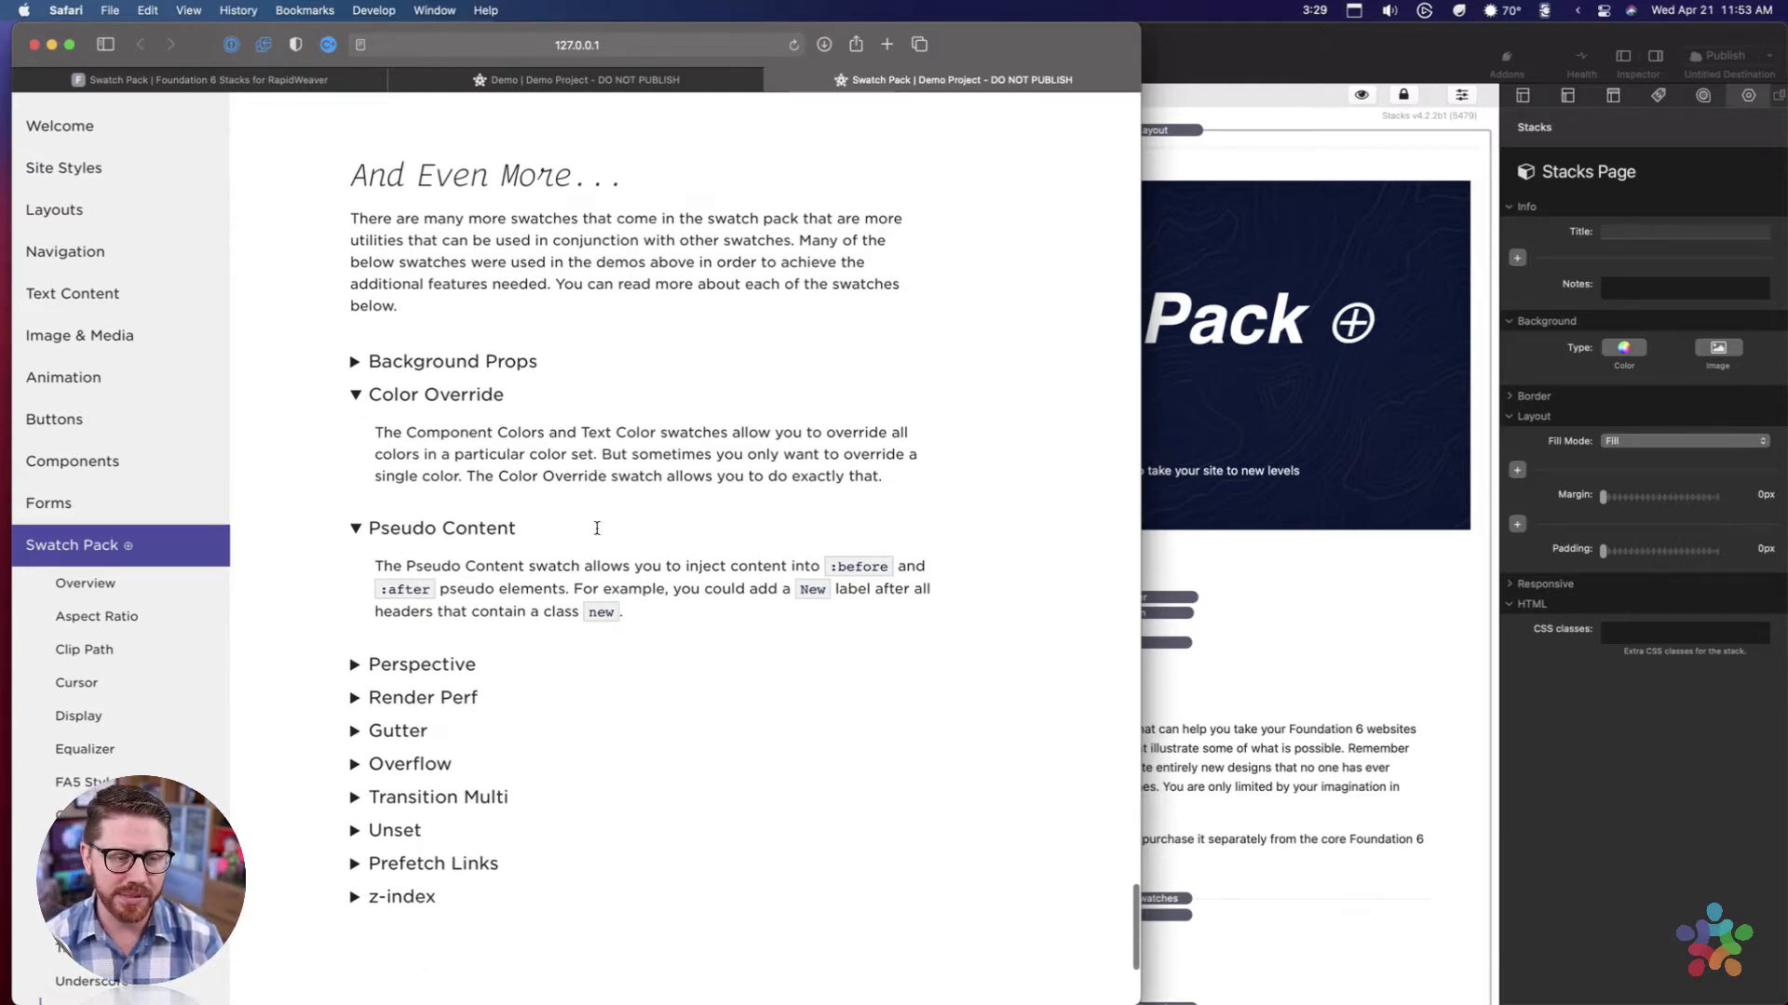
{"action": "scroll", "coordinate": [579, 450], "scroll_direction": "up", "scroll_amount": 10}
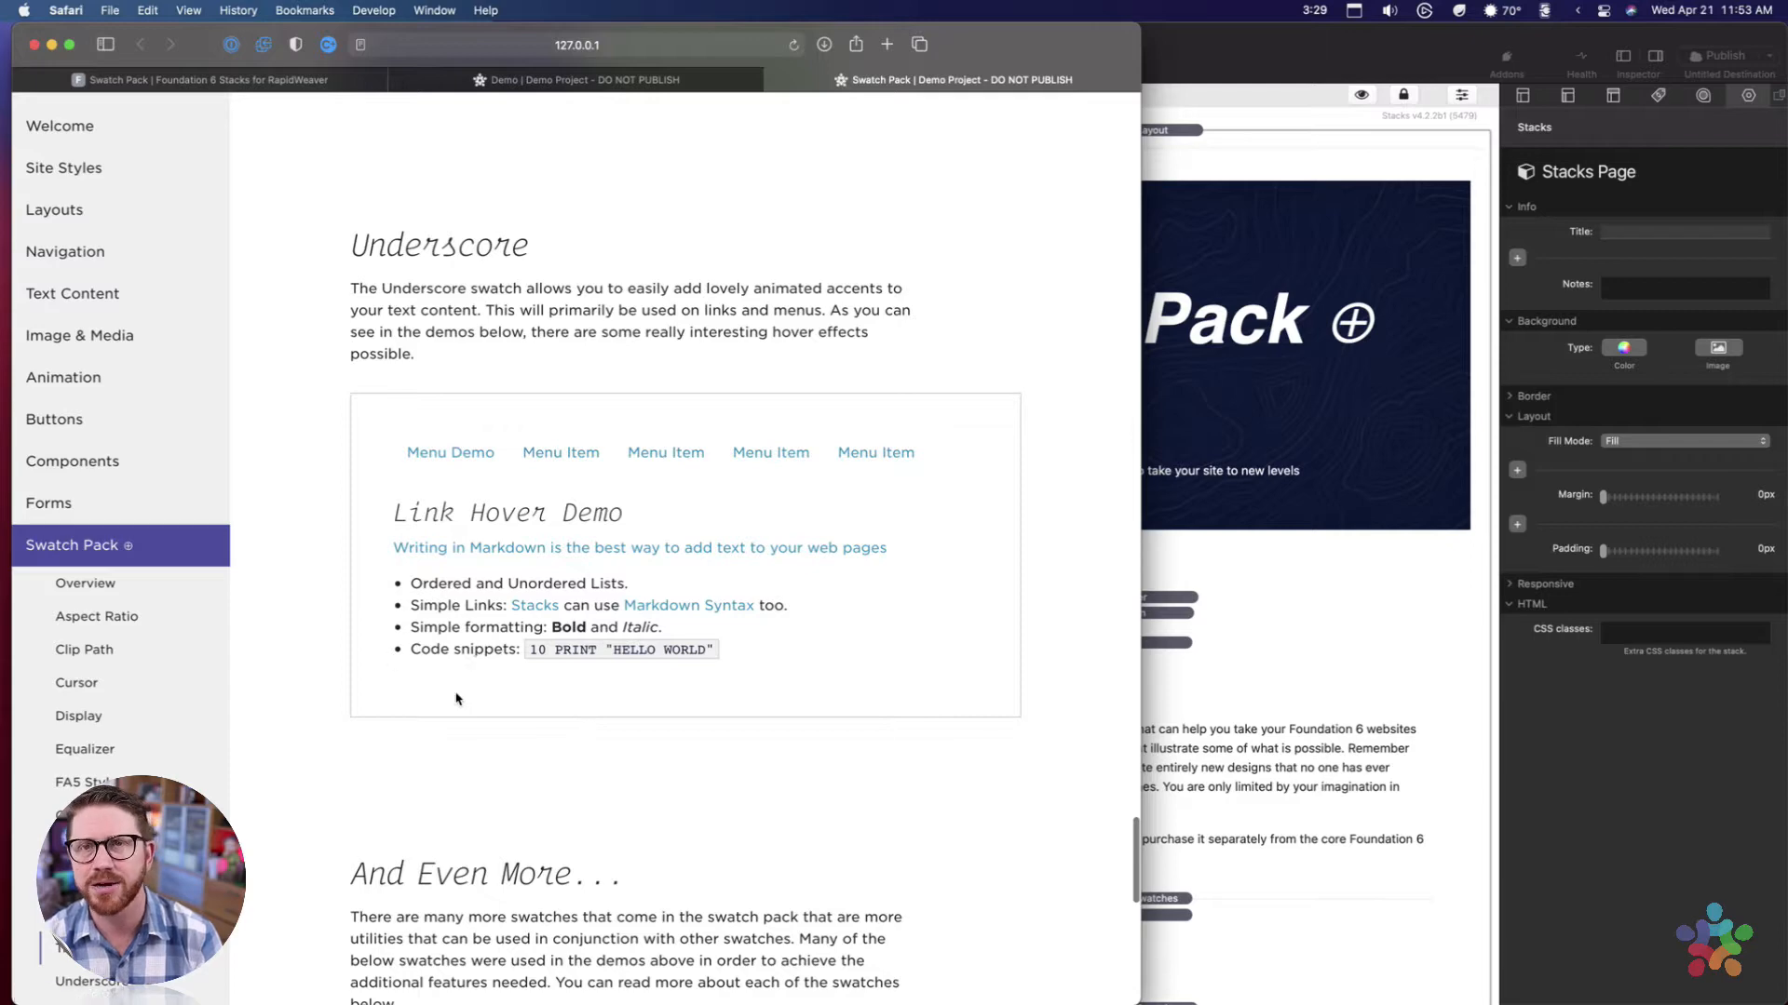
{"action": "scroll", "coordinate": [461, 700], "scroll_direction": "down", "scroll_amount": 6}
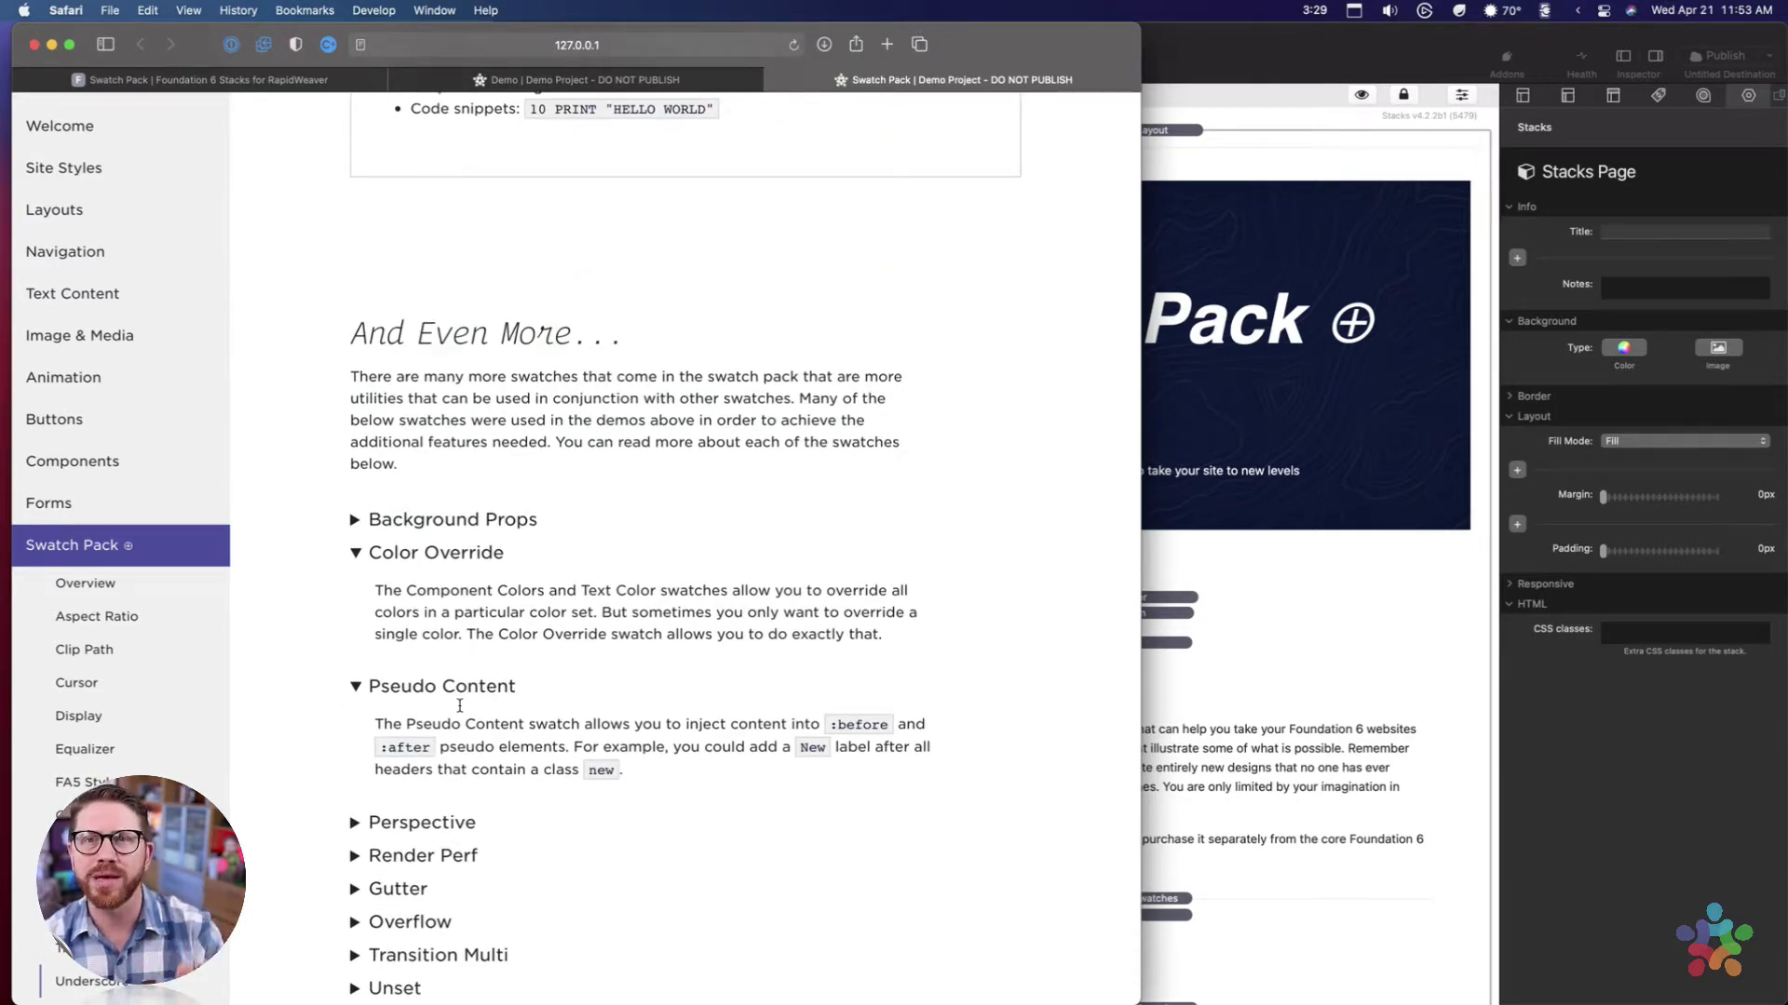
{"action": "scroll", "coordinate": [459, 706], "scroll_direction": "down", "scroll_amount": 1}
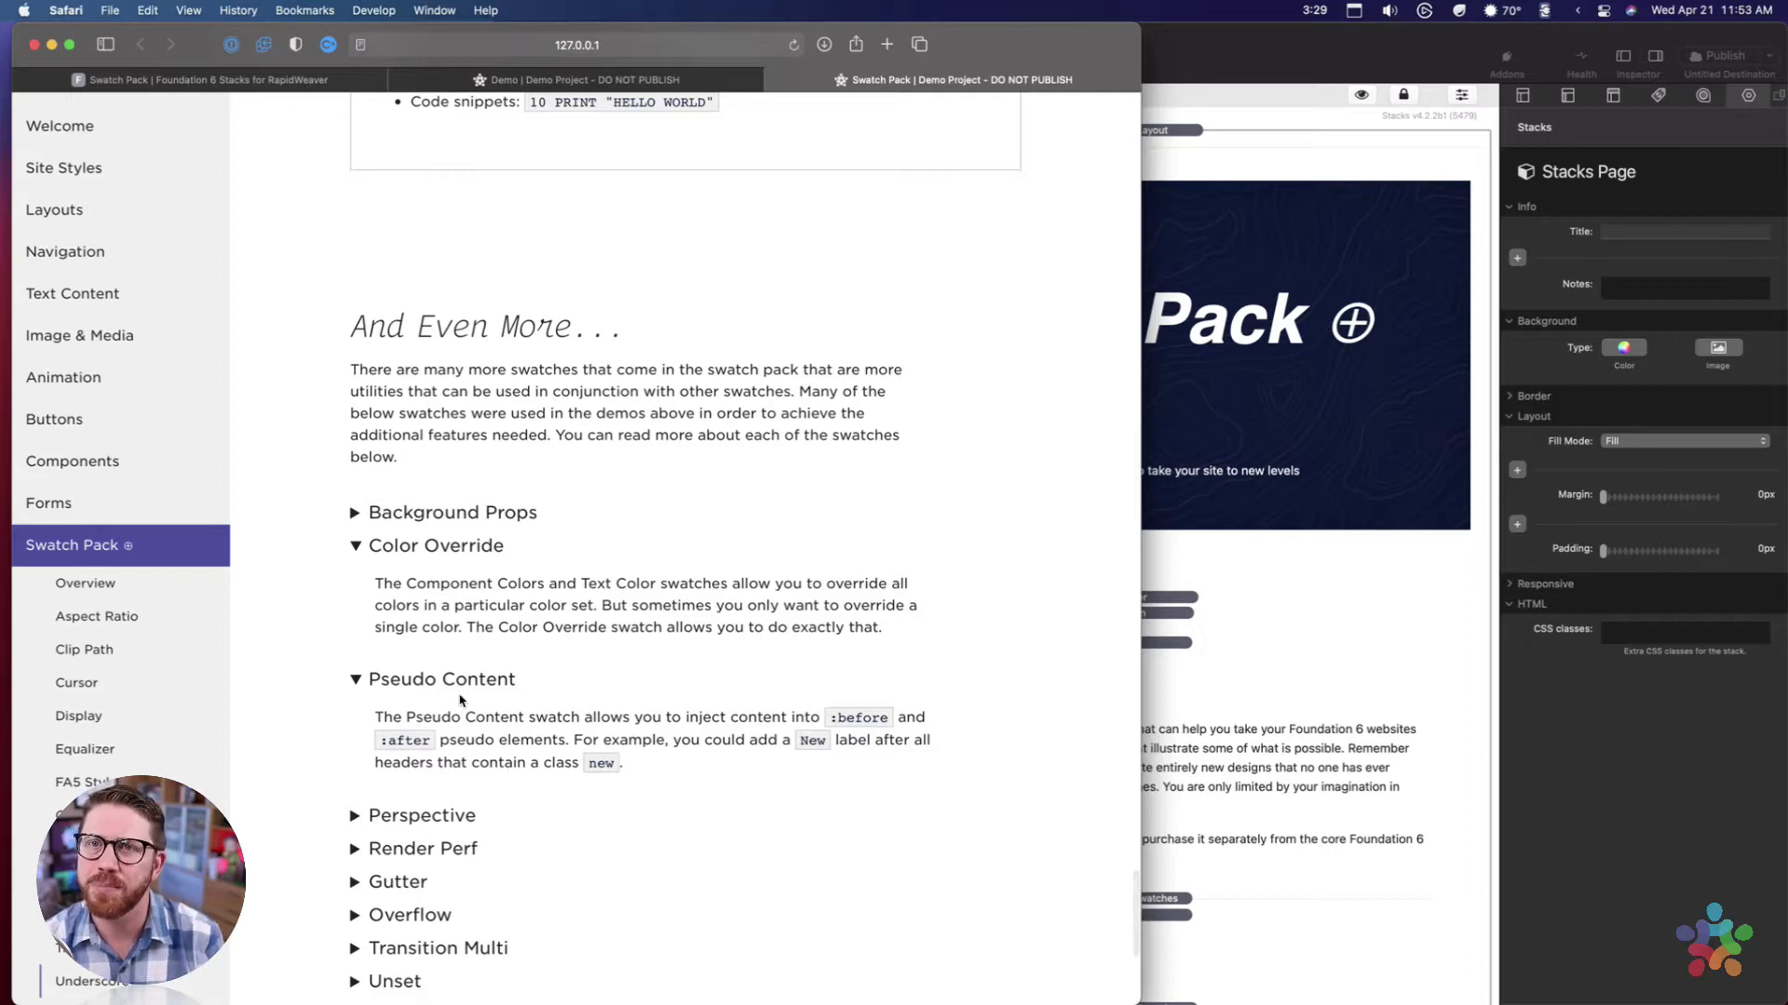
{"action": "scroll", "coordinate": [456, 689], "scroll_direction": "down", "scroll_amount": 2}
{"action": "scroll", "coordinate": [439, 636], "scroll_direction": "down", "scroll_amount": 5}
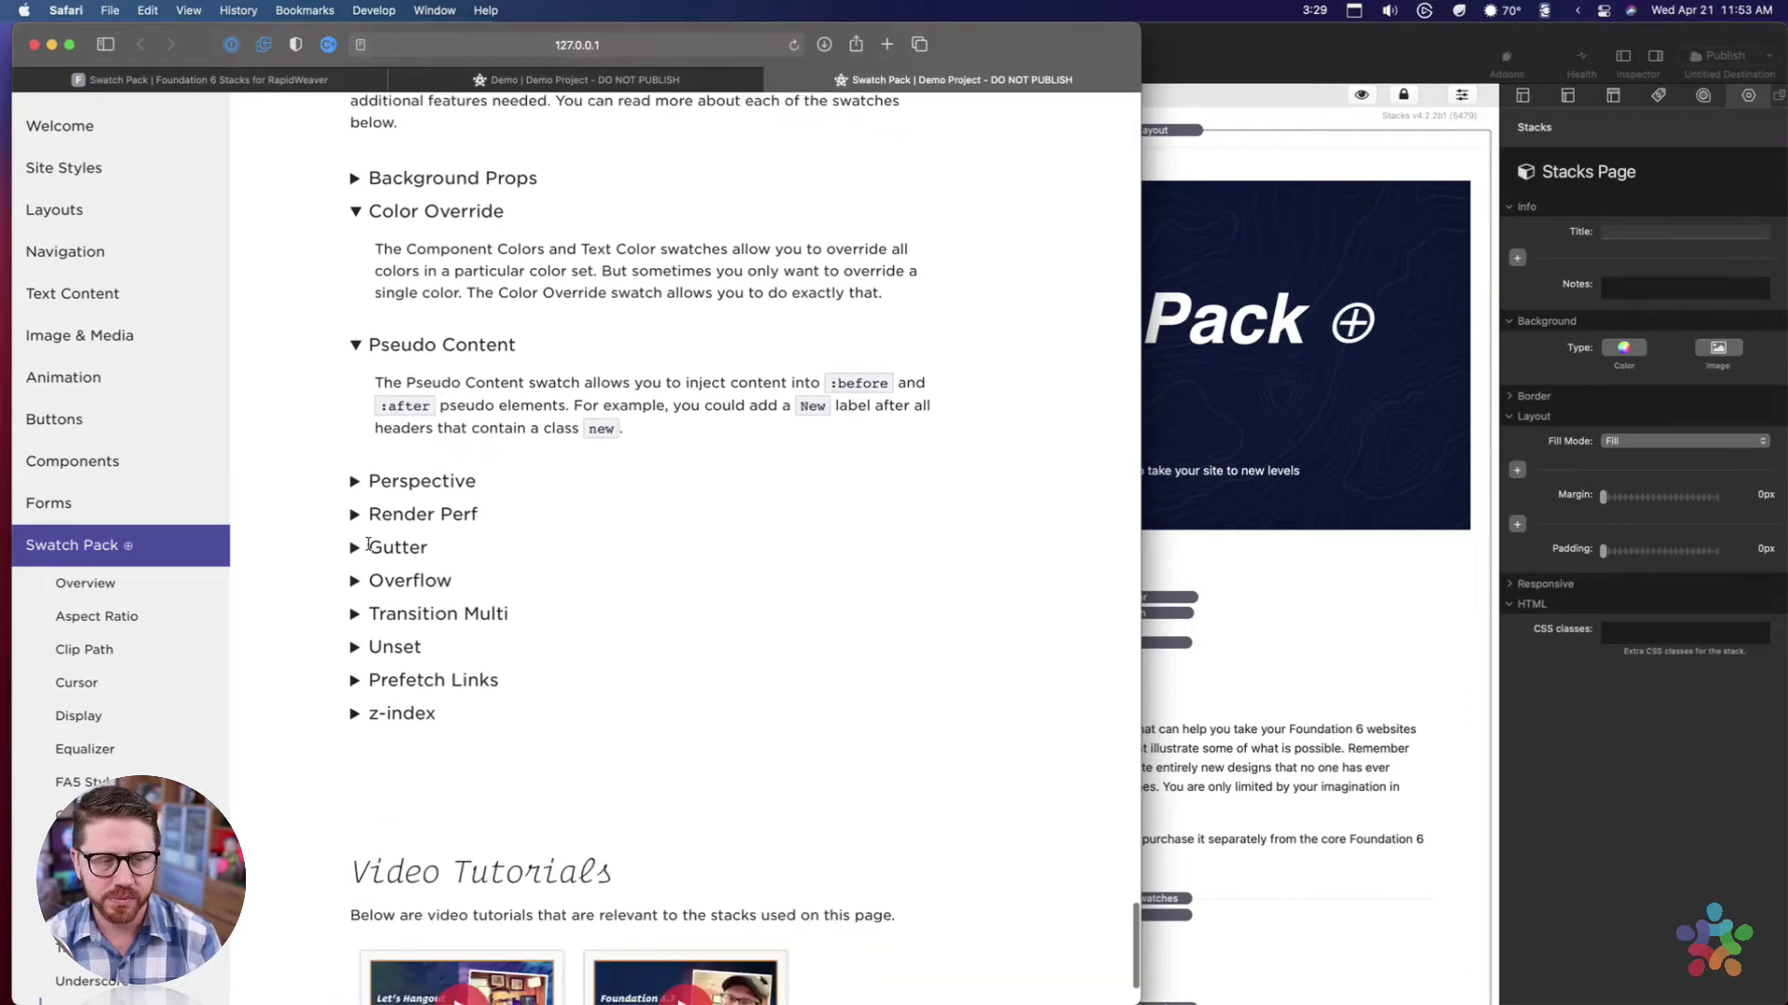
Expand the Perspective and Render Perf entries and read their swatch descriptions.
{"action": "left_click", "coordinate": [354, 481]}
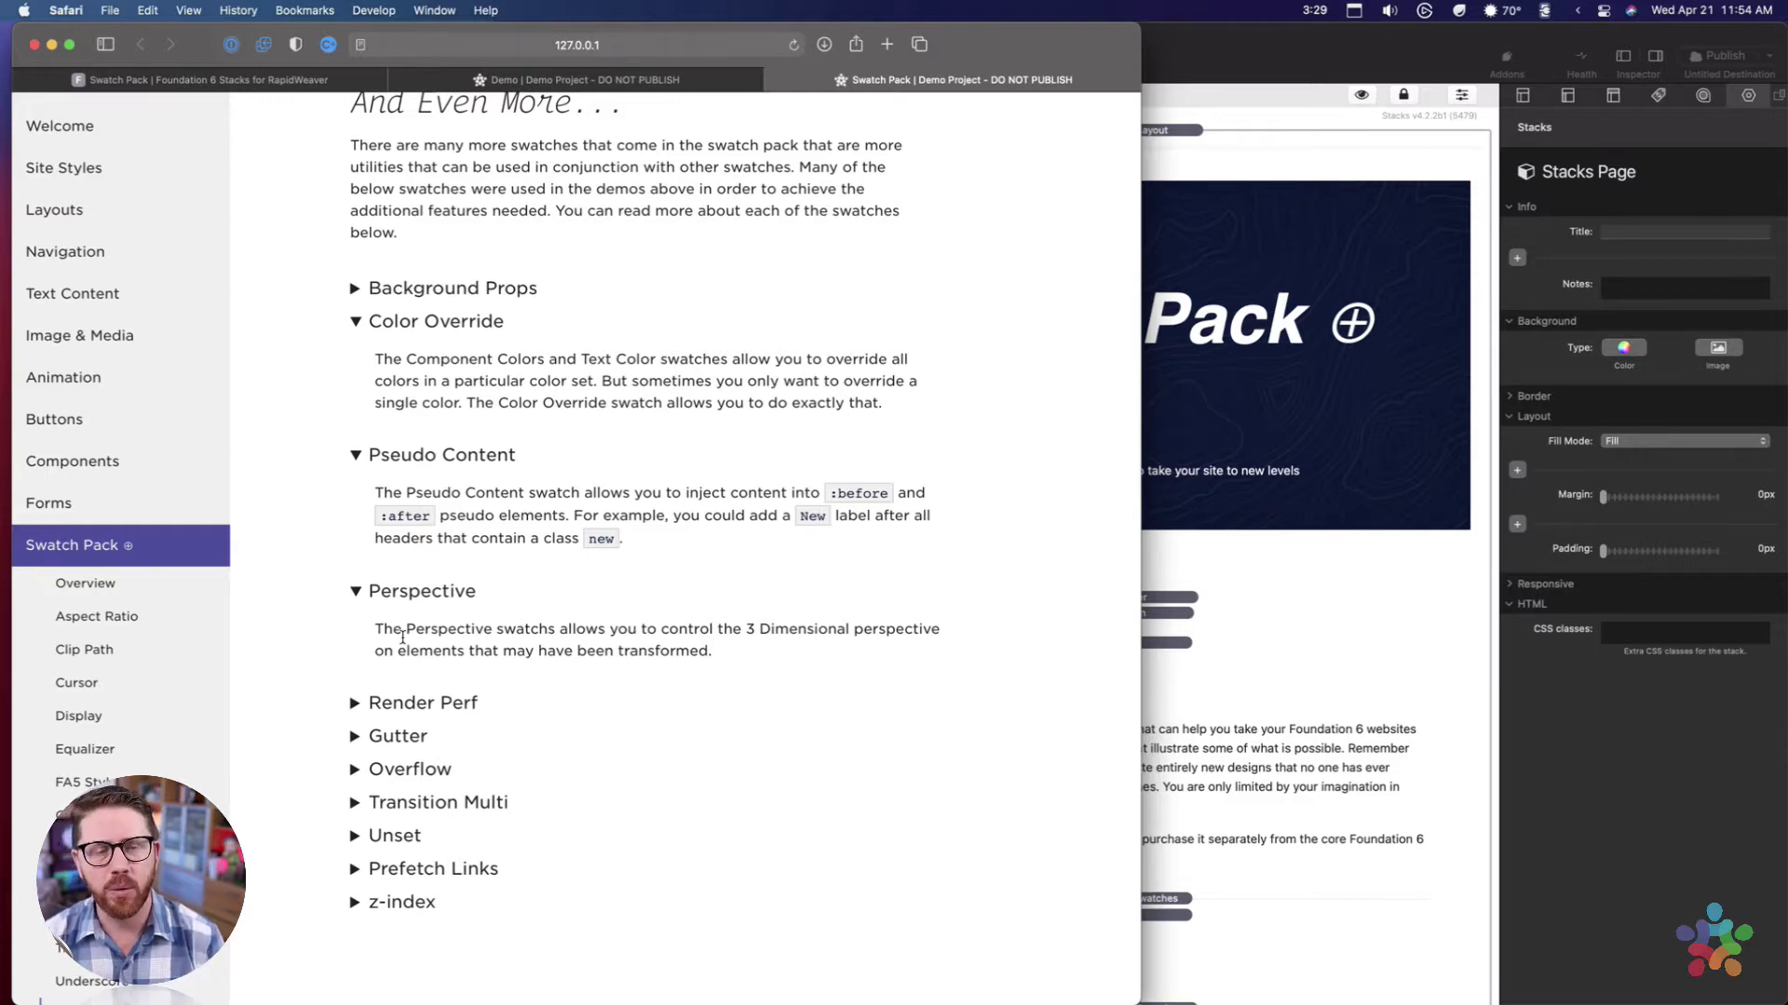
{"action": "scroll", "coordinate": [402, 634], "scroll_direction": "down", "scroll_amount": 1}
{"action": "scroll", "coordinate": [402, 634], "scroll_direction": "down", "scroll_amount": 2}
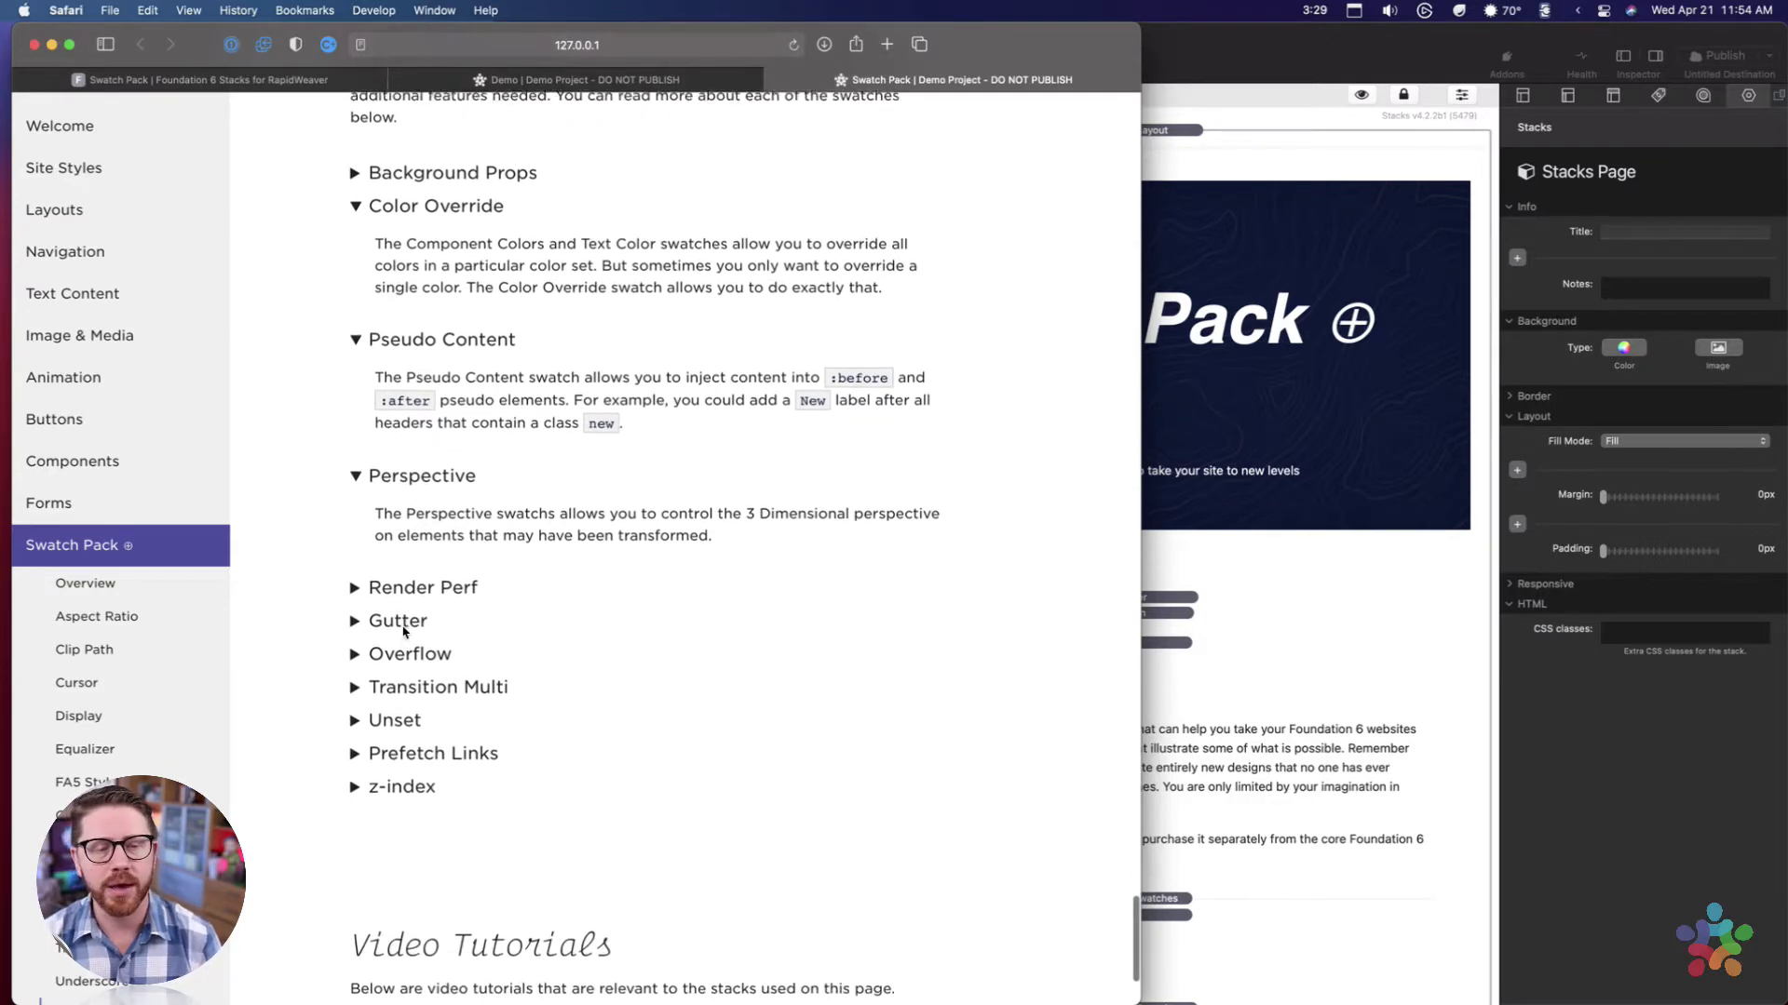
{"action": "left_click", "coordinate": [360, 570]}
{"action": "scroll", "coordinate": [468, 585], "scroll_direction": "down", "scroll_amount": 2}
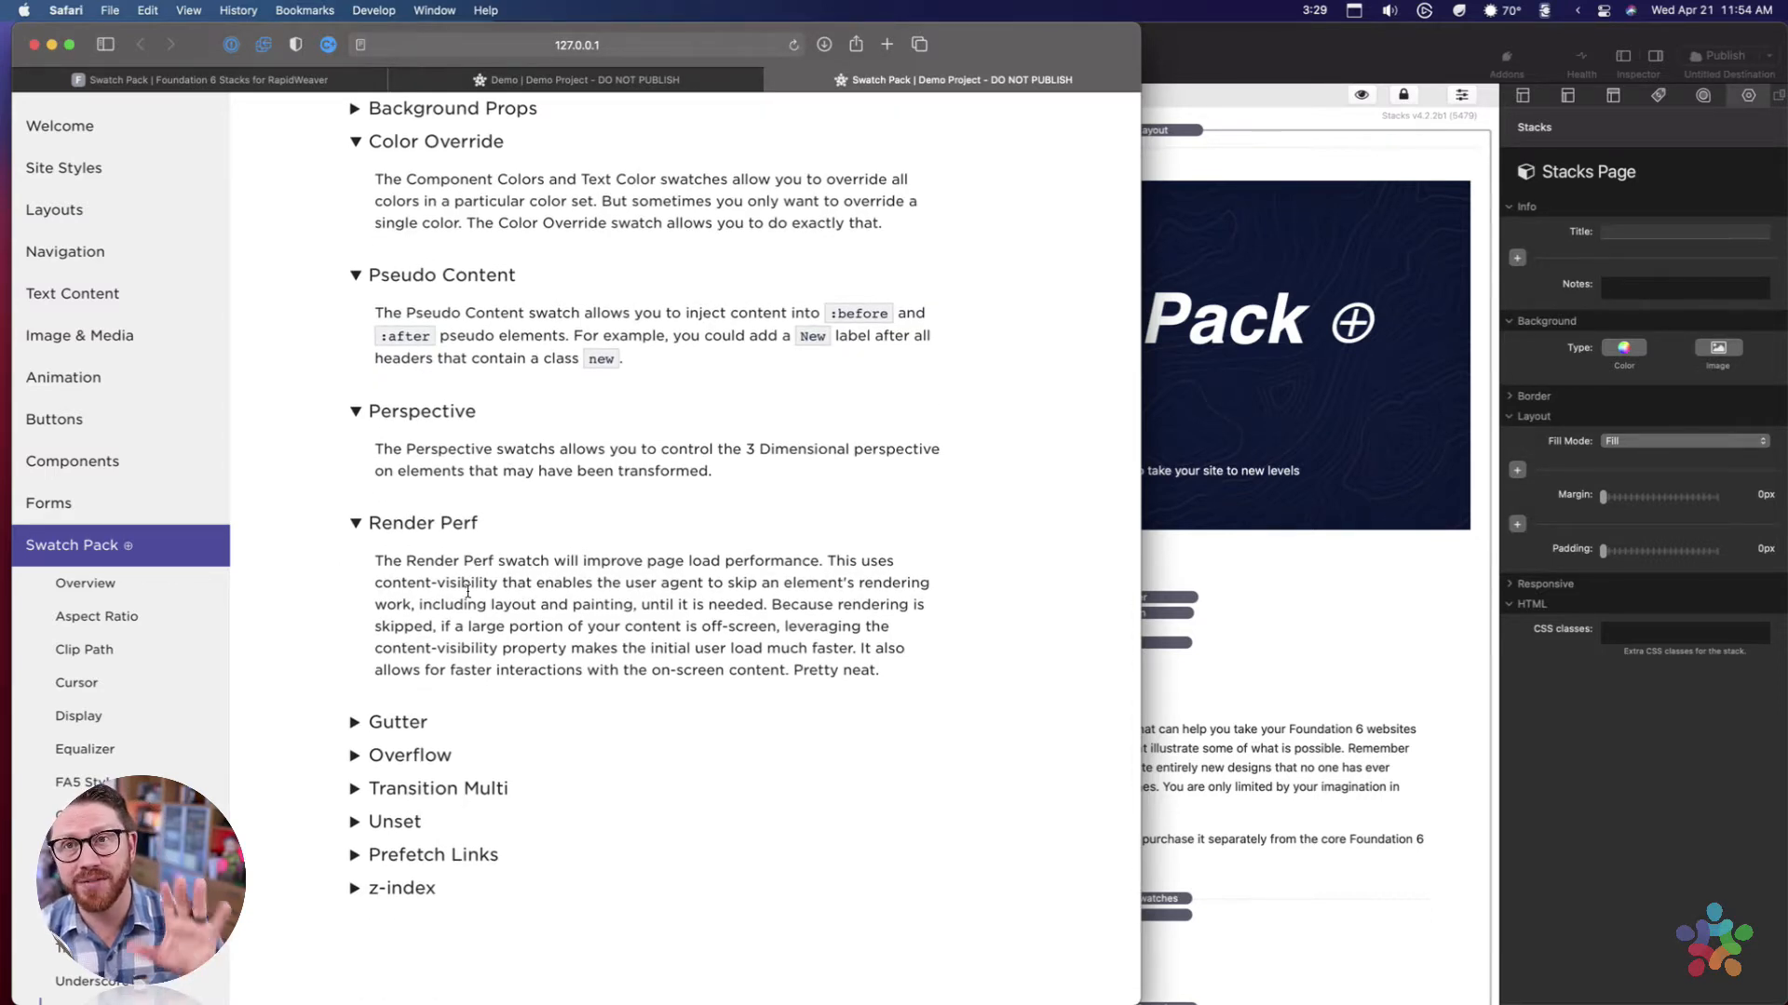
Look over the published Swatch Pack page on foundationstacks.com and close the two local Demo Project preview tabs.
{"action": "left_click", "coordinate": [314, 80]}
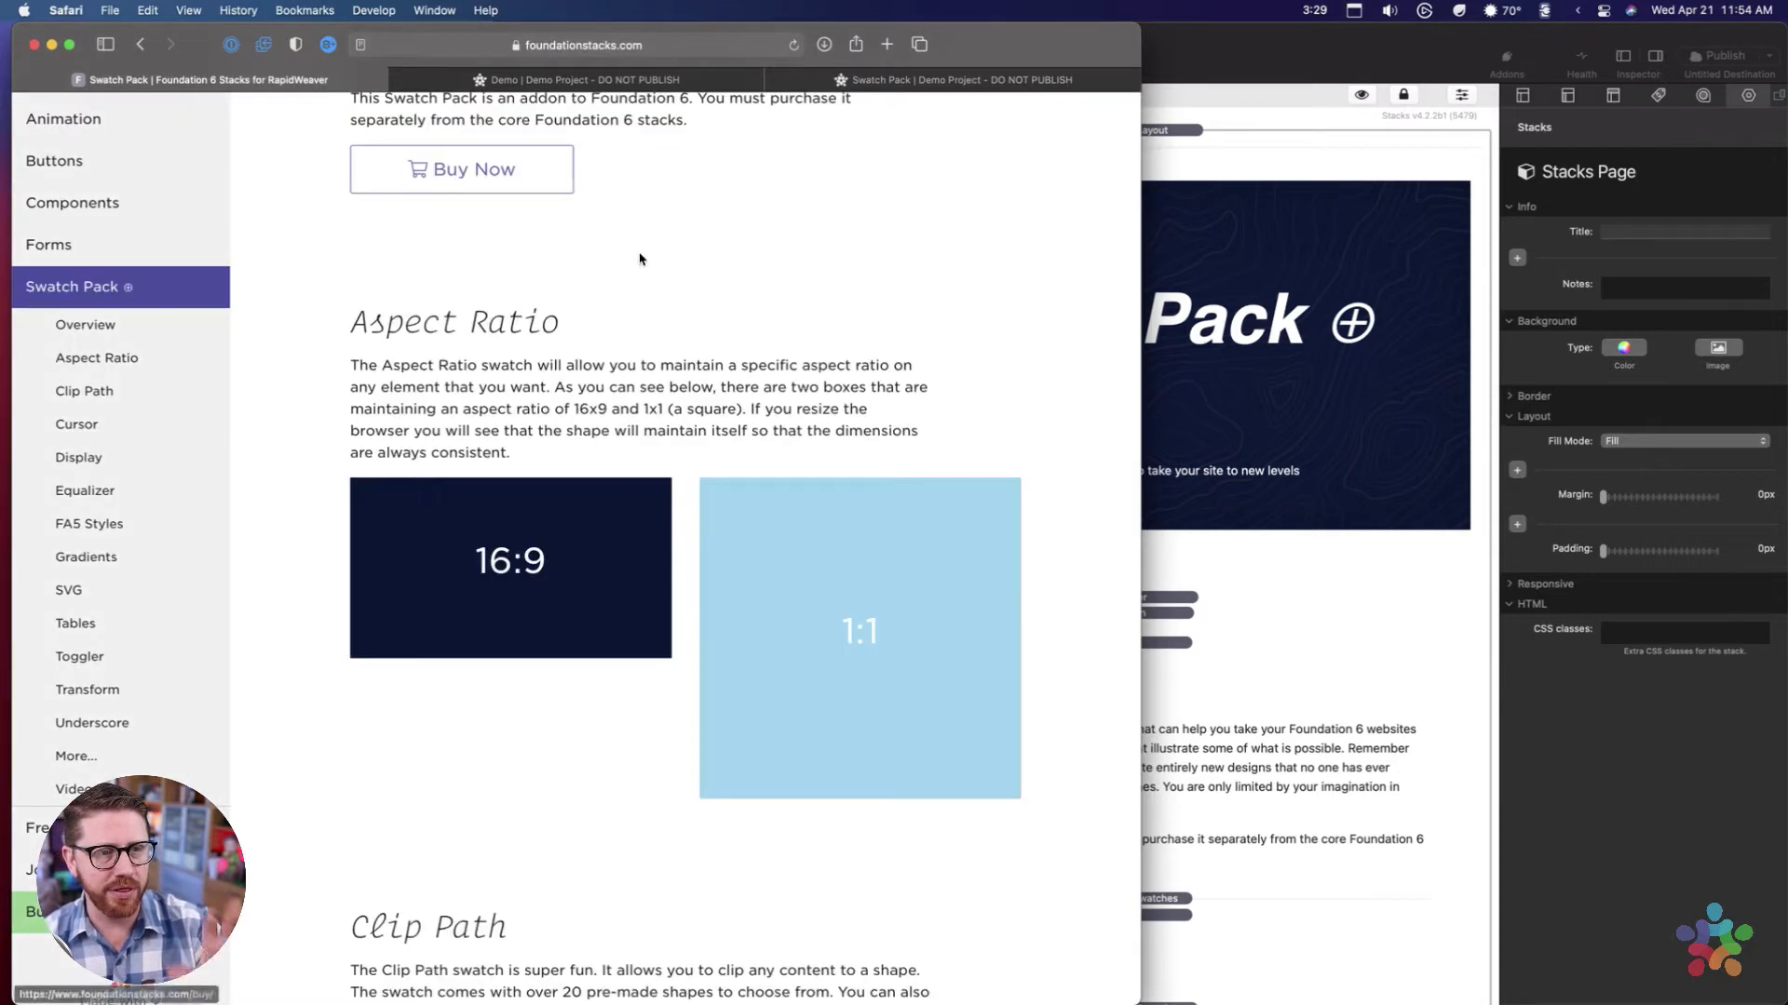
{"action": "scroll", "coordinate": [639, 259], "scroll_direction": "up", "scroll_amount": 5}
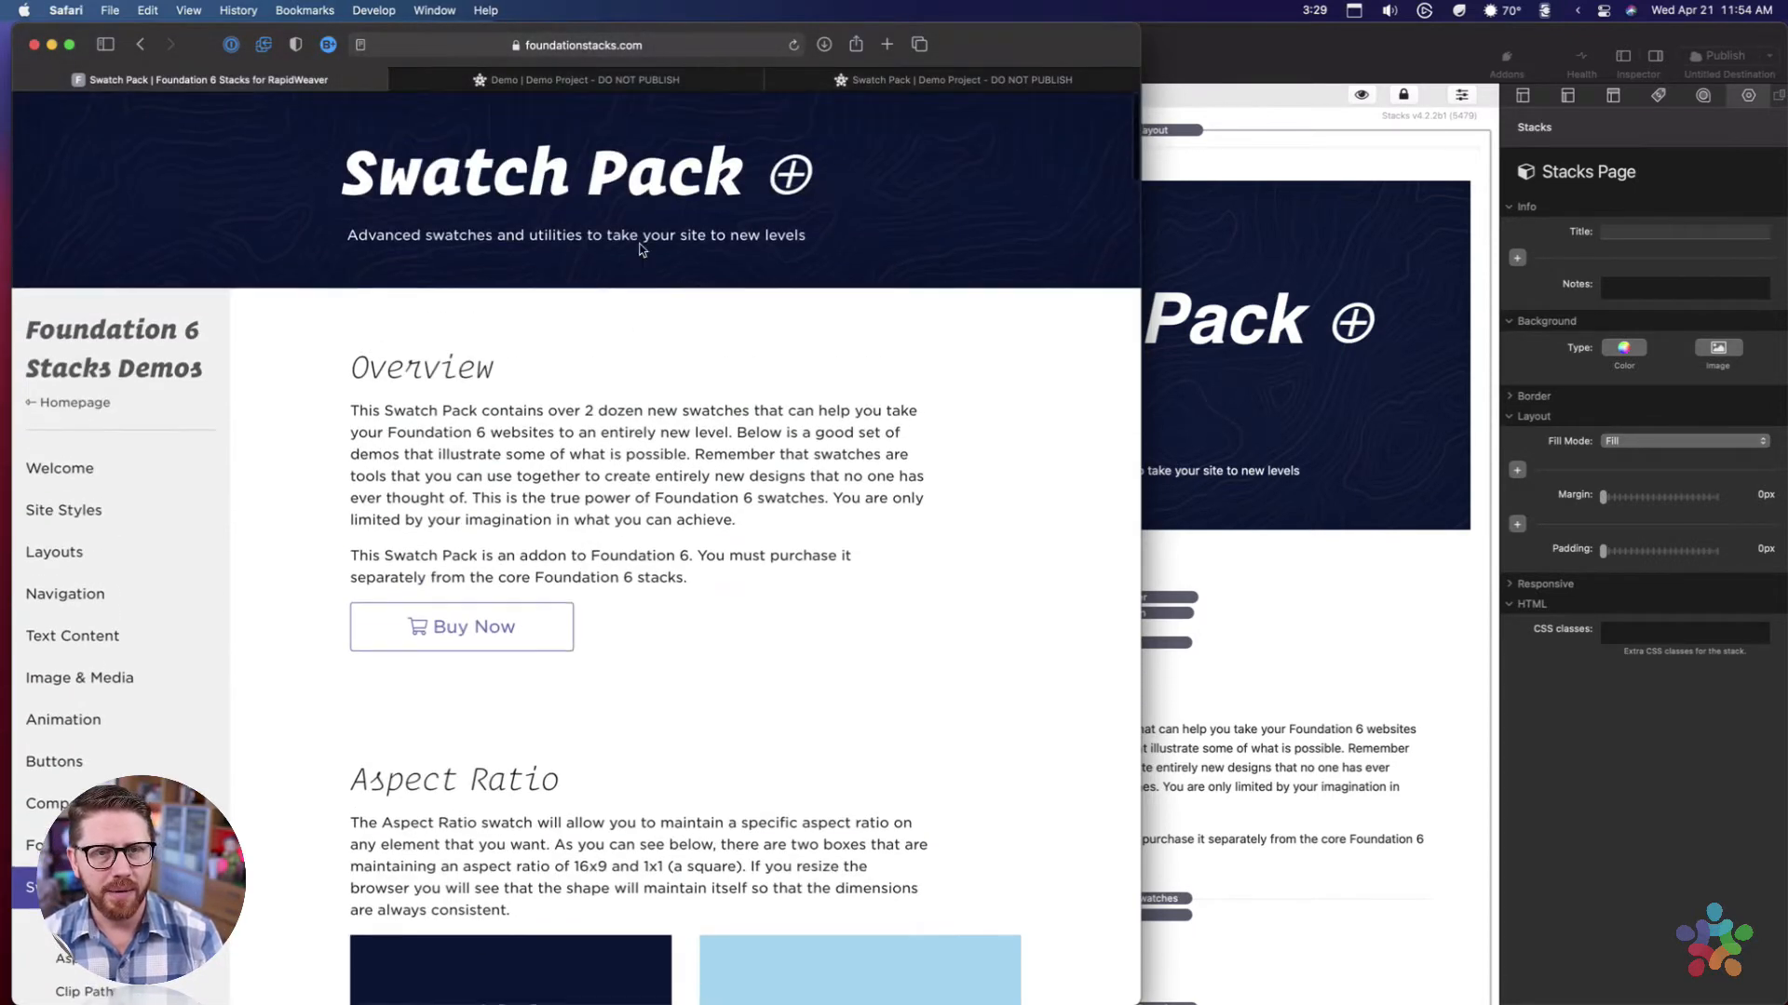
{"action": "scroll", "coordinate": [686, 463], "scroll_direction": "down", "scroll_amount": 15}
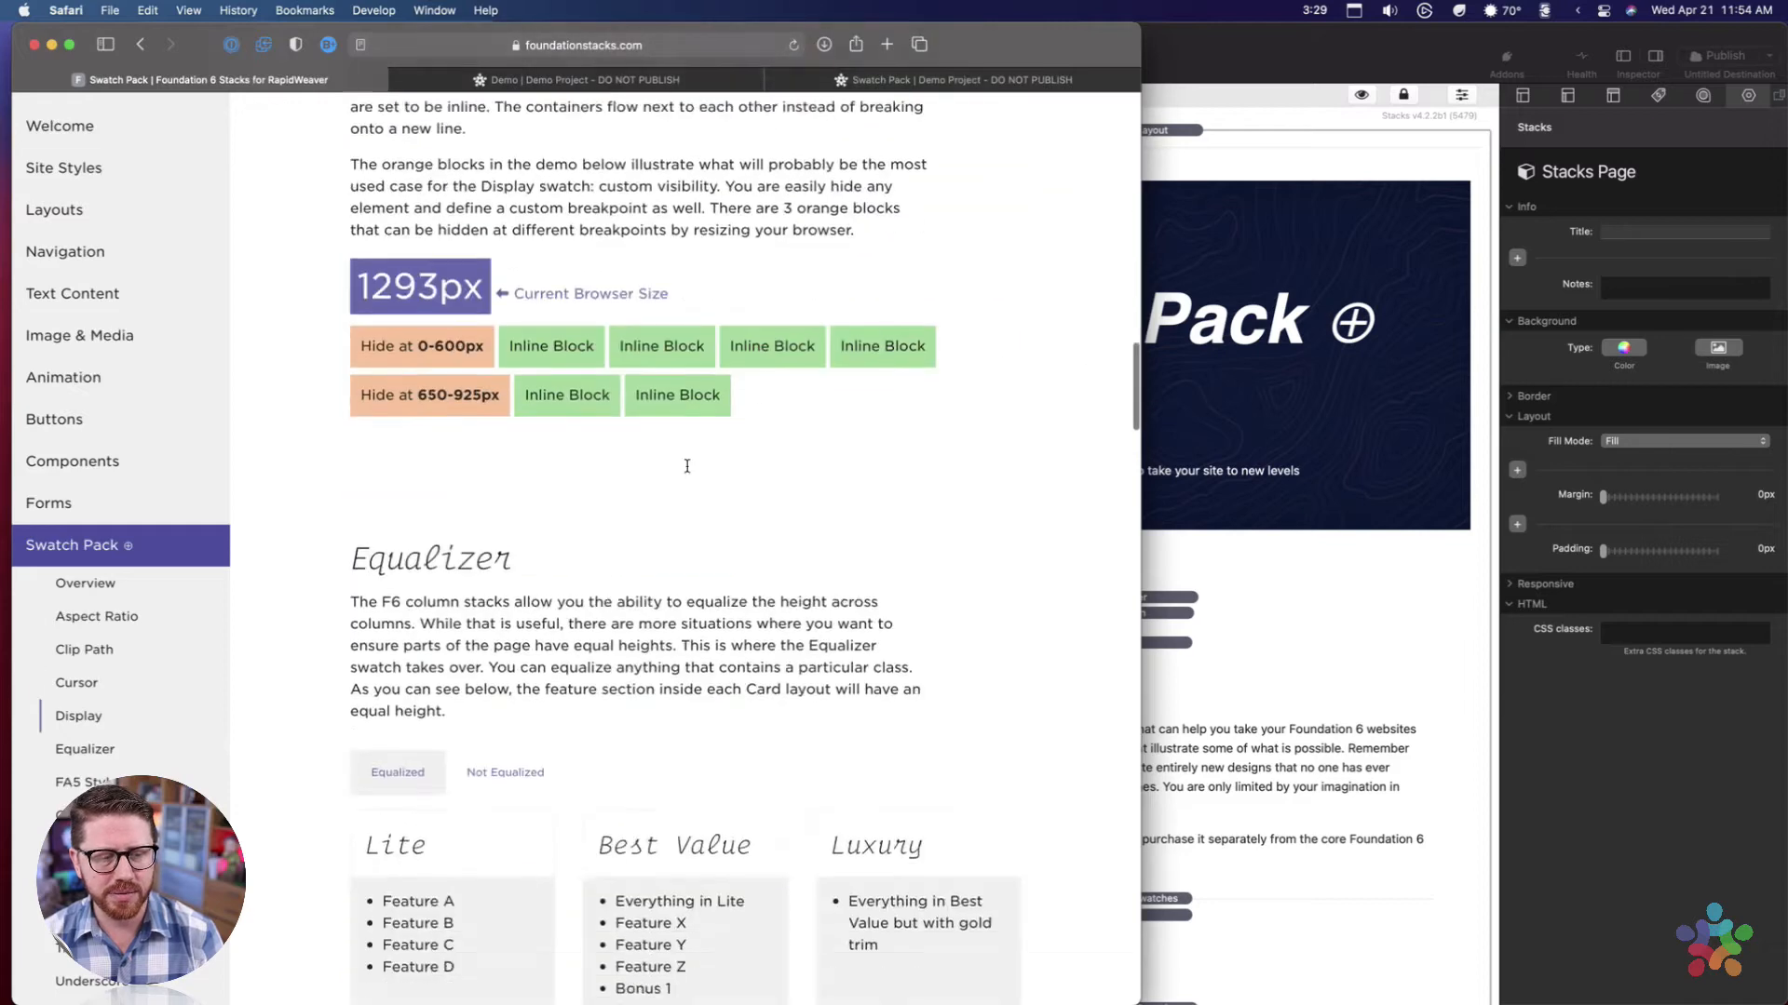
{"action": "scroll", "coordinate": [686, 466], "scroll_direction": "down", "scroll_amount": 10}
{"action": "left_click", "coordinate": [811, 82]}
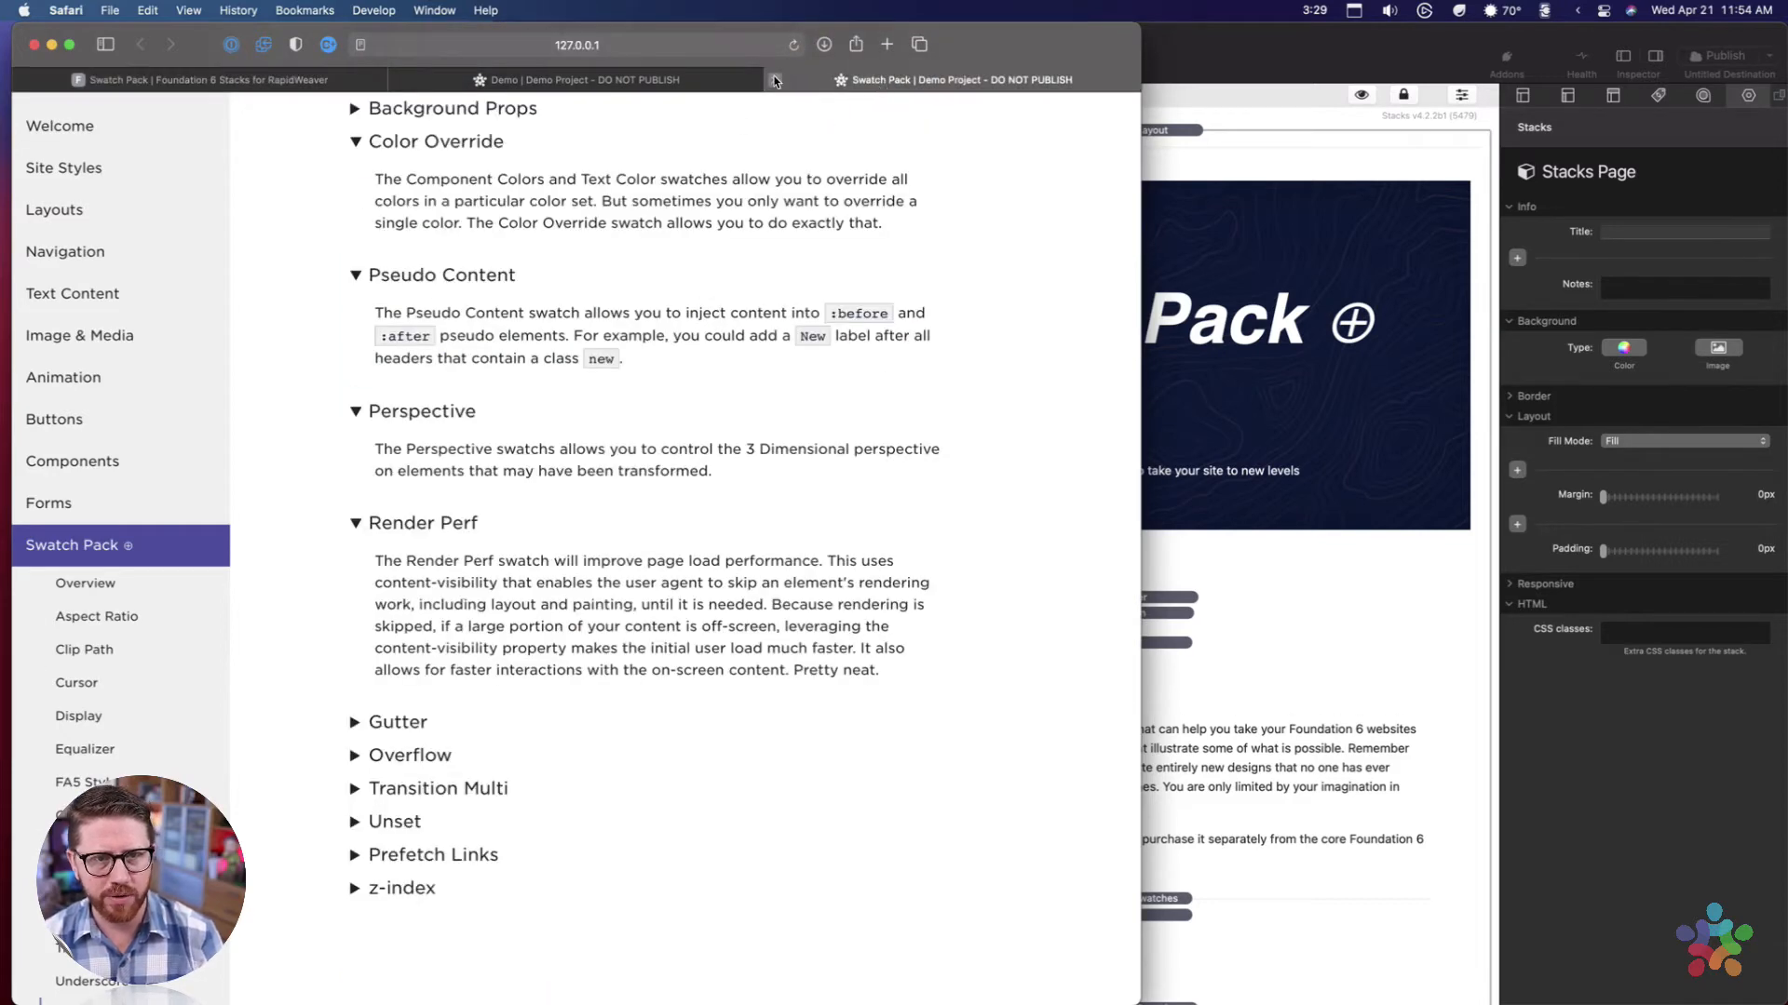
{"action": "left_click", "coordinate": [774, 81]}
{"action": "left_click", "coordinate": [584, 78]}
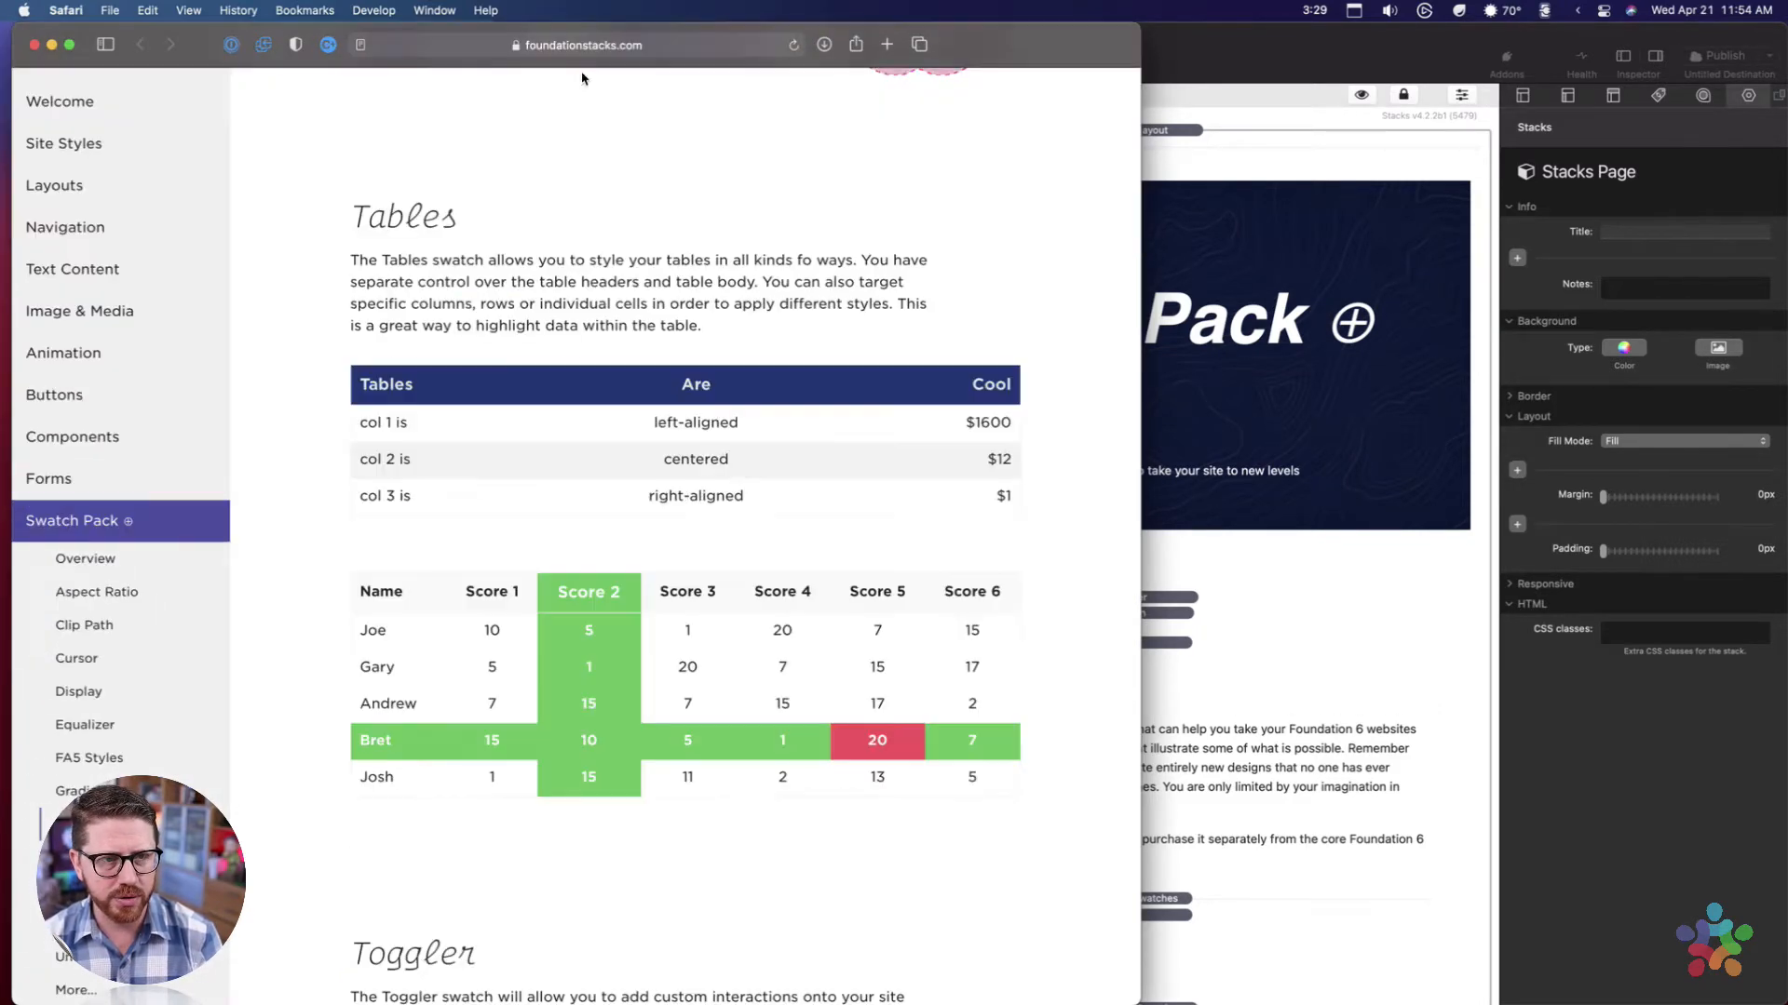
Go to the published page's And Even More section and expand the Render Perf description.
{"action": "scroll", "coordinate": [118, 652], "scroll_direction": "down", "scroll_amount": 4}
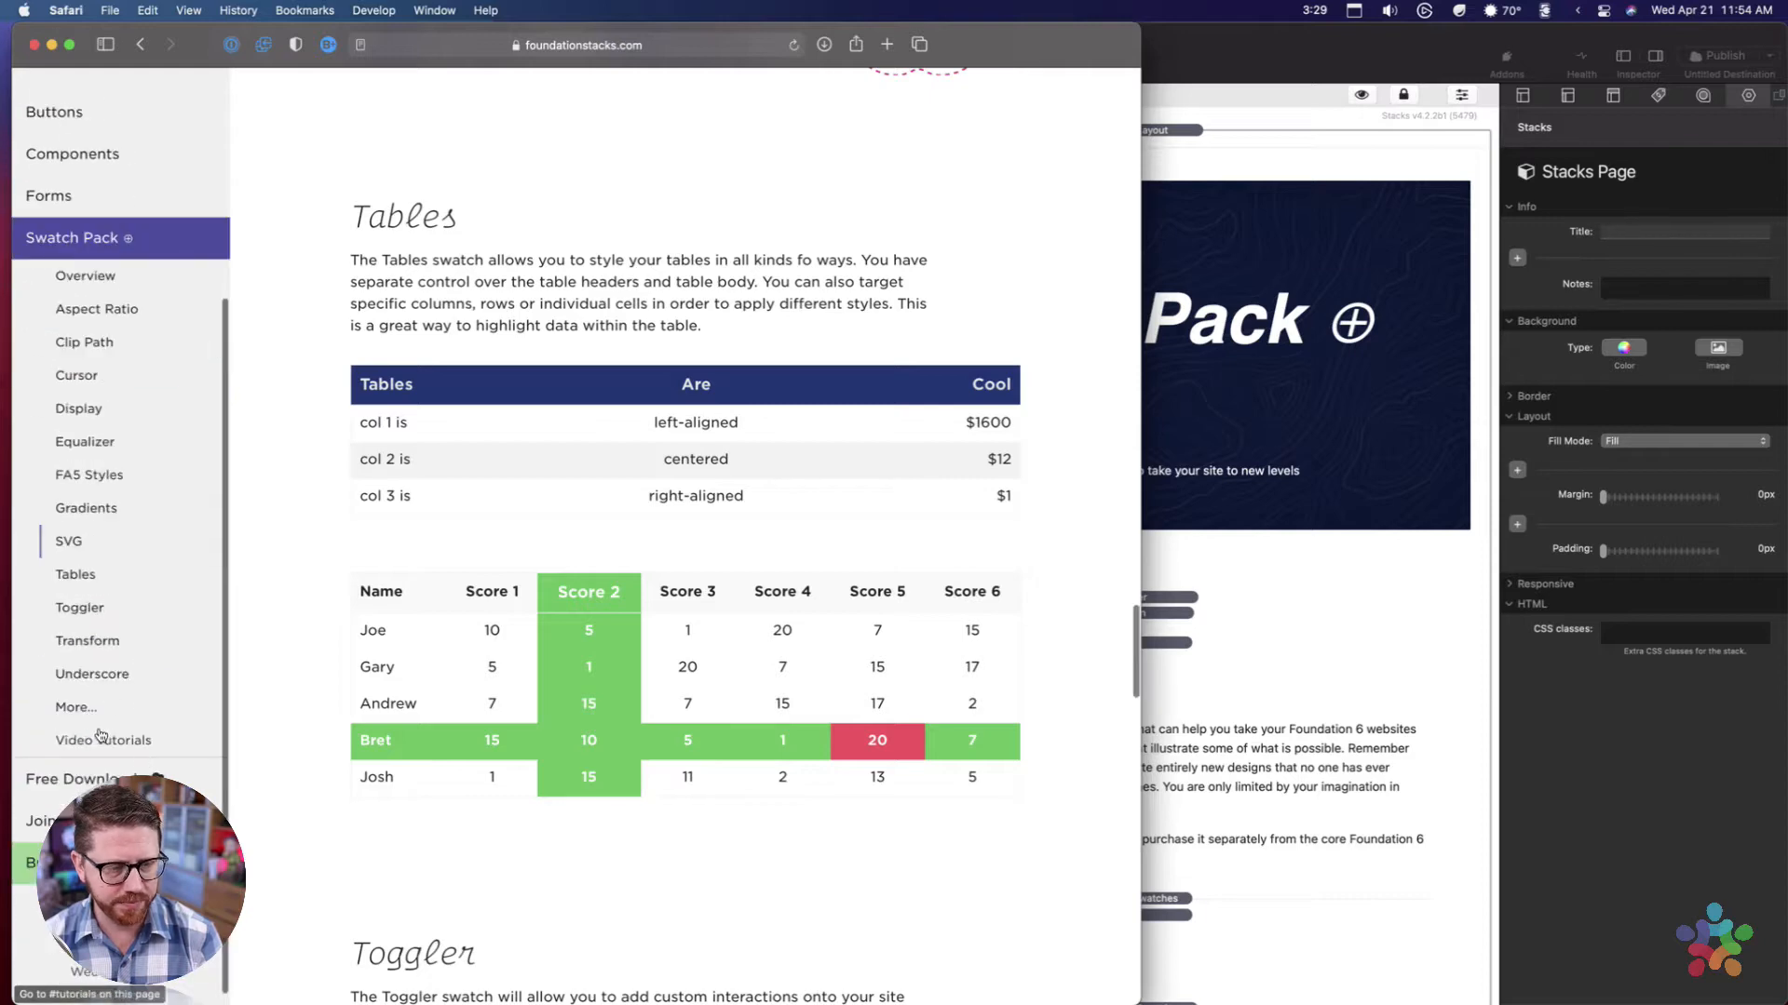
{"action": "left_click", "coordinate": [117, 706]}
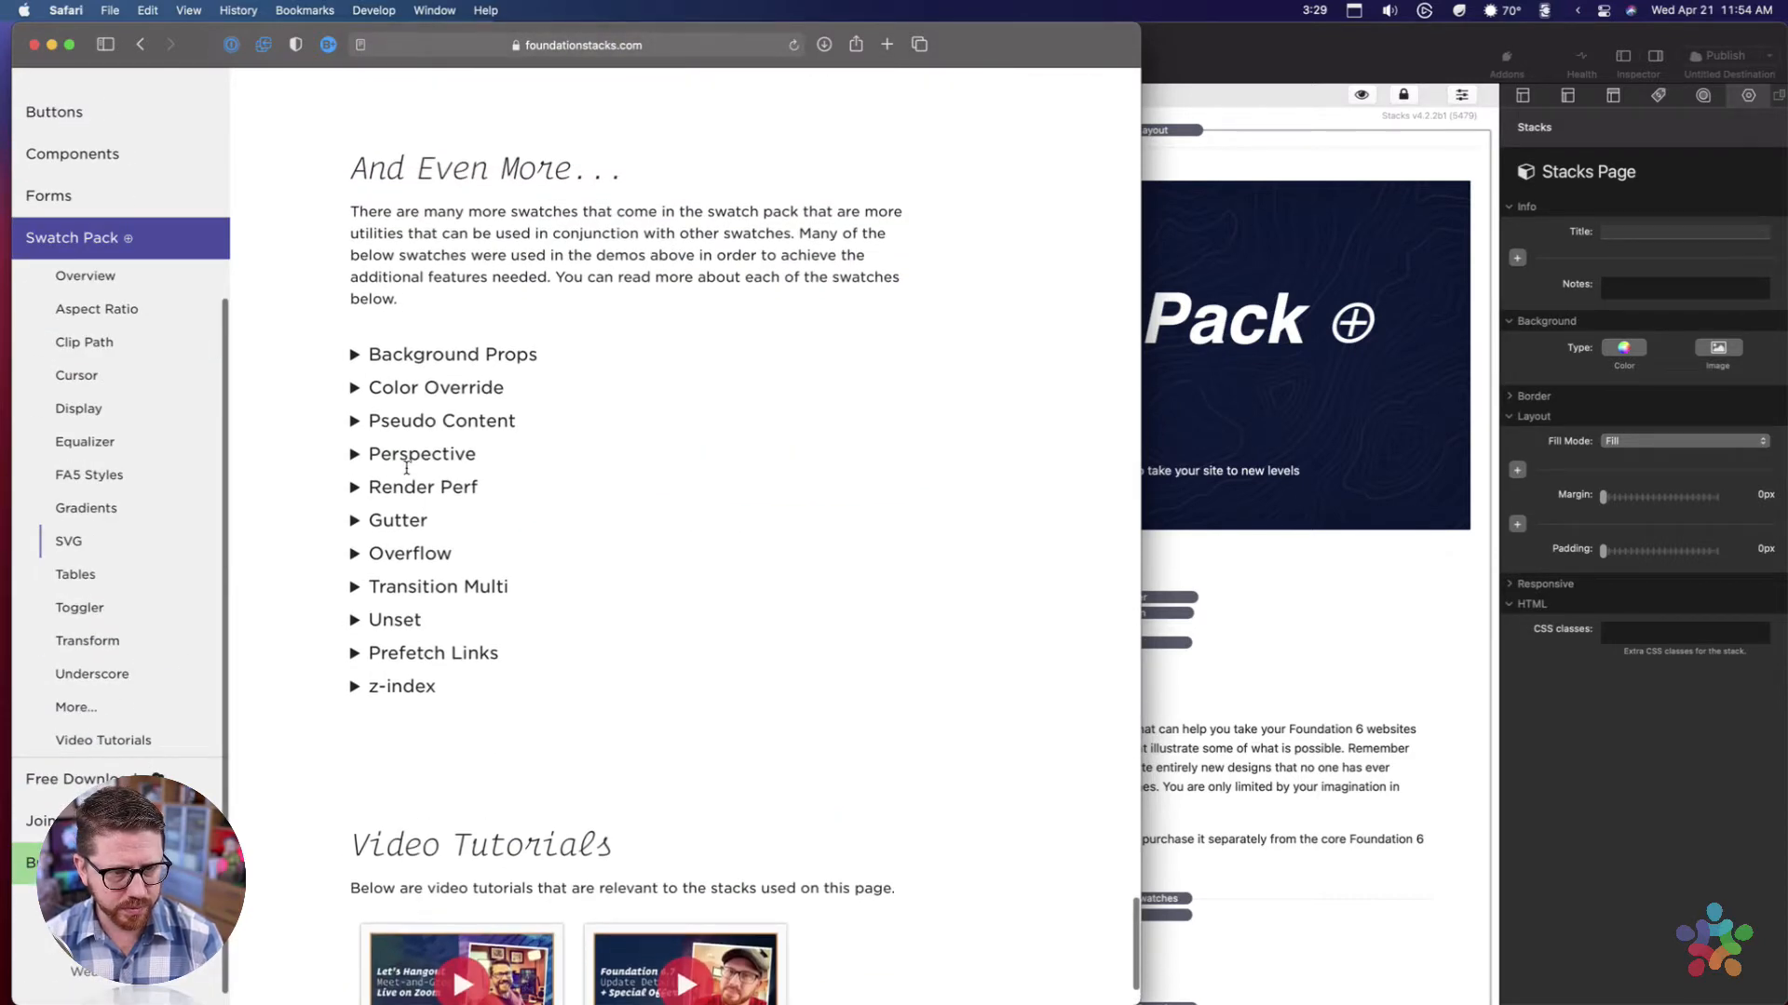
{"action": "left_click", "coordinate": [360, 489]}
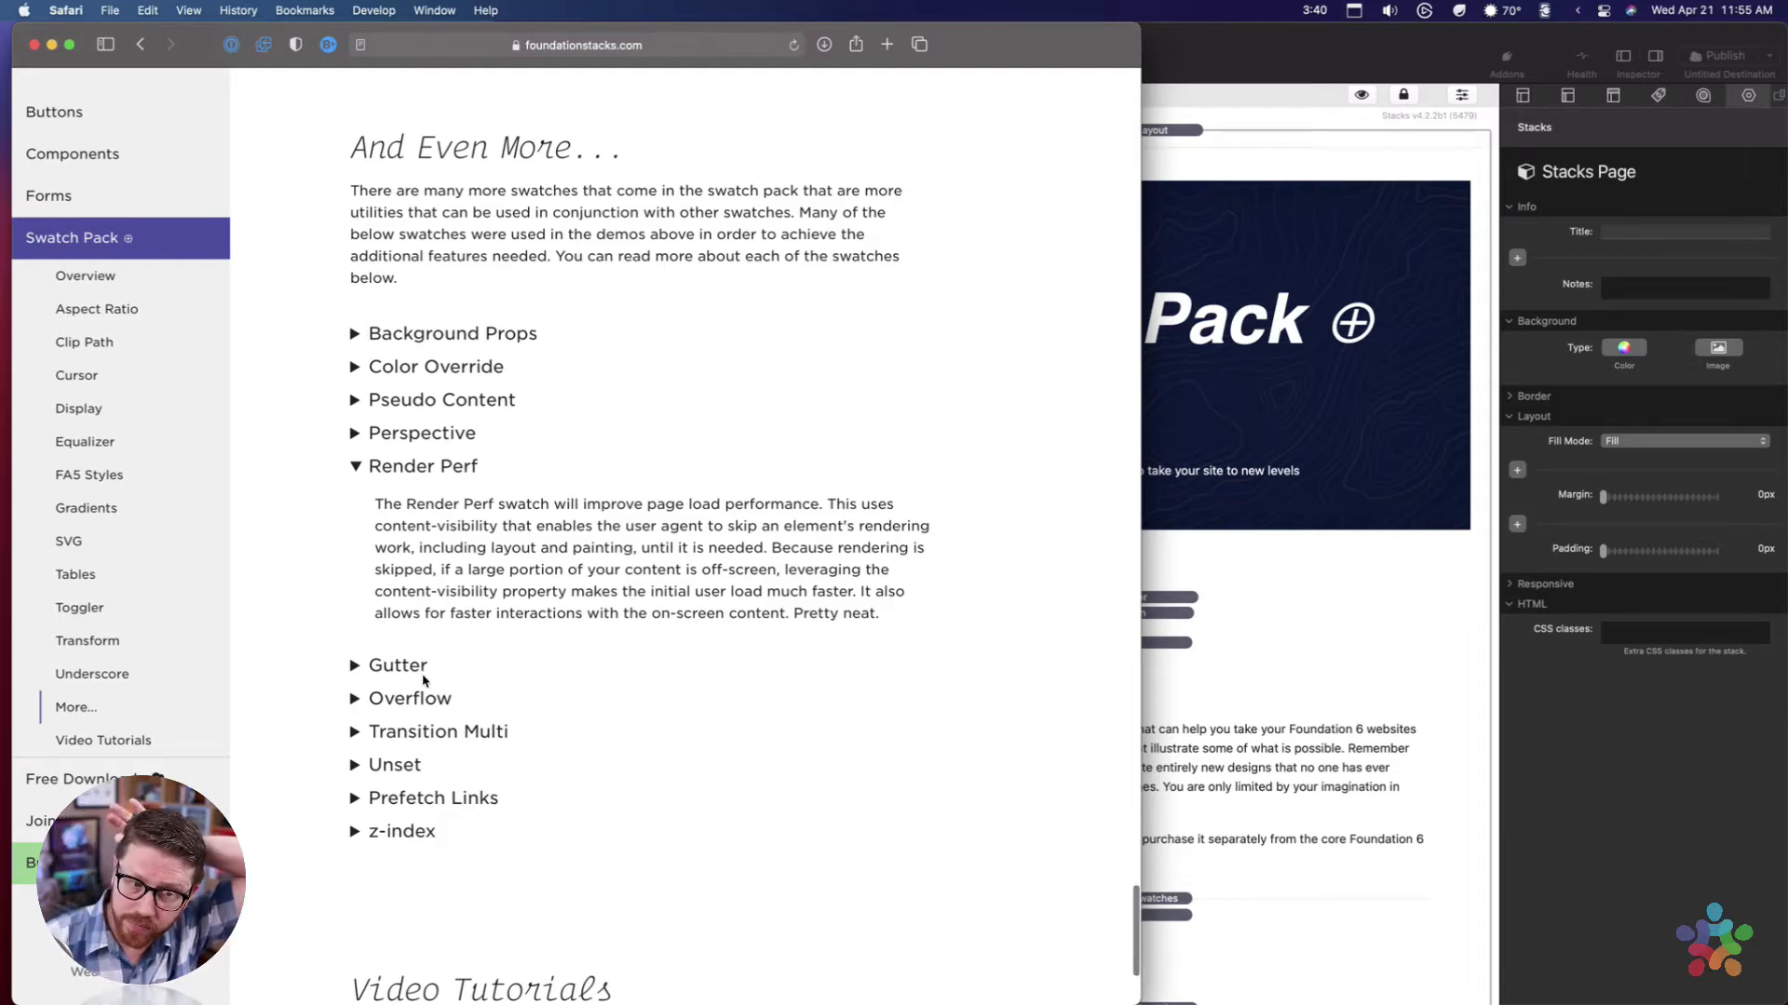
Expand the Gutter and Overflow entries on the published page and read their descriptions.
{"action": "left_click", "coordinate": [356, 664]}
{"action": "scroll", "coordinate": [434, 636], "scroll_direction": "down", "scroll_amount": 4}
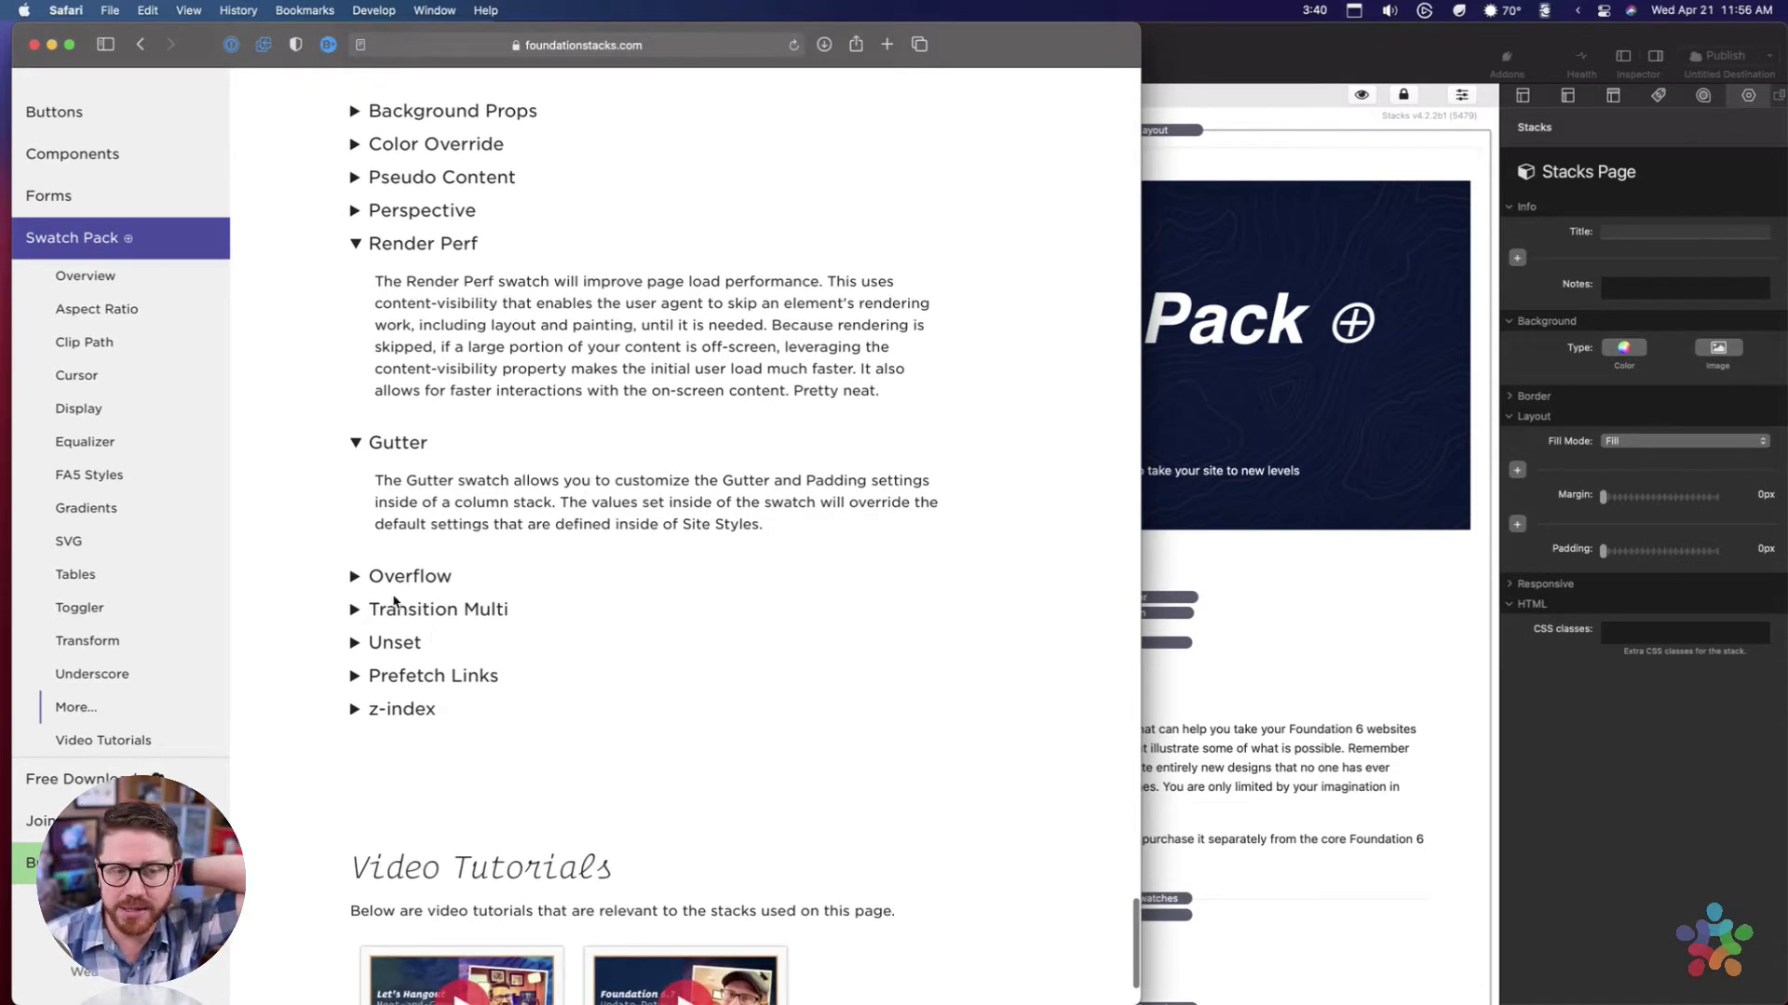
{"action": "left_click", "coordinate": [357, 575]}
{"action": "scroll", "coordinate": [436, 549], "scroll_direction": "up", "scroll_amount": 2}
{"action": "scroll", "coordinate": [434, 549], "scroll_direction": "down", "scroll_amount": 4}
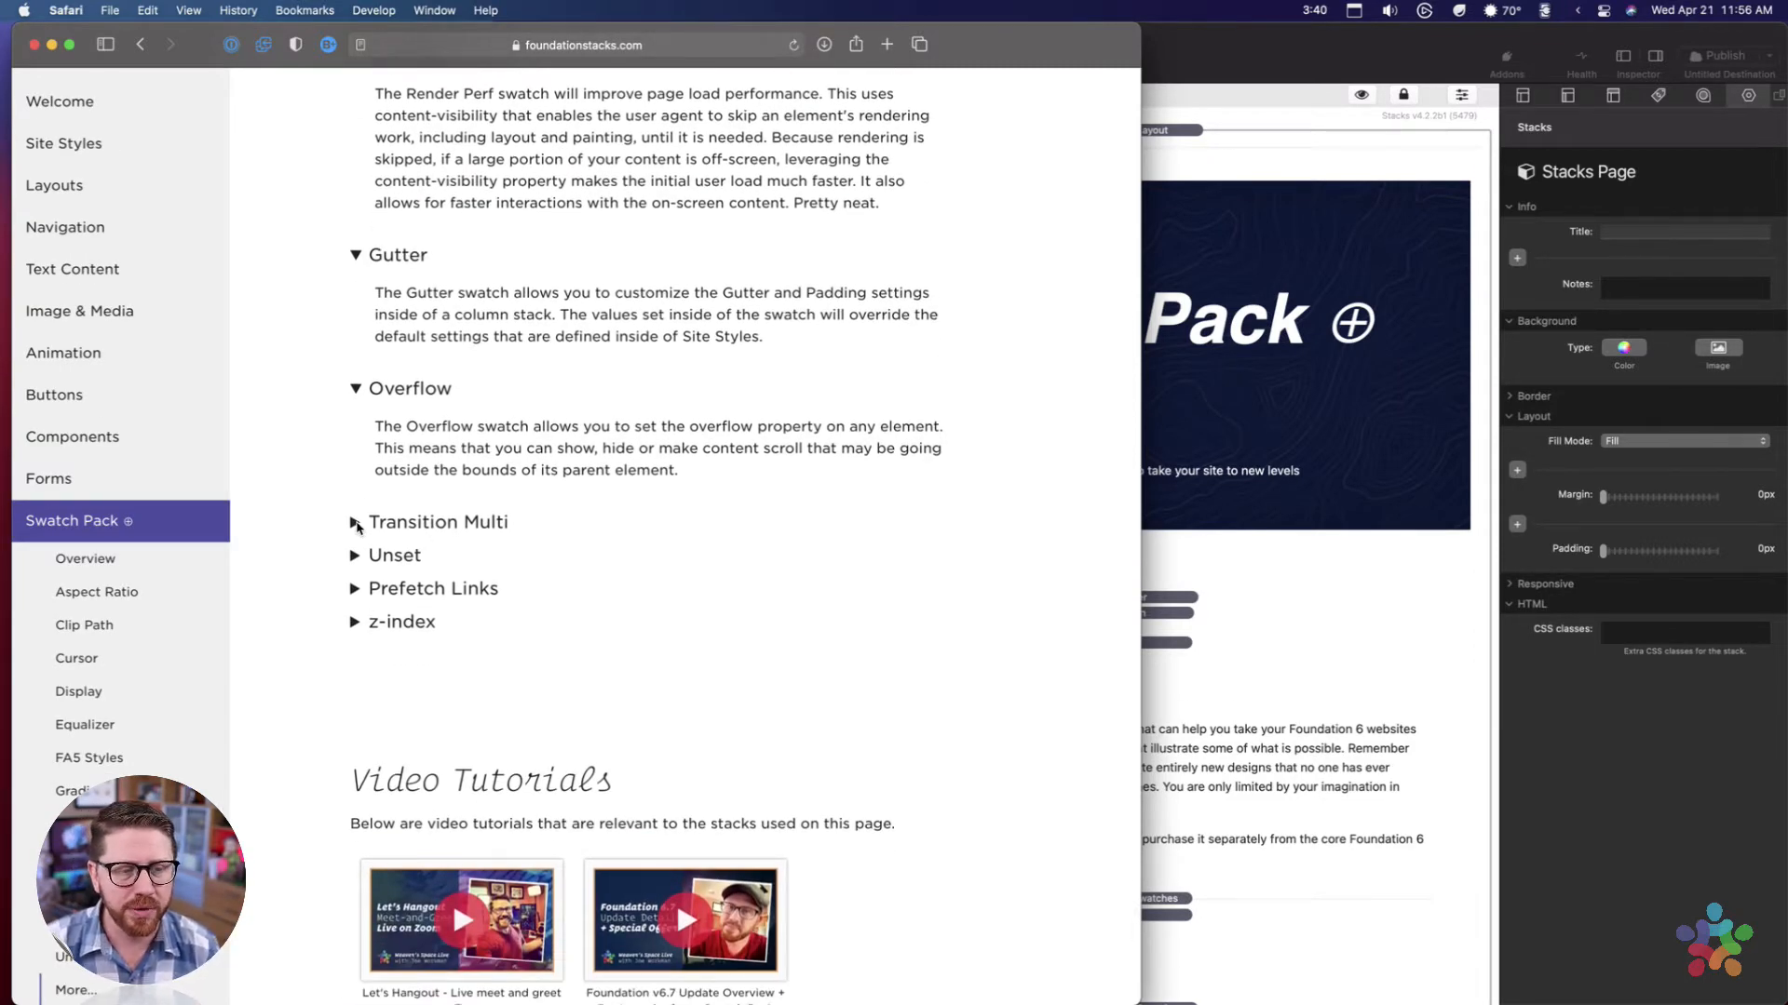
Expand the Transition Multi and Unset entries and read what each swatch does.
{"action": "left_click", "coordinate": [356, 523]}
{"action": "scroll", "coordinate": [465, 545], "scroll_direction": "down", "scroll_amount": 3}
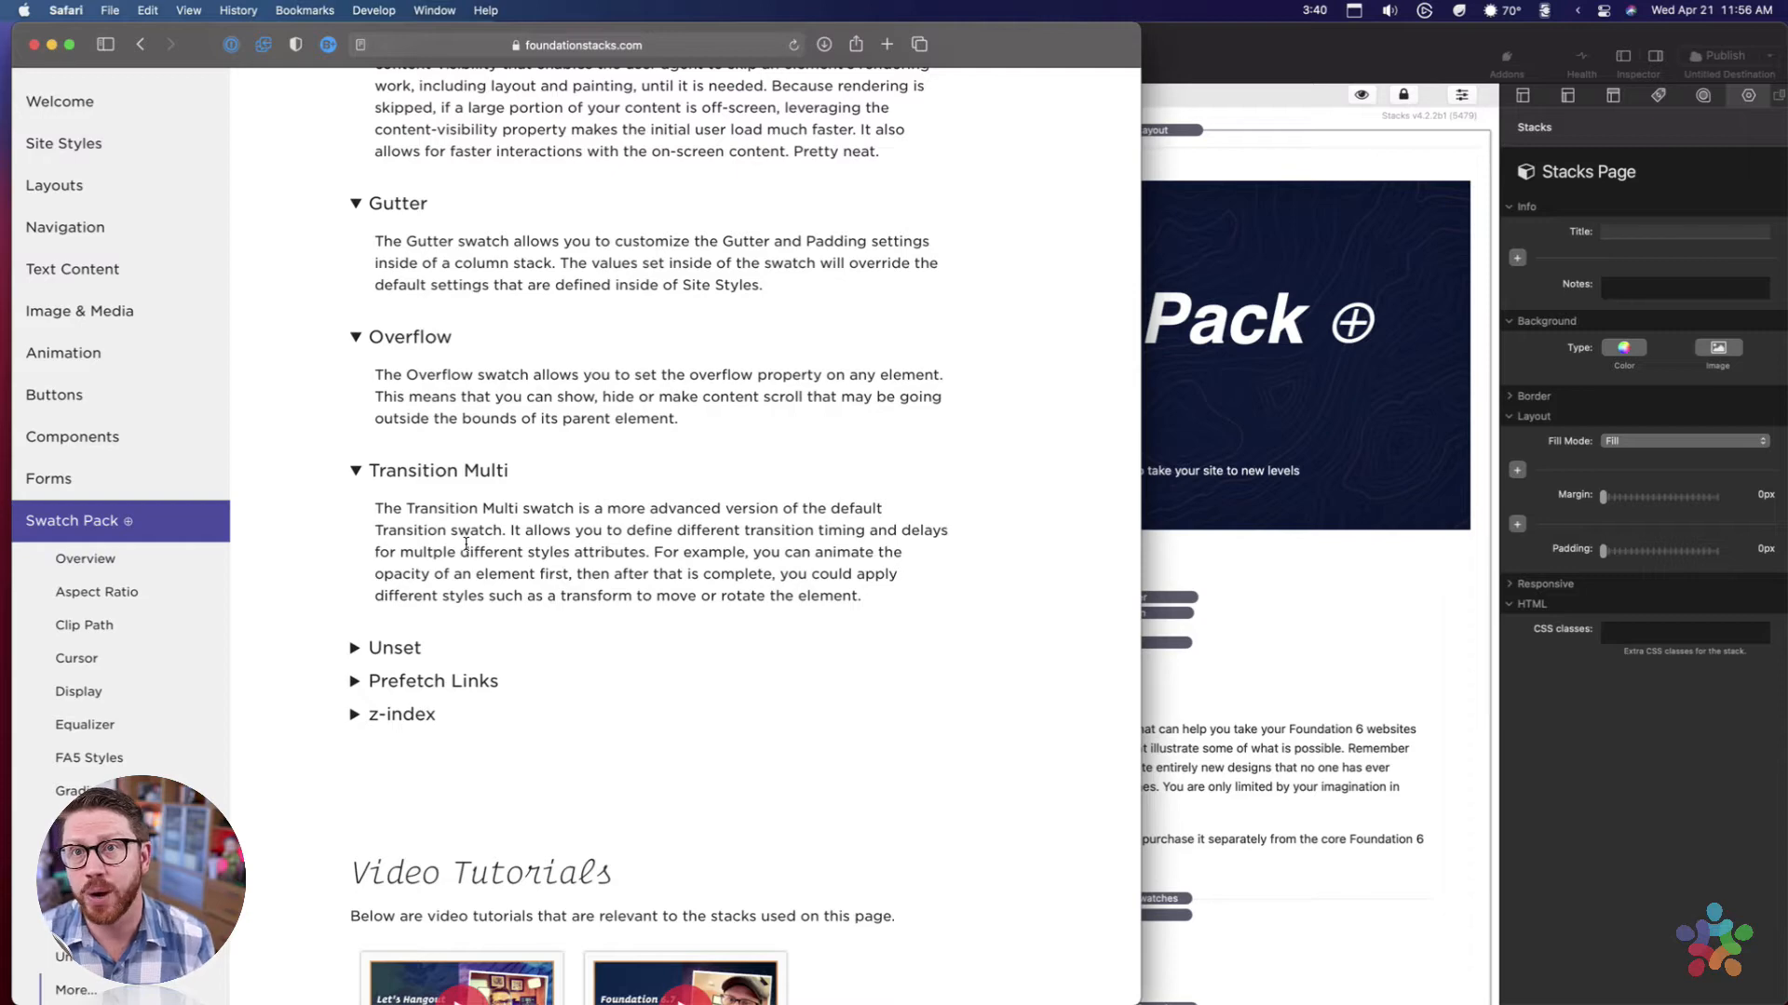
{"action": "left_click", "coordinate": [360, 651]}
{"action": "scroll", "coordinate": [360, 654], "scroll_direction": "up", "scroll_amount": 2}
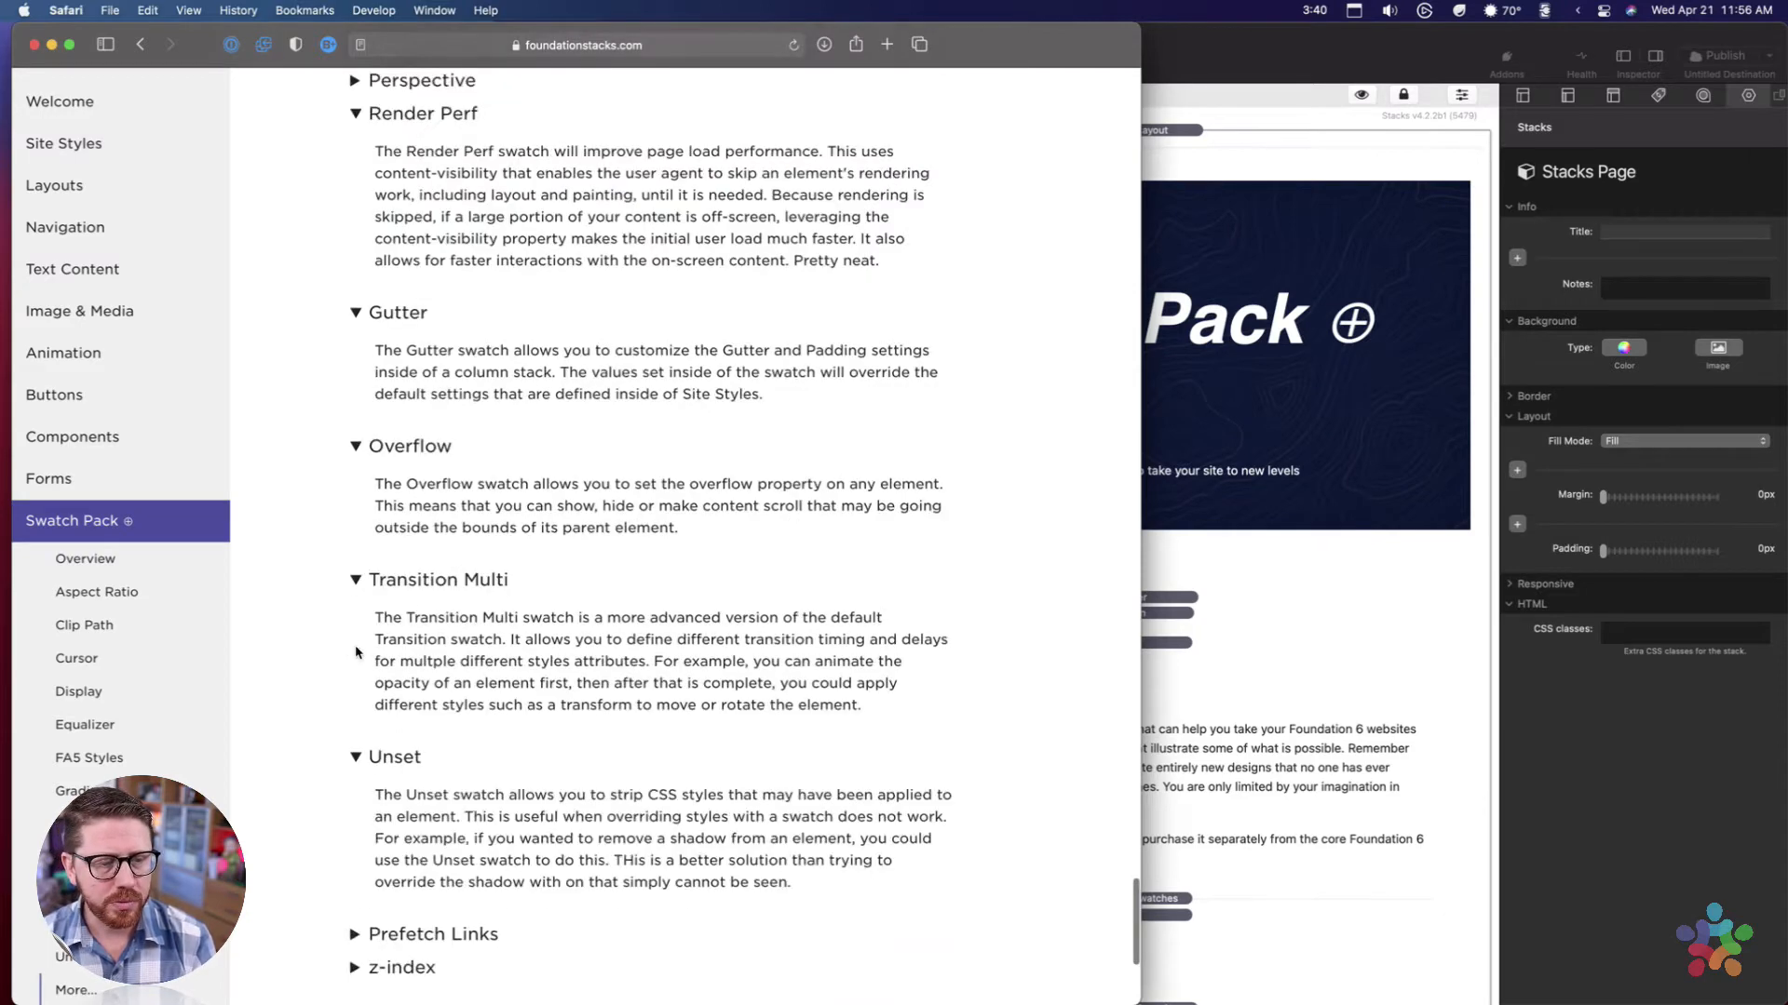
{"action": "scroll", "coordinate": [436, 596], "scroll_direction": "down", "scroll_amount": 4}
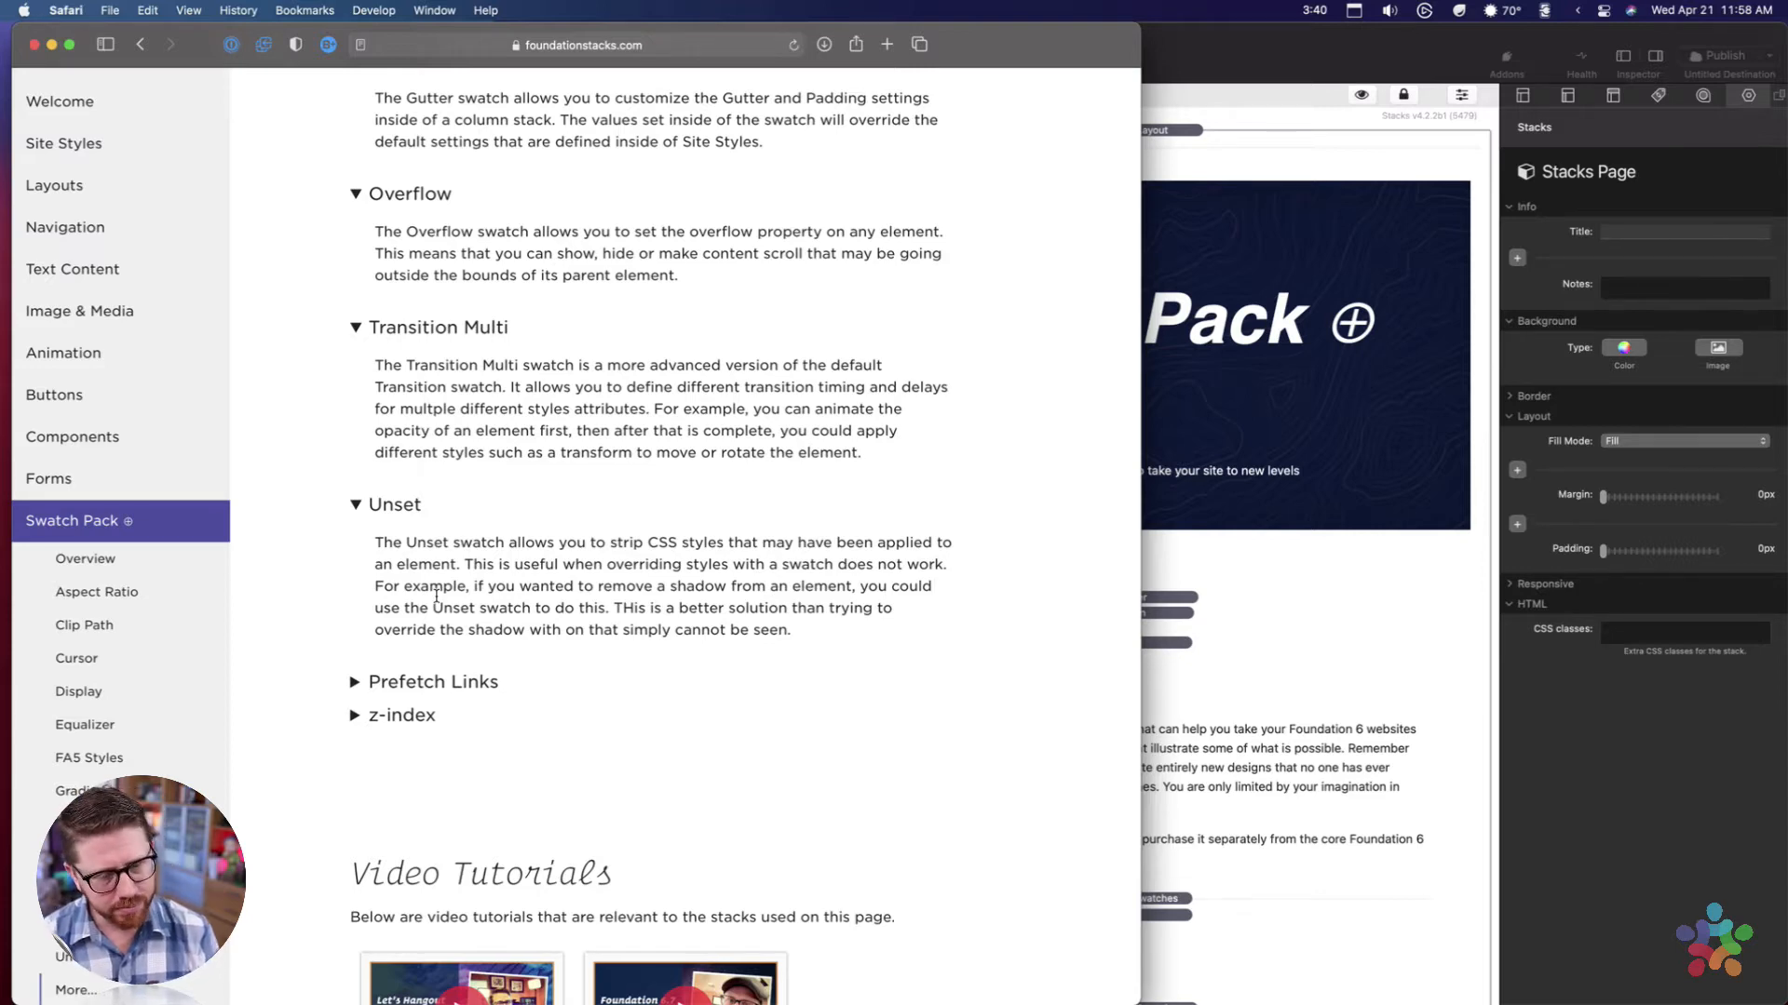
Expand the Prefetch Links entry and read how the swatch speeds up loading of linked pages.
{"action": "left_click", "coordinate": [354, 683]}
{"action": "scroll", "coordinate": [354, 687], "scroll_direction": "up", "scroll_amount": 2}
{"action": "scroll", "coordinate": [512, 477], "scroll_direction": "down", "scroll_amount": 5}
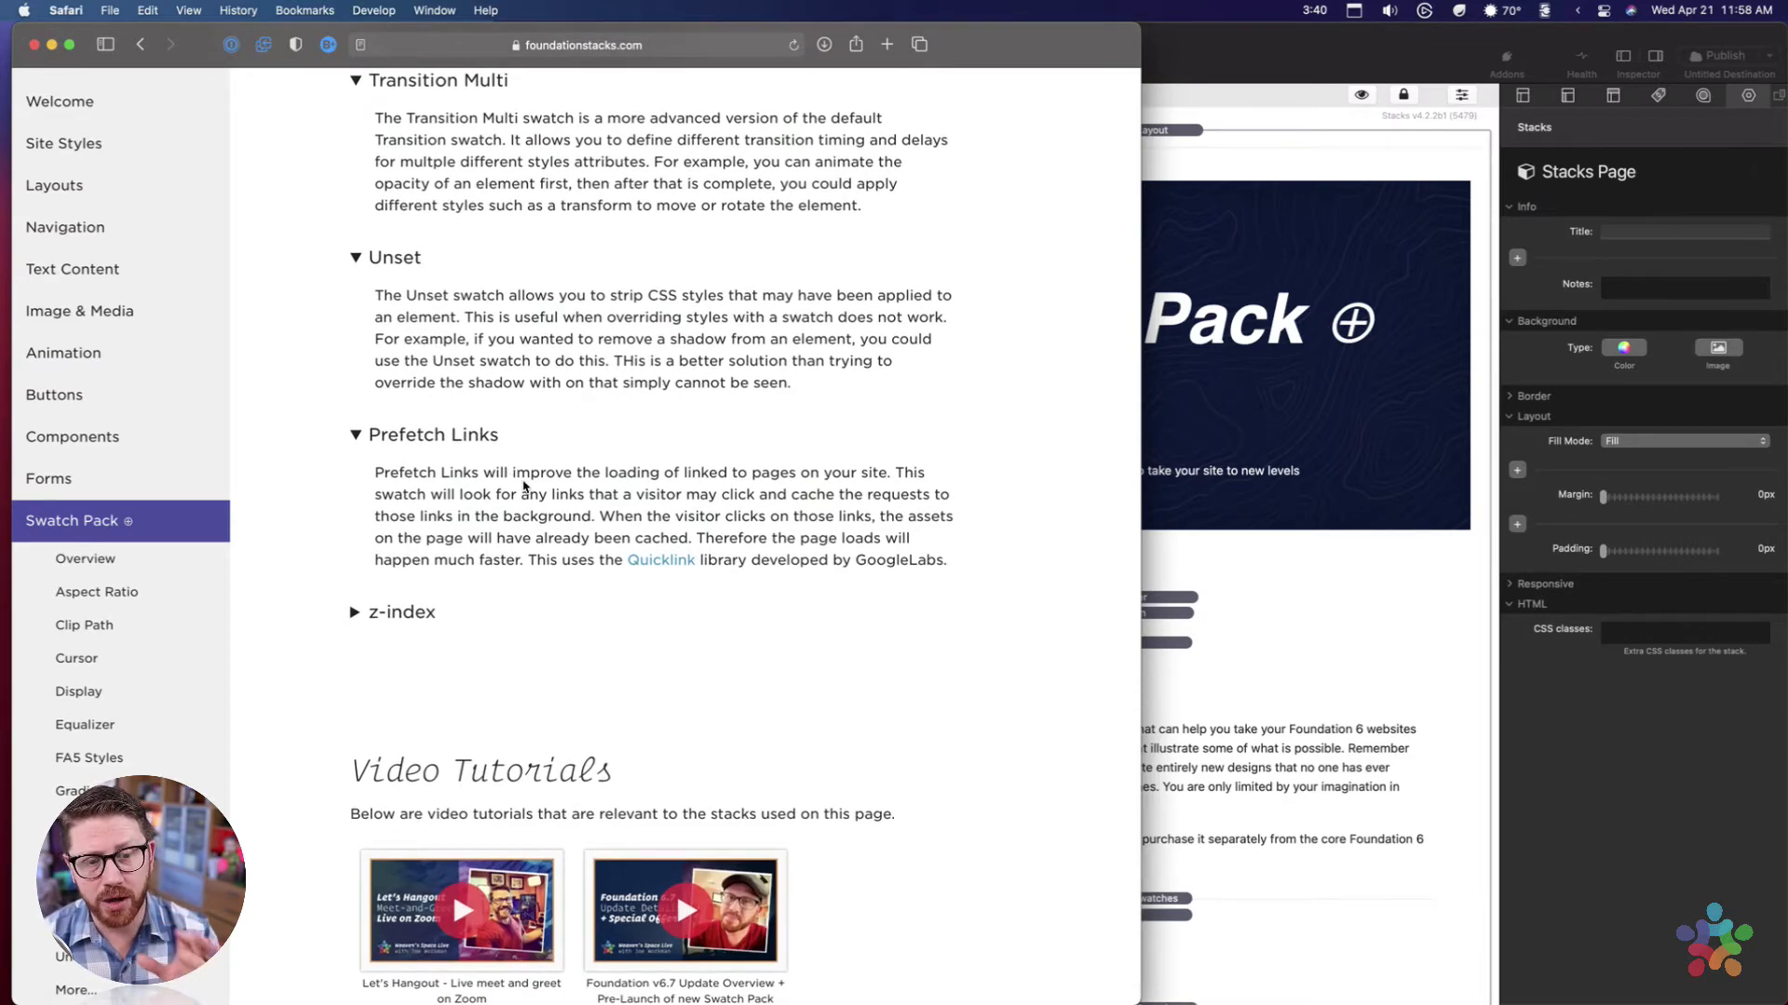
{"action": "scroll", "coordinate": [523, 485], "scroll_direction": "up", "scroll_amount": 1}
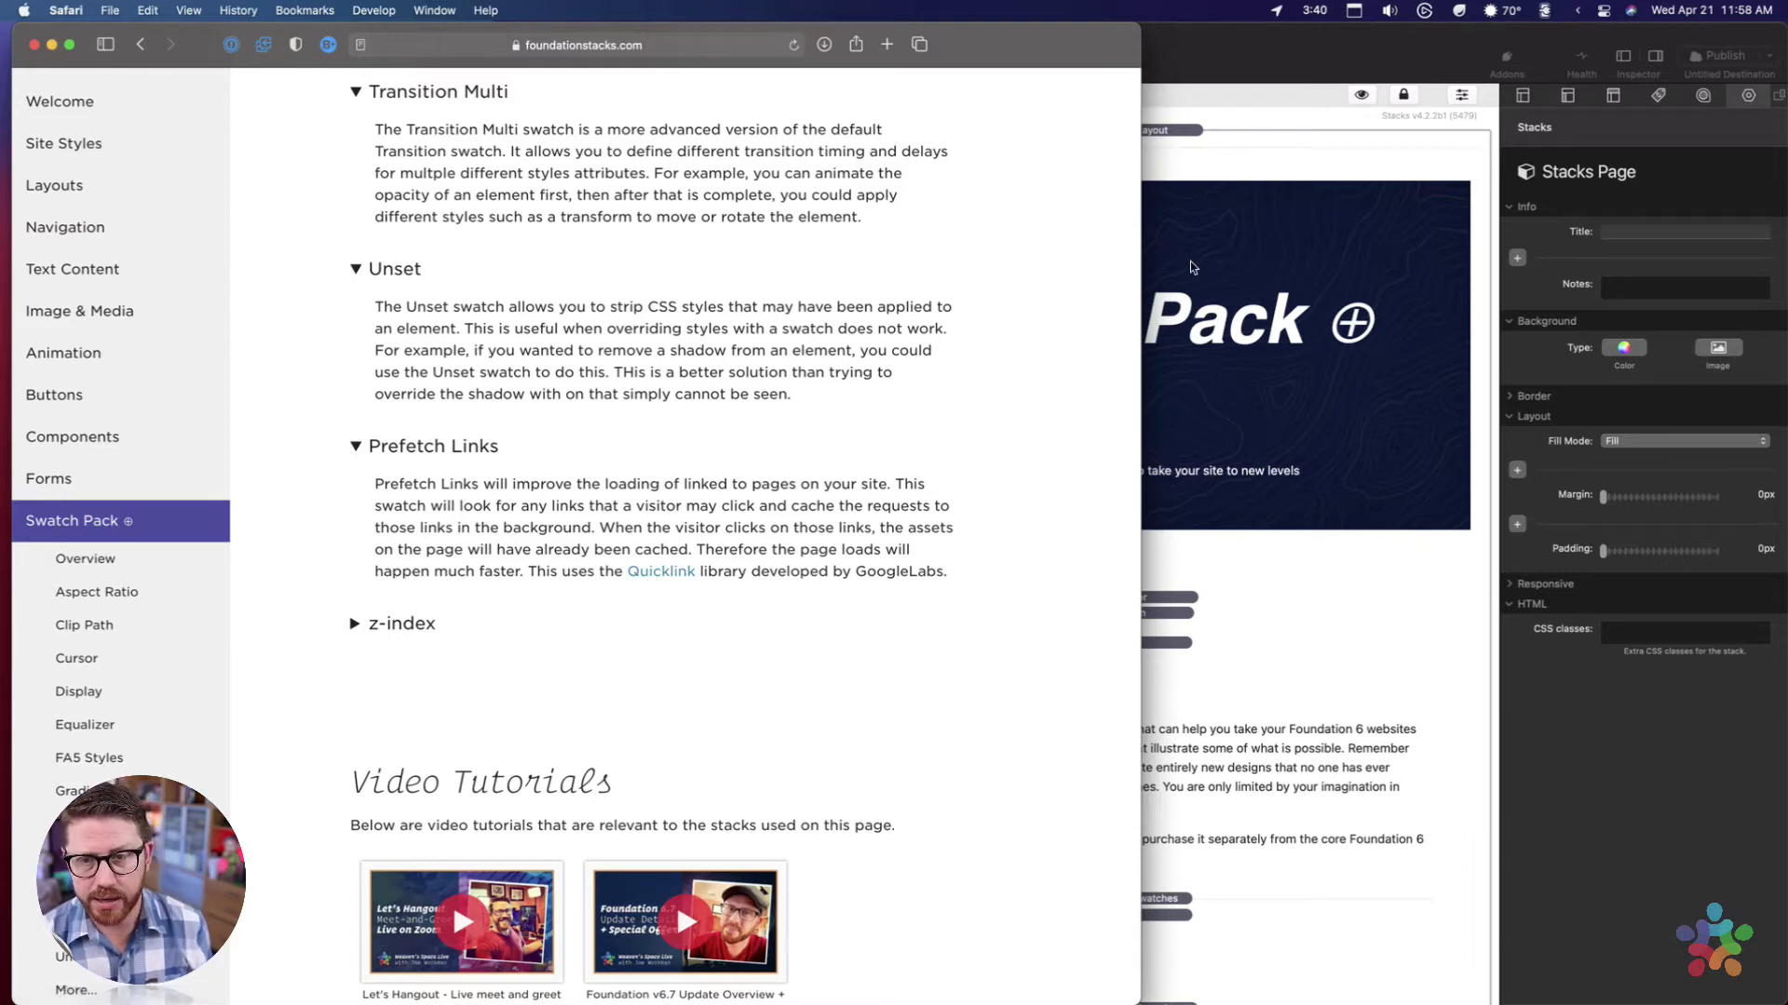
{"action": "scroll", "coordinate": [718, 460], "scroll_direction": "down", "scroll_amount": 1}
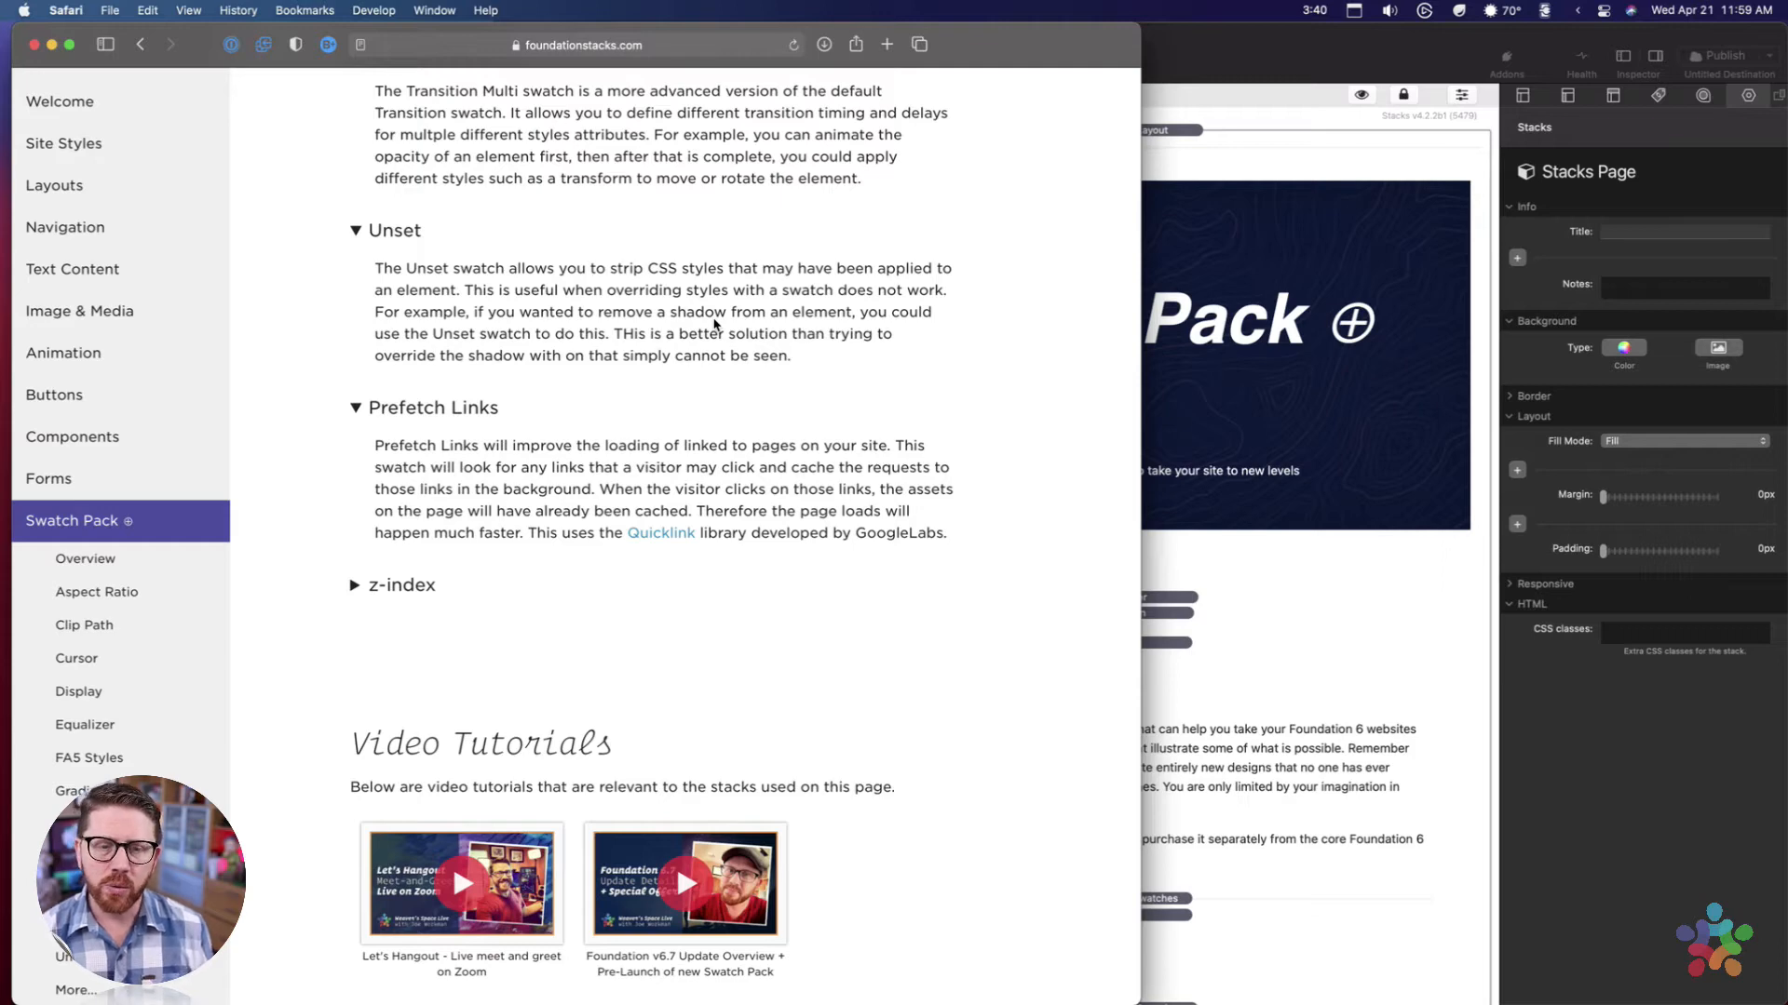
{"action": "scroll", "coordinate": [543, 291], "scroll_direction": "up", "scroll_amount": 3}
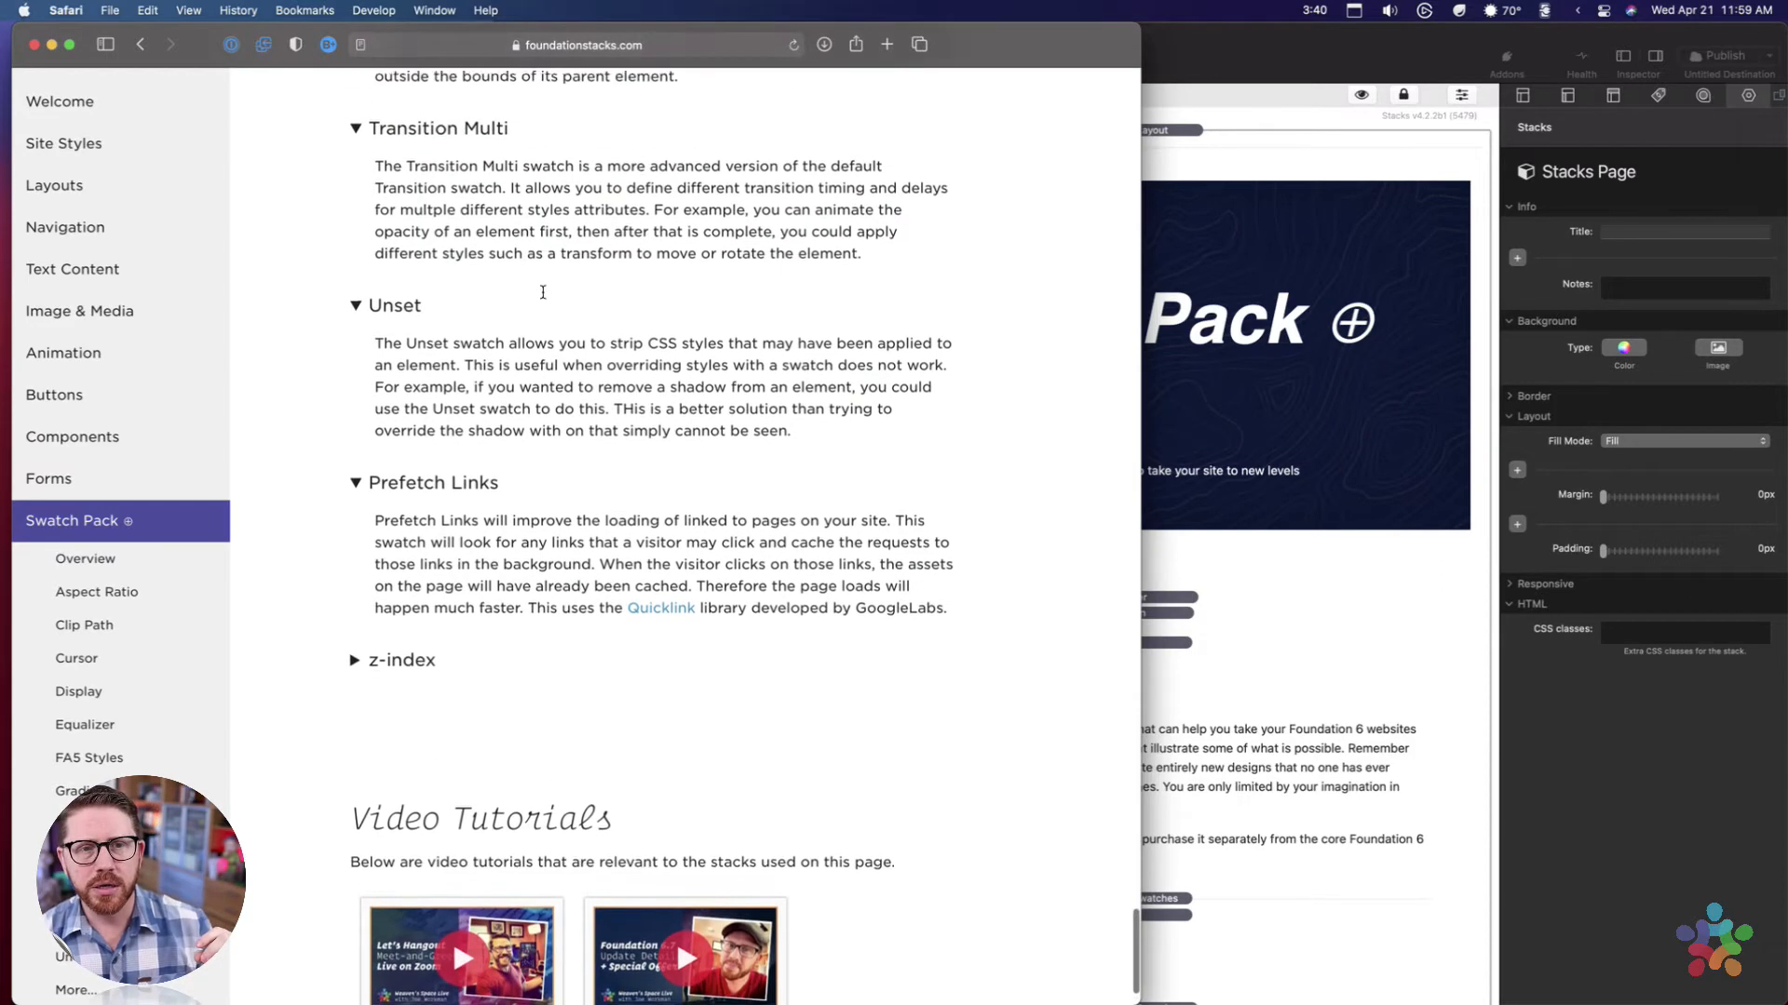
{"action": "scroll", "coordinate": [542, 291], "scroll_direction": "down", "scroll_amount": 2}
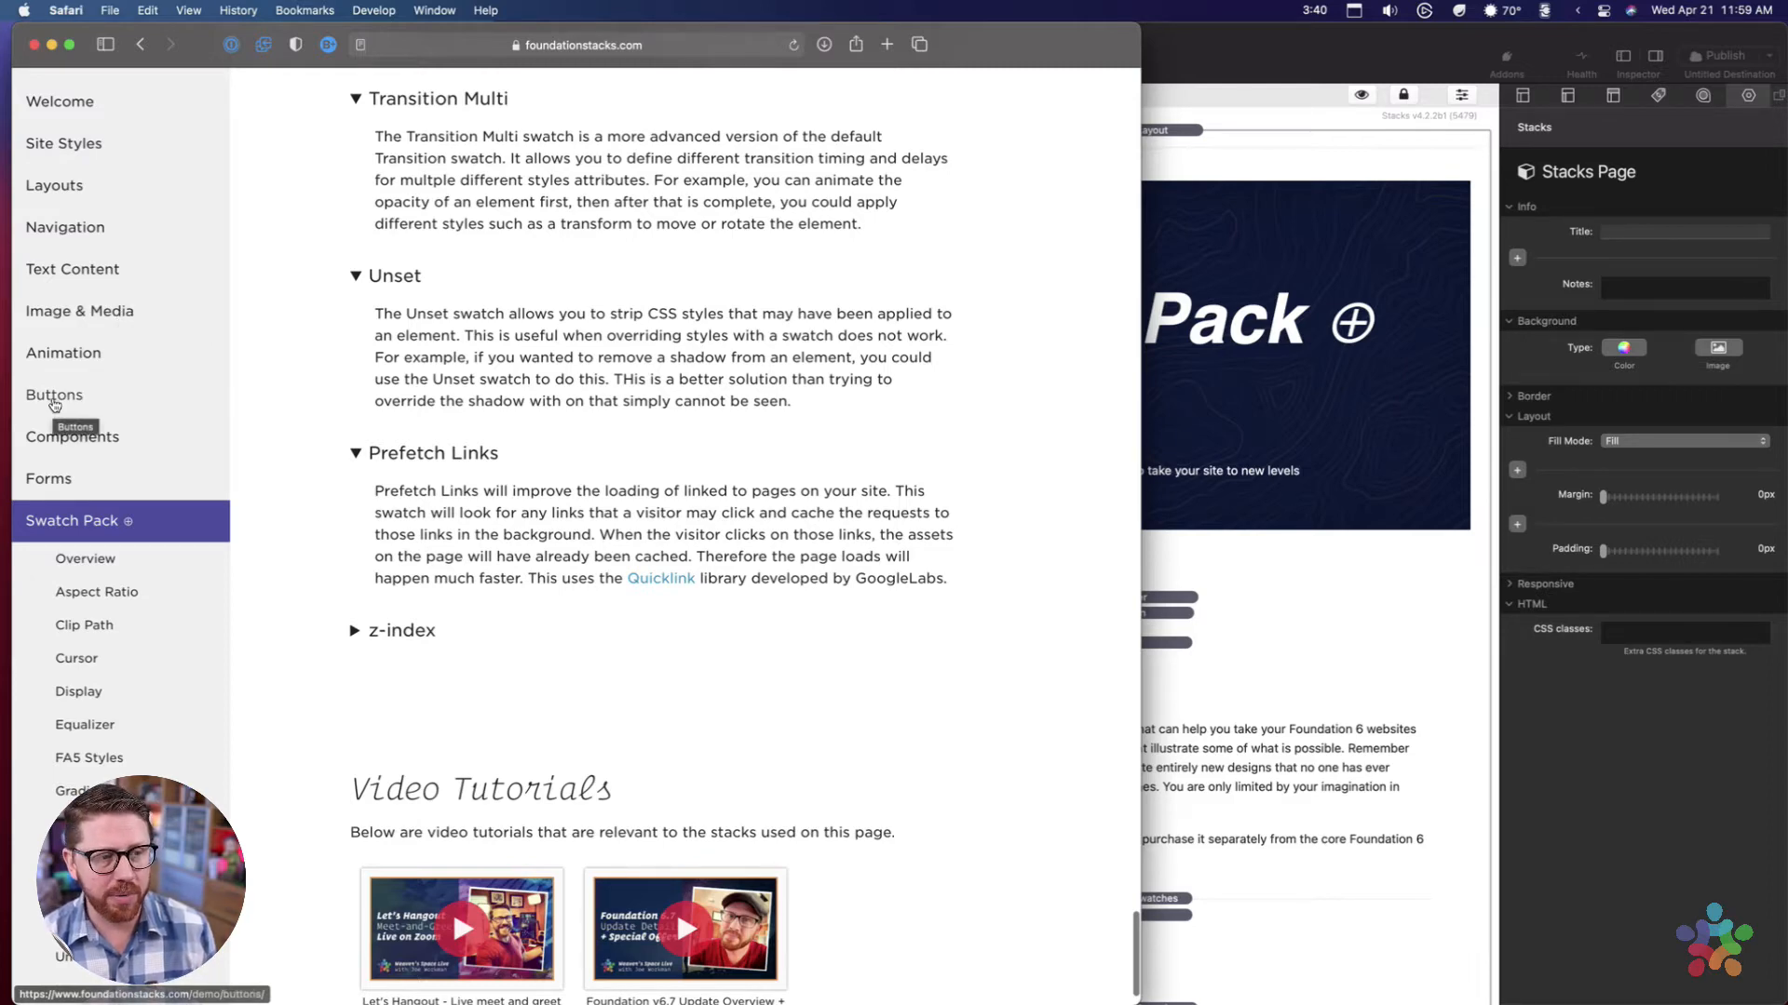
Open the Buttons demo page and look through its overview, button styles and button sizes.
{"action": "left_click", "coordinate": [54, 398]}
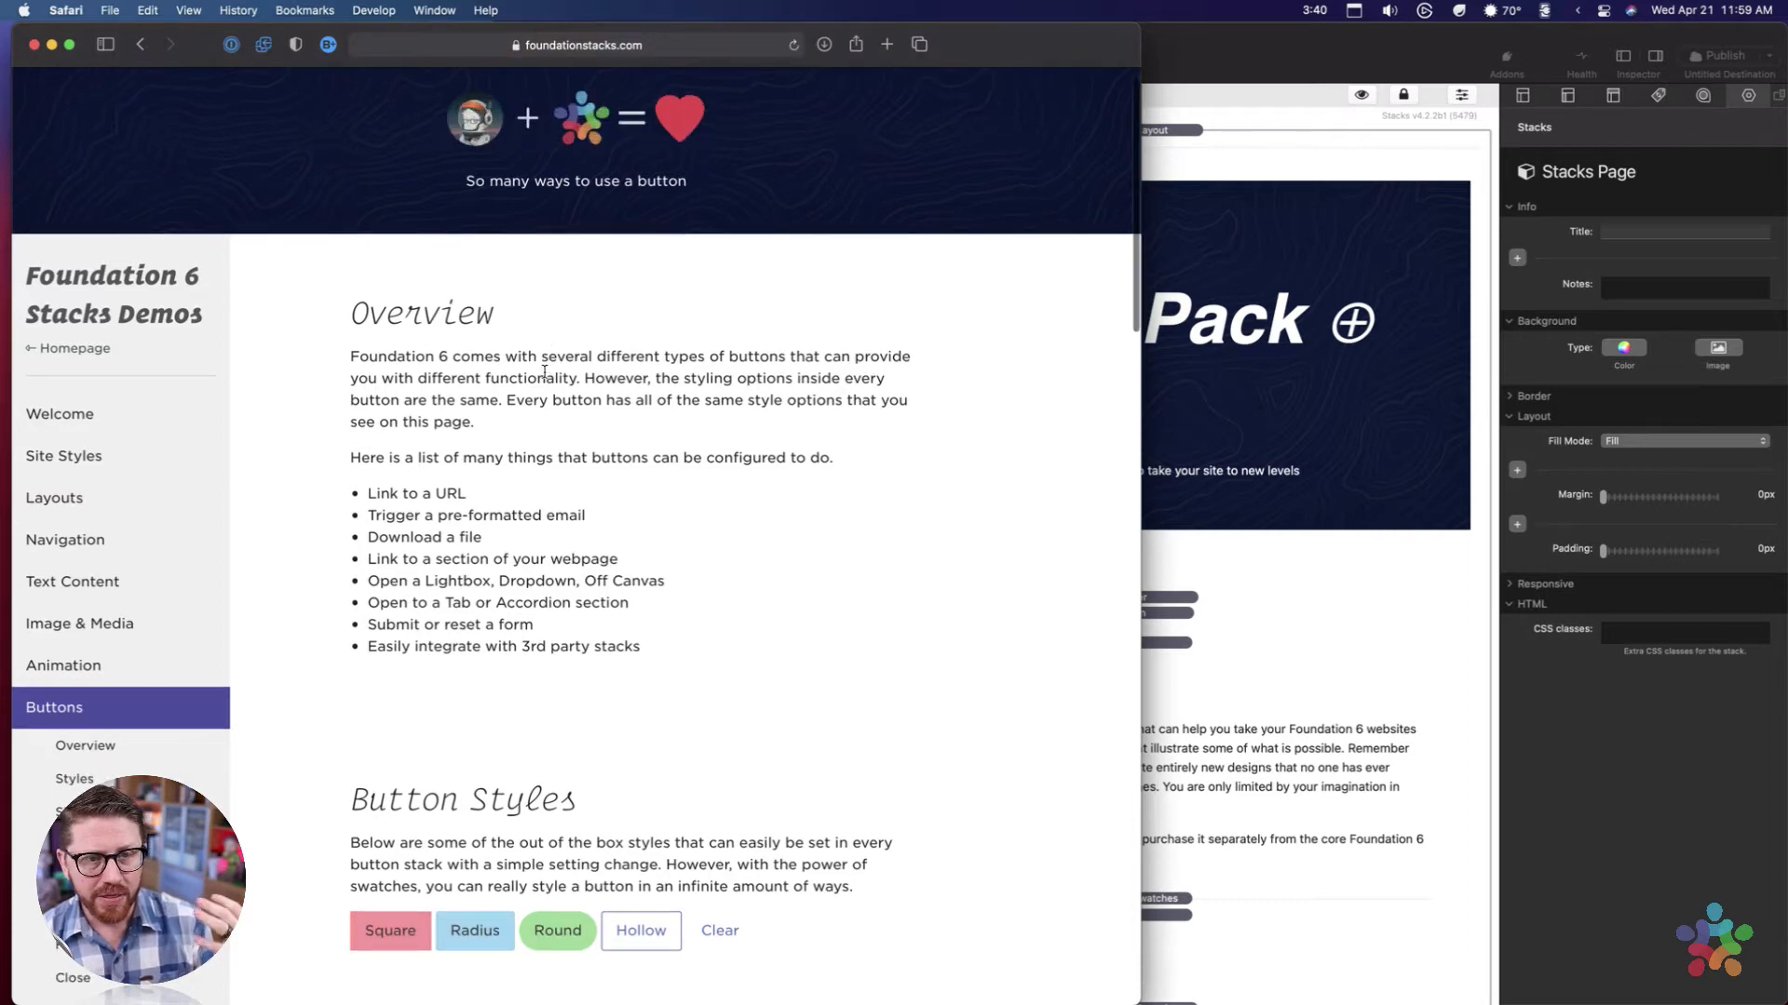
{"action": "scroll", "coordinate": [545, 365], "scroll_direction": "down", "scroll_amount": 3}
{"action": "scroll", "coordinate": [545, 366], "scroll_direction": "down", "scroll_amount": 2}
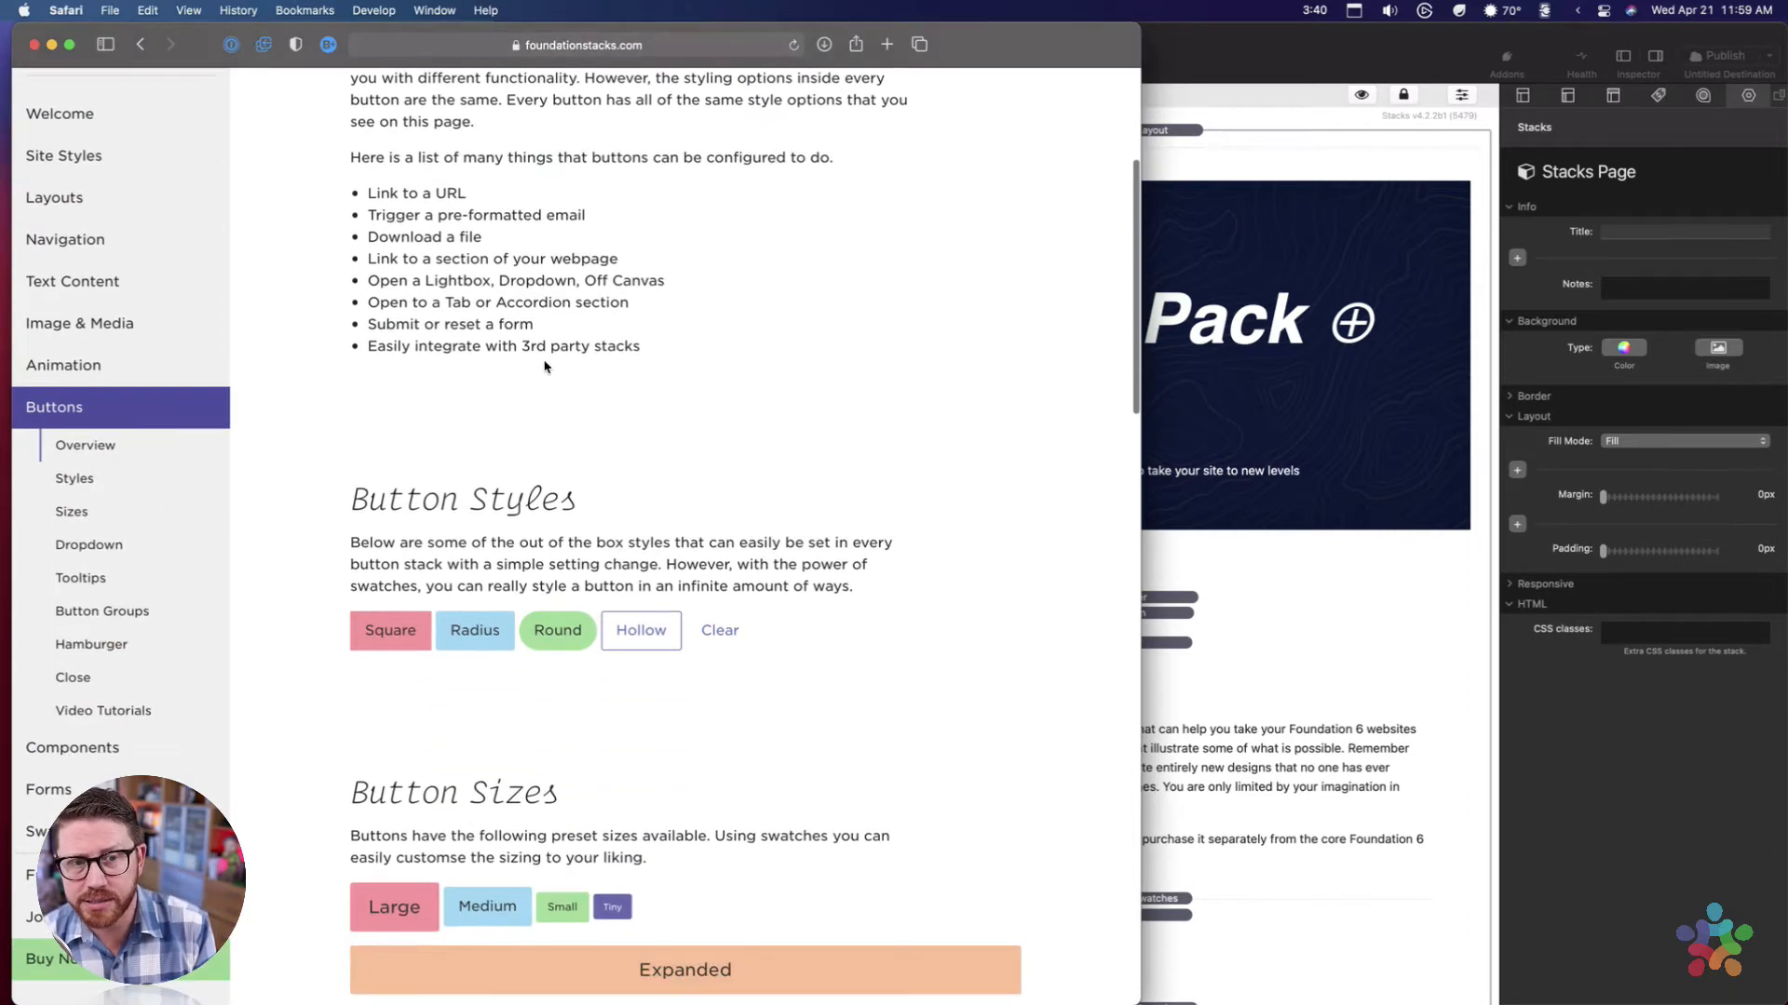
{"action": "scroll", "coordinate": [545, 366], "scroll_direction": "down", "scroll_amount": 1}
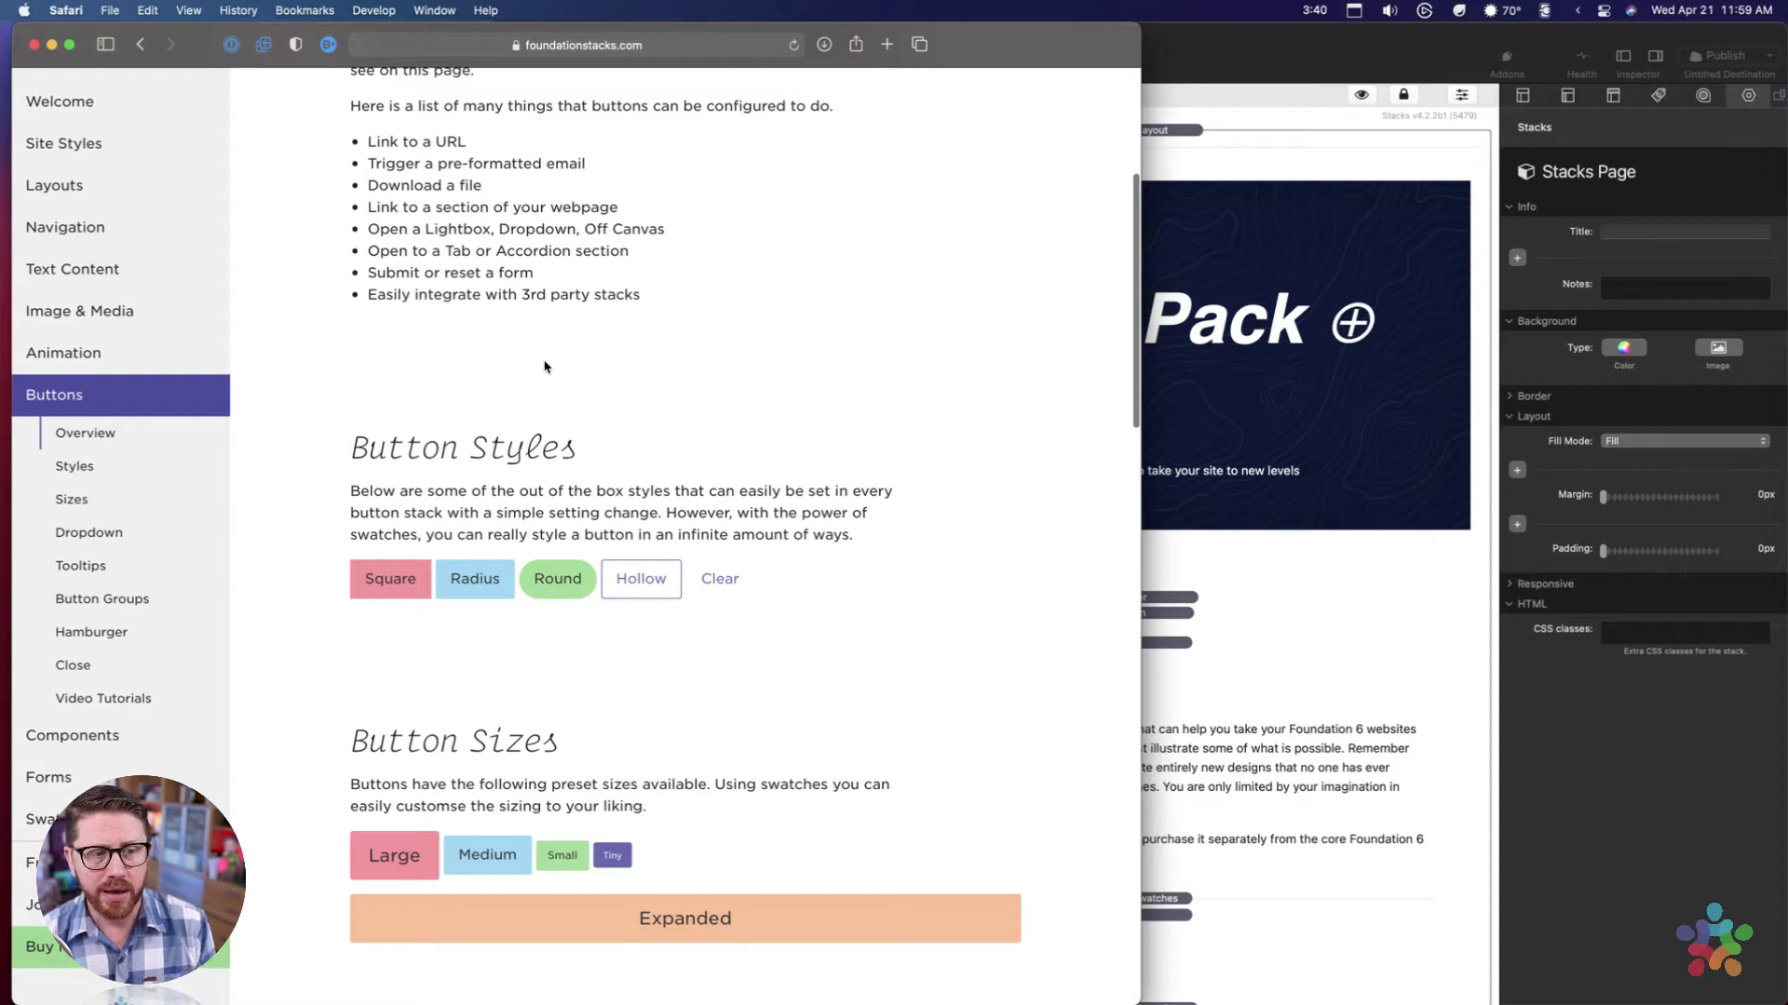
Leave the Buttons demo page, open the Image & Media demo page and view its Picture section.
{"action": "scroll", "coordinate": [580, 334], "scroll_direction": "up", "scroll_amount": 5}
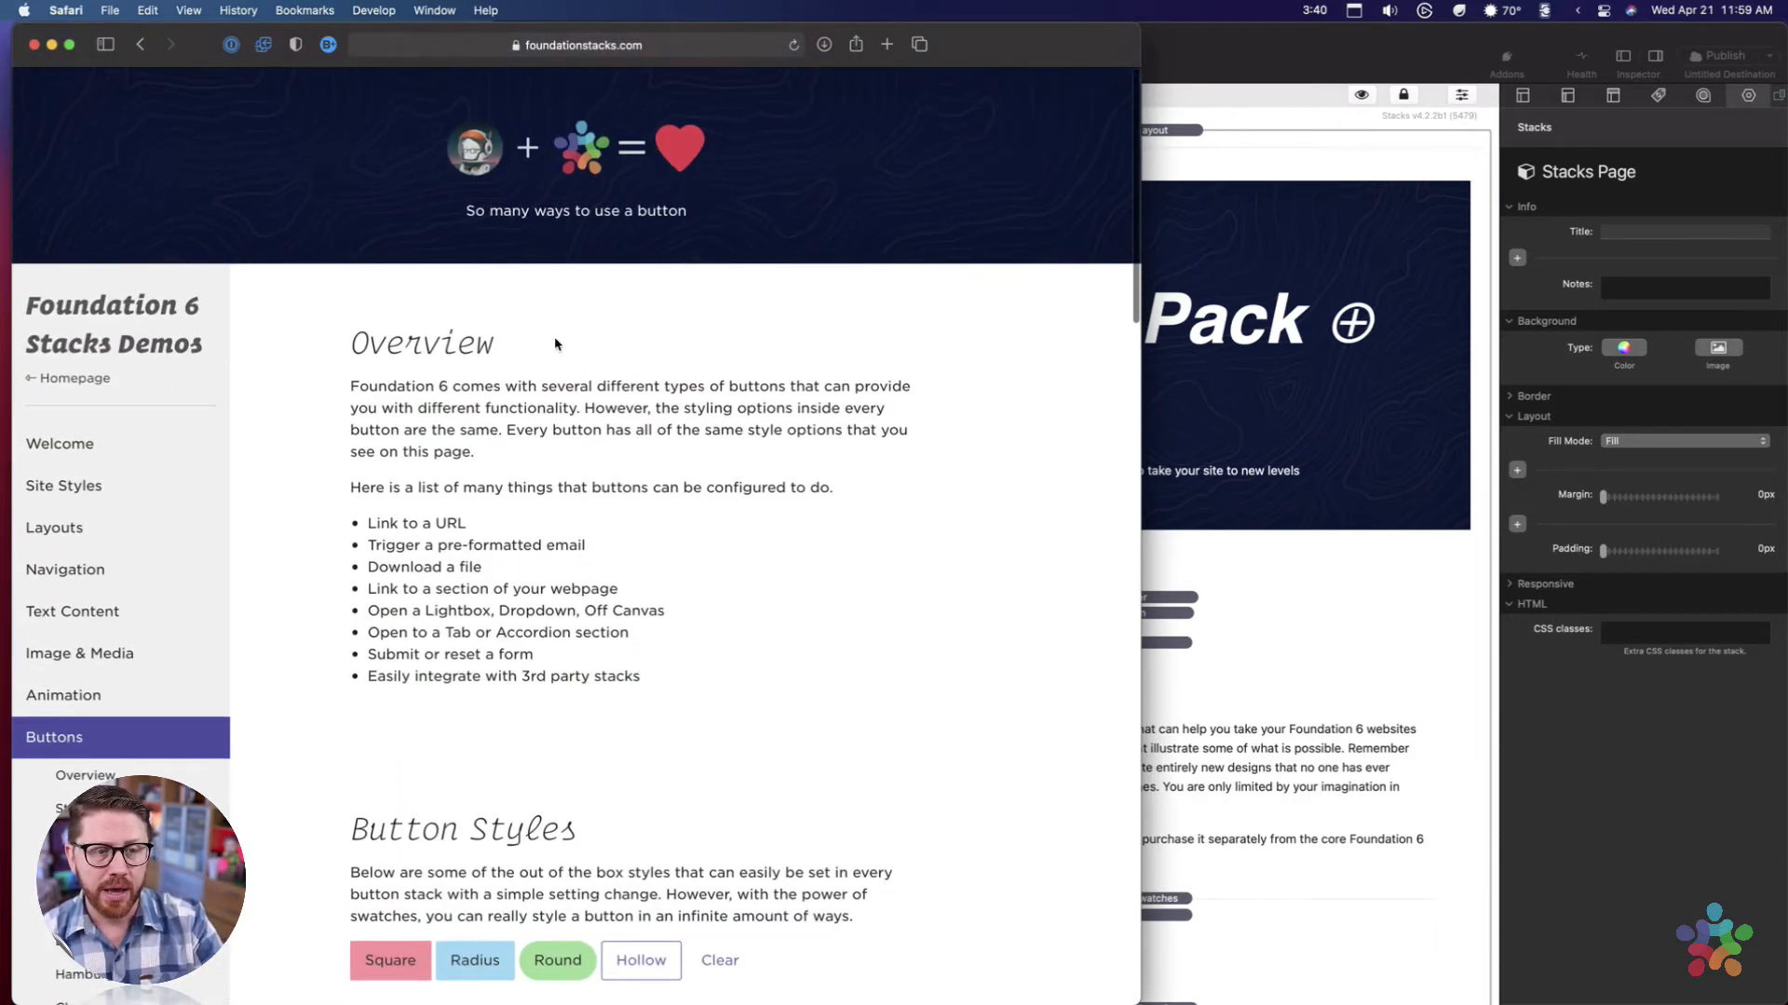
{"action": "scroll", "coordinate": [493, 537], "scroll_direction": "down", "scroll_amount": 3}
{"action": "left_click", "coordinate": [93, 459]}
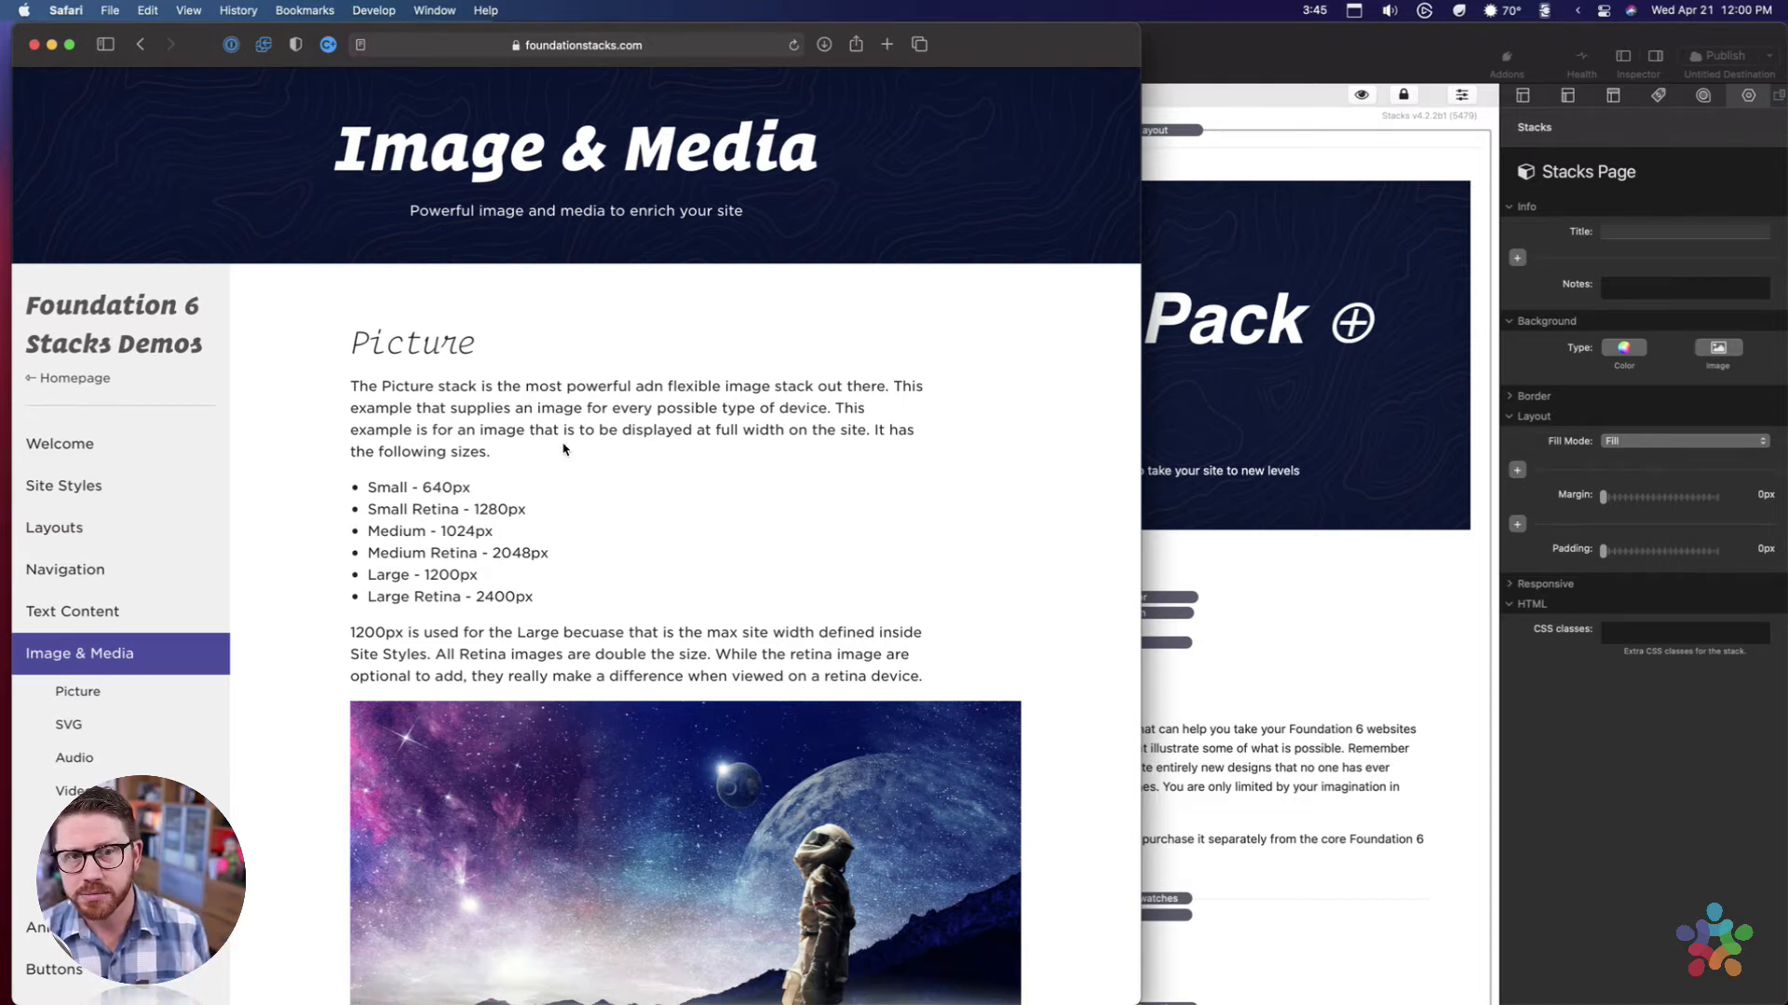
{"action": "scroll", "coordinate": [419, 512], "scroll_direction": "down", "scroll_amount": 5}
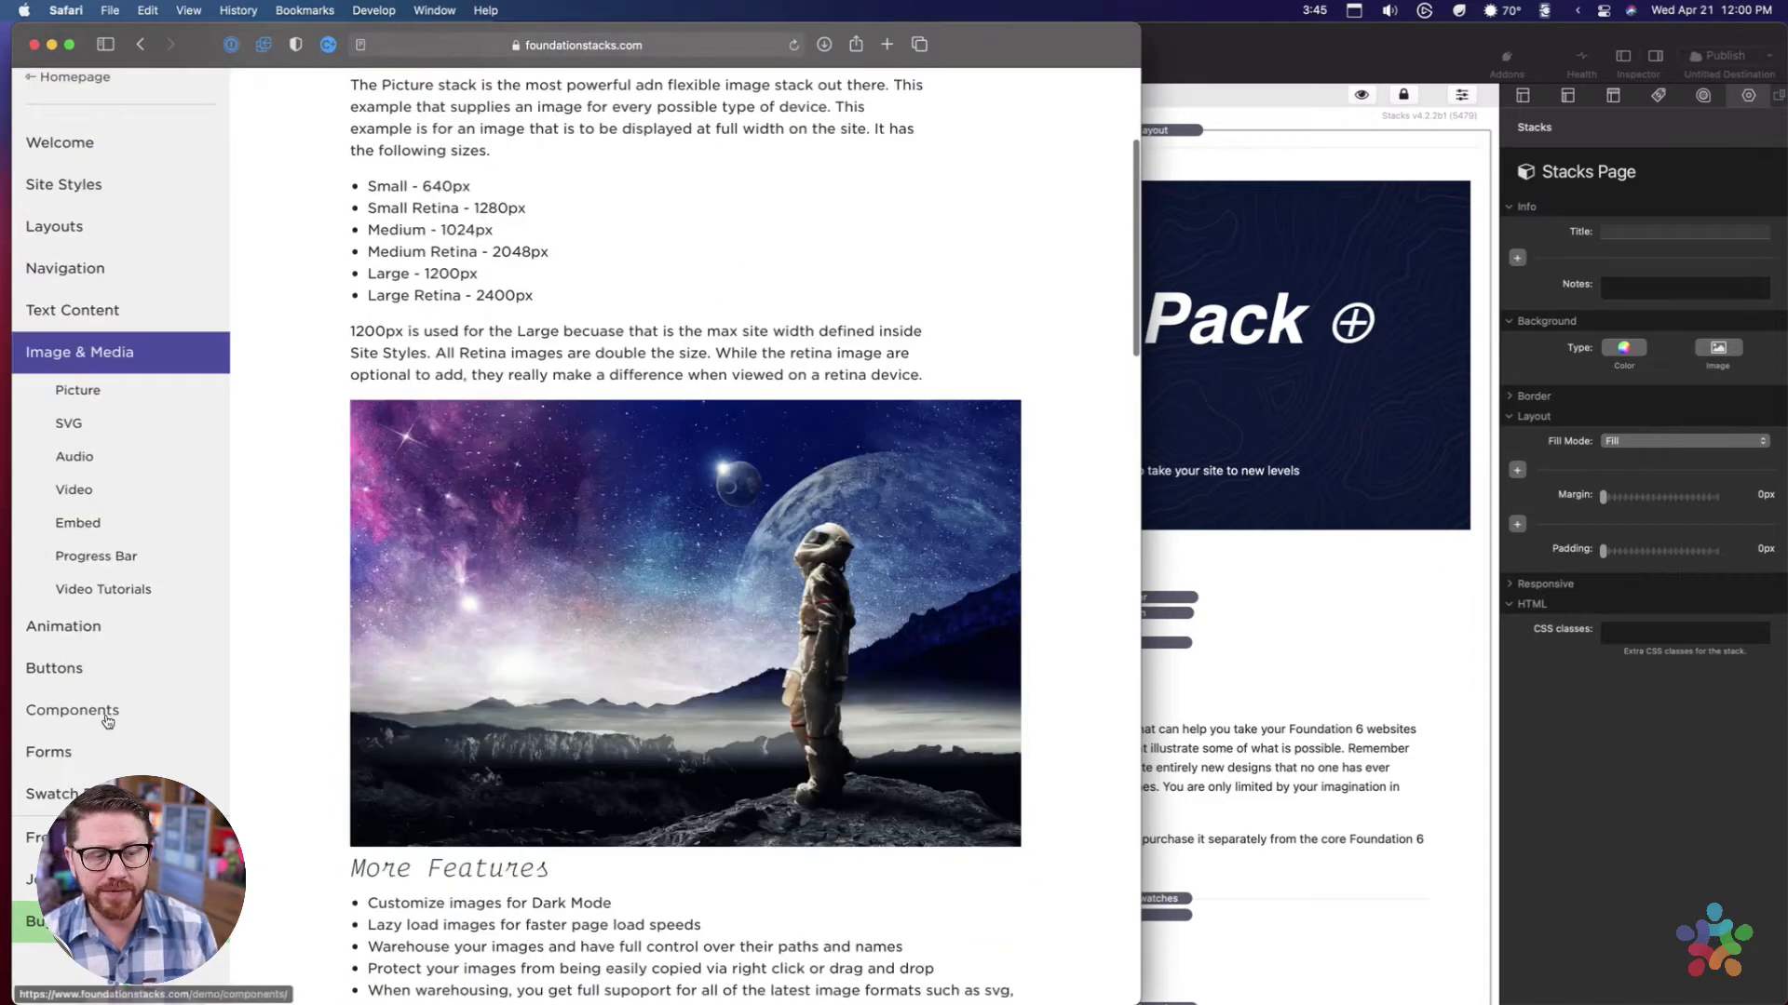
Return to the Swatch Pack demo page and expand the Prefetch Links and z-index entries to read their descriptions.
{"action": "left_click", "coordinate": [58, 794]}
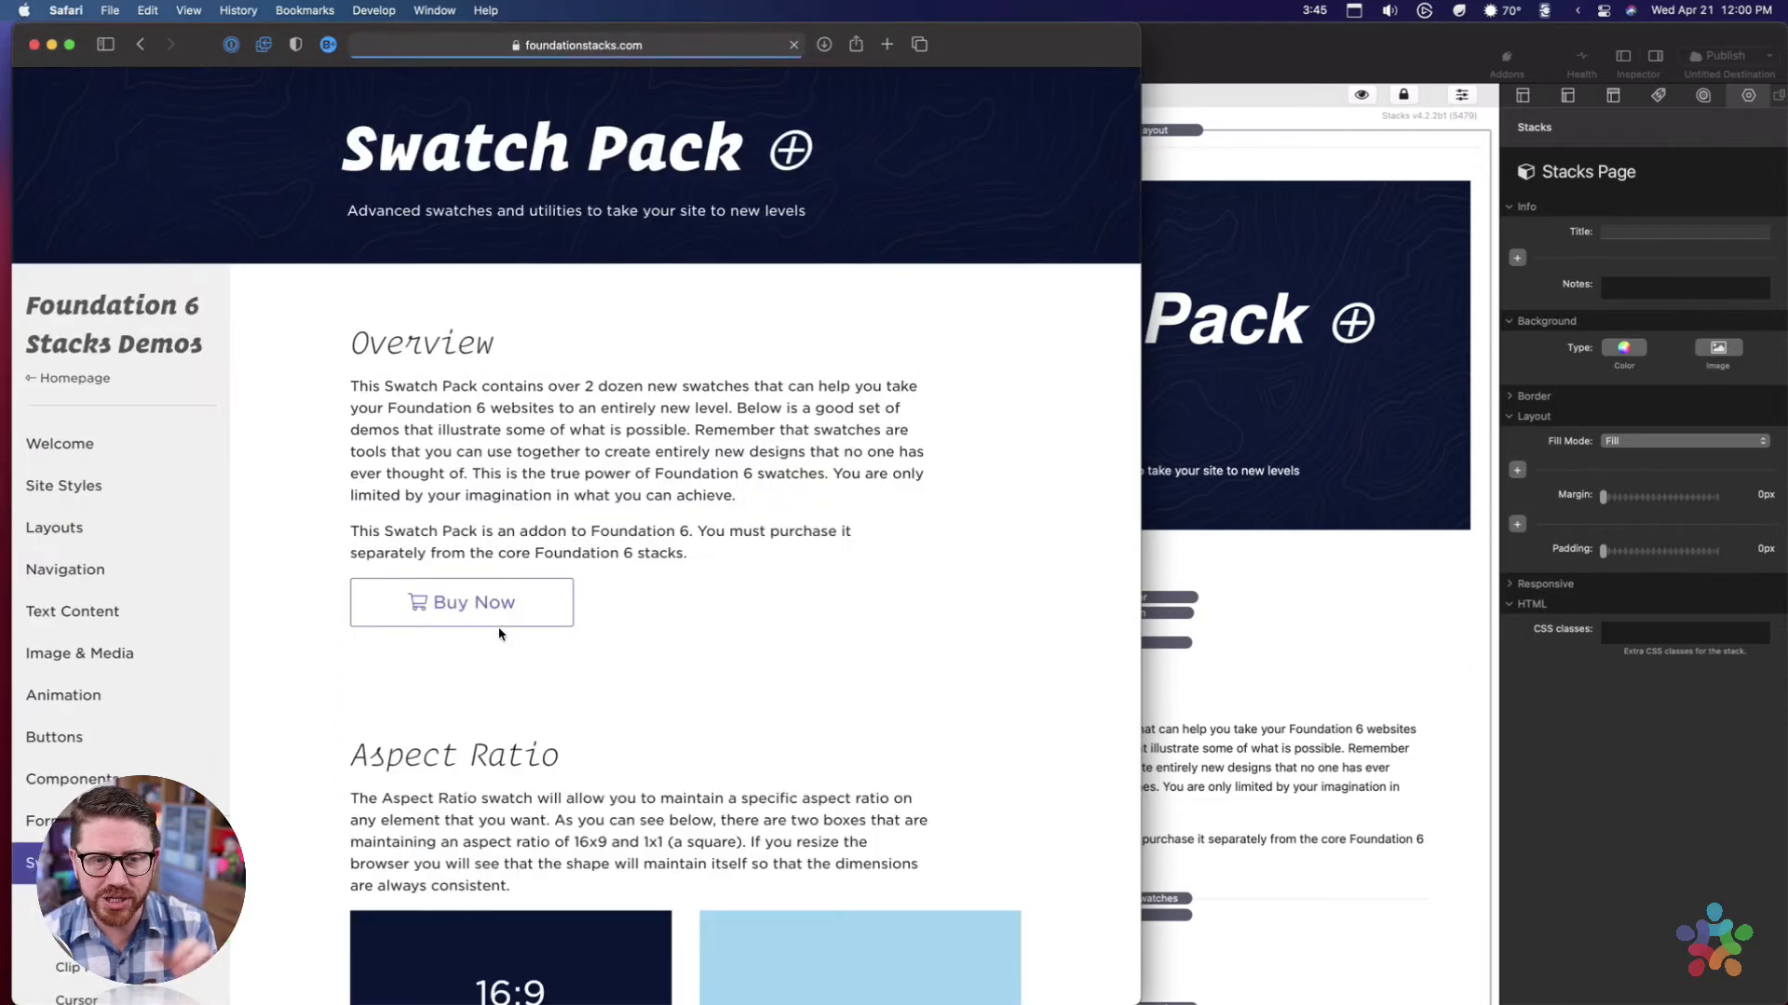
{"action": "scroll", "coordinate": [606, 601], "scroll_direction": "down", "scroll_amount": 20}
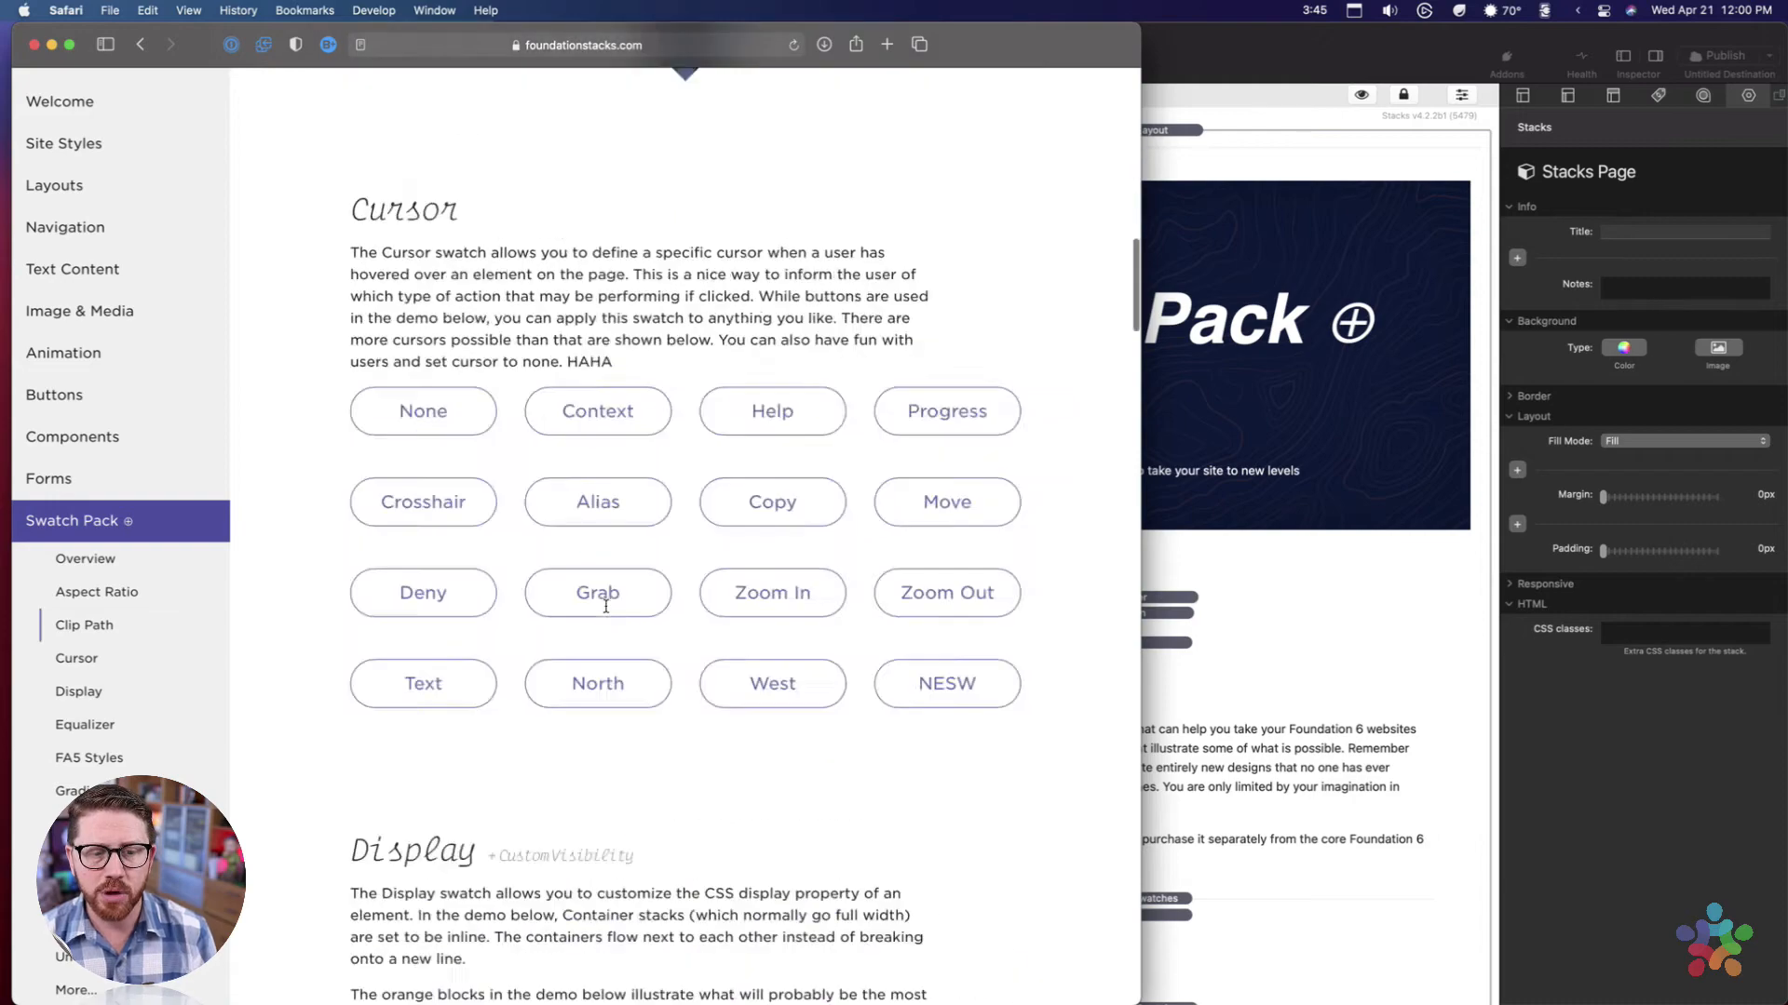
{"action": "scroll", "coordinate": [605, 606], "scroll_direction": "down", "scroll_amount": 20}
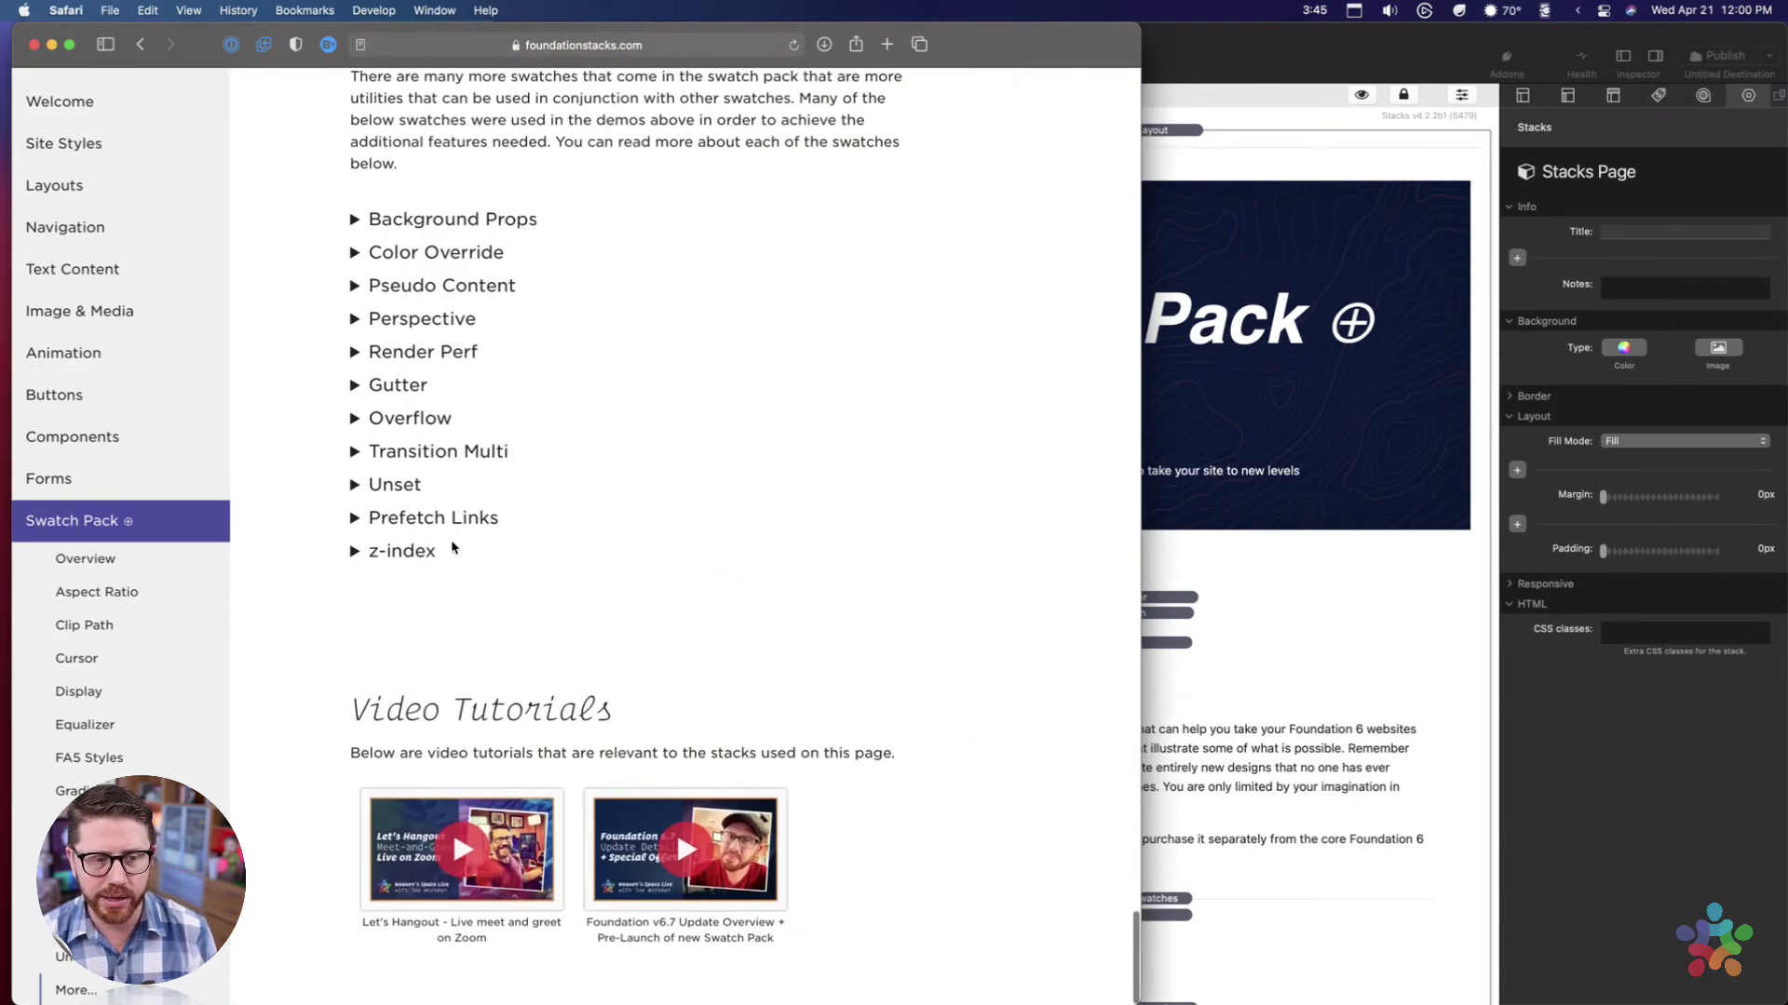
{"action": "left_click", "coordinate": [444, 526]}
{"action": "scroll", "coordinate": [445, 526], "scroll_direction": "up", "scroll_amount": 3}
{"action": "scroll", "coordinate": [455, 652], "scroll_direction": "down", "scroll_amount": 3}
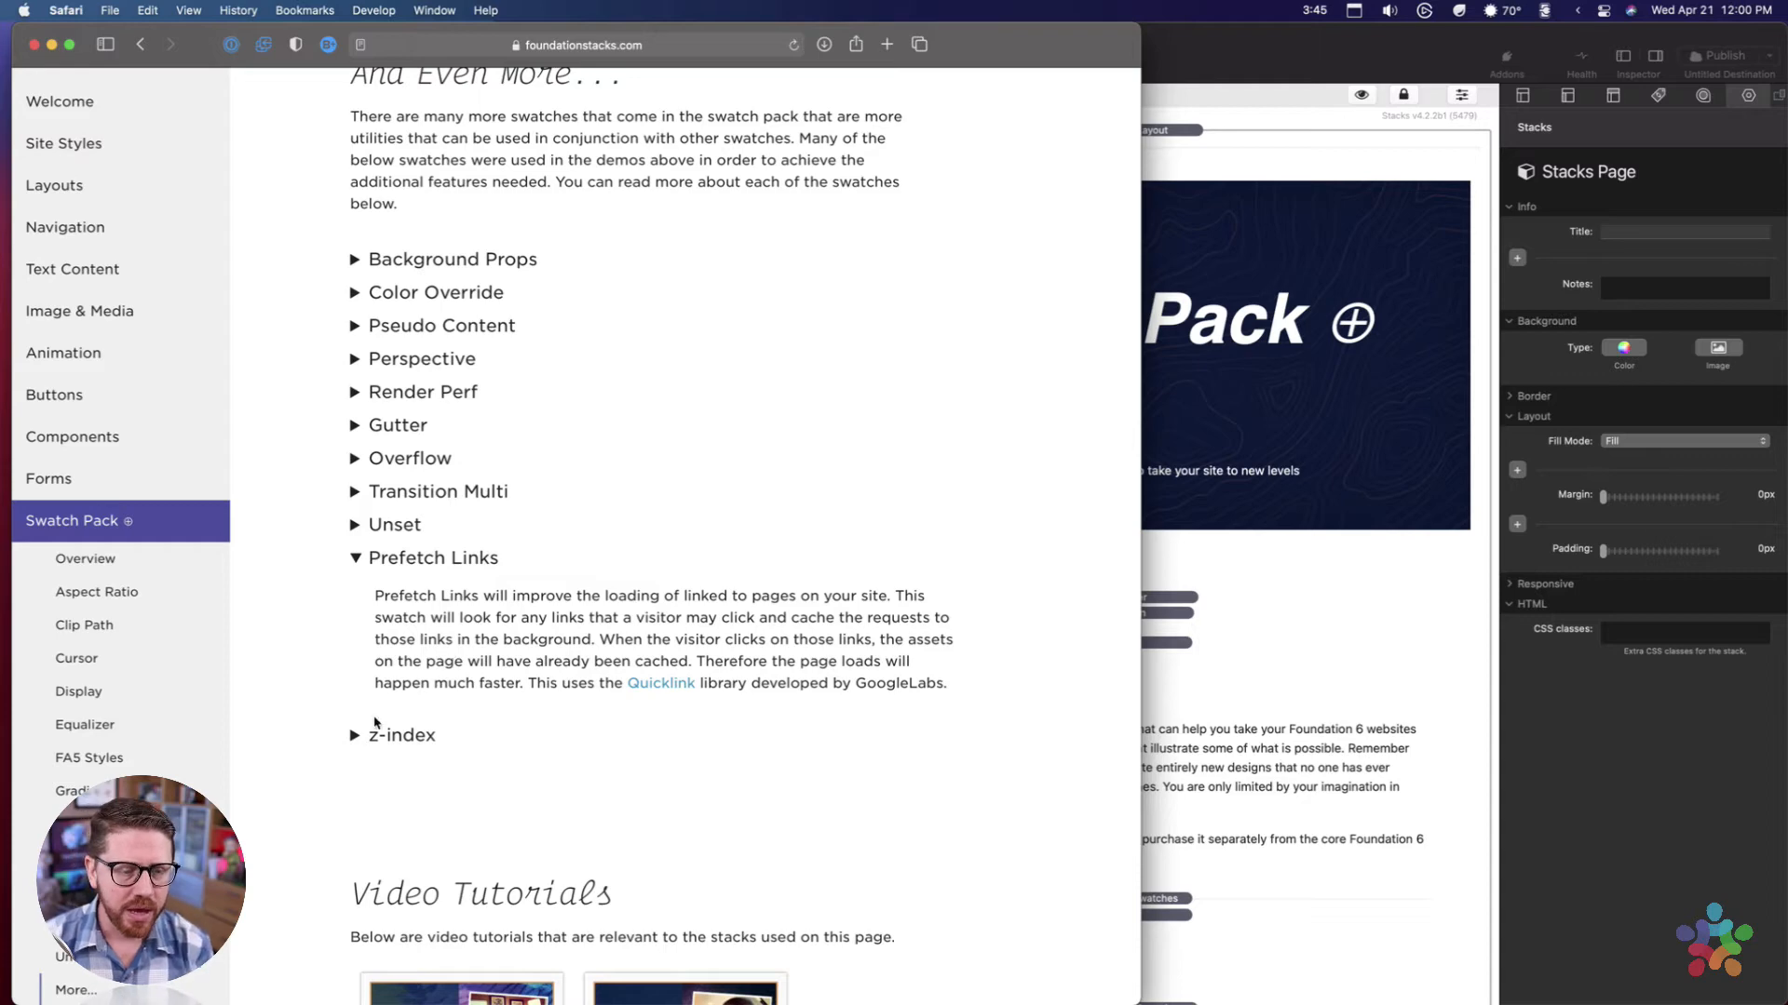
{"action": "scroll", "coordinate": [354, 736], "scroll_direction": "up", "scroll_amount": 2}
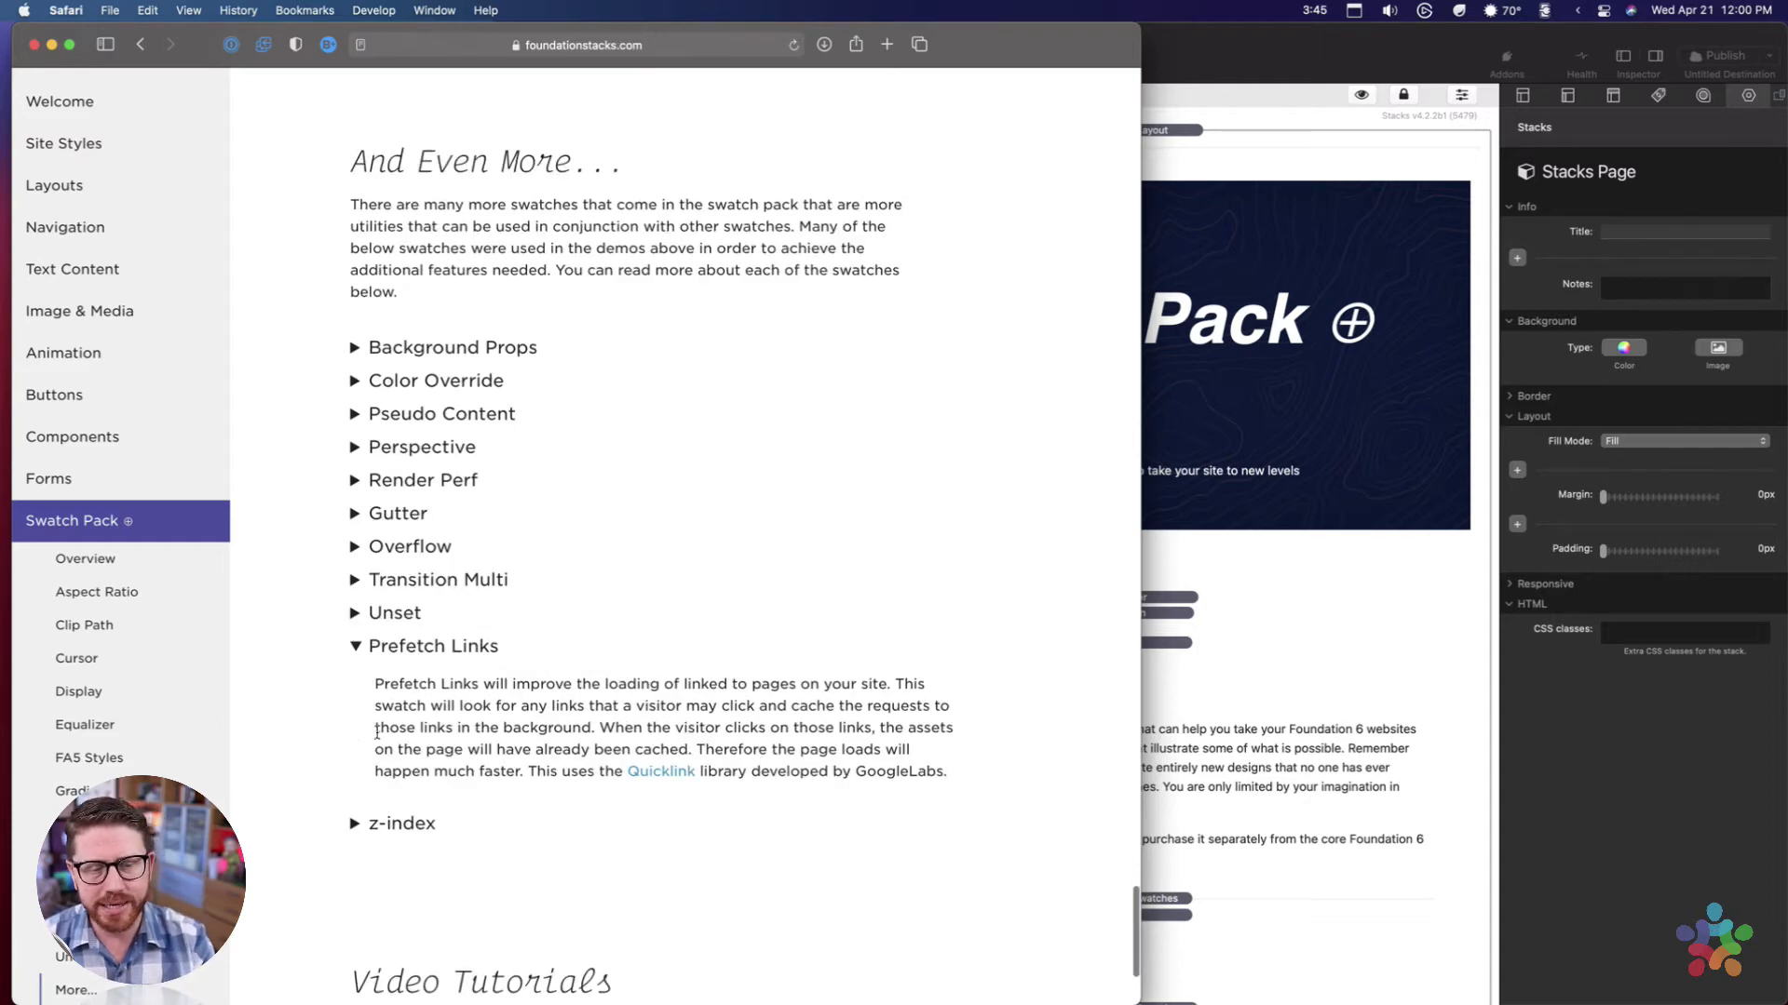
{"action": "left_click", "coordinate": [354, 822]}
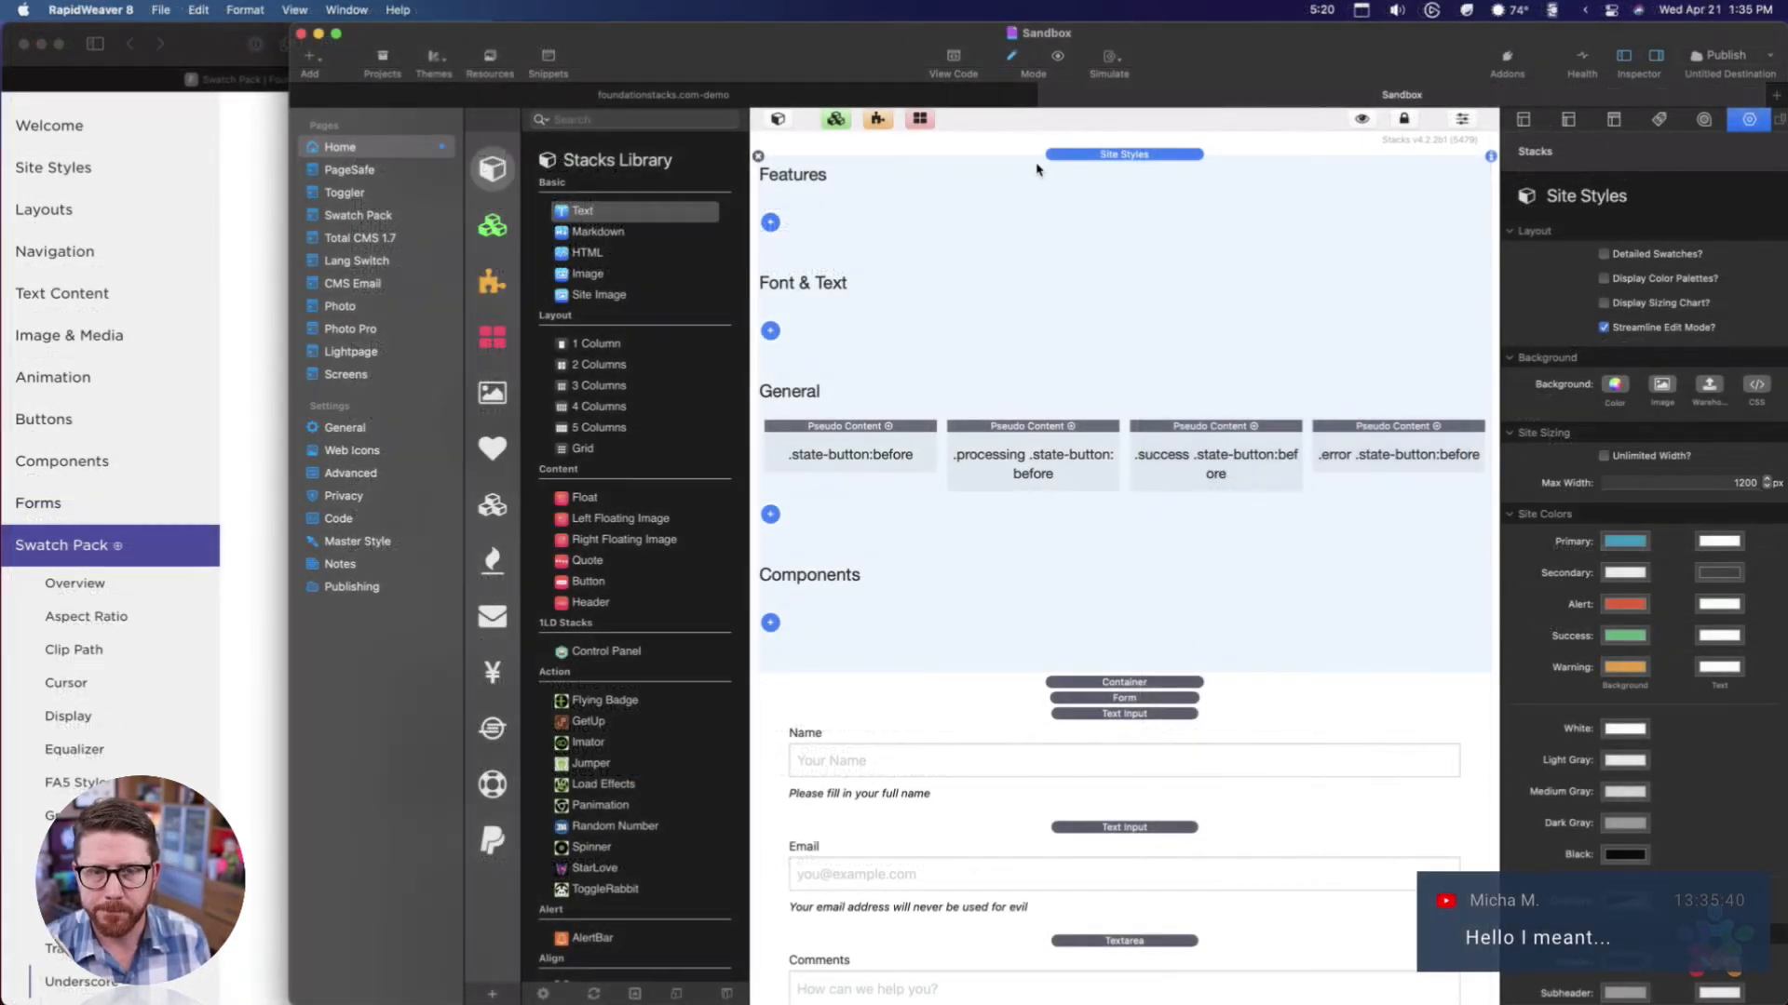
Switch to RapidWeaver and add a Color Override swatch to the Components section of Site Styles.
{"action": "left_click", "coordinate": [777, 514]}
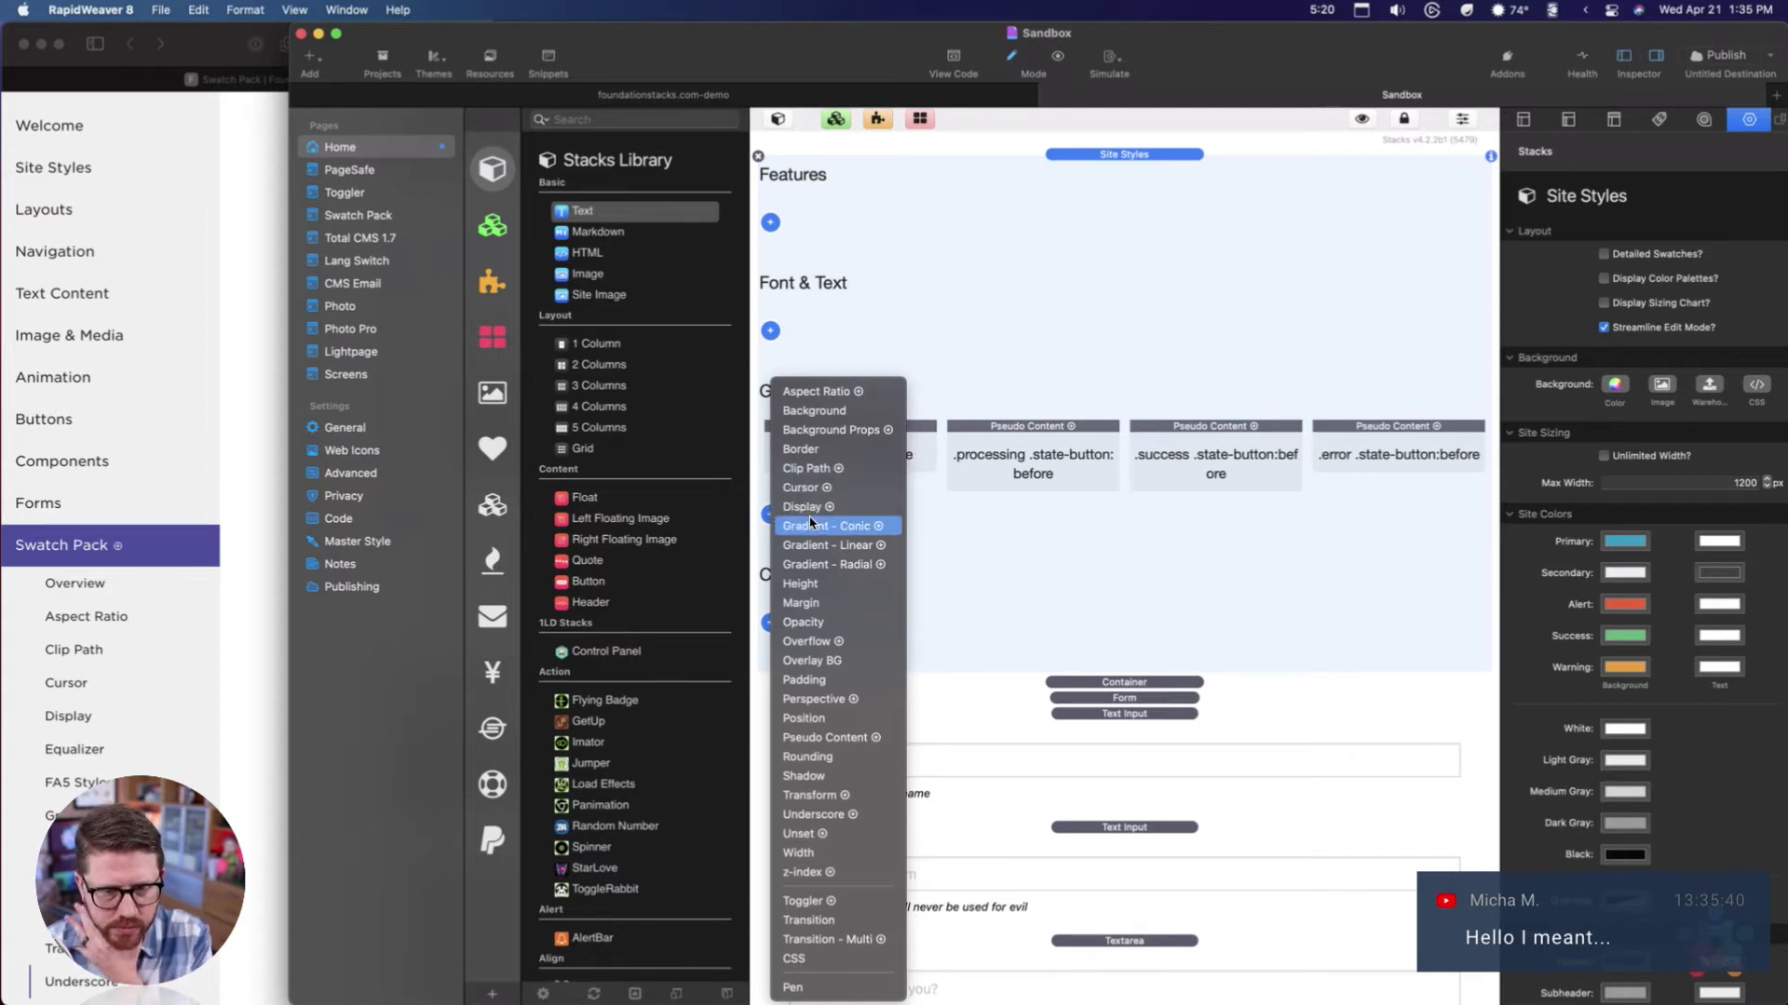
{"action": "key", "text": "Escape"}
{"action": "left_click", "coordinate": [772, 622]}
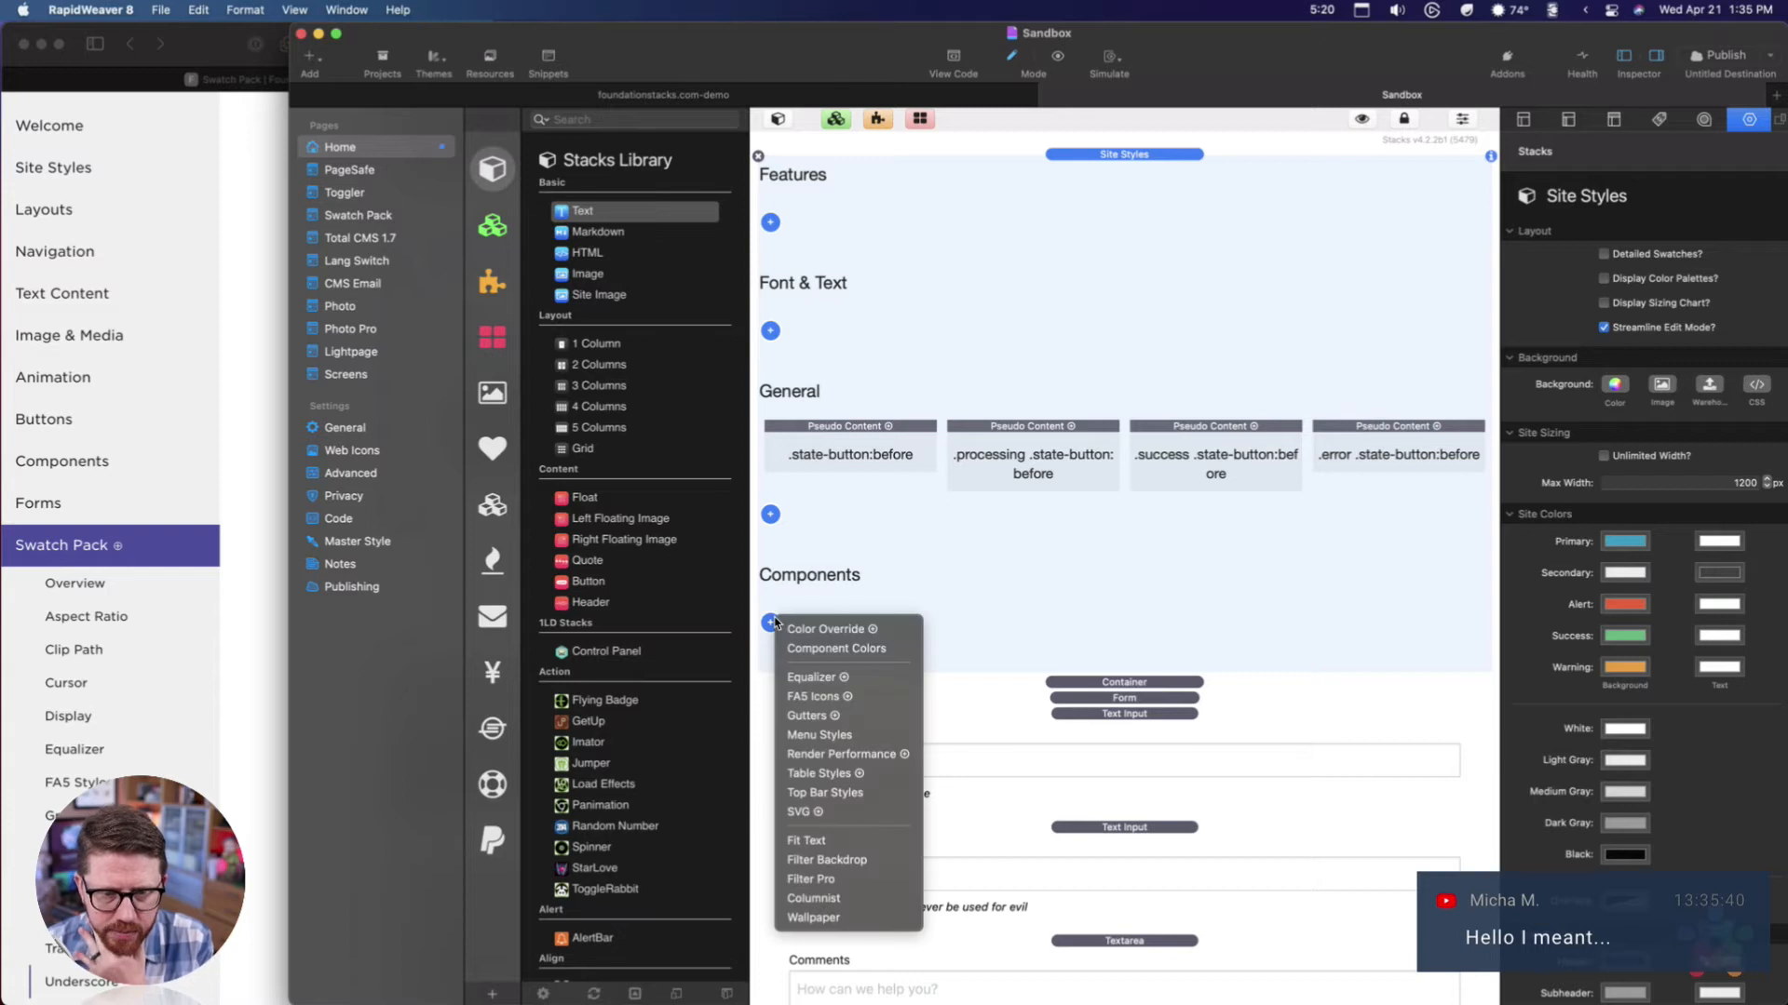
{"action": "left_click", "coordinate": [814, 629]}
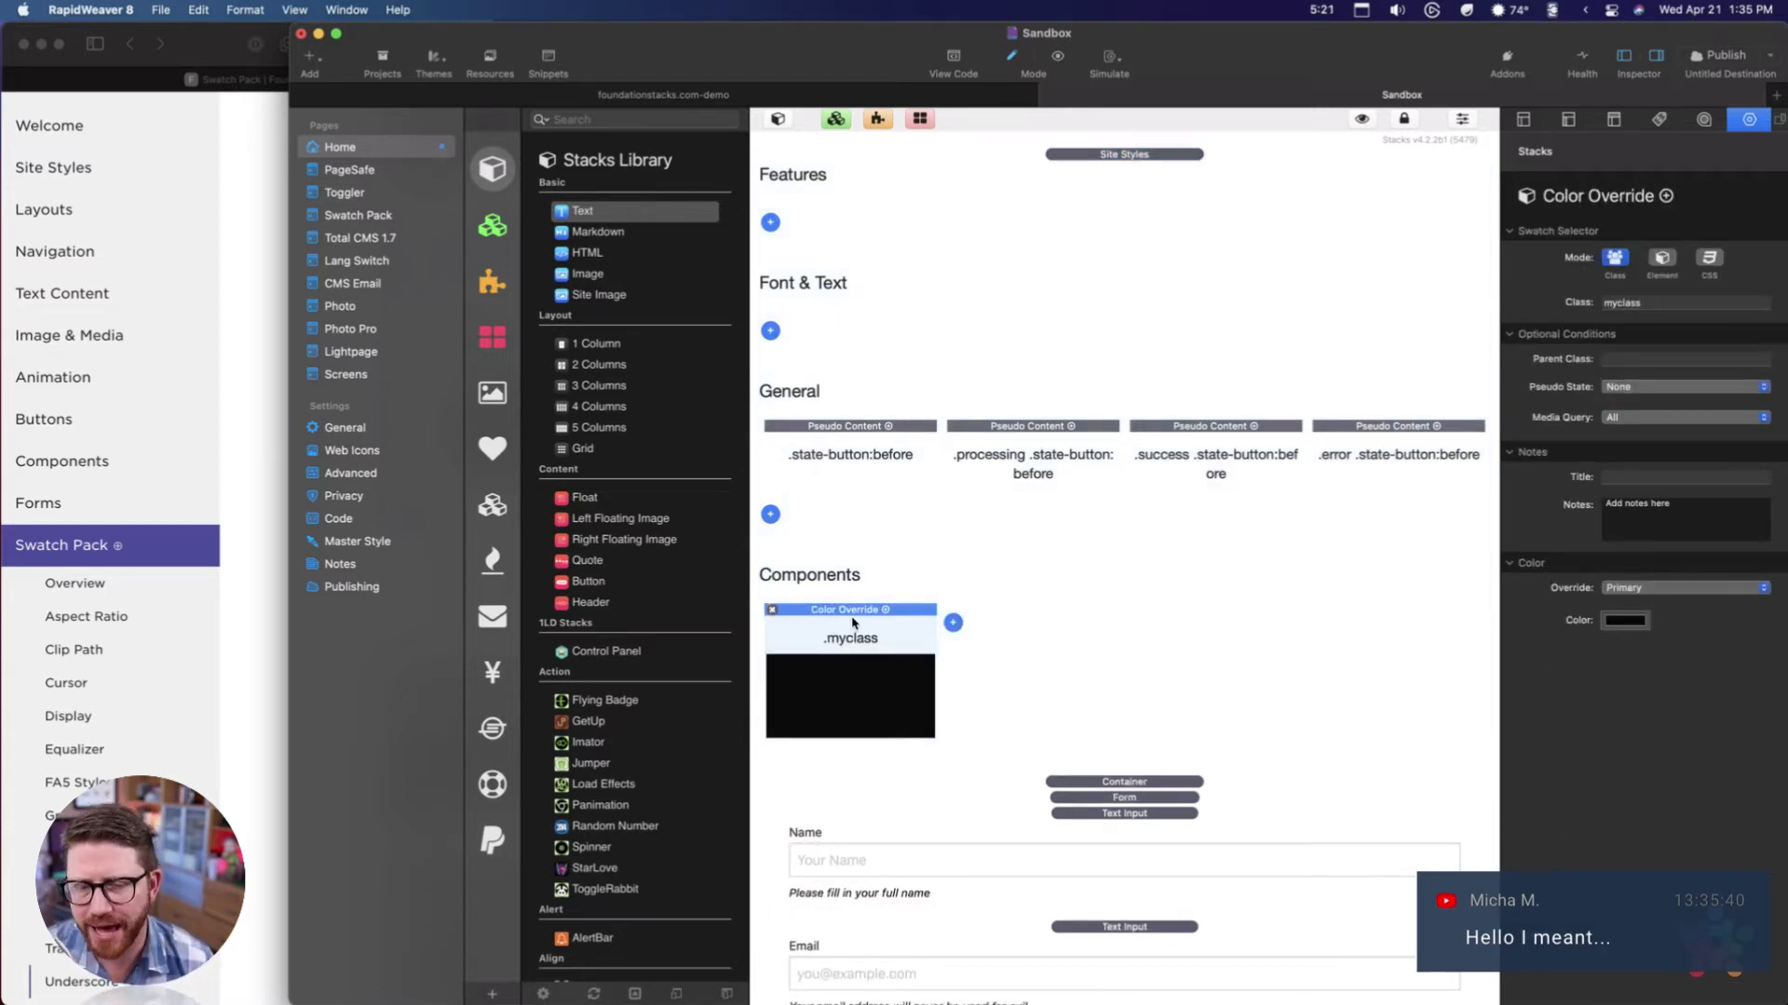
Add a Component Colors swatch beside the Color Override swatch to compare its color settings, and remove it.
{"action": "left_click", "coordinate": [952, 621]}
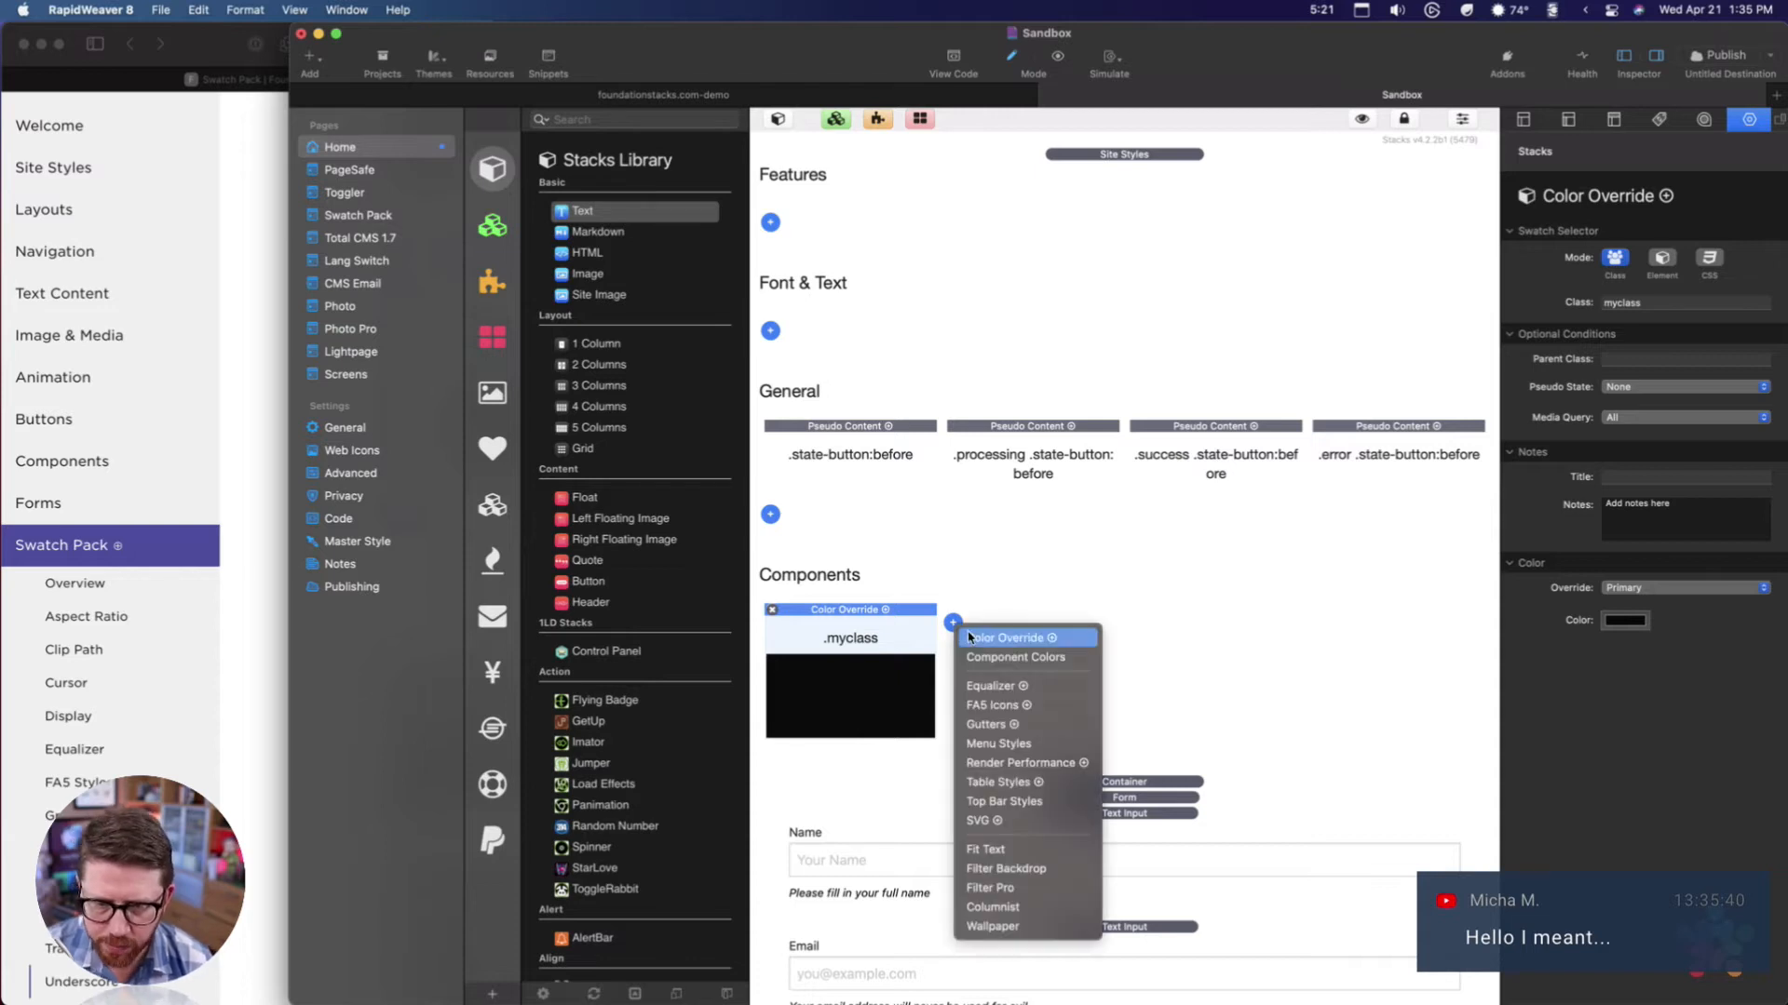
{"action": "left_click", "coordinate": [992, 656]}
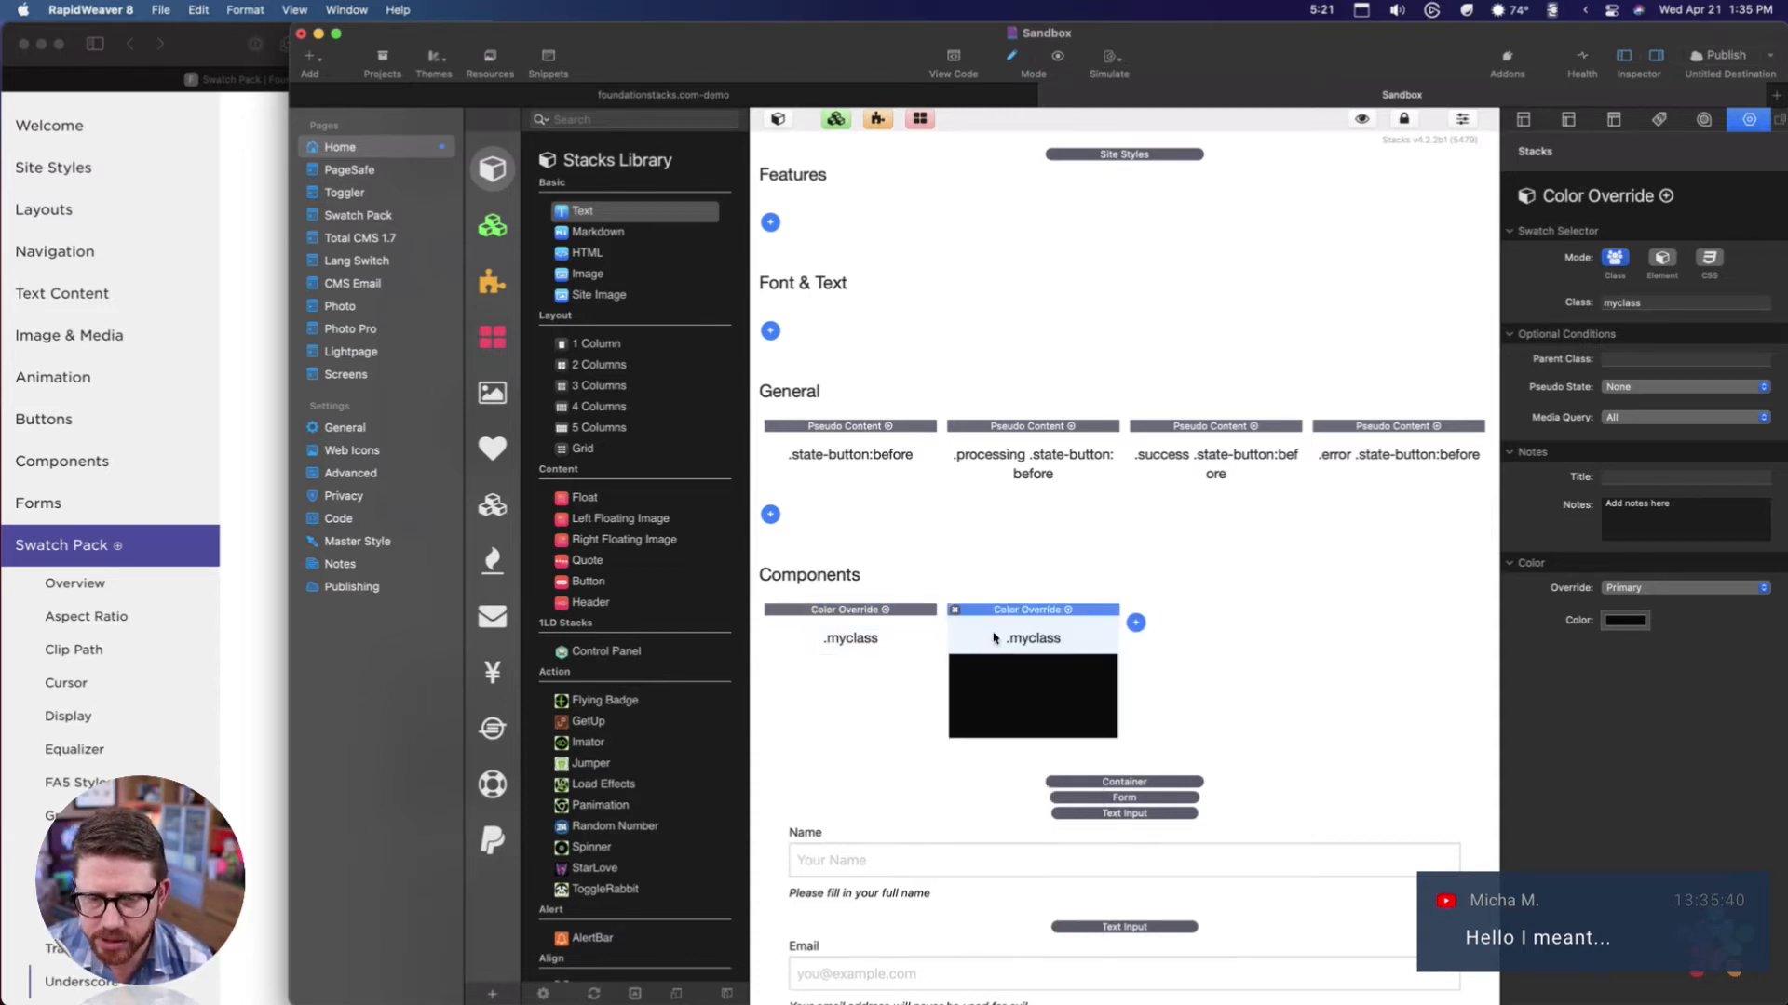
{"action": "left_click", "coordinate": [952, 622]}
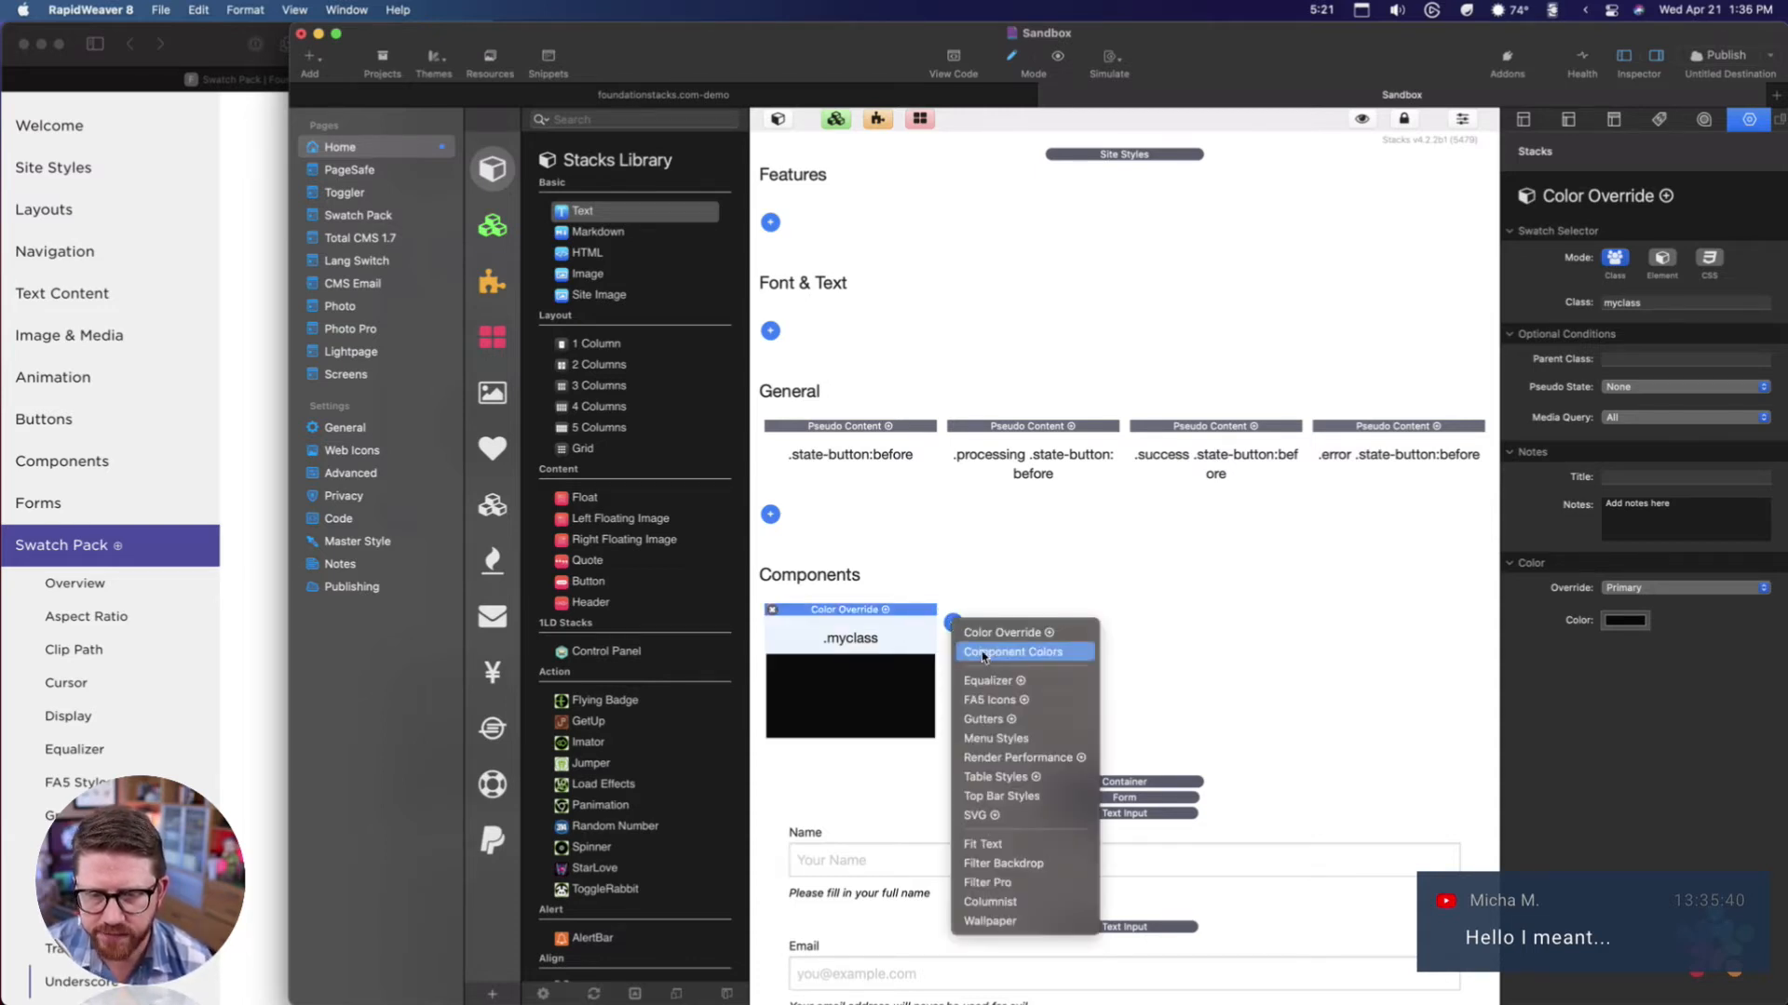
{"action": "left_click", "coordinate": [987, 658]}
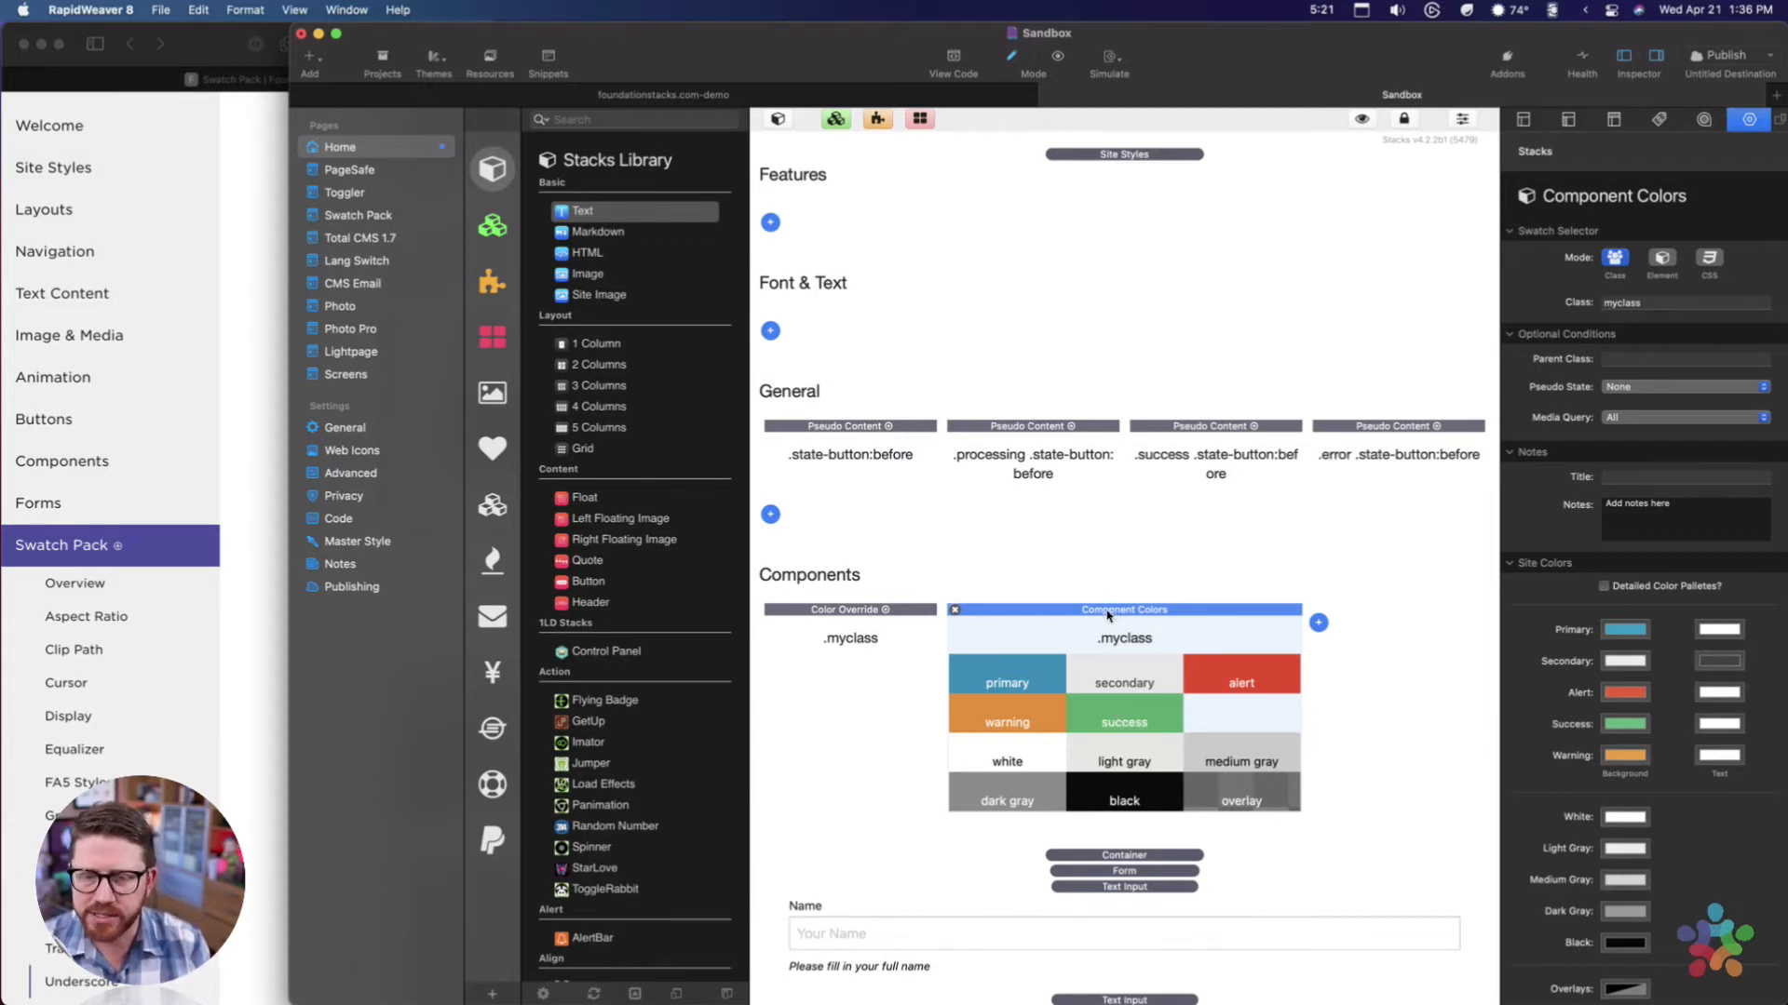
{"action": "double_click", "coordinate": [1671, 305]}
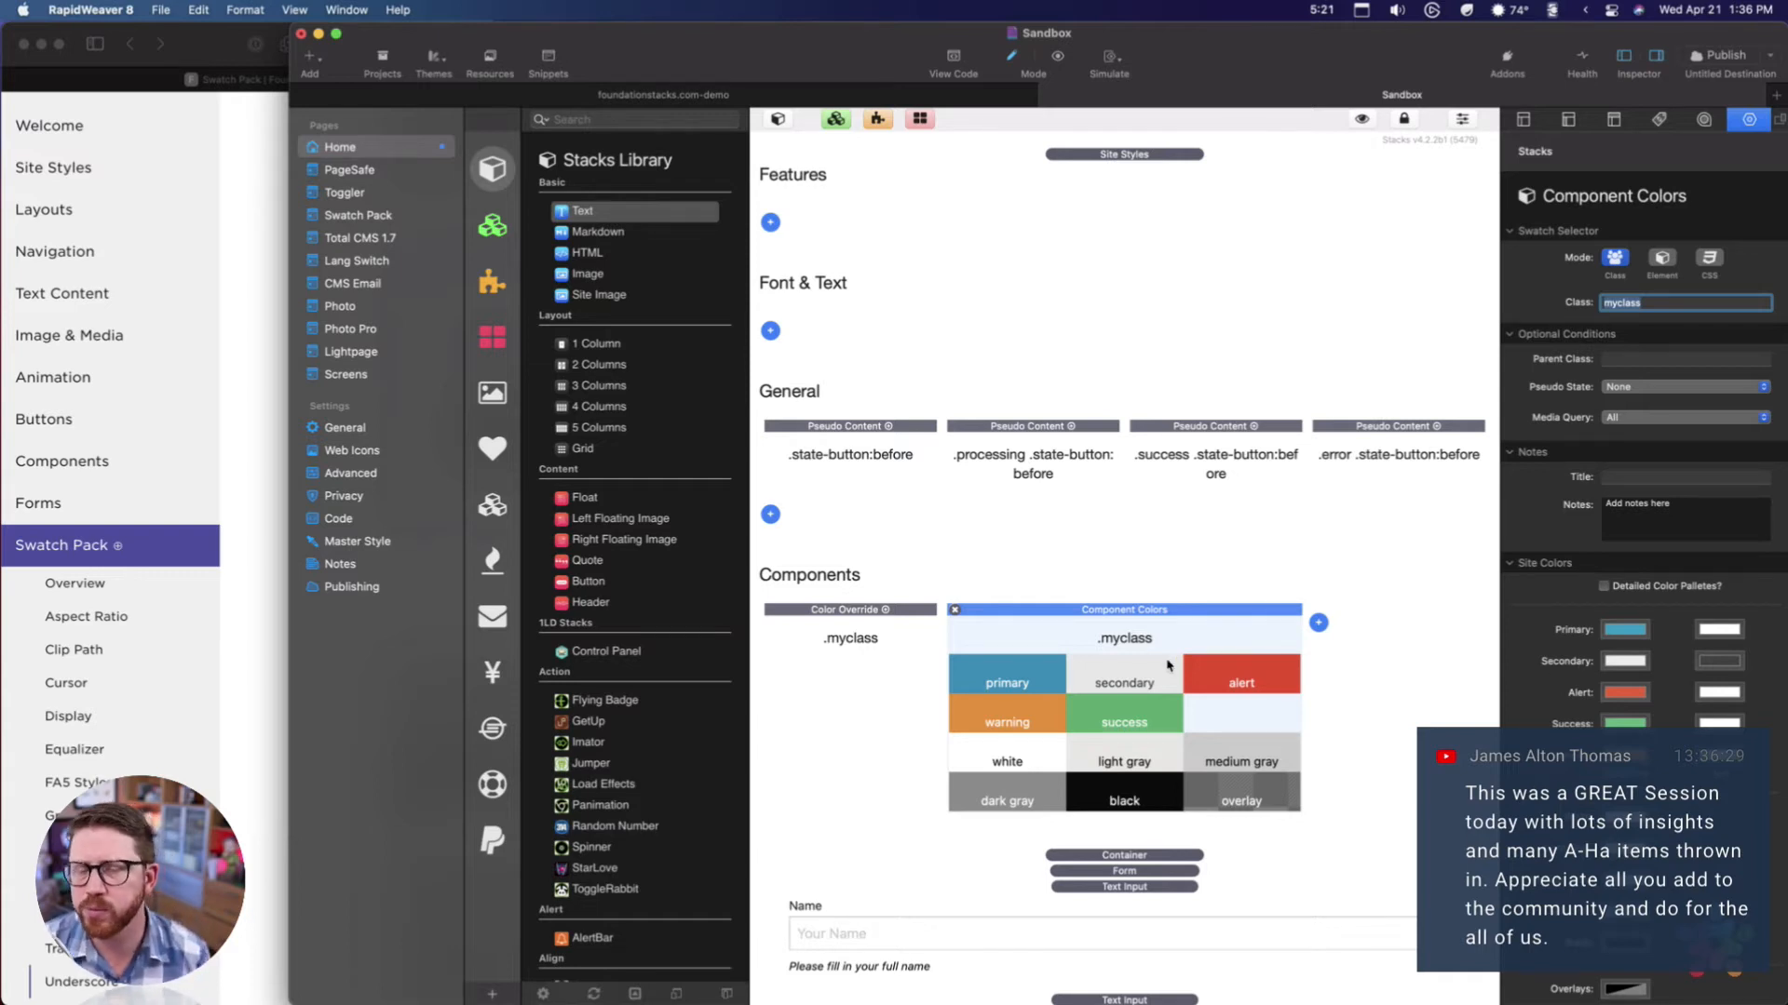
{"action": "left_click", "coordinate": [954, 610]}
Try Warning and White as the Color Override swatch's overridden color, review the other color options, and delete the swatch.
{"action": "left_click", "coordinate": [858, 612]}
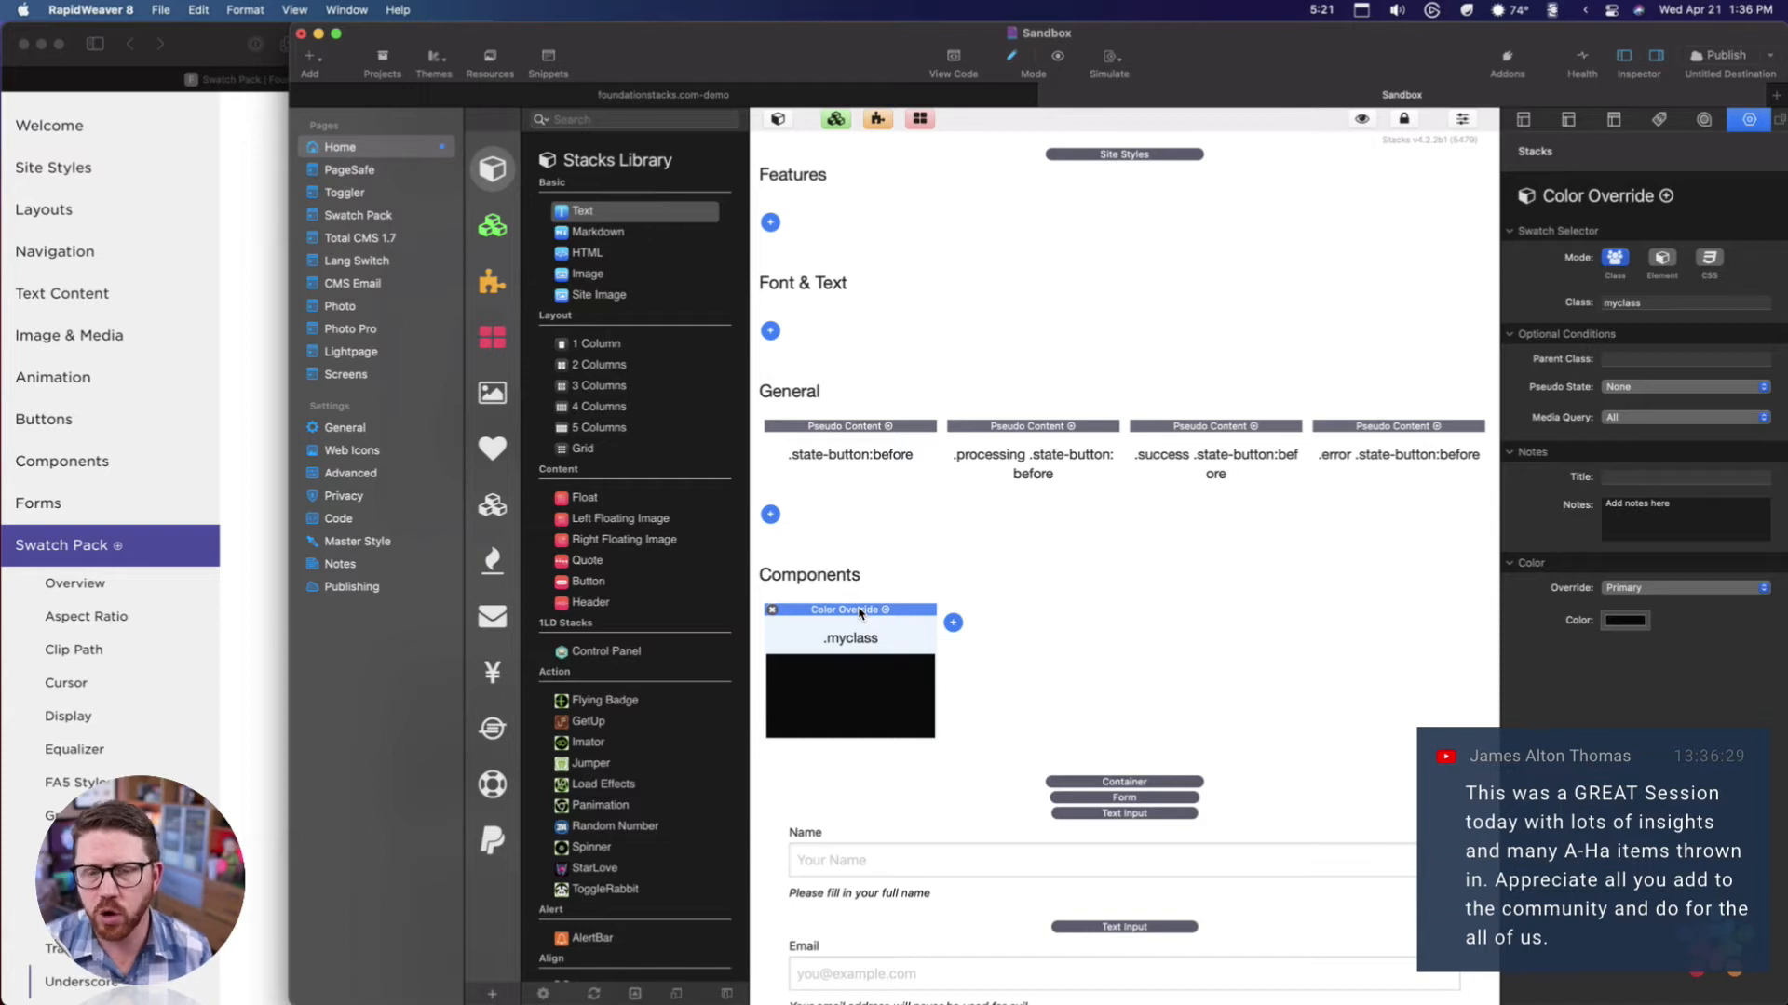
{"action": "left_click", "coordinate": [1654, 588]}
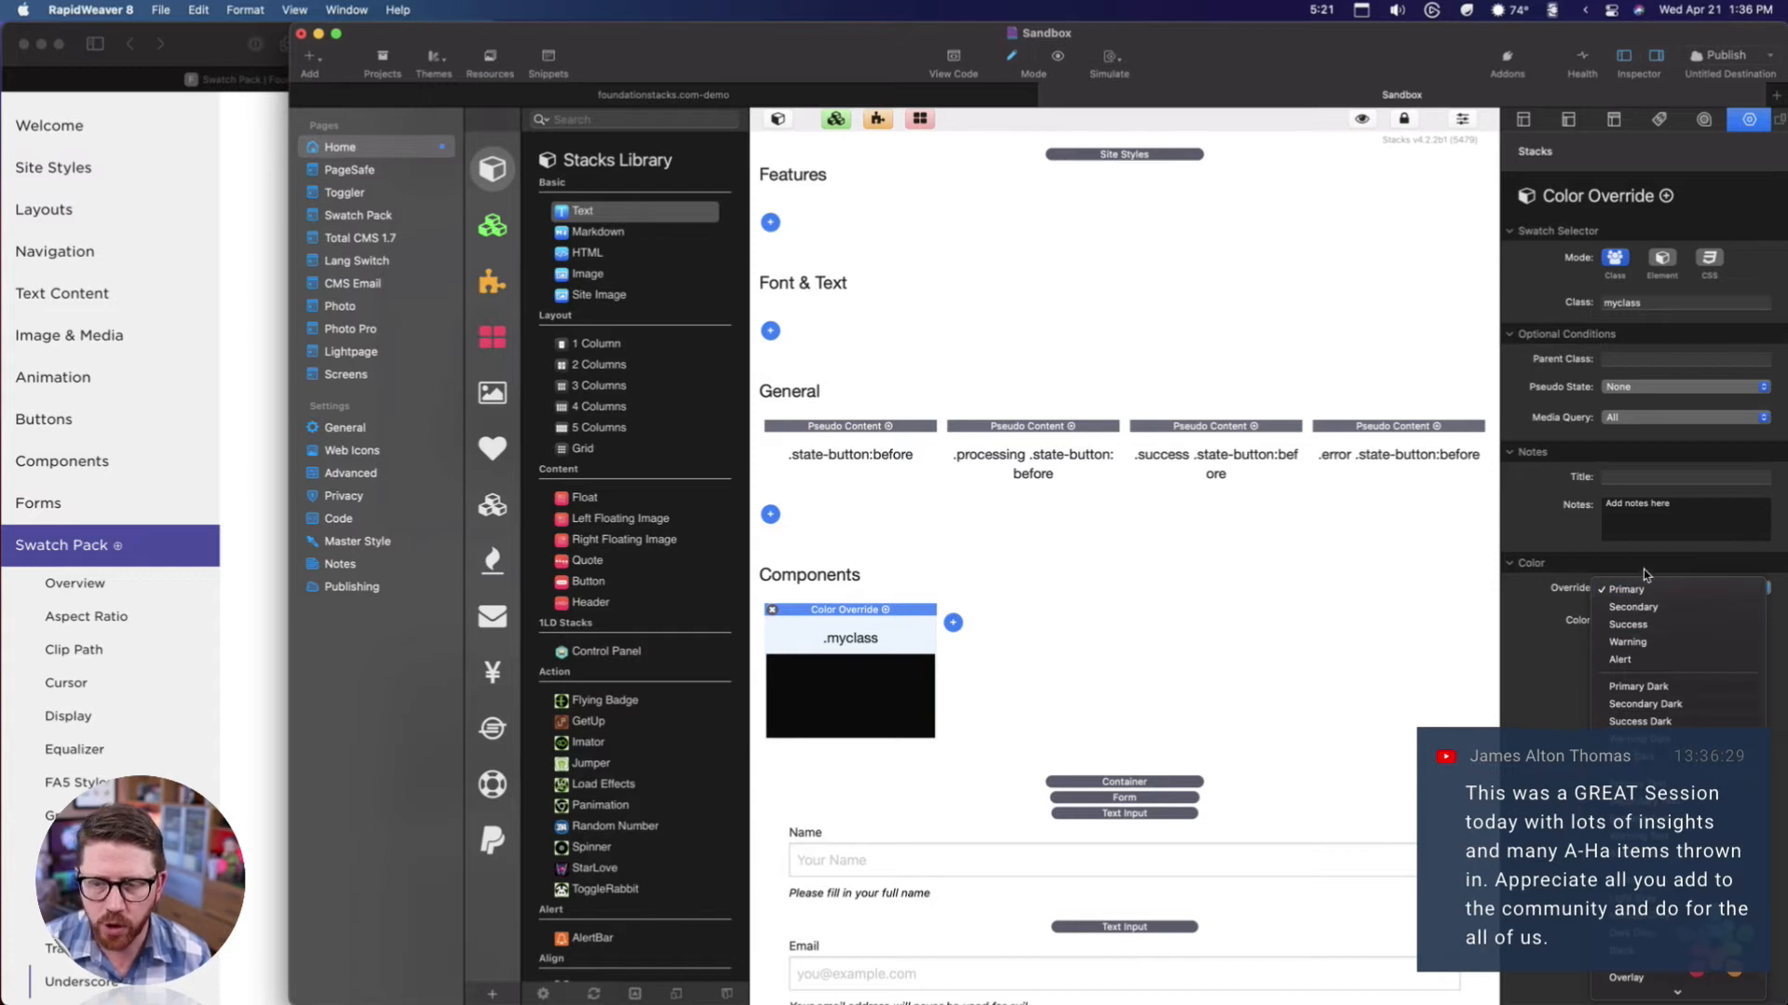
{"action": "left_click", "coordinate": [1642, 641]}
{"action": "left_click", "coordinate": [1643, 589]}
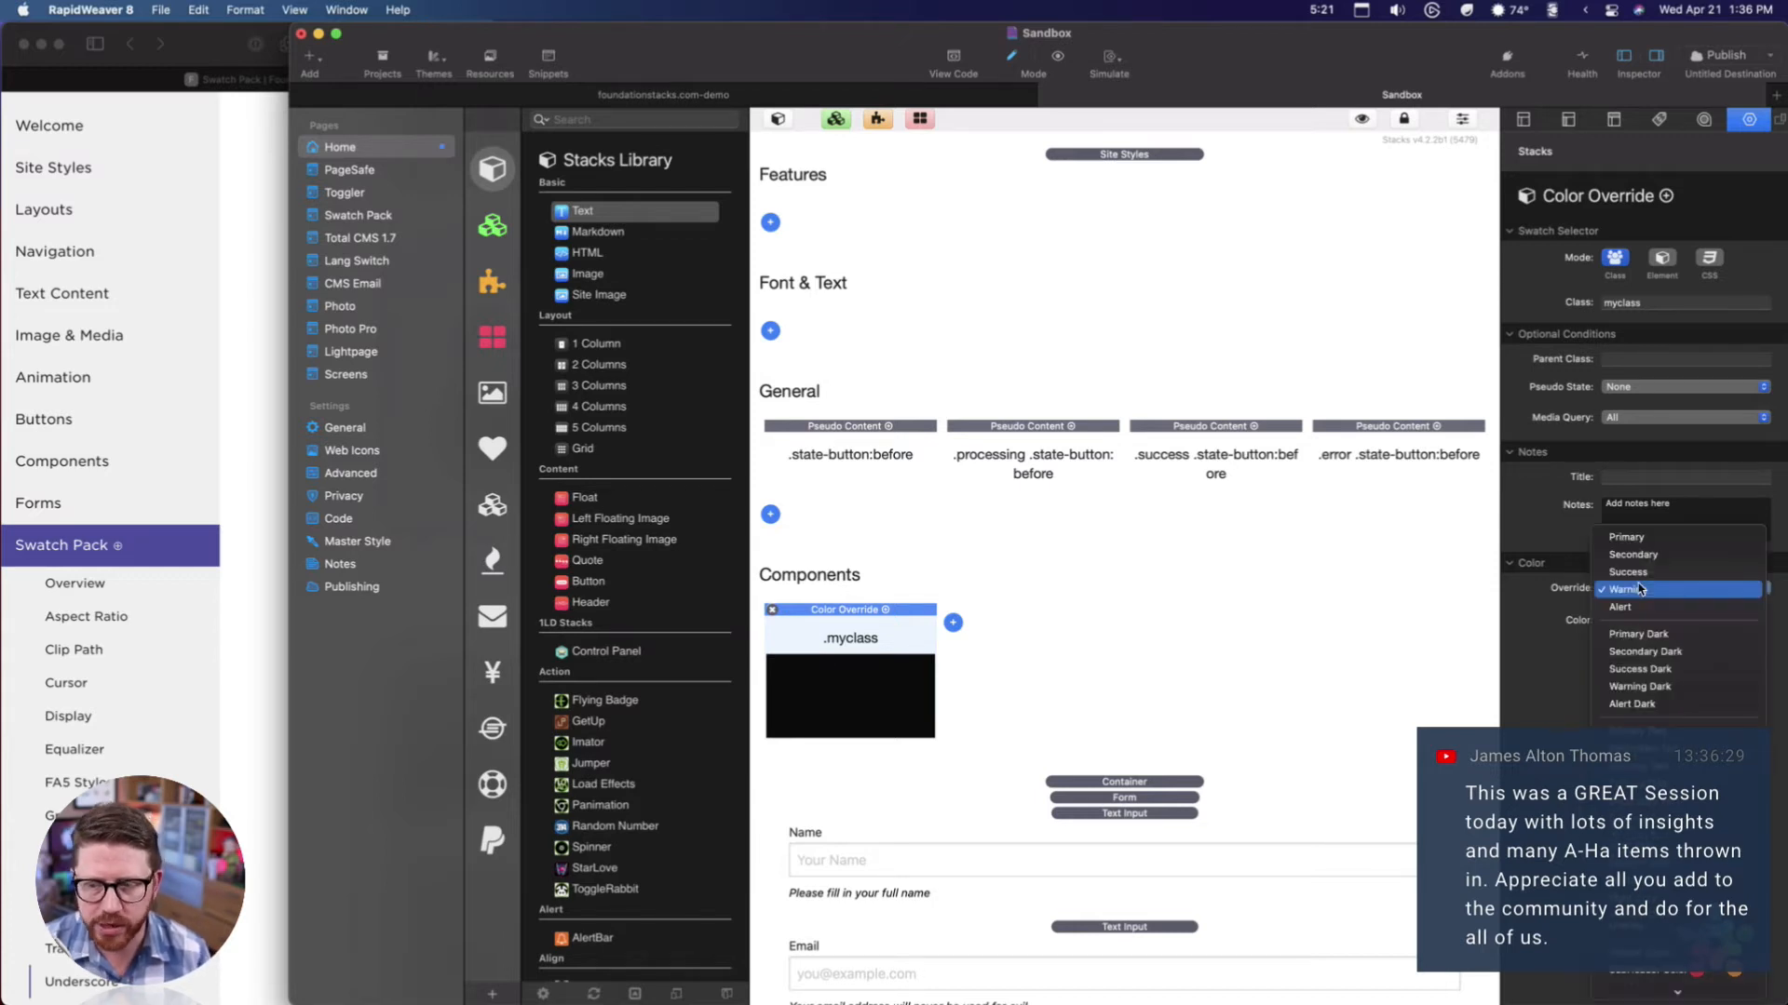
{"action": "left_click", "coordinate": [1711, 828]}
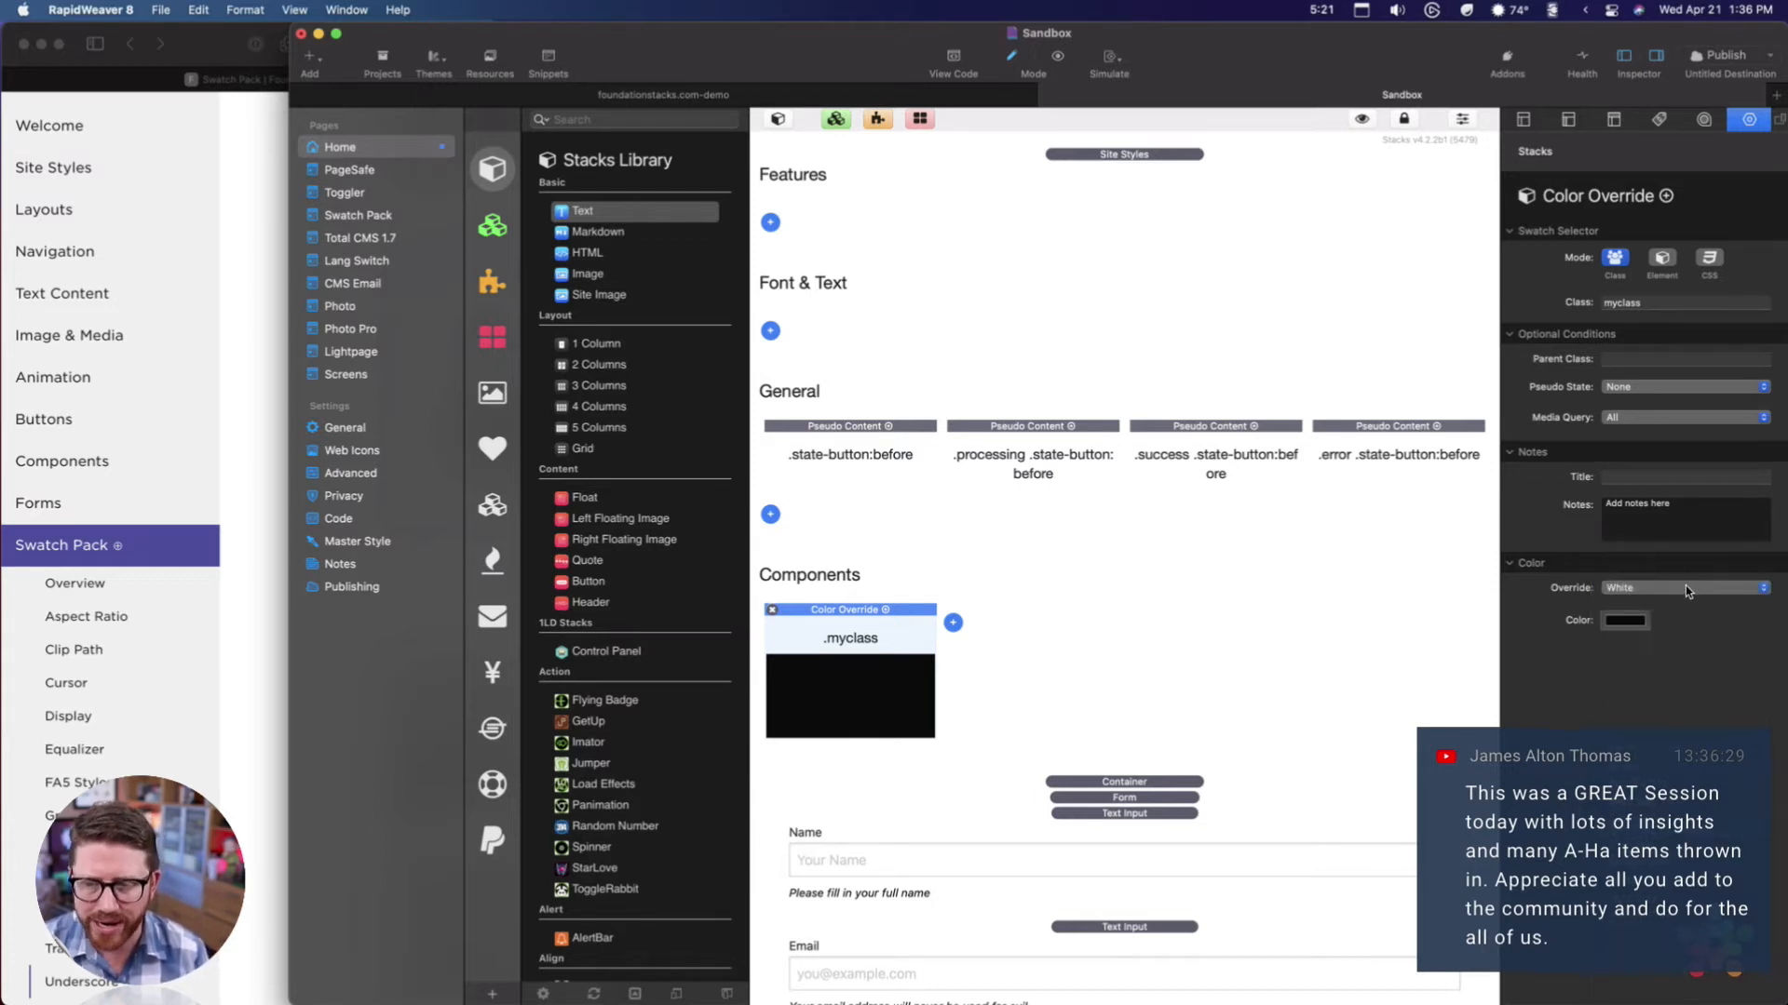
{"action": "left_click", "coordinate": [1634, 589]}
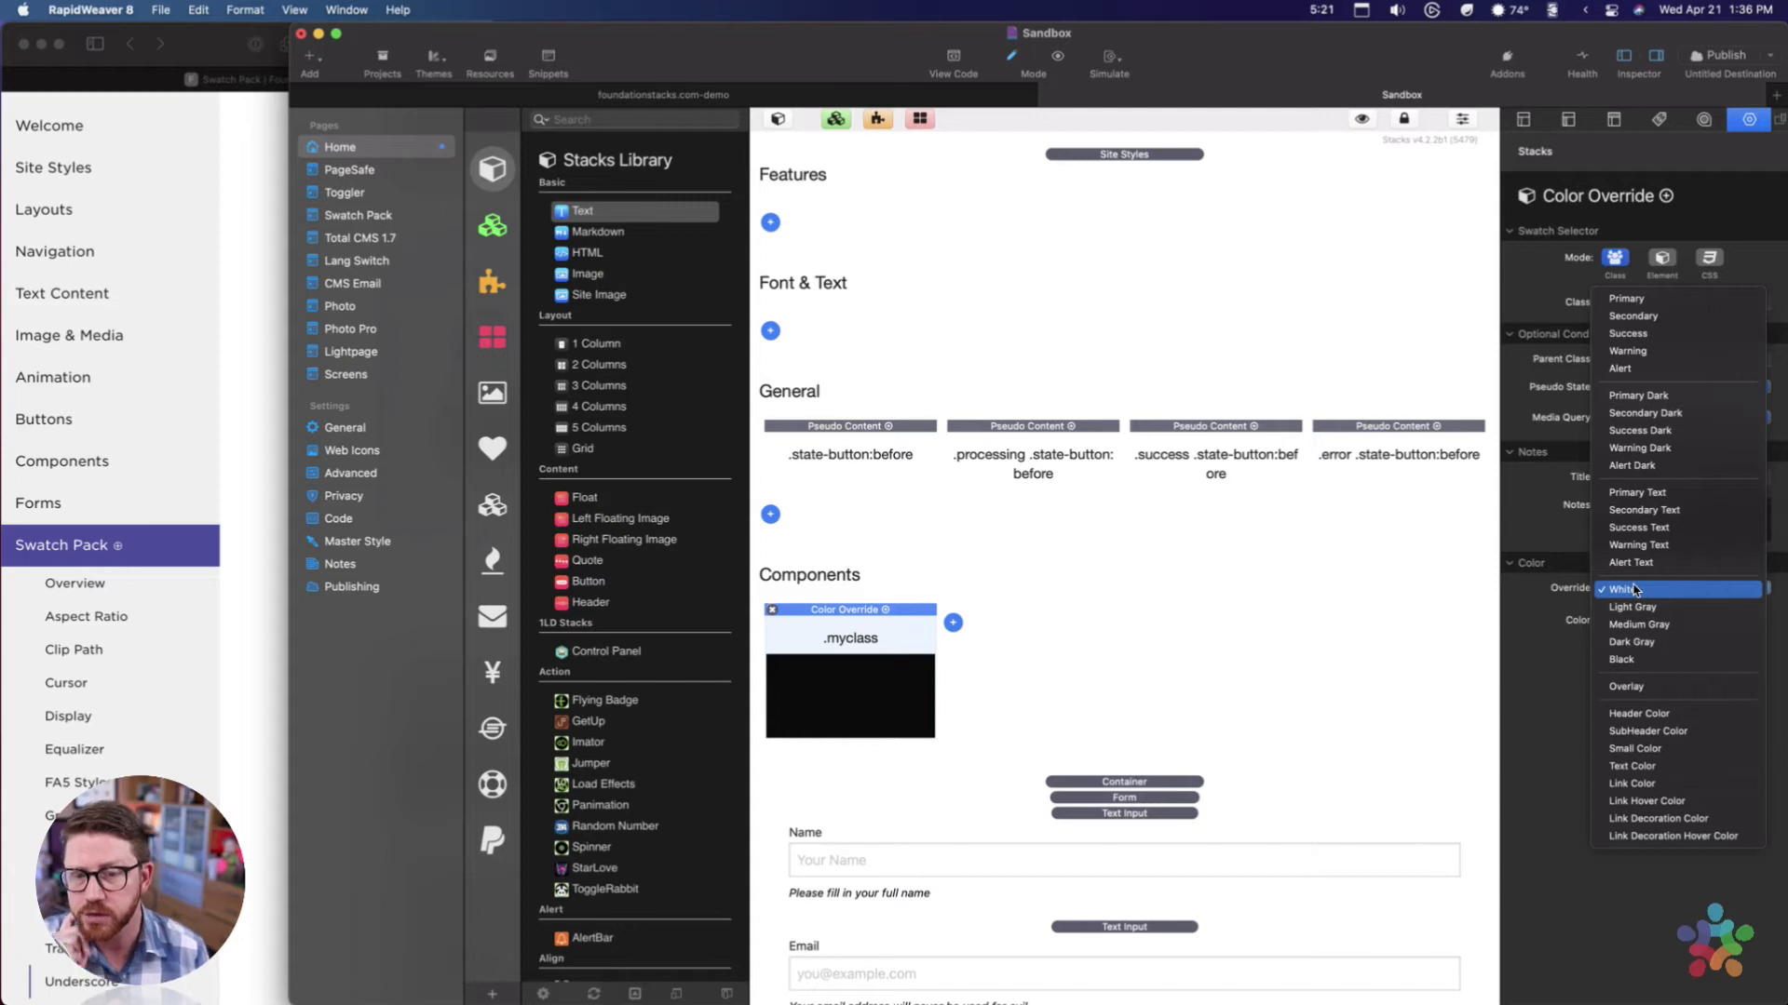
{"action": "left_click", "coordinate": [1634, 588]}
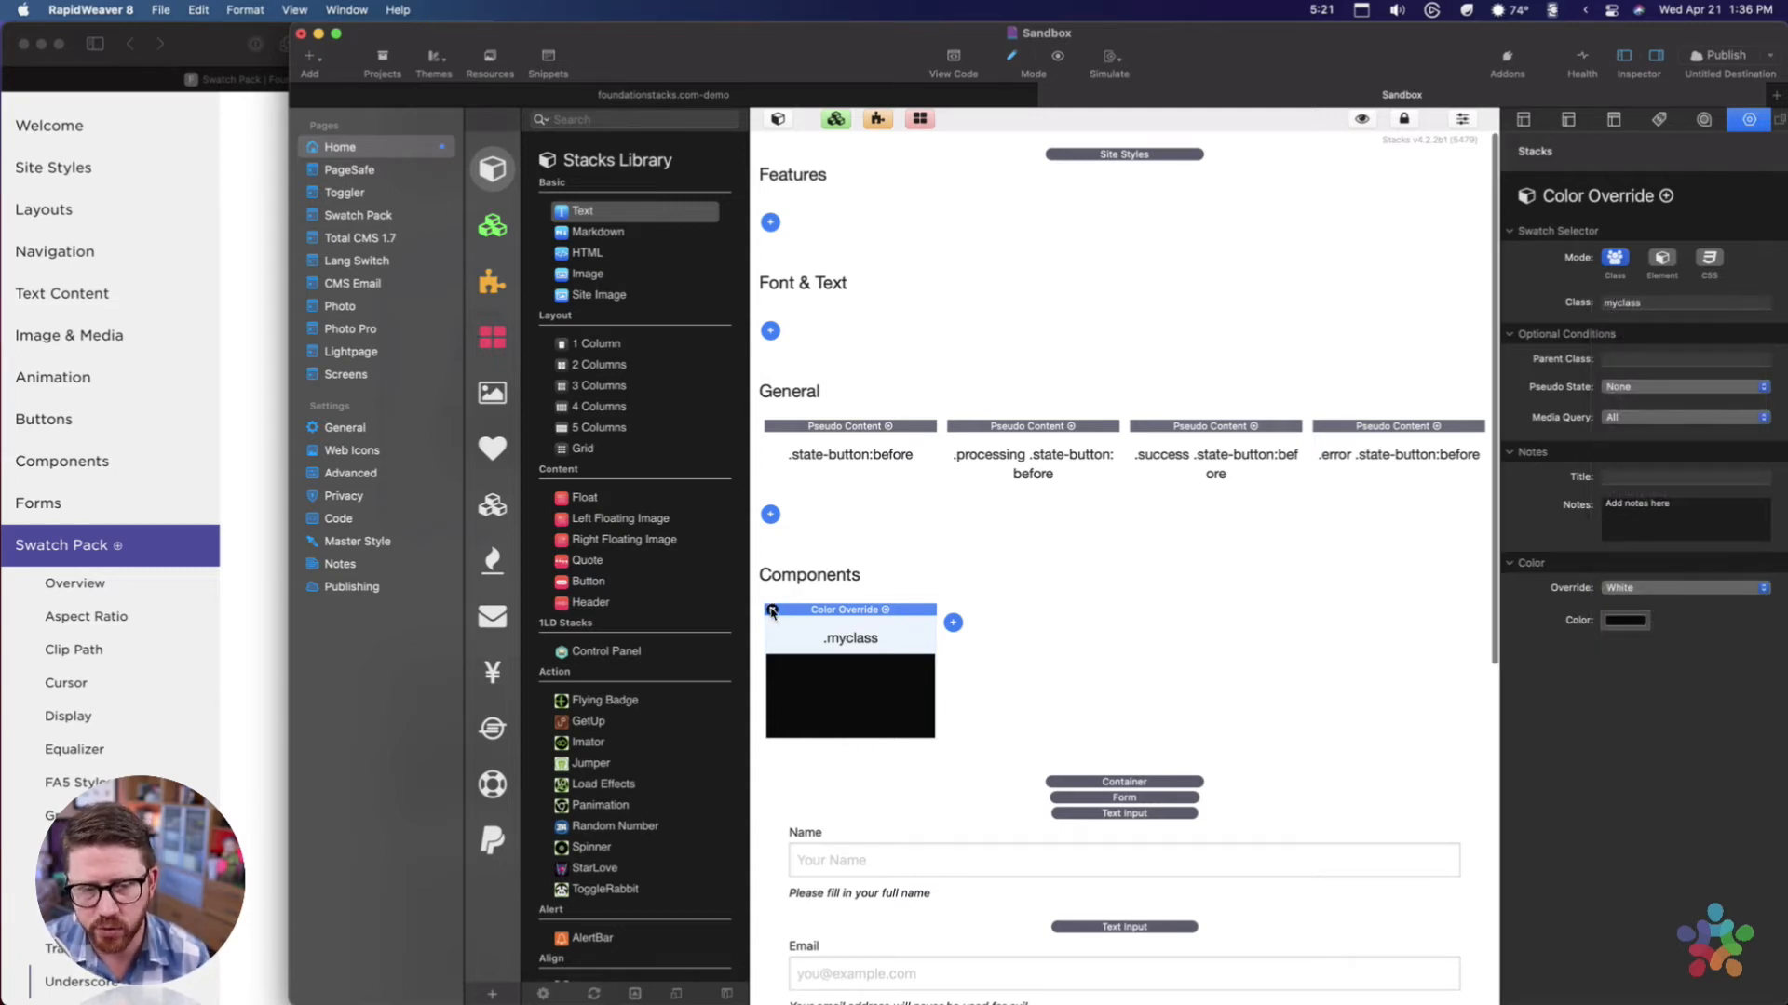
{"action": "key", "text": "Delete"}
Add a z-index swatch to the General section to view its settings, and delete it.
{"action": "left_click", "coordinate": [770, 513]}
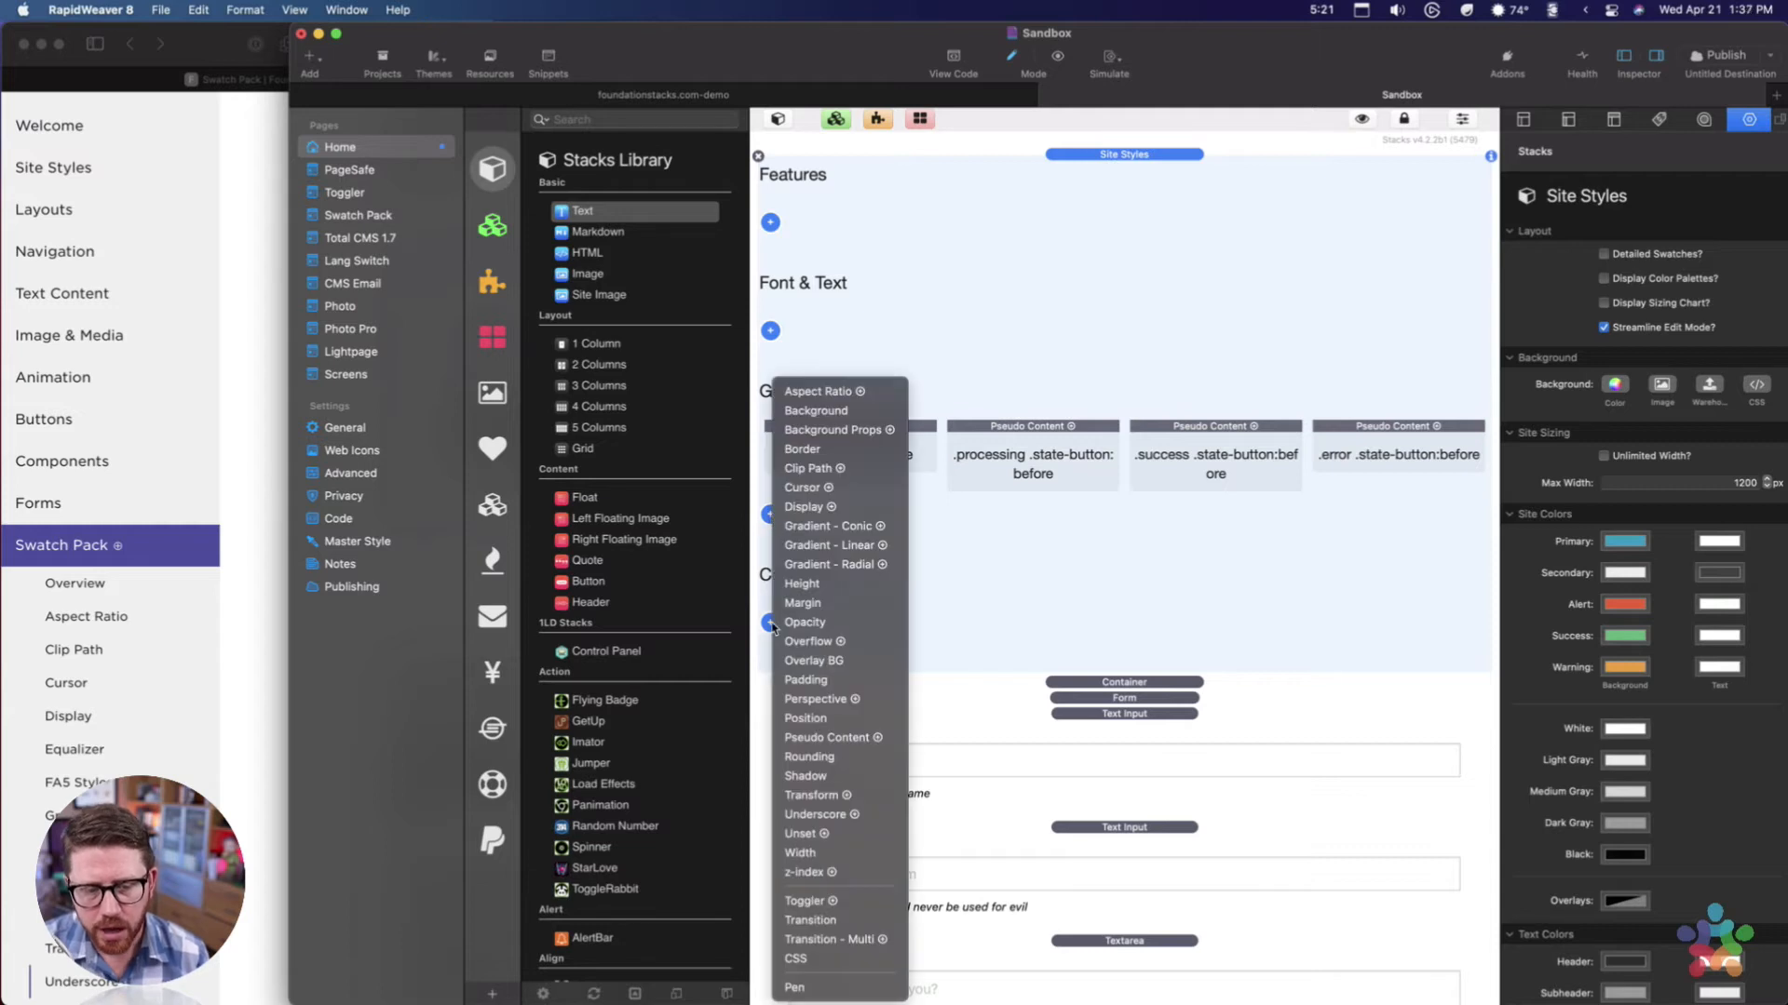
{"action": "left_click", "coordinate": [1001, 748]}
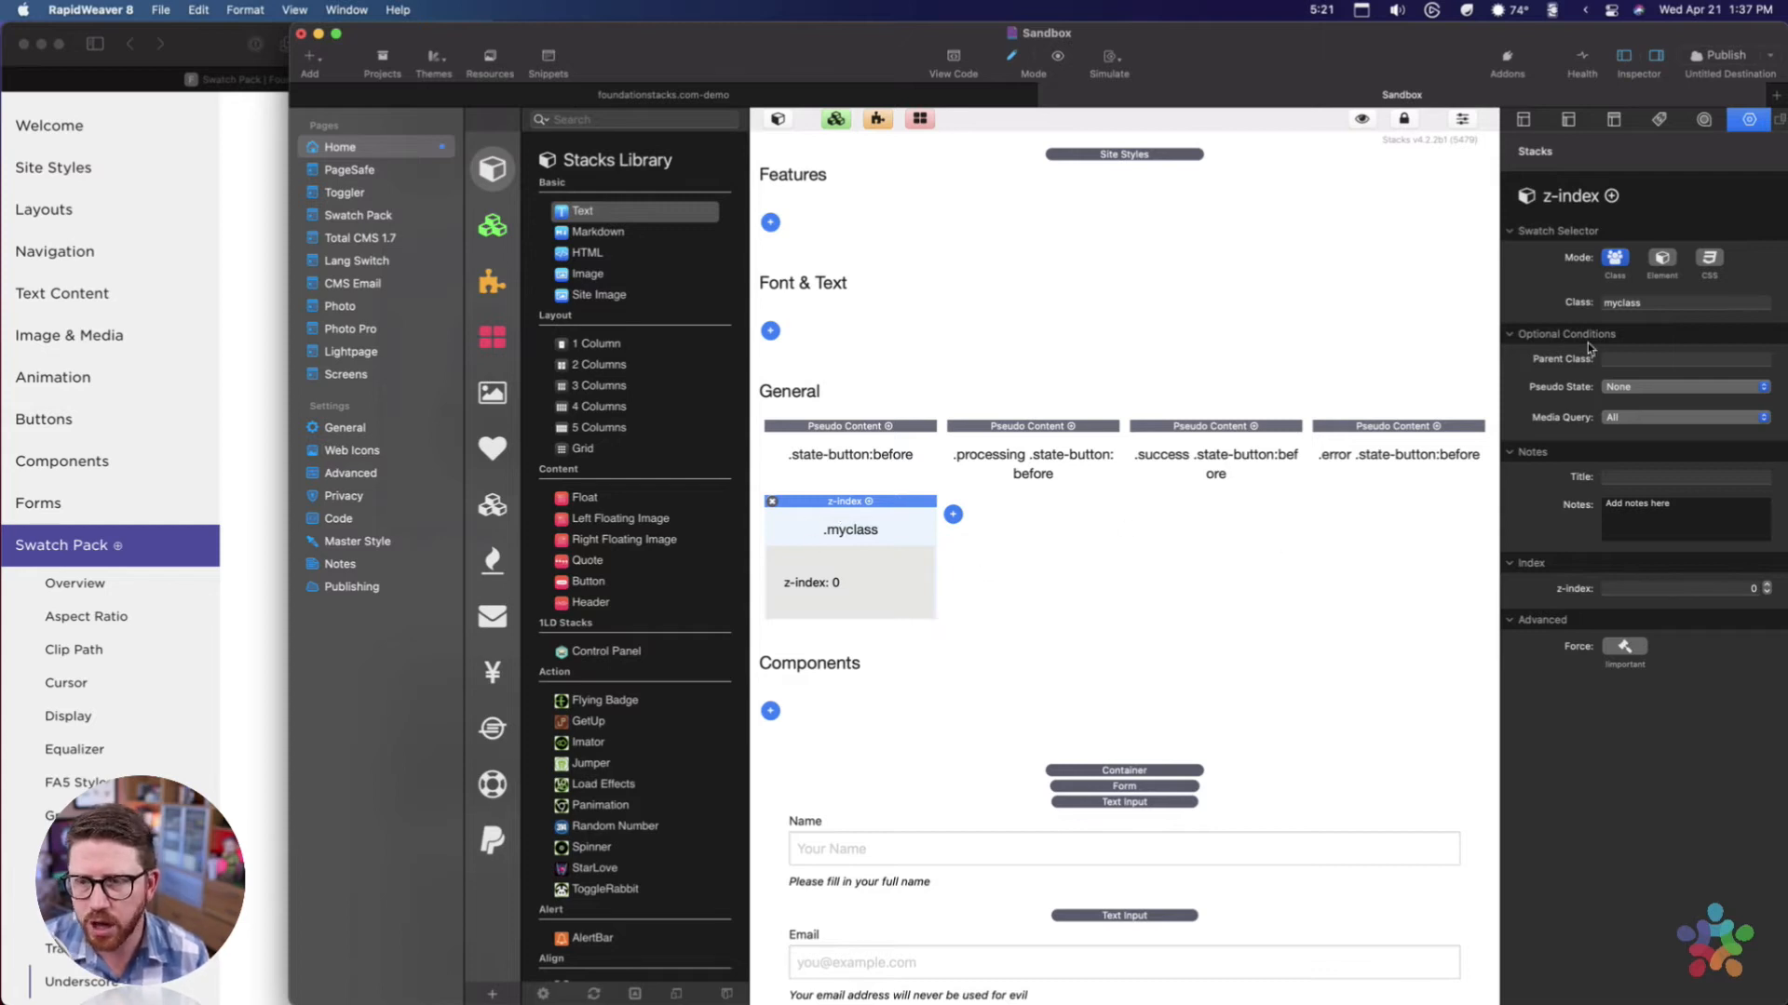
{"action": "left_click", "coordinate": [772, 502]}
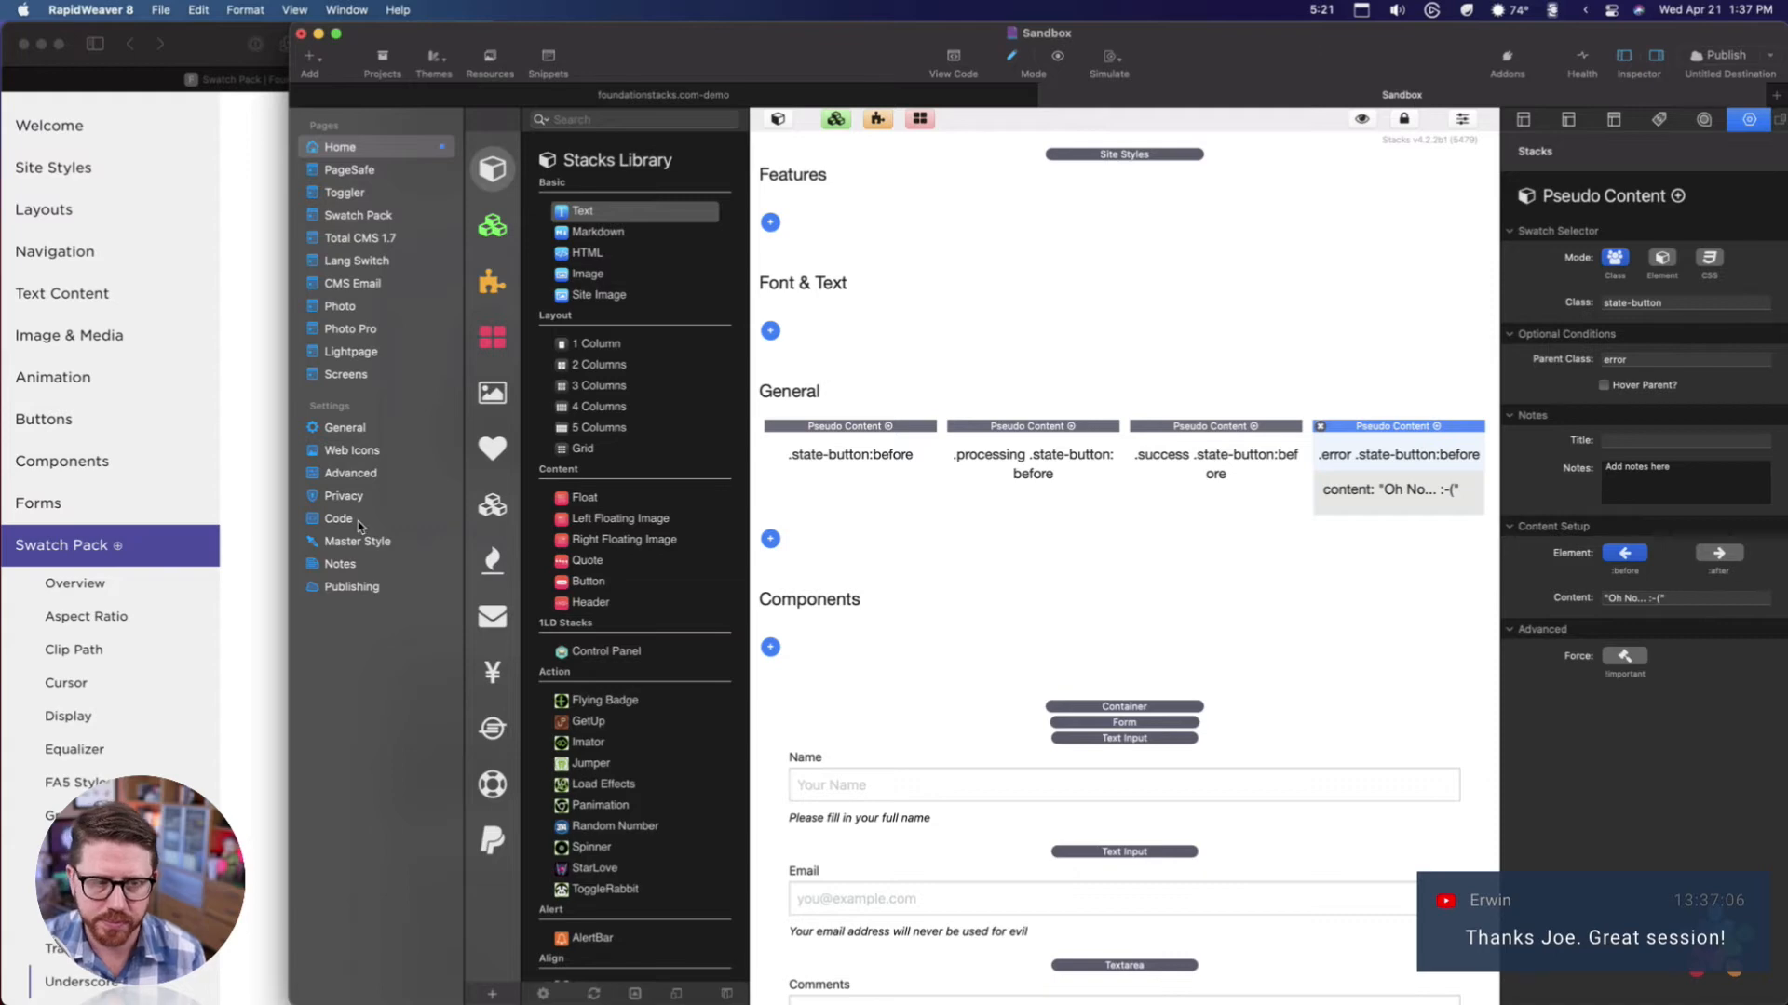
Check the additional swatches listed on the demo page in Safari and add an Unset swatch to the General section in RapidWeaver.
{"action": "left_click", "coordinate": [281, 538]}
{"action": "scroll", "coordinate": [352, 668], "scroll_direction": "down", "scroll_amount": 6}
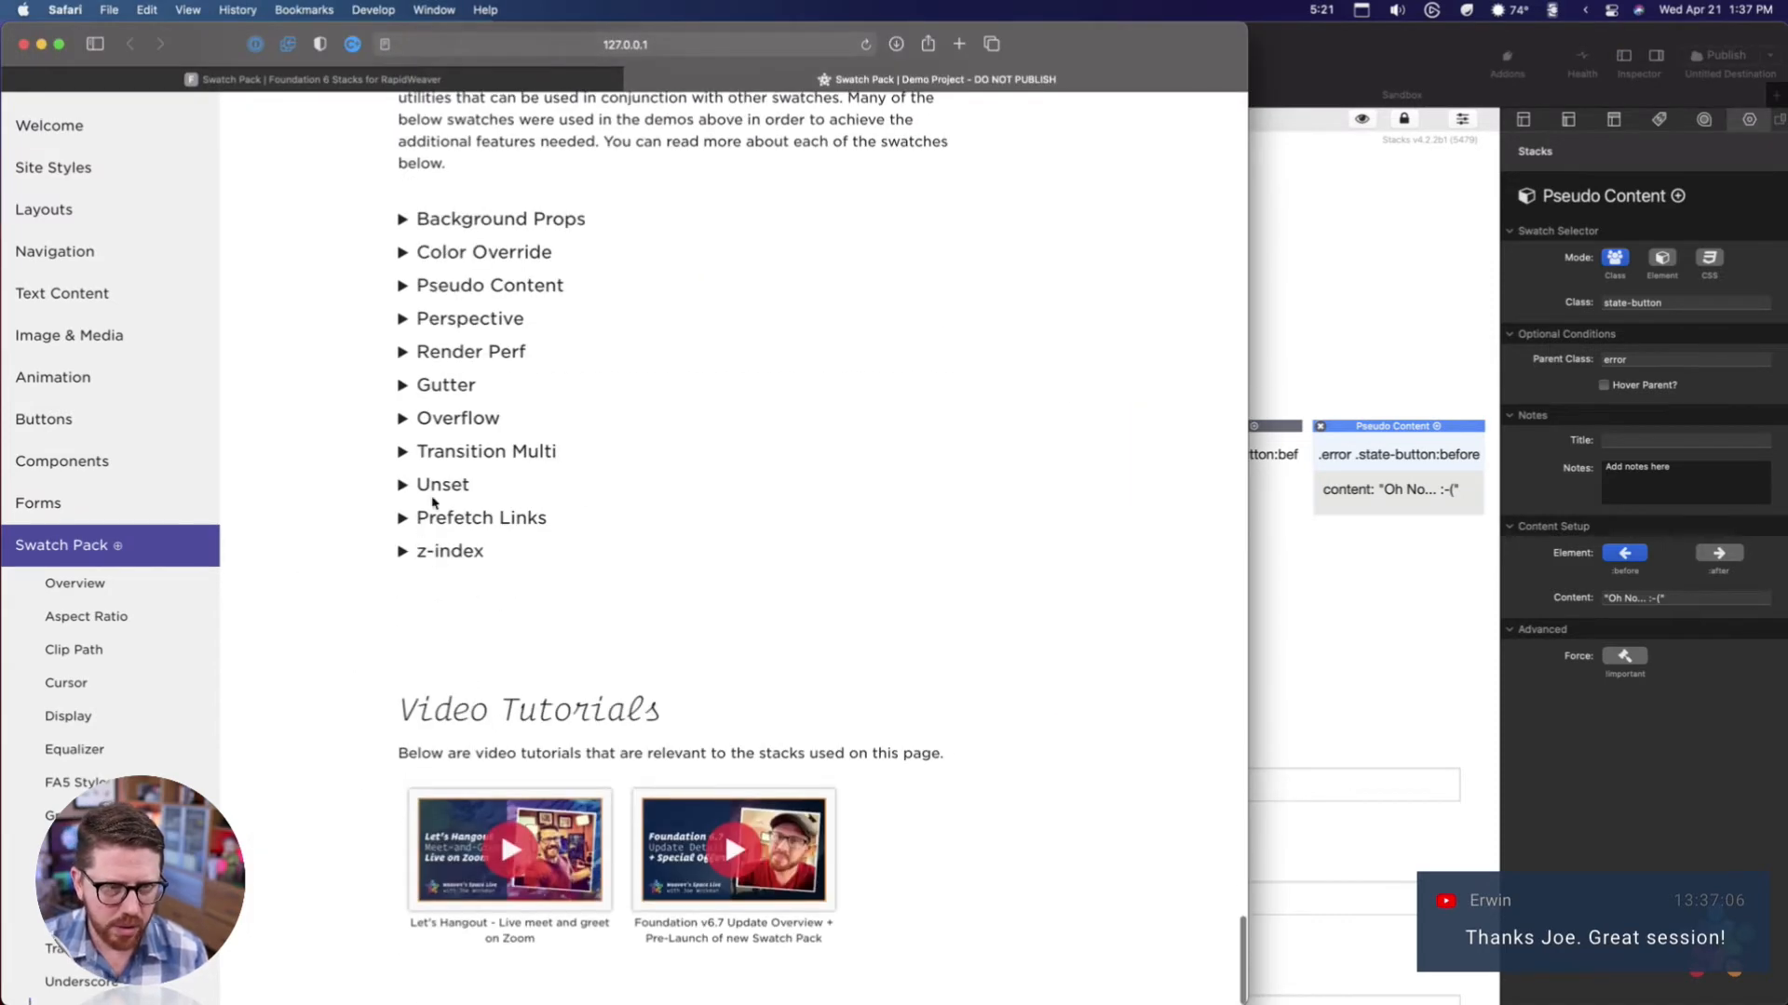
{"action": "left_click", "coordinate": [1338, 634]}
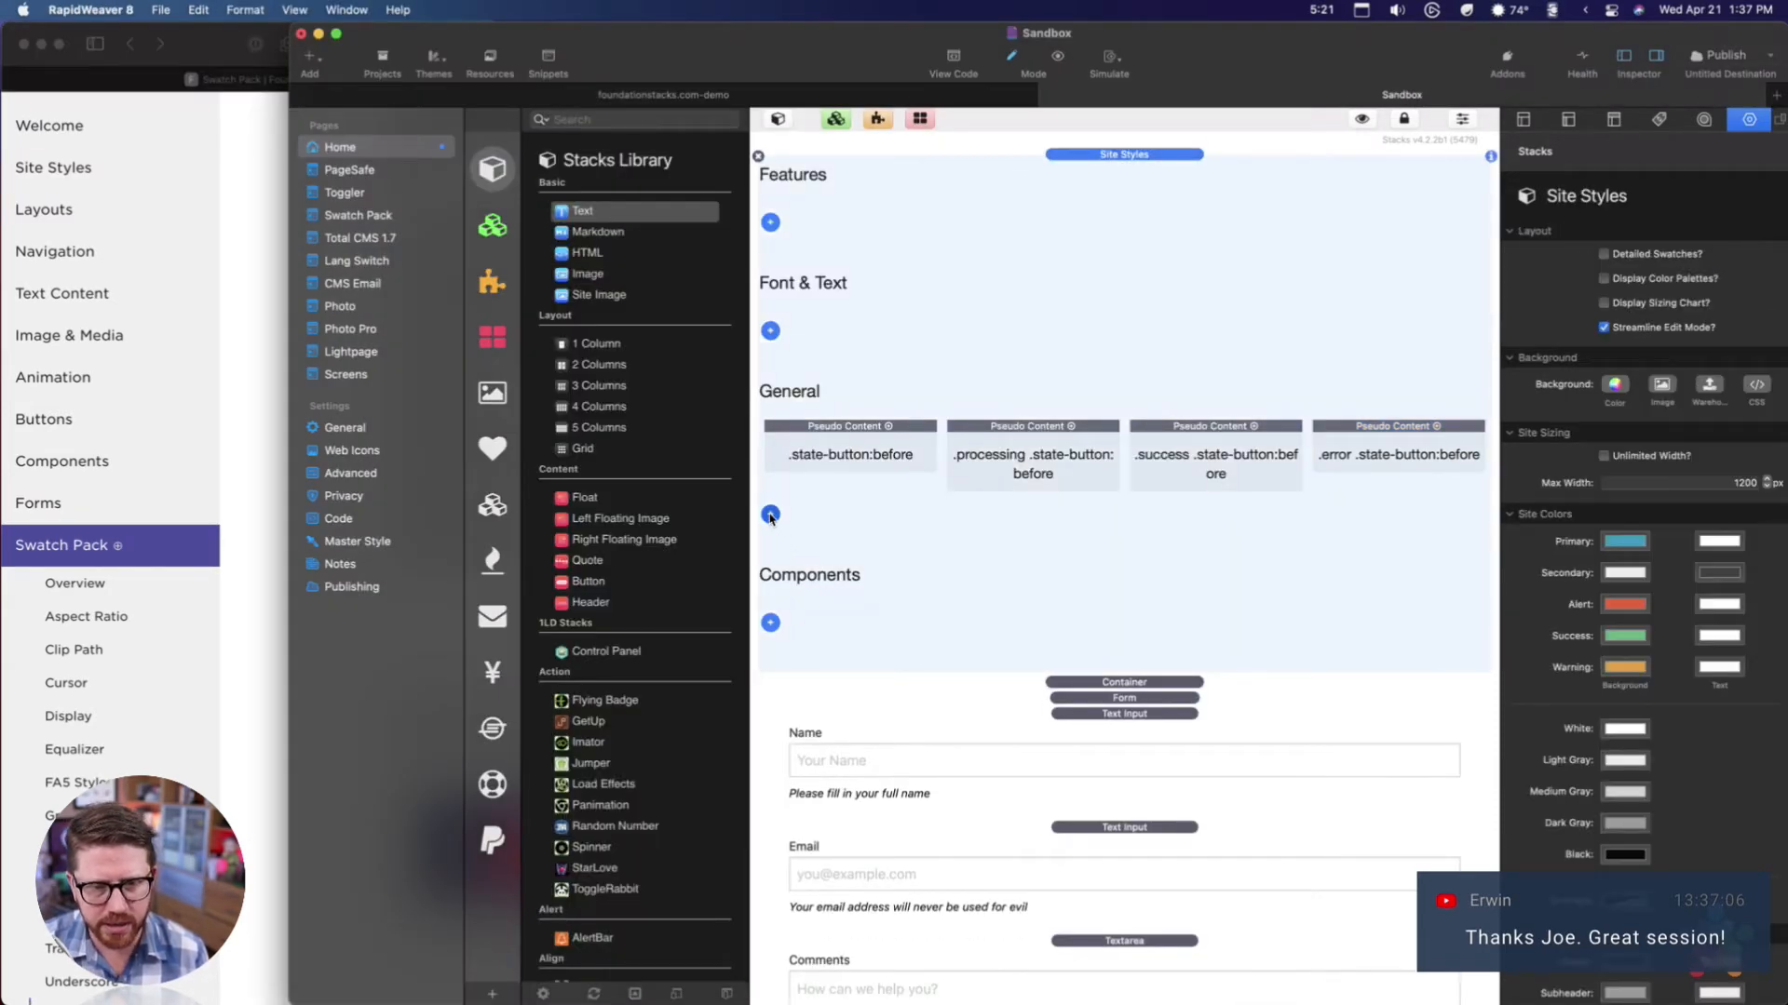
{"action": "left_click", "coordinate": [770, 515]}
{"action": "left_click", "coordinate": [823, 835]}
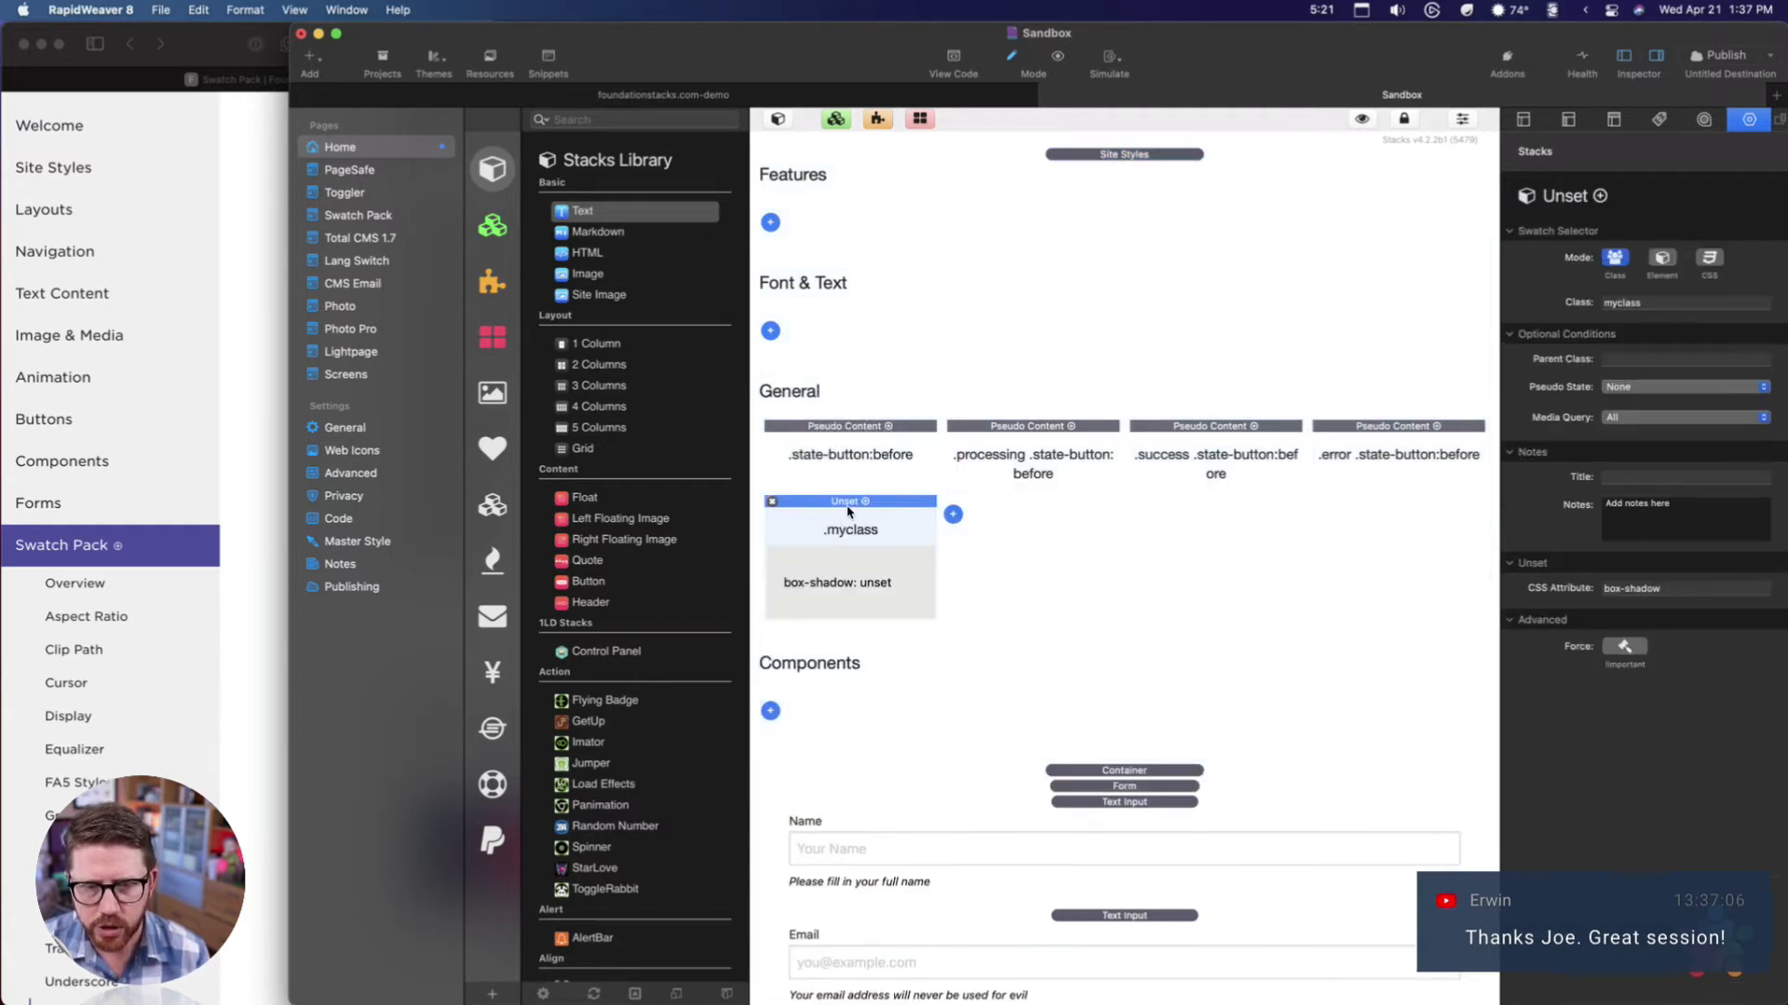
Highlight the Unset swatch's box-shadow CSS attribute and delete the swatch from the General section.
{"action": "left_click", "coordinate": [1681, 590]}
{"action": "left_click", "coordinate": [1681, 599]}
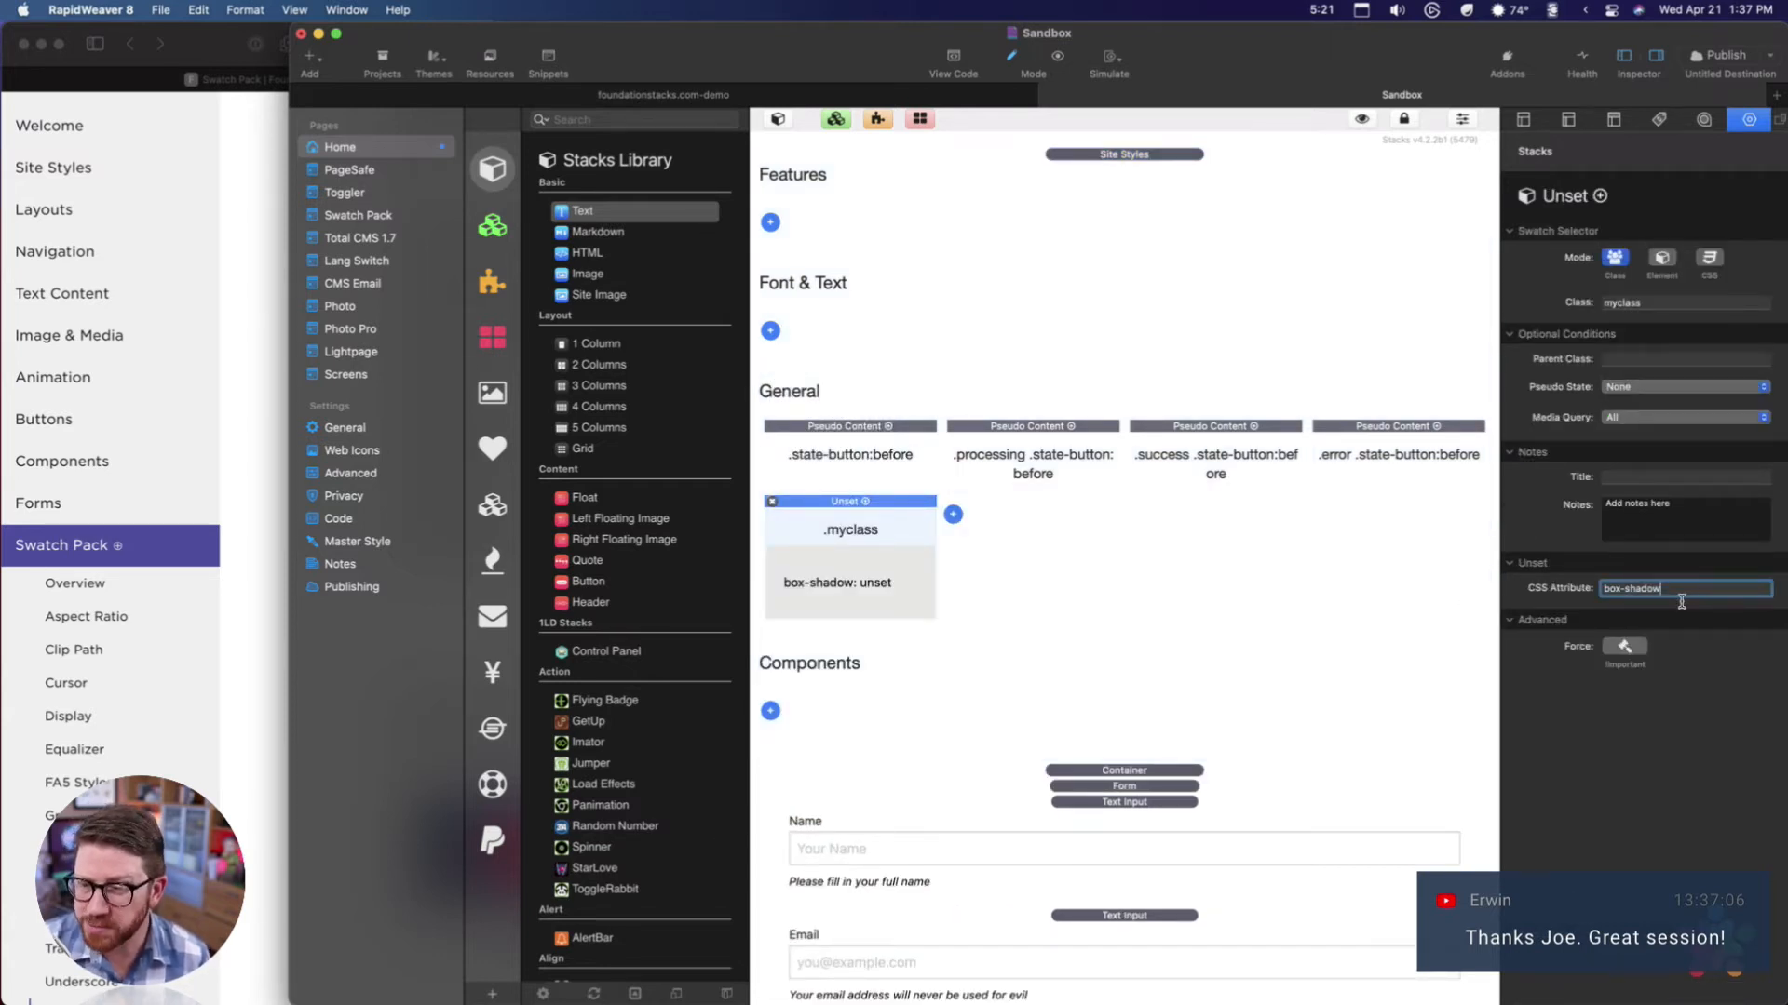
{"action": "left_click_drag", "start_coordinate": [1681, 602], "coordinate": [1413, 611]}
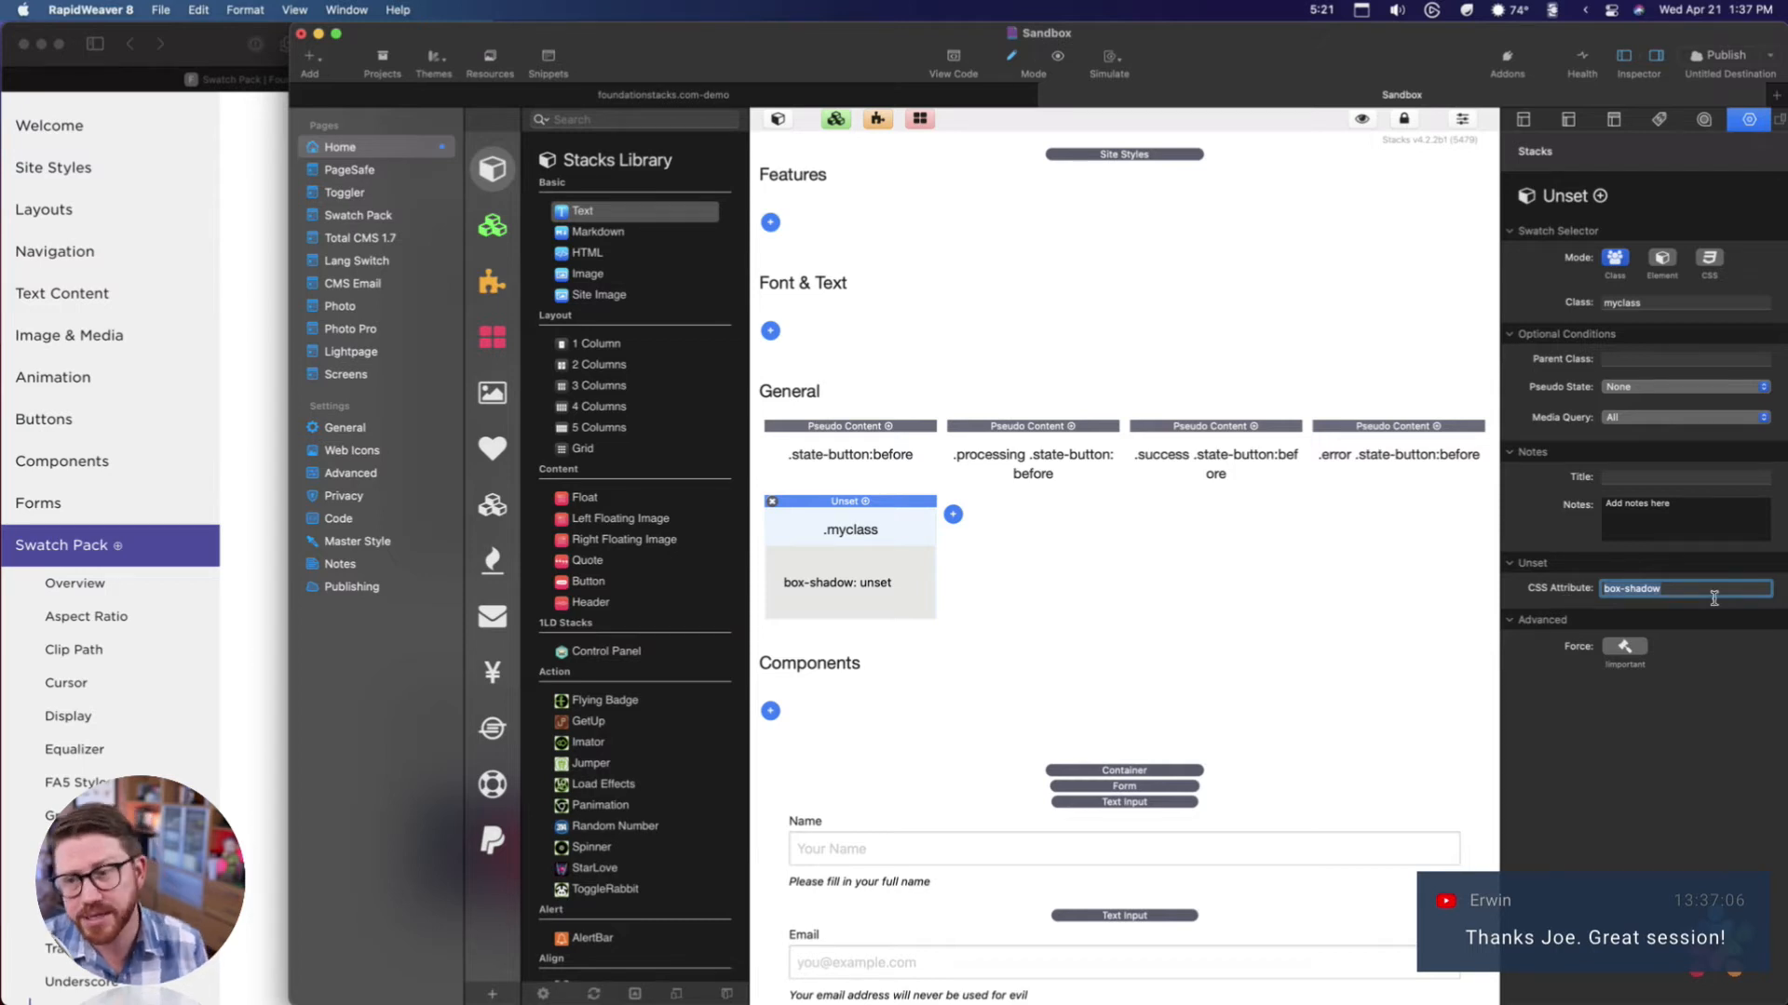
{"action": "left_click", "coordinate": [774, 503]}
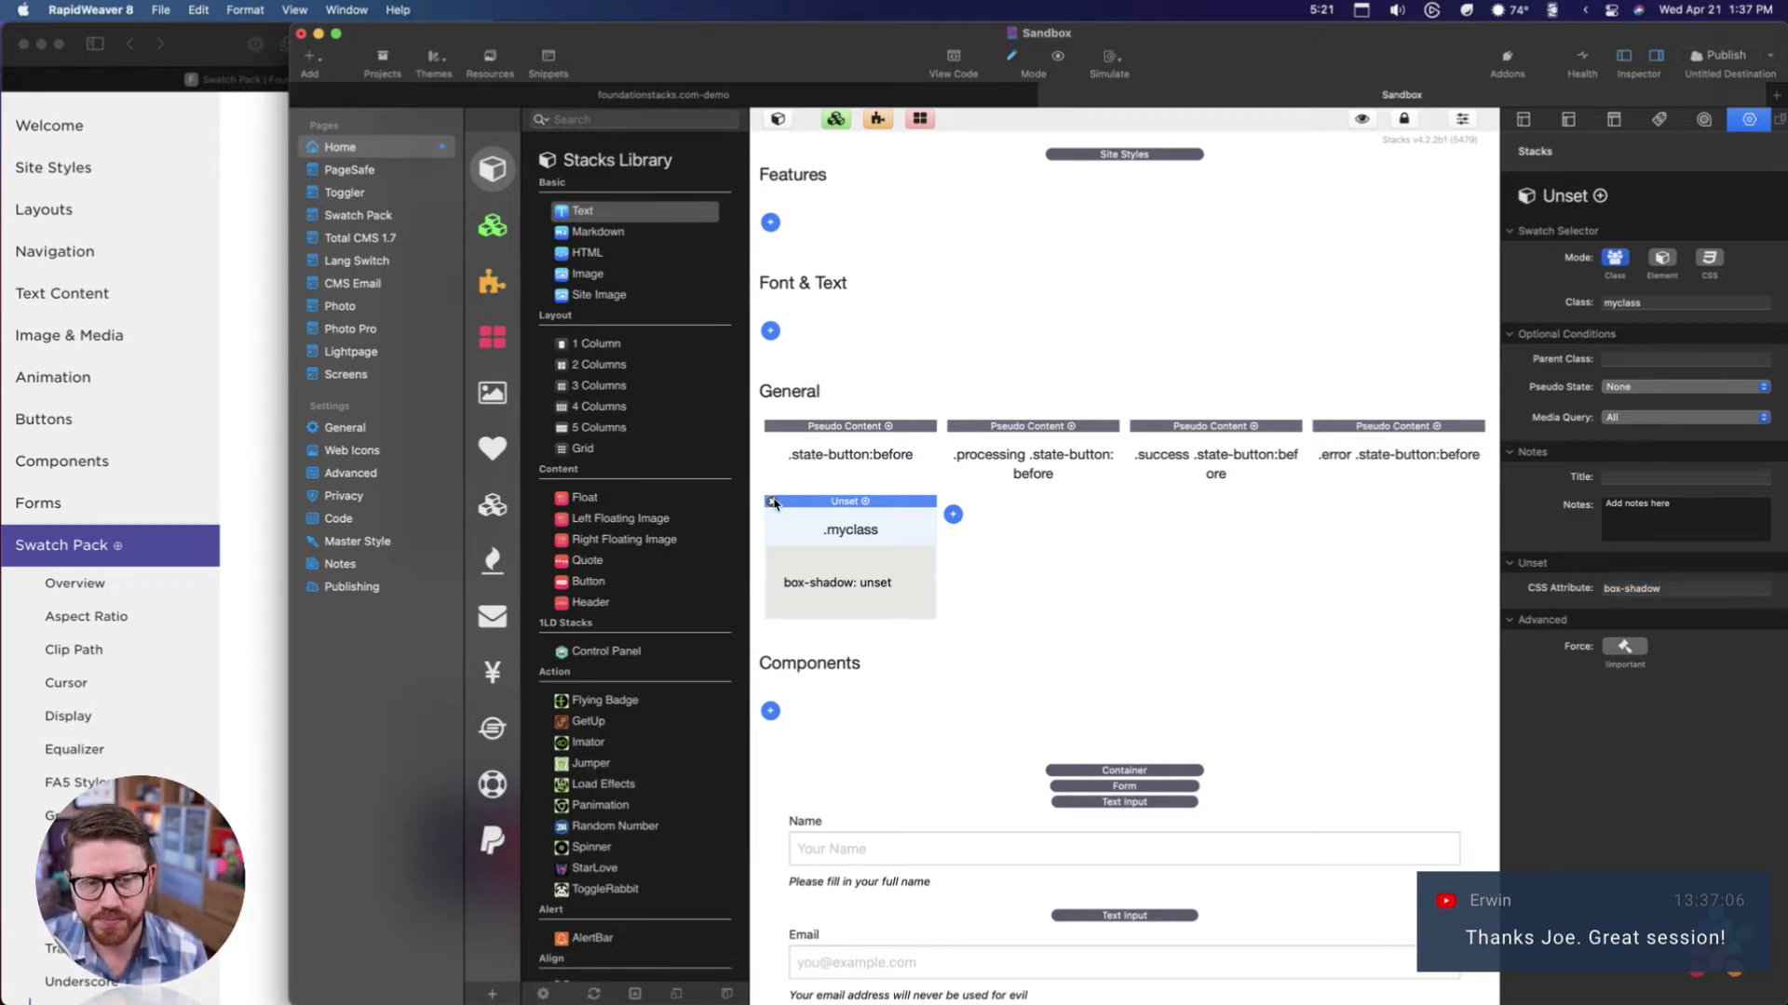
{"action": "left_click", "coordinate": [772, 502]}
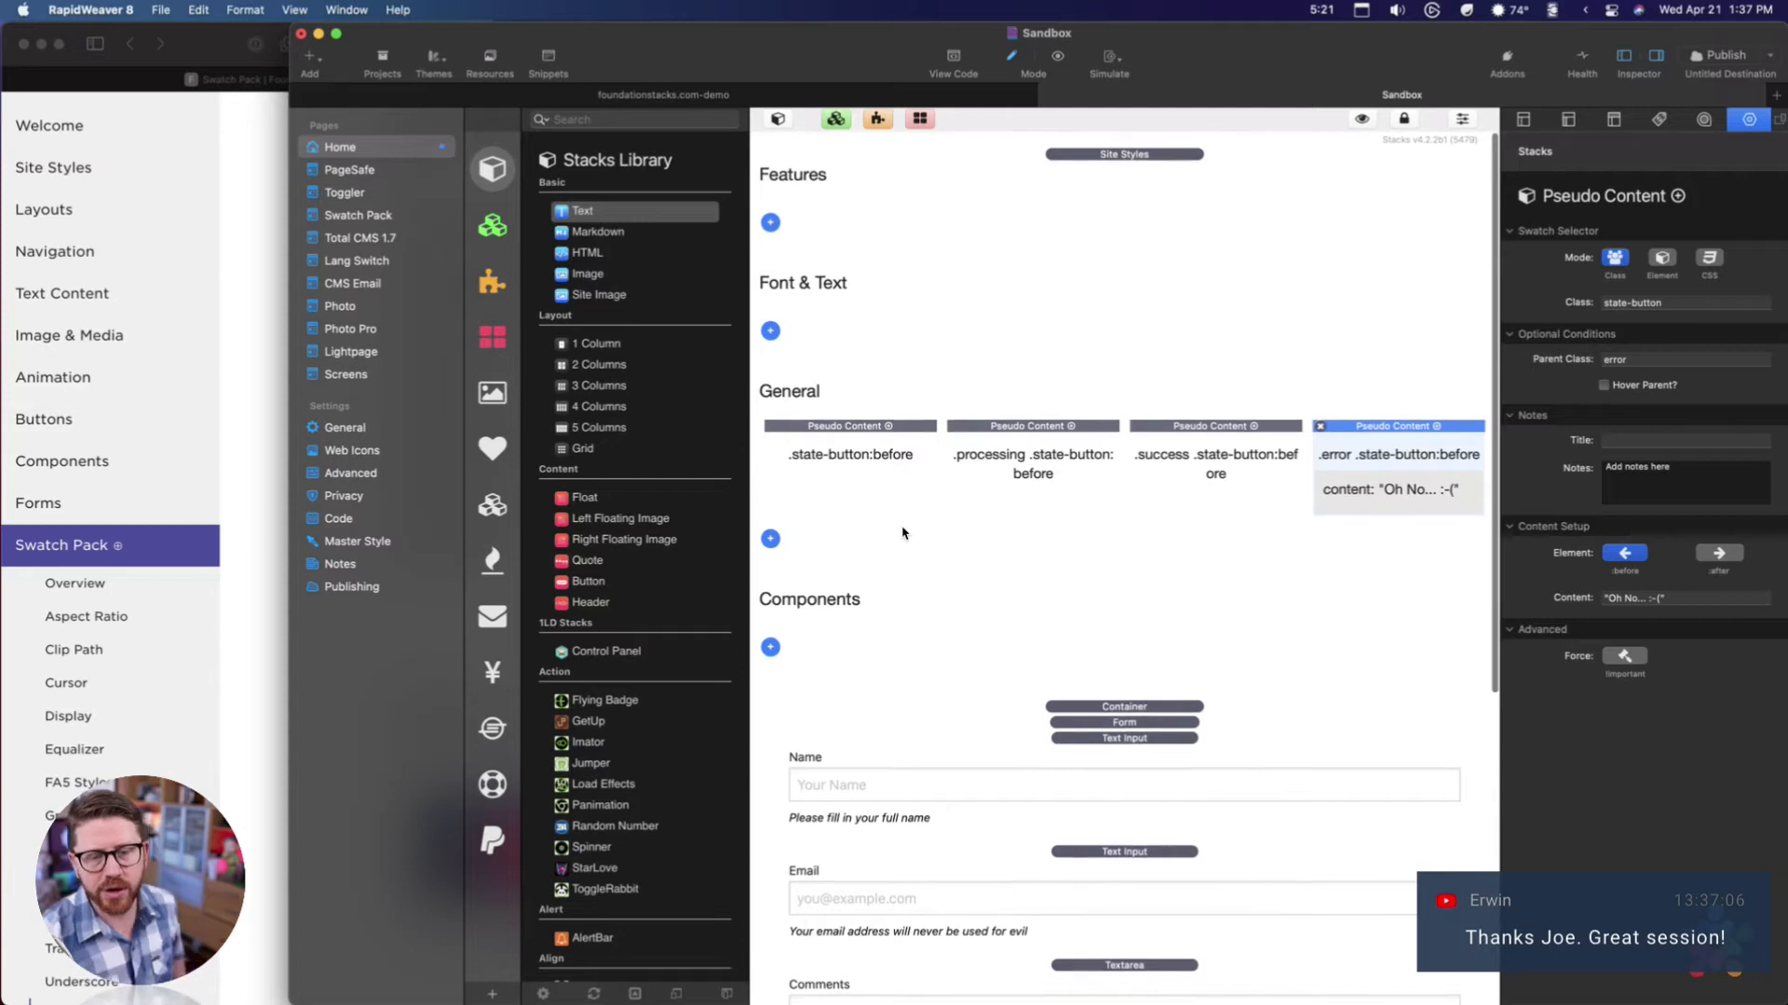
Add a Foundation 6 Header stack inside the Container, directly above the form.
{"action": "scroll", "coordinate": [944, 689], "scroll_direction": "down", "scroll_amount": 2}
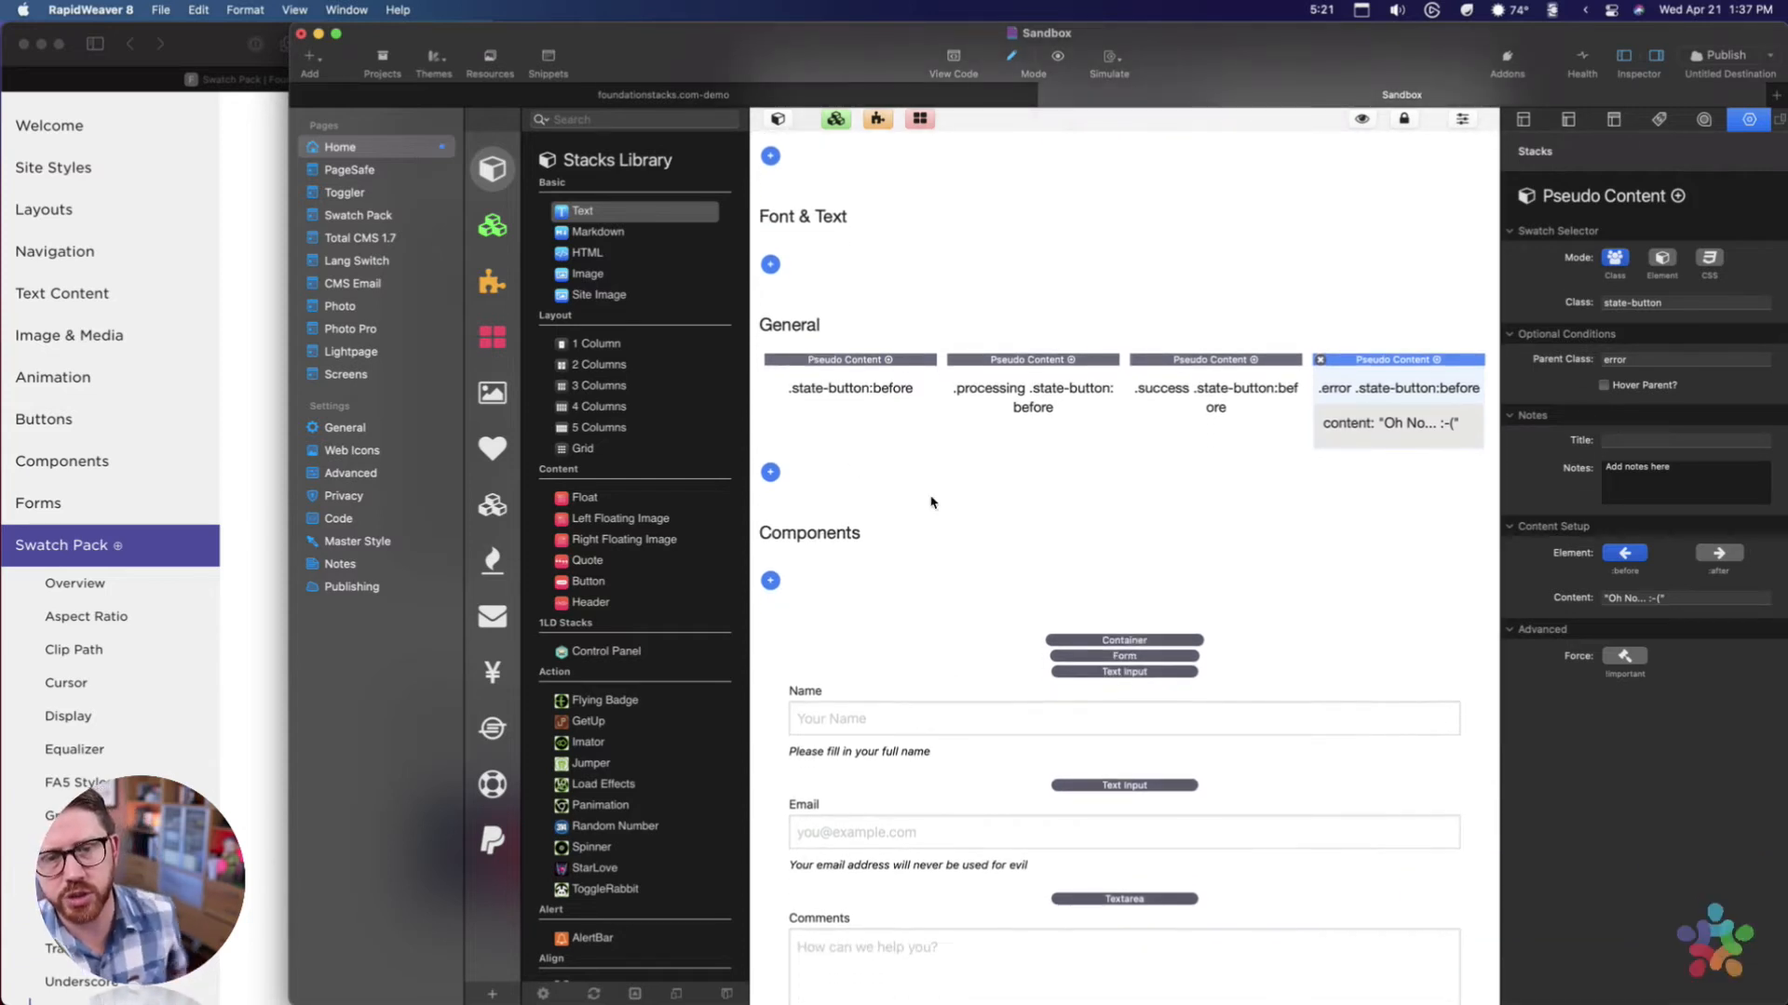
{"action": "left_click", "coordinate": [885, 363]}
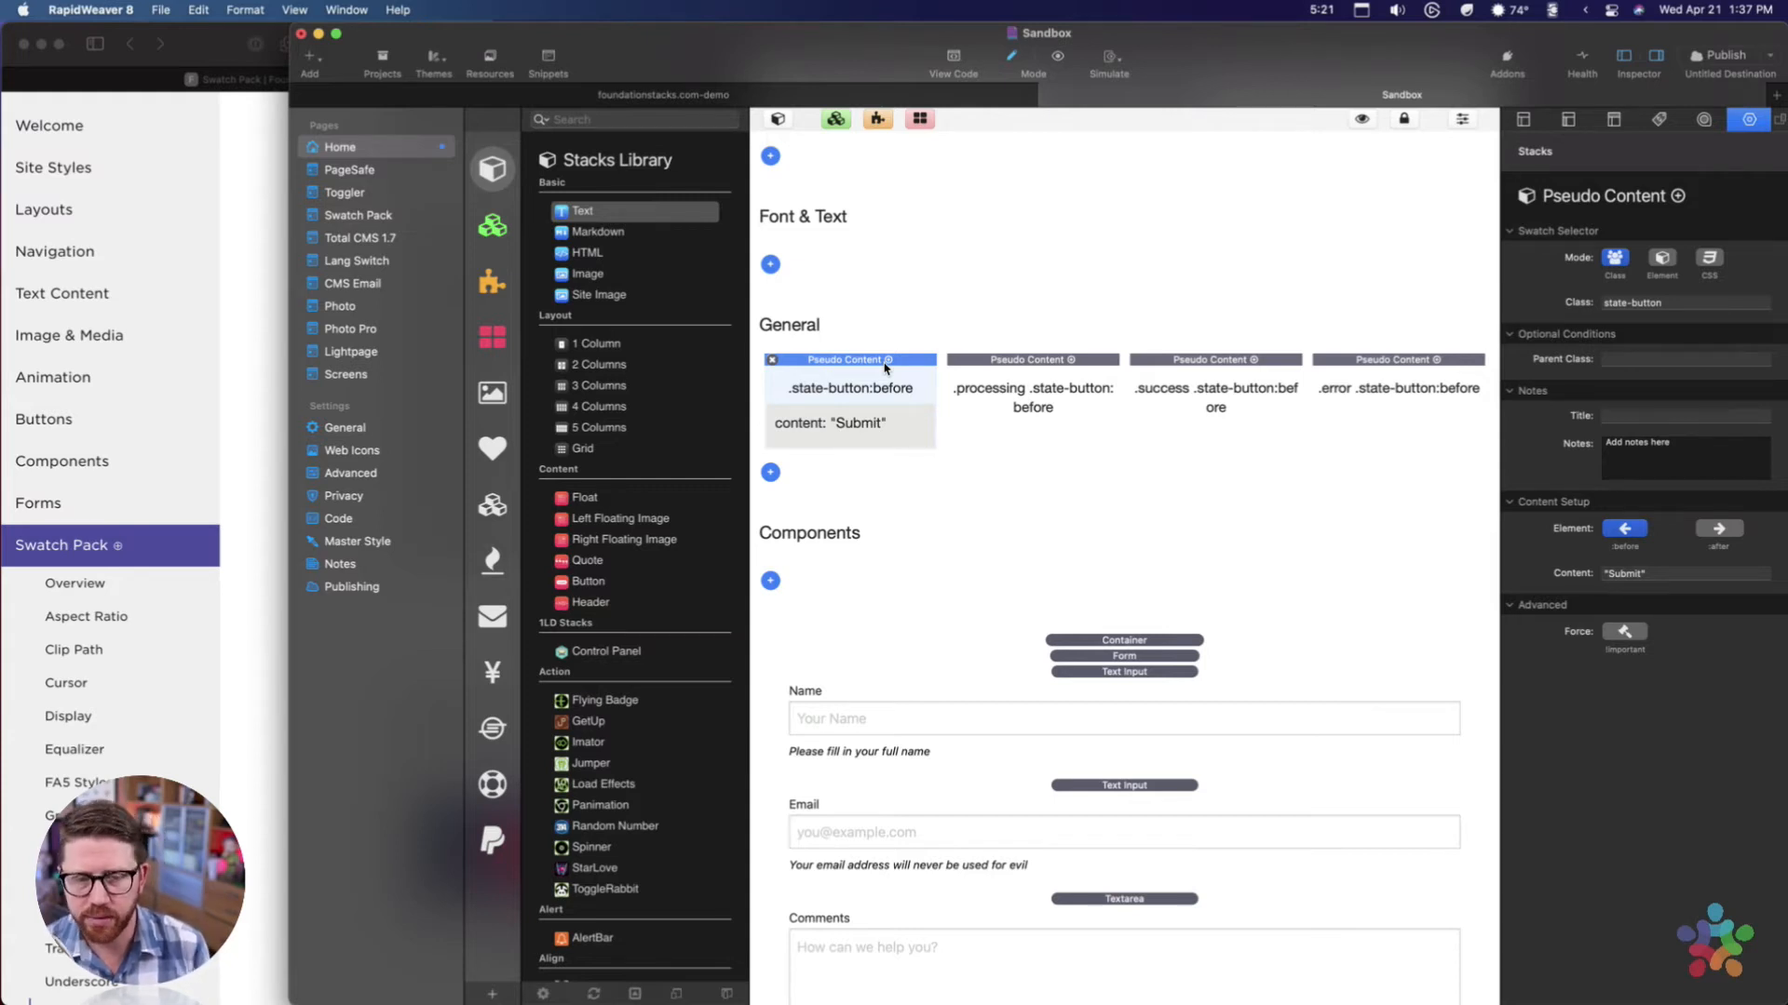
{"action": "left_click", "coordinate": [1080, 642]}
{"action": "scroll", "coordinate": [998, 660], "scroll_direction": "down", "scroll_amount": 6}
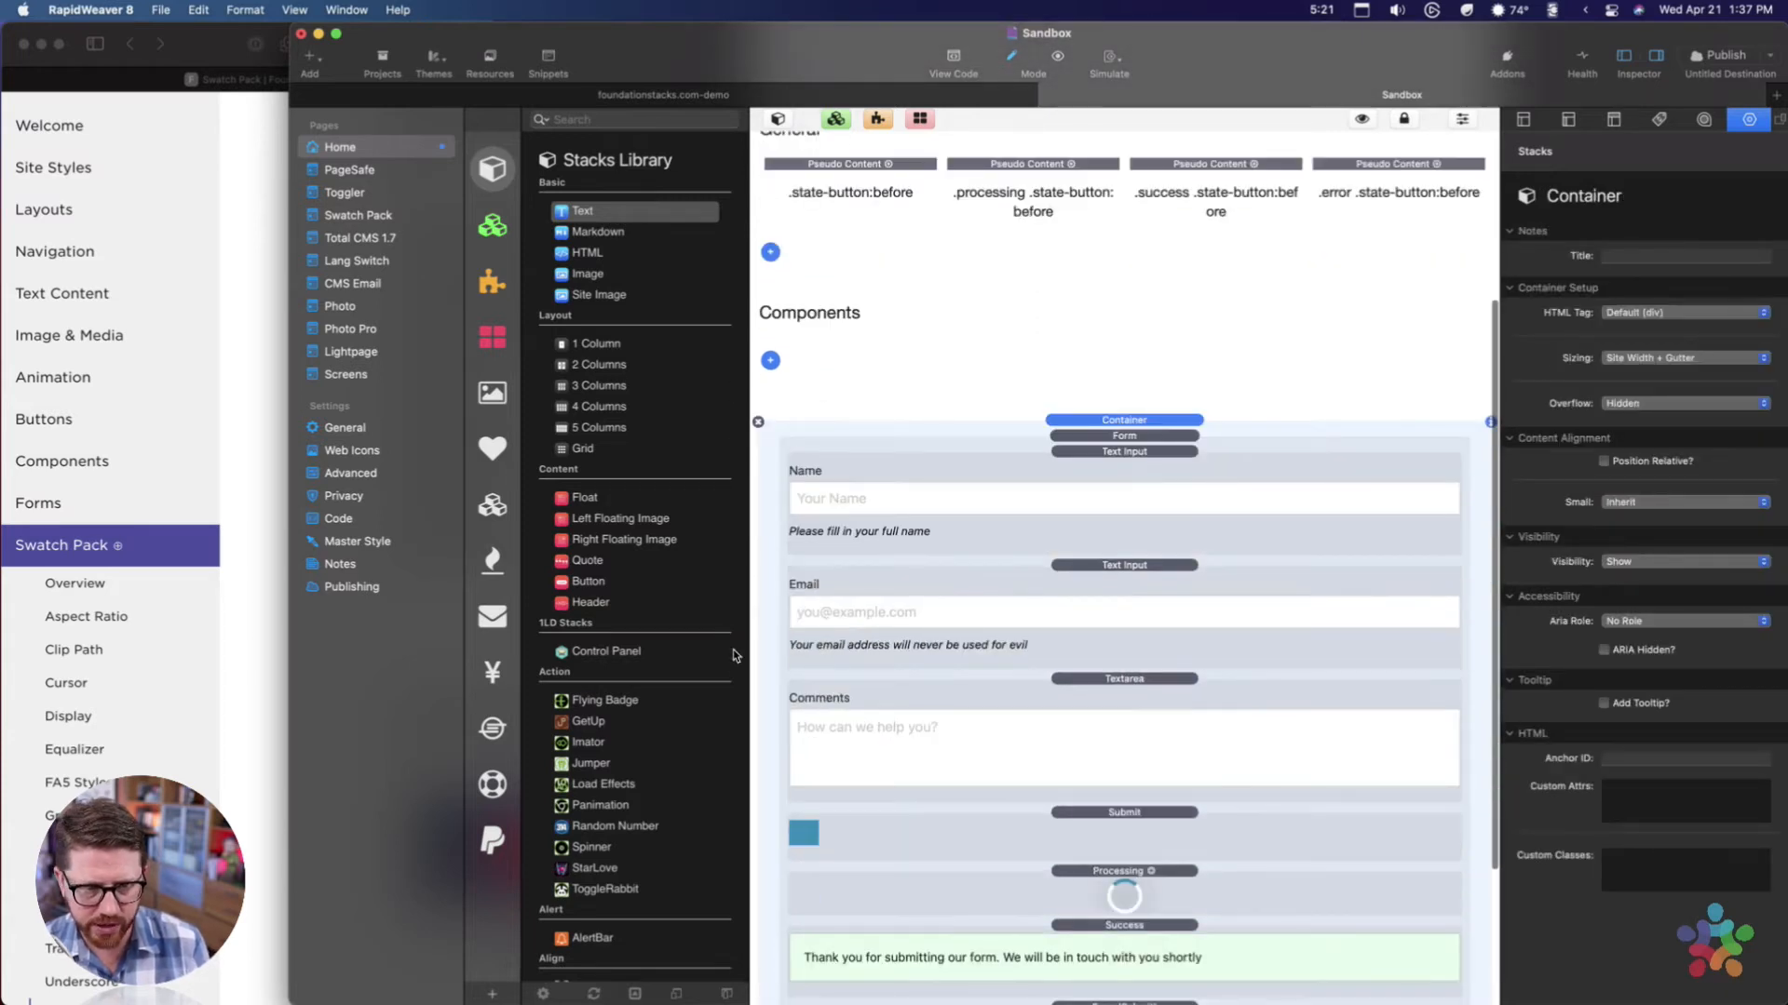
{"action": "scroll", "coordinate": [736, 656], "scroll_direction": "down", "scroll_amount": 3}
{"action": "left_click", "coordinate": [586, 475]}
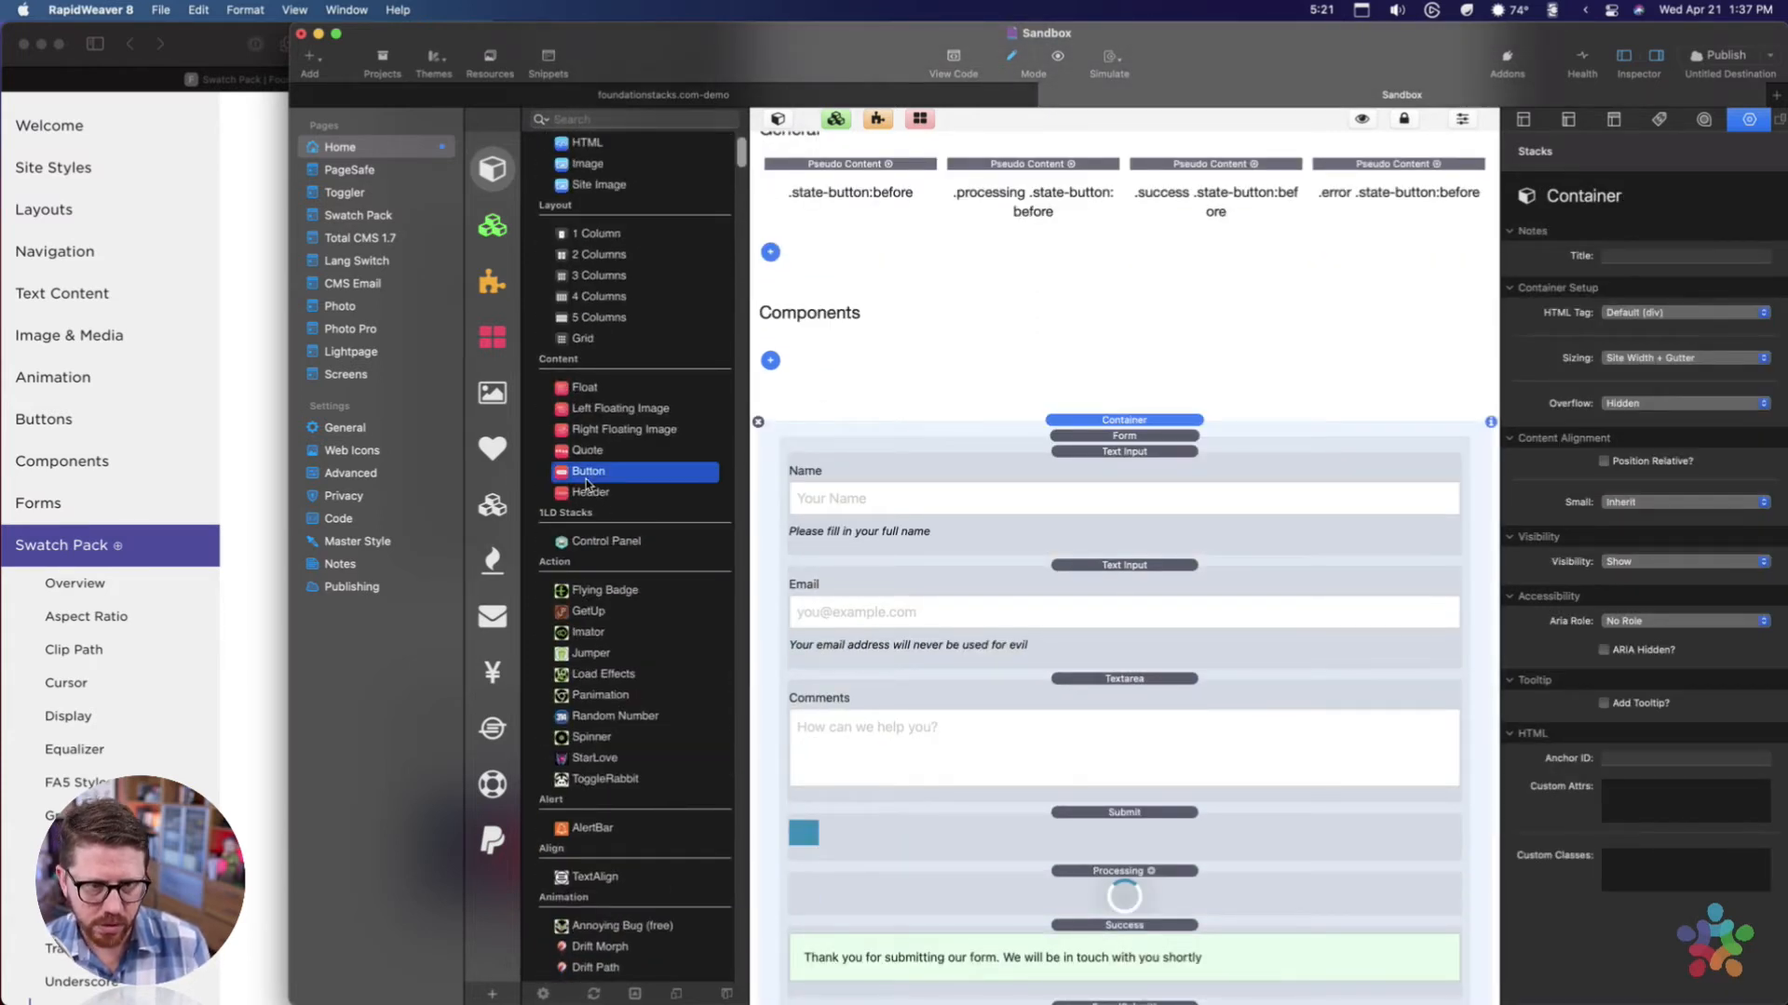
{"action": "left_click", "coordinate": [499, 676]}
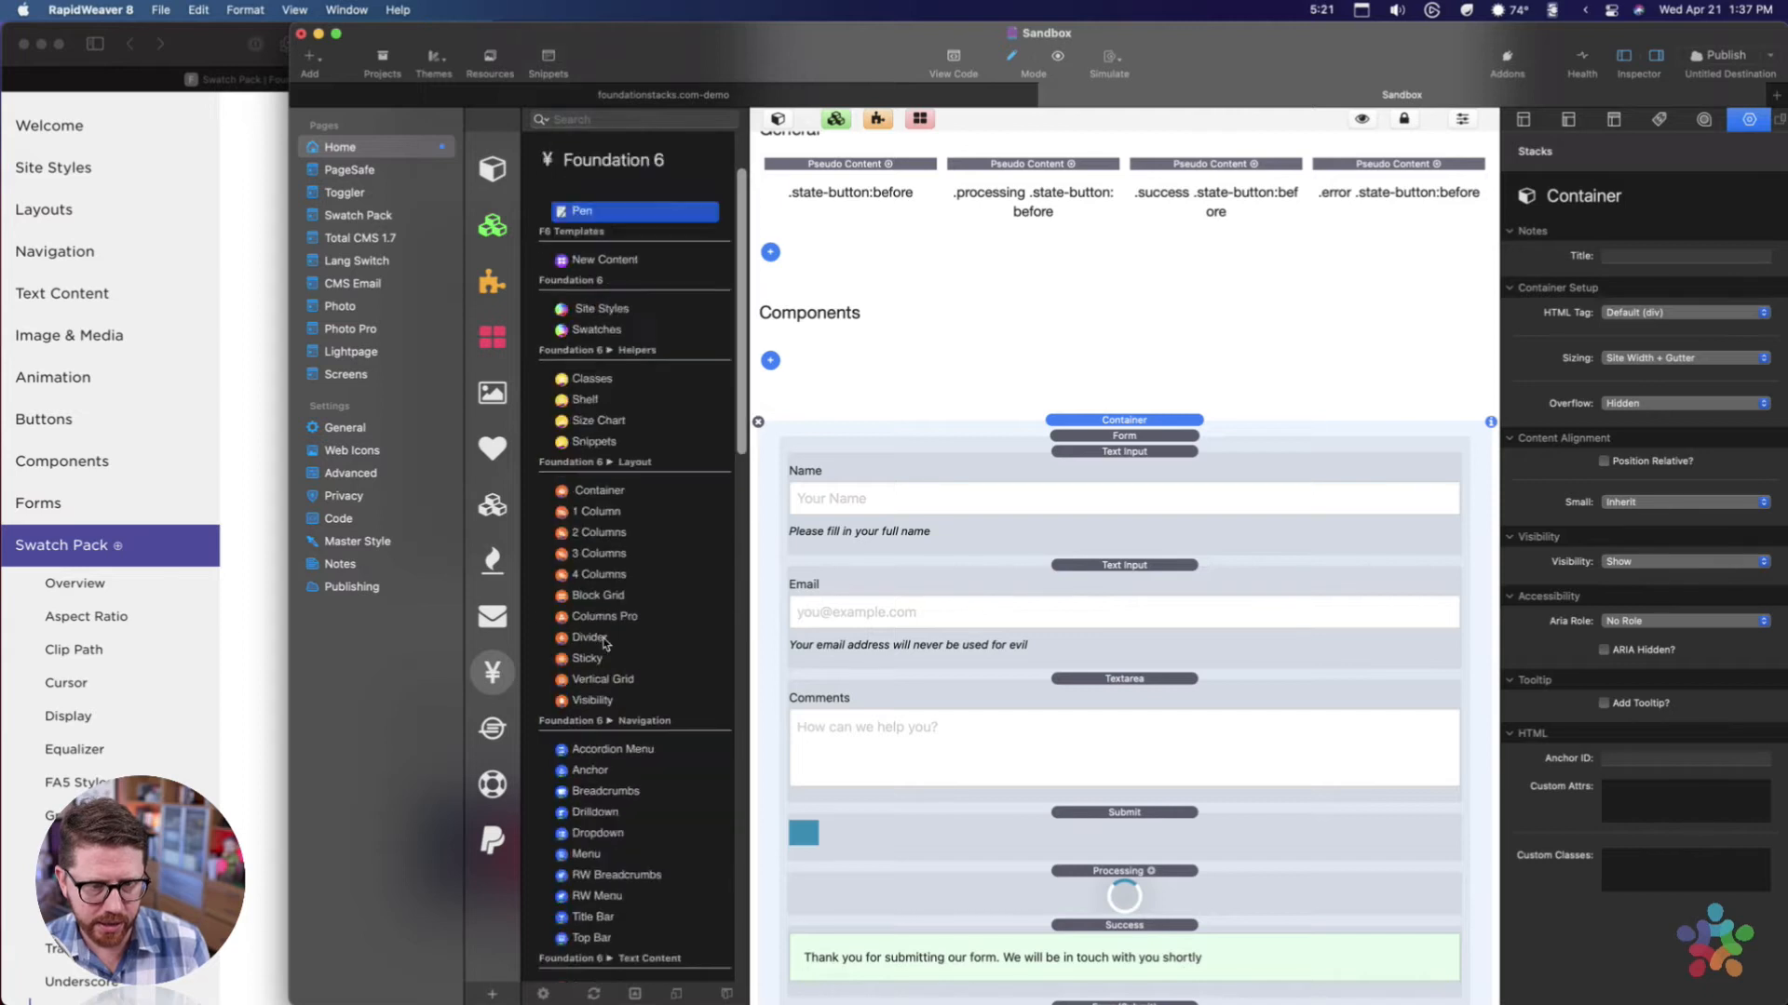
{"action": "scroll", "coordinate": [606, 643], "scroll_direction": "down", "scroll_amount": 13}
{"action": "left_click", "coordinate": [575, 579]}
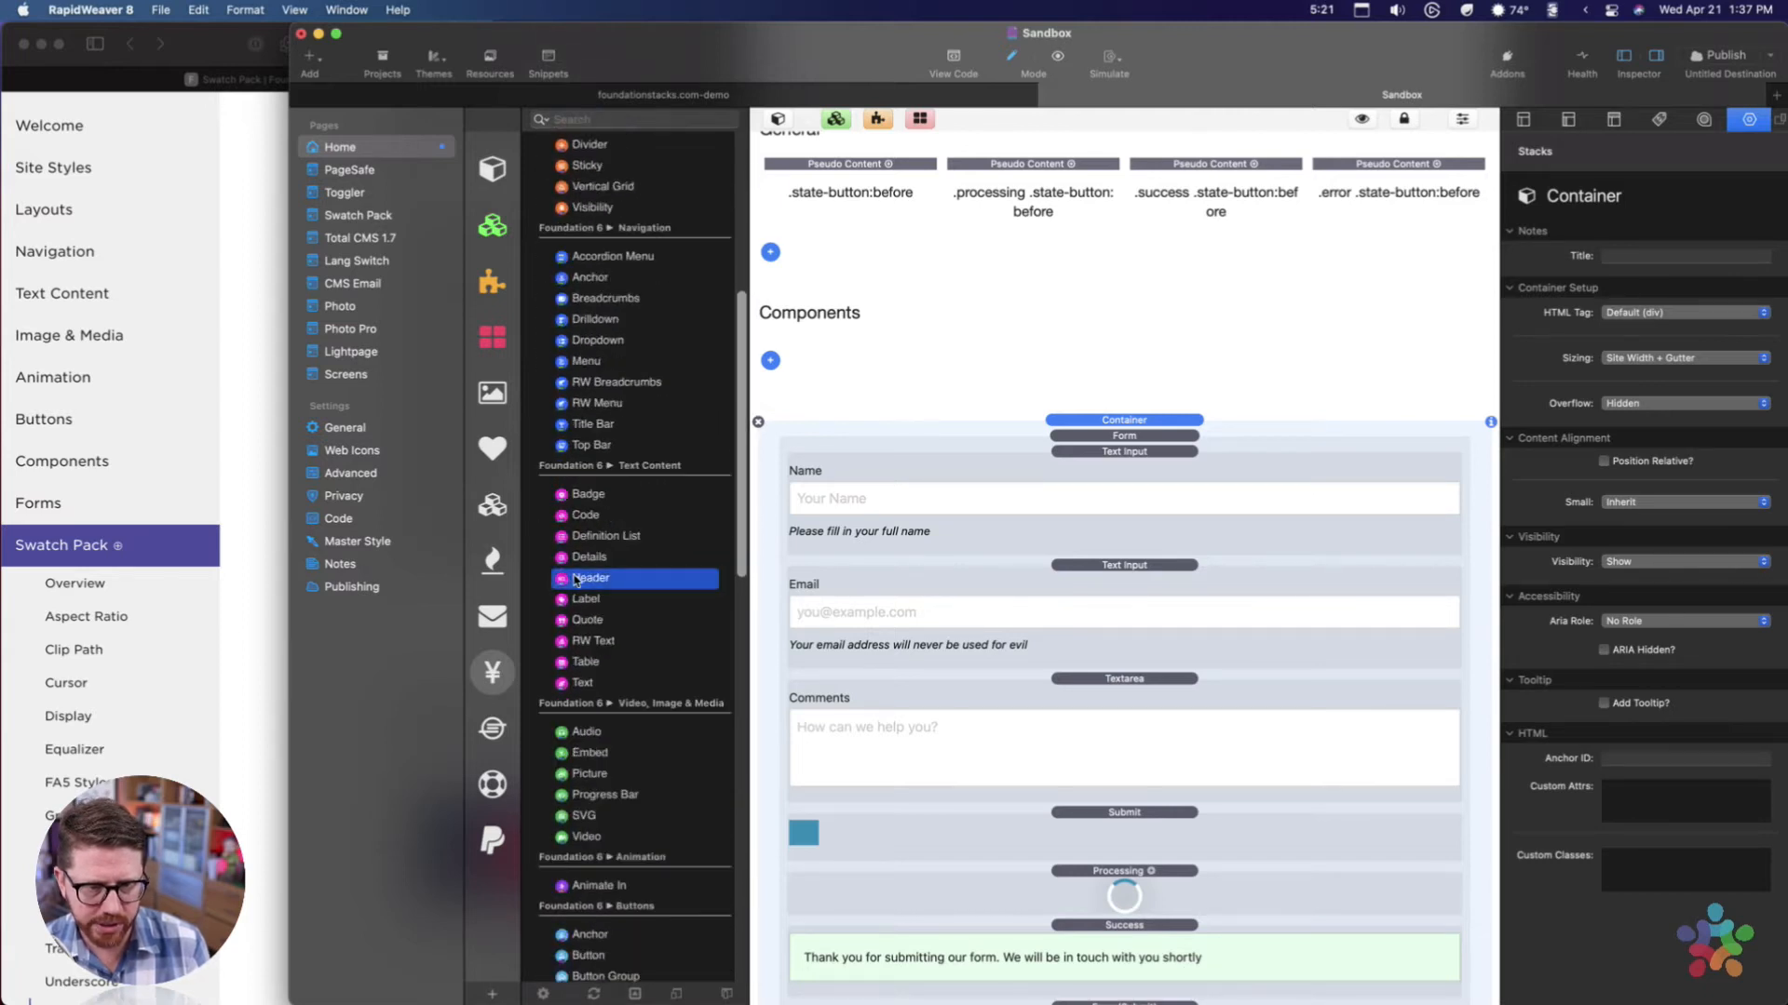
{"action": "left_click_drag", "start_coordinate": [576, 579], "coordinate": [1145, 445]}
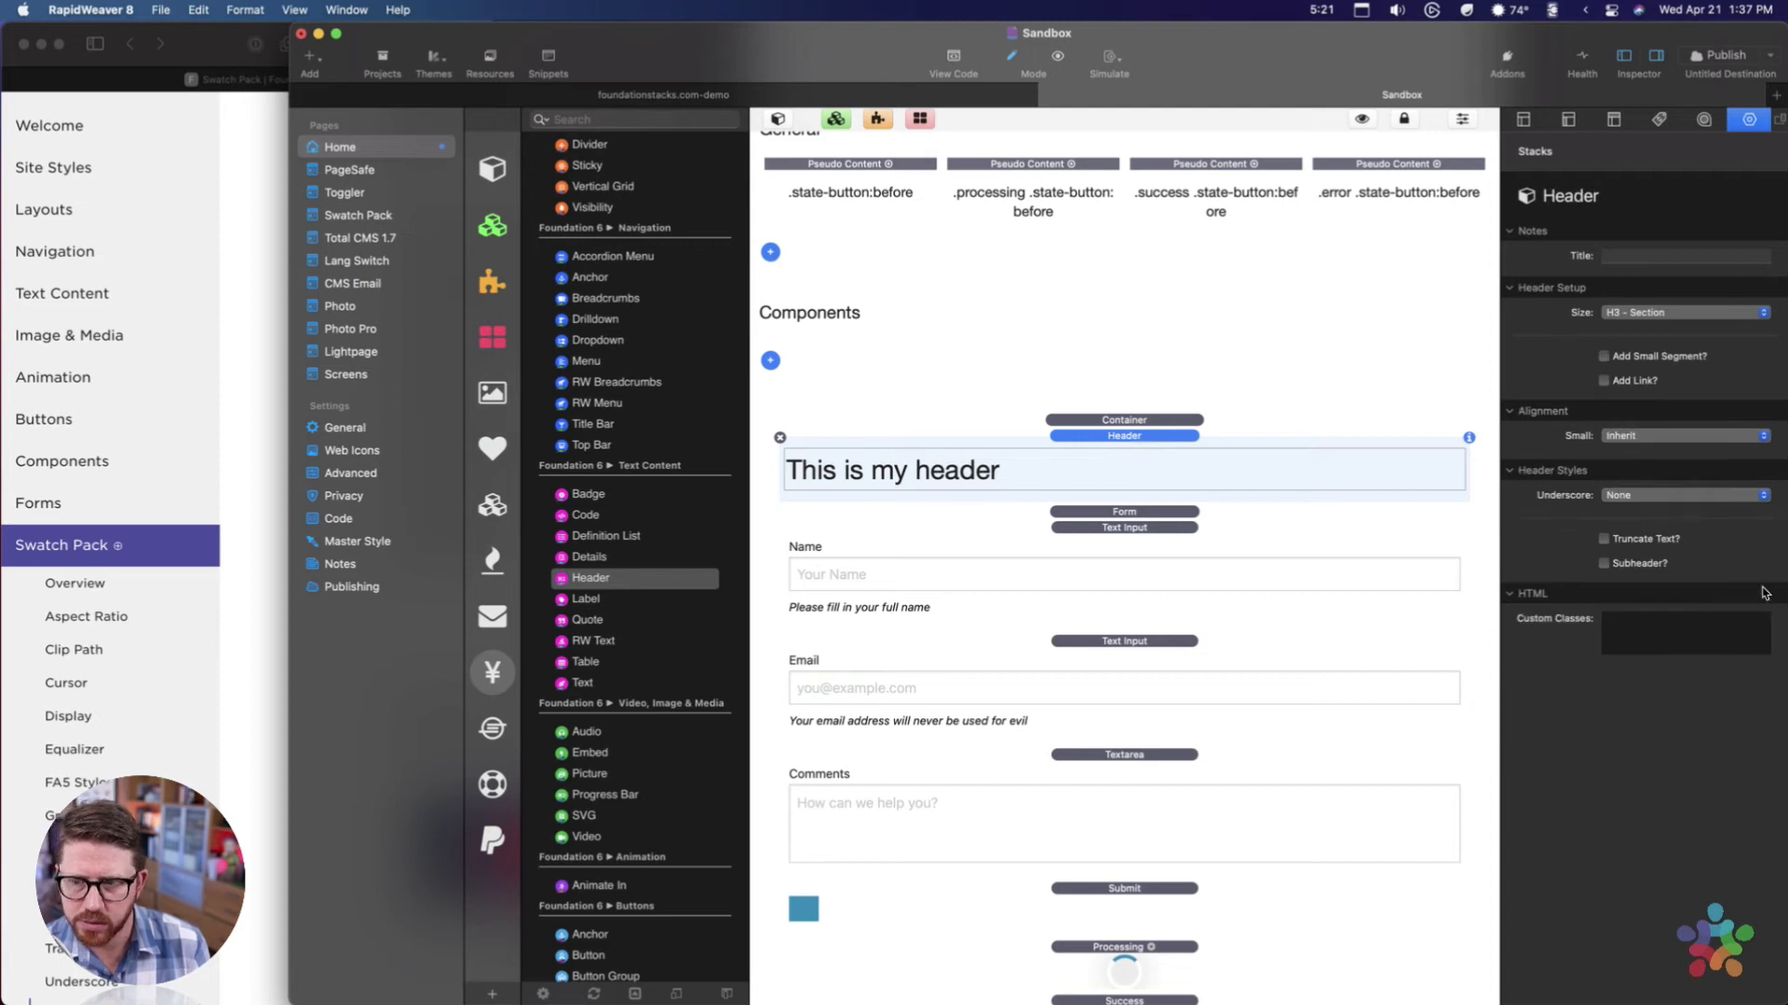
Give the new Header stack the custom class Header and duplicate the stack.
{"action": "left_click", "coordinate": [1696, 635]}
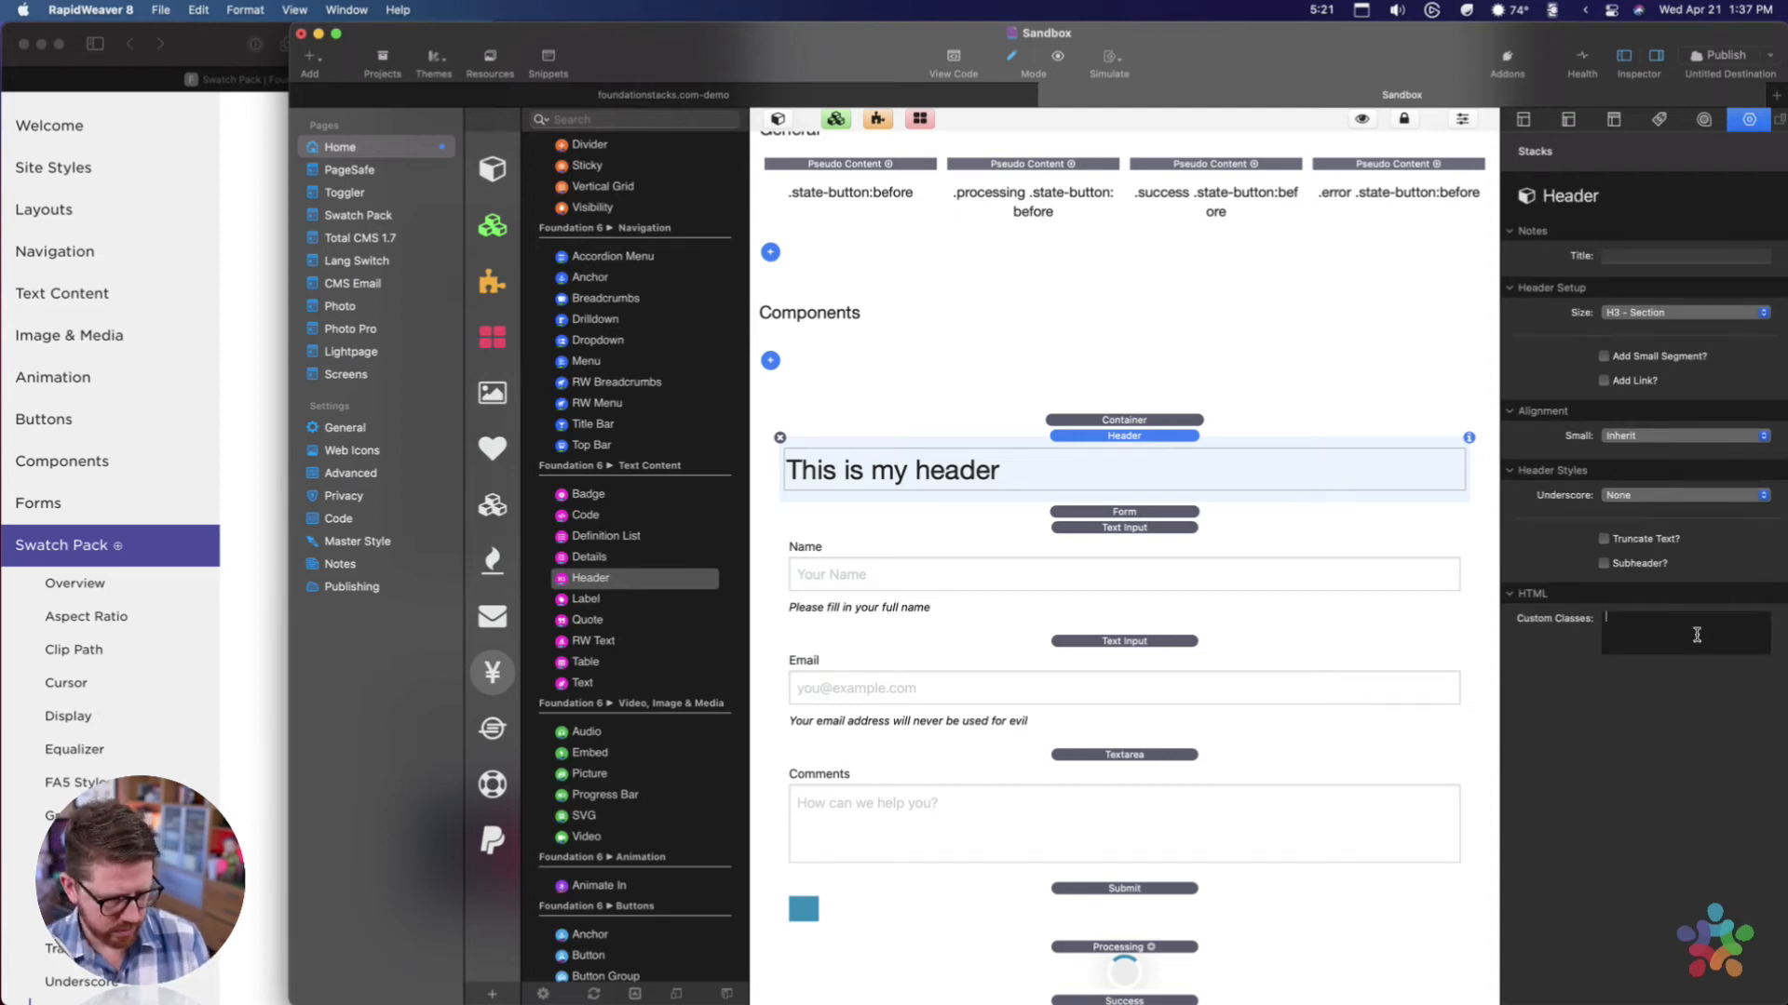
{"action": "type", "text": "He"}
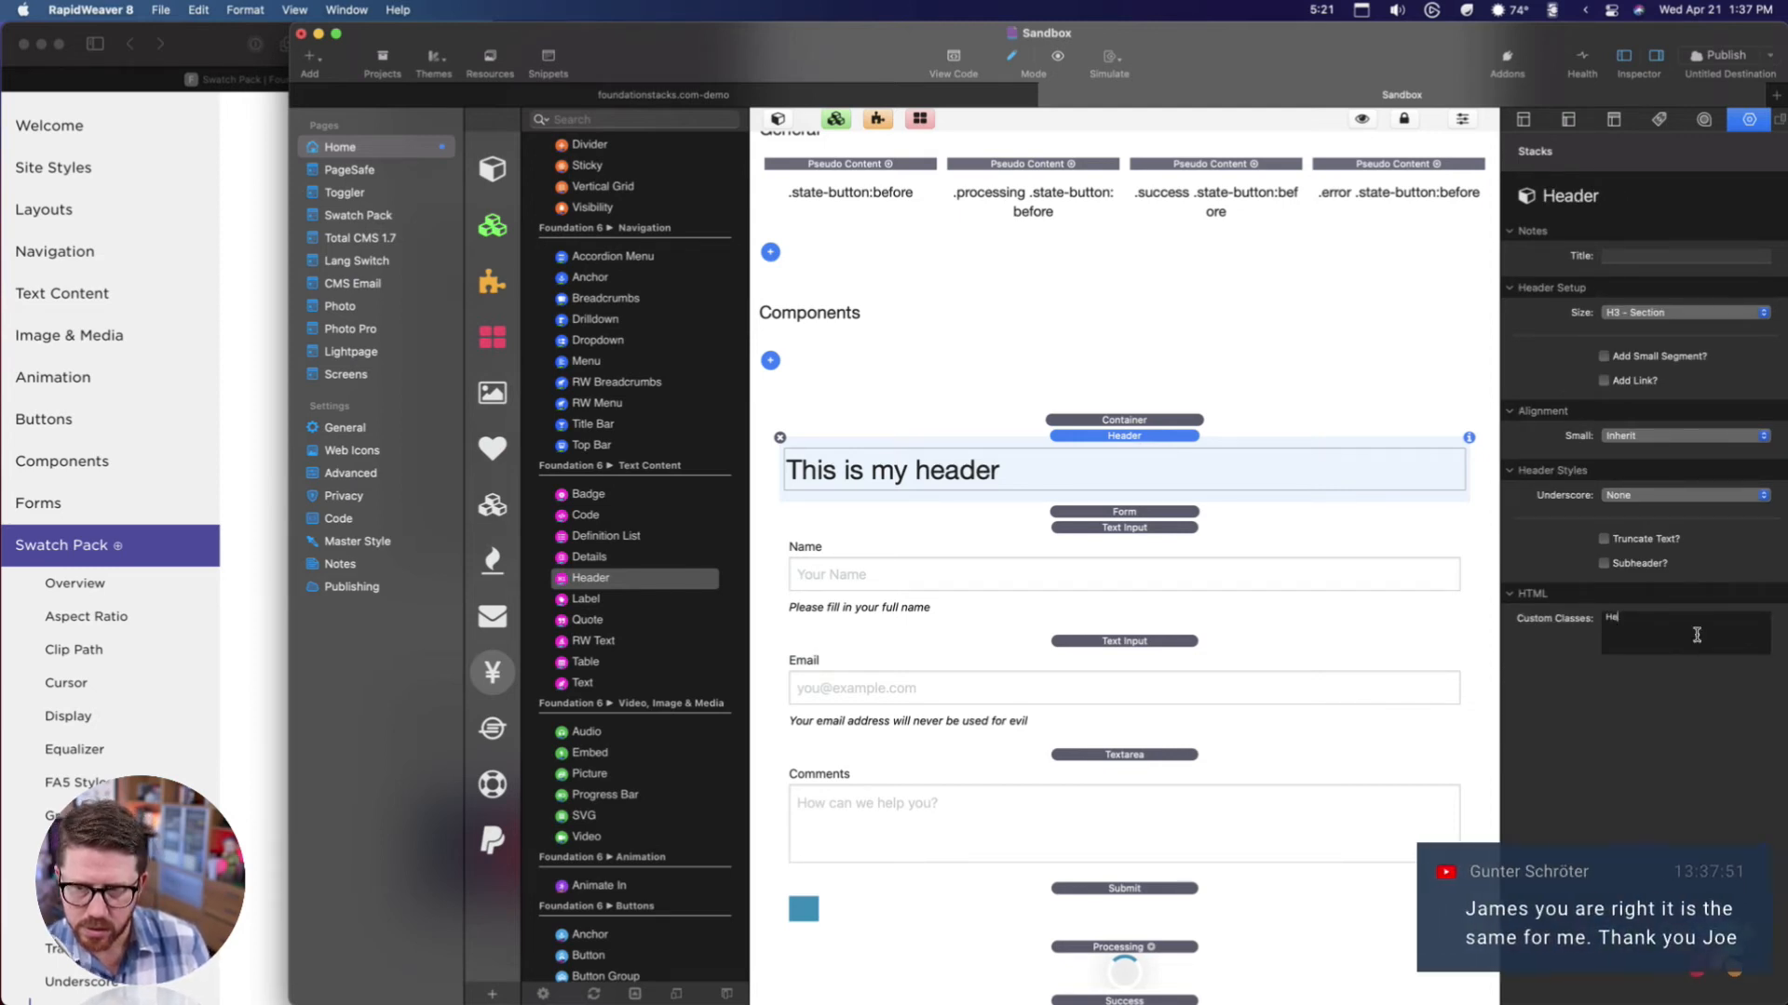
{"action": "type", "text": "ader"}
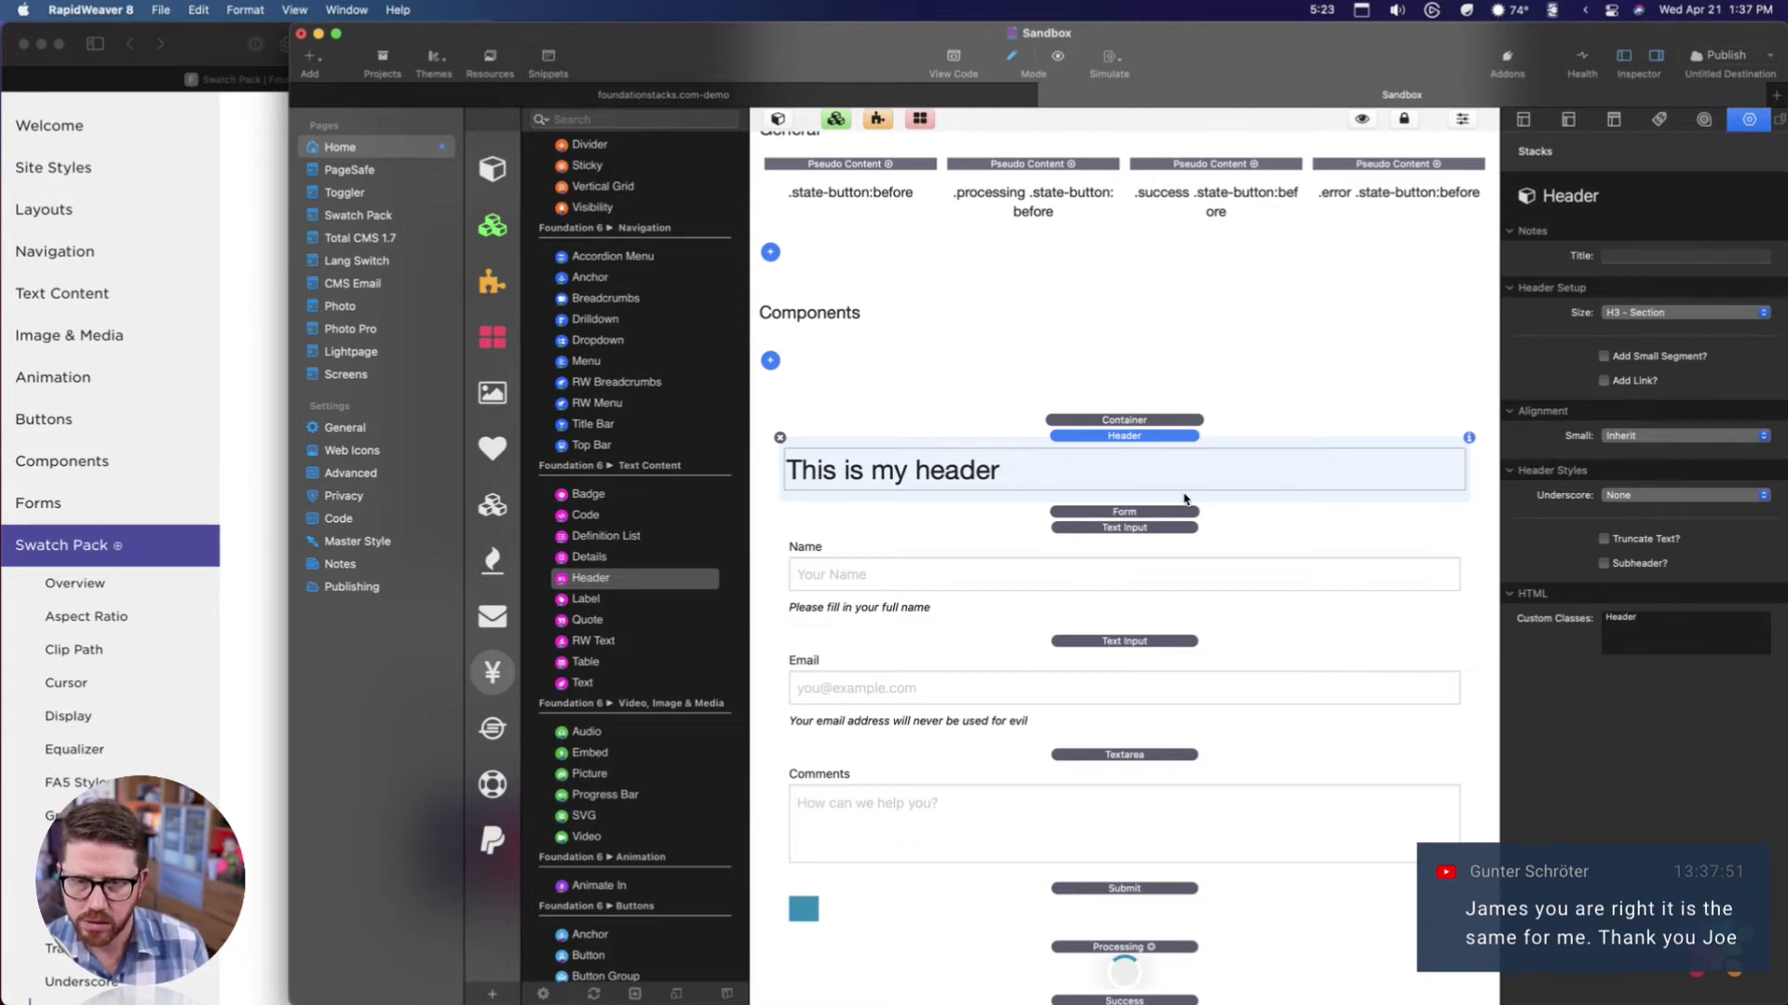
{"action": "key", "text": "super+d"}
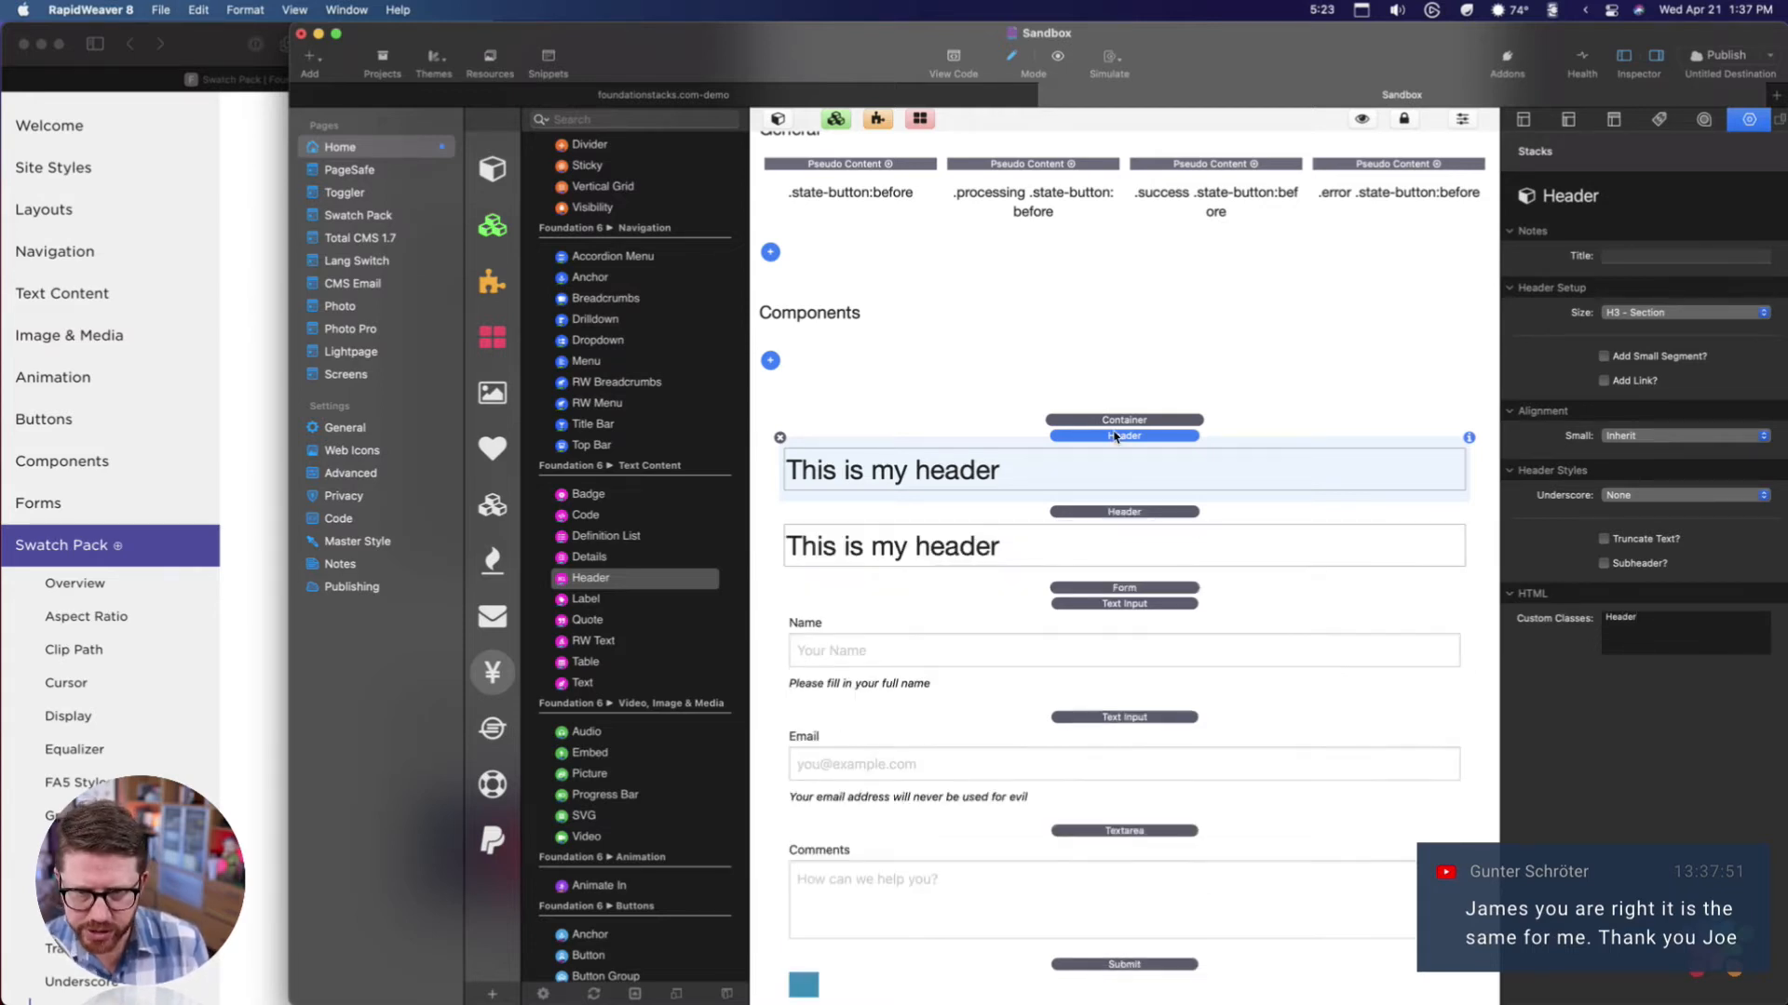
Replace the custom class with myhead on both Header stacks.
{"action": "double_click", "coordinate": [1631, 626]}
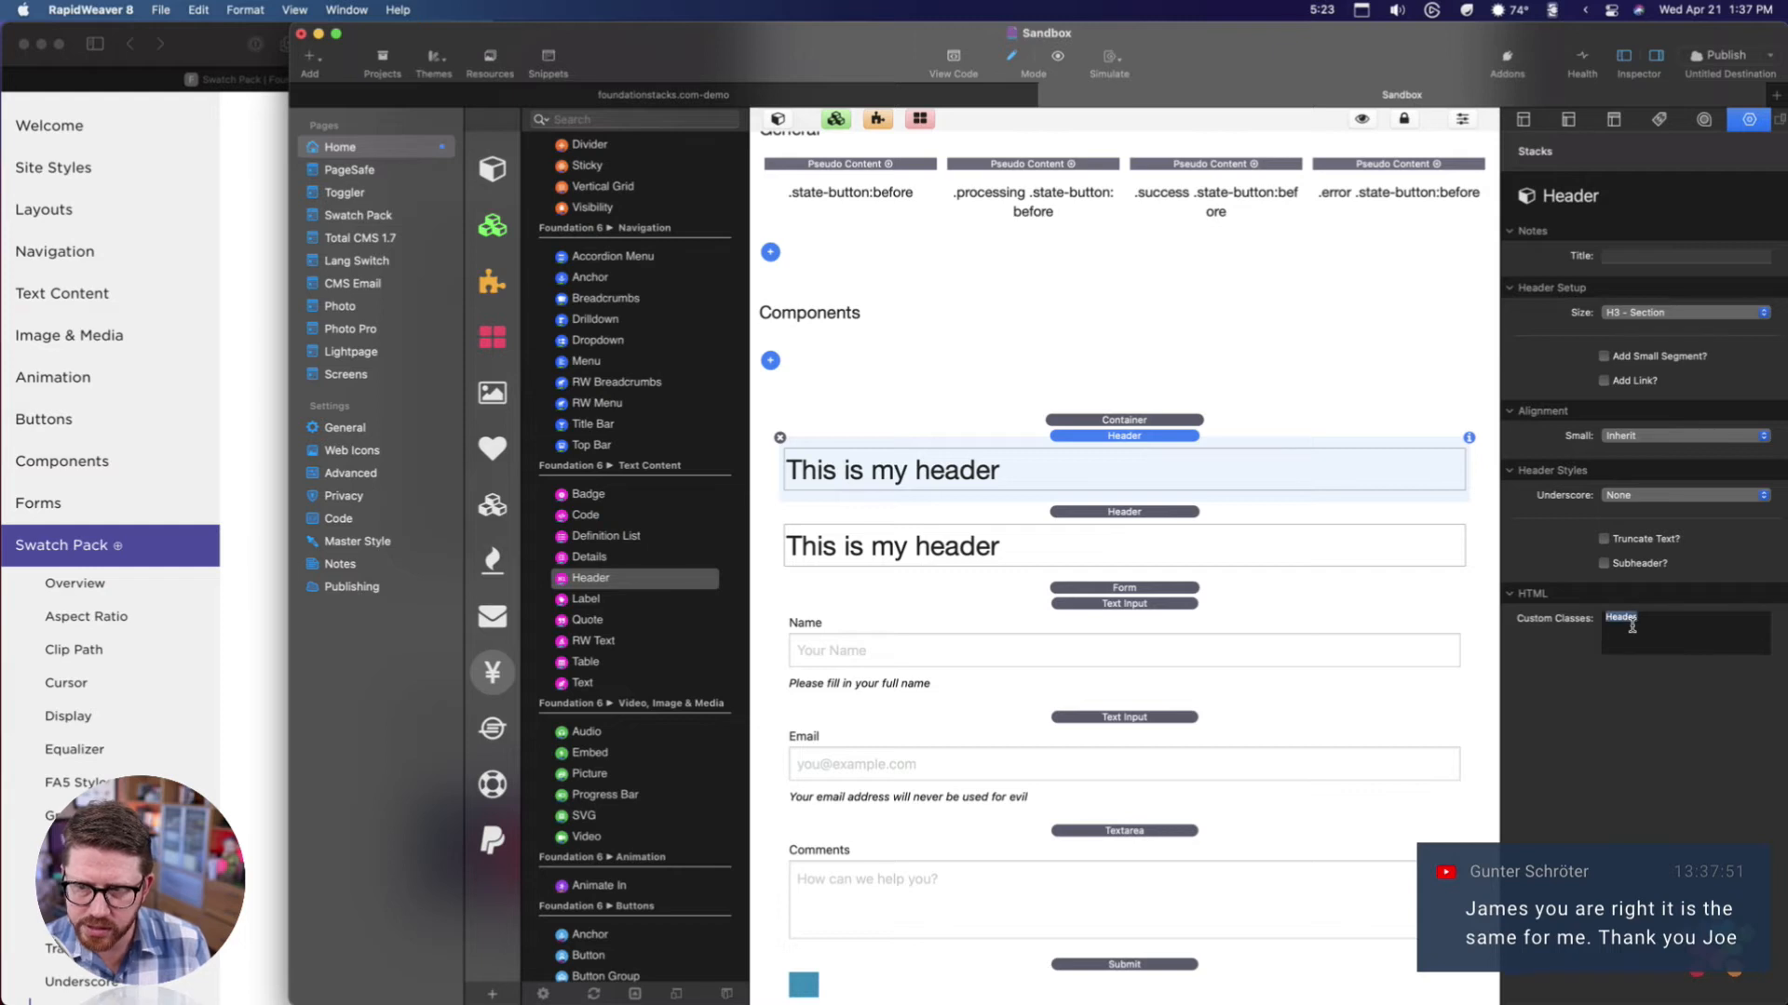
{"action": "type", "text": "myhea"}
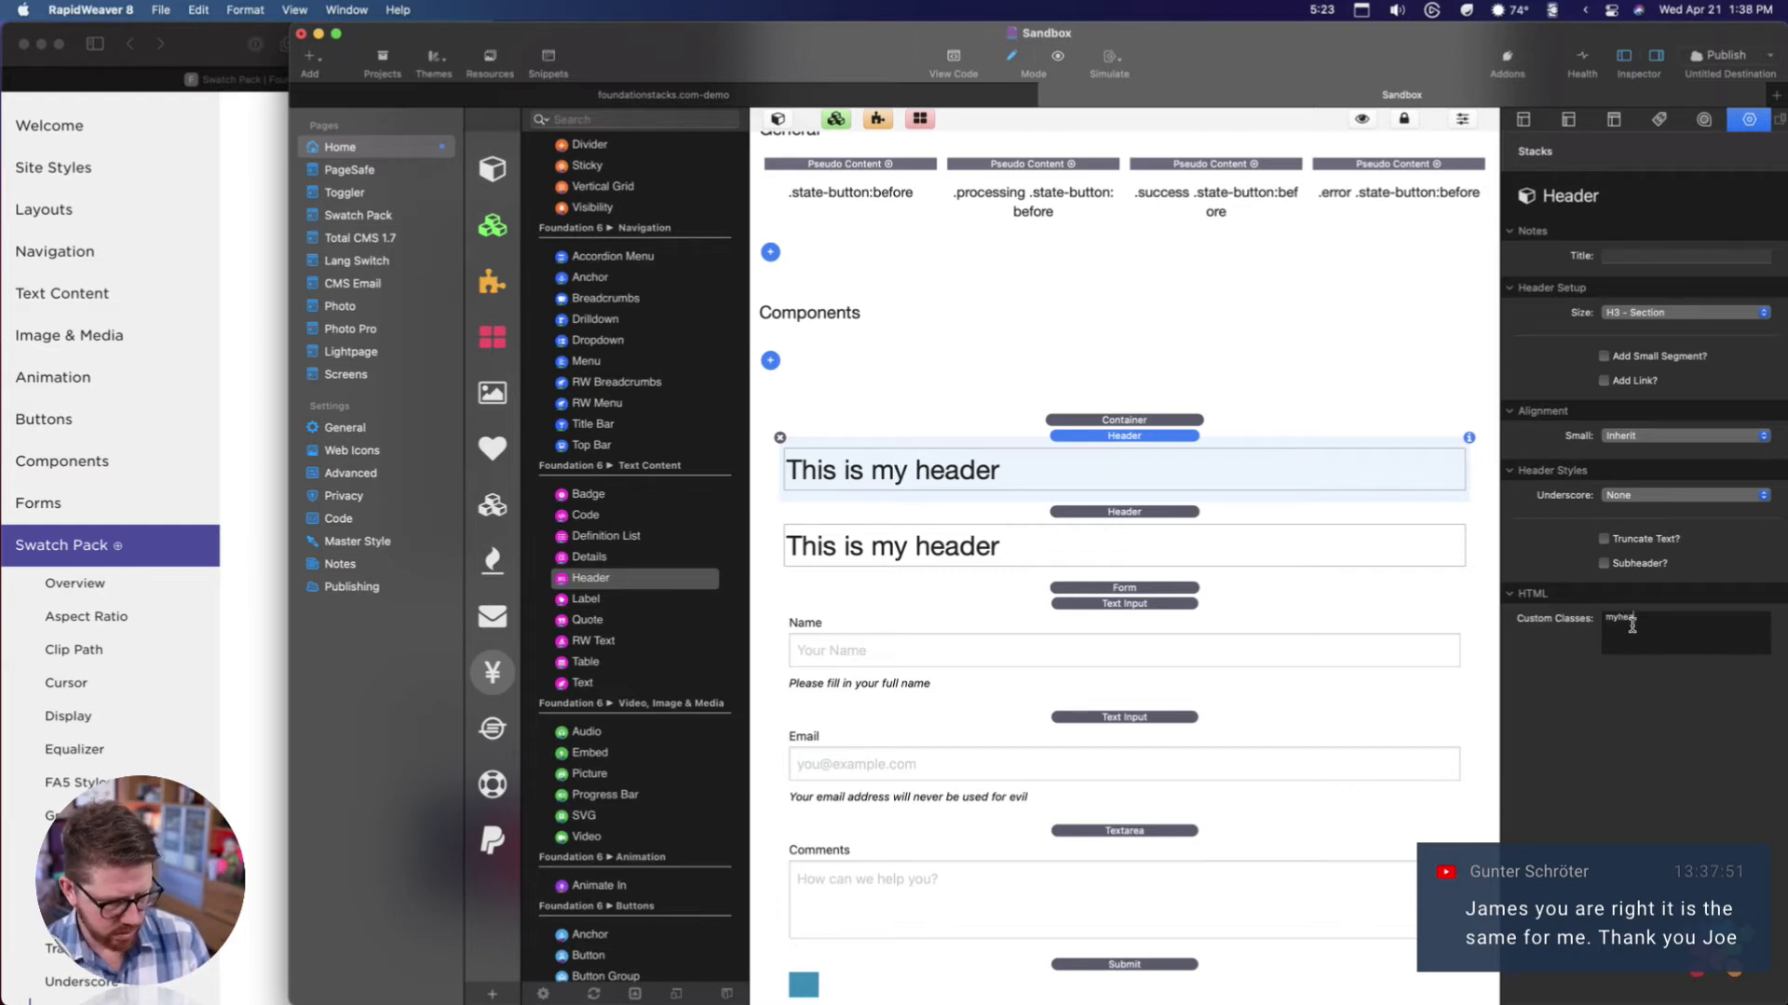
{"action": "type", "text": "d"}
{"action": "double_click", "coordinate": [1634, 626]}
{"action": "key", "text": "super+c"}
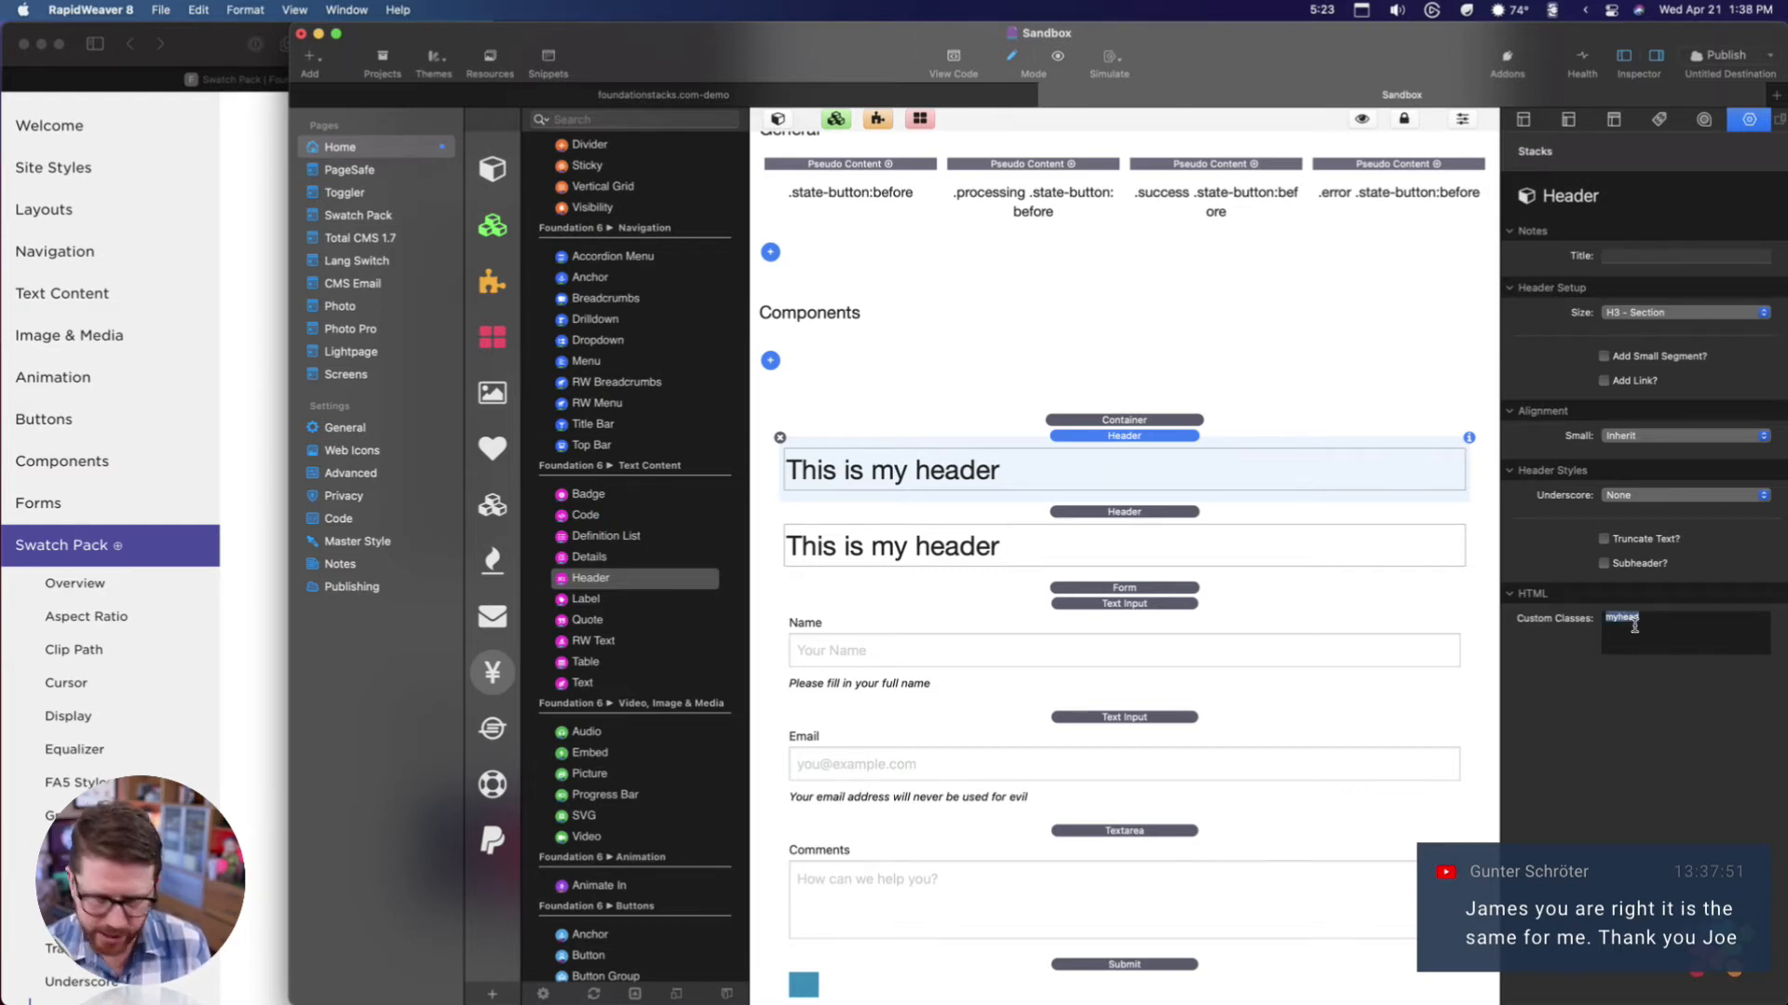
{"action": "left_click", "coordinate": [1149, 538]}
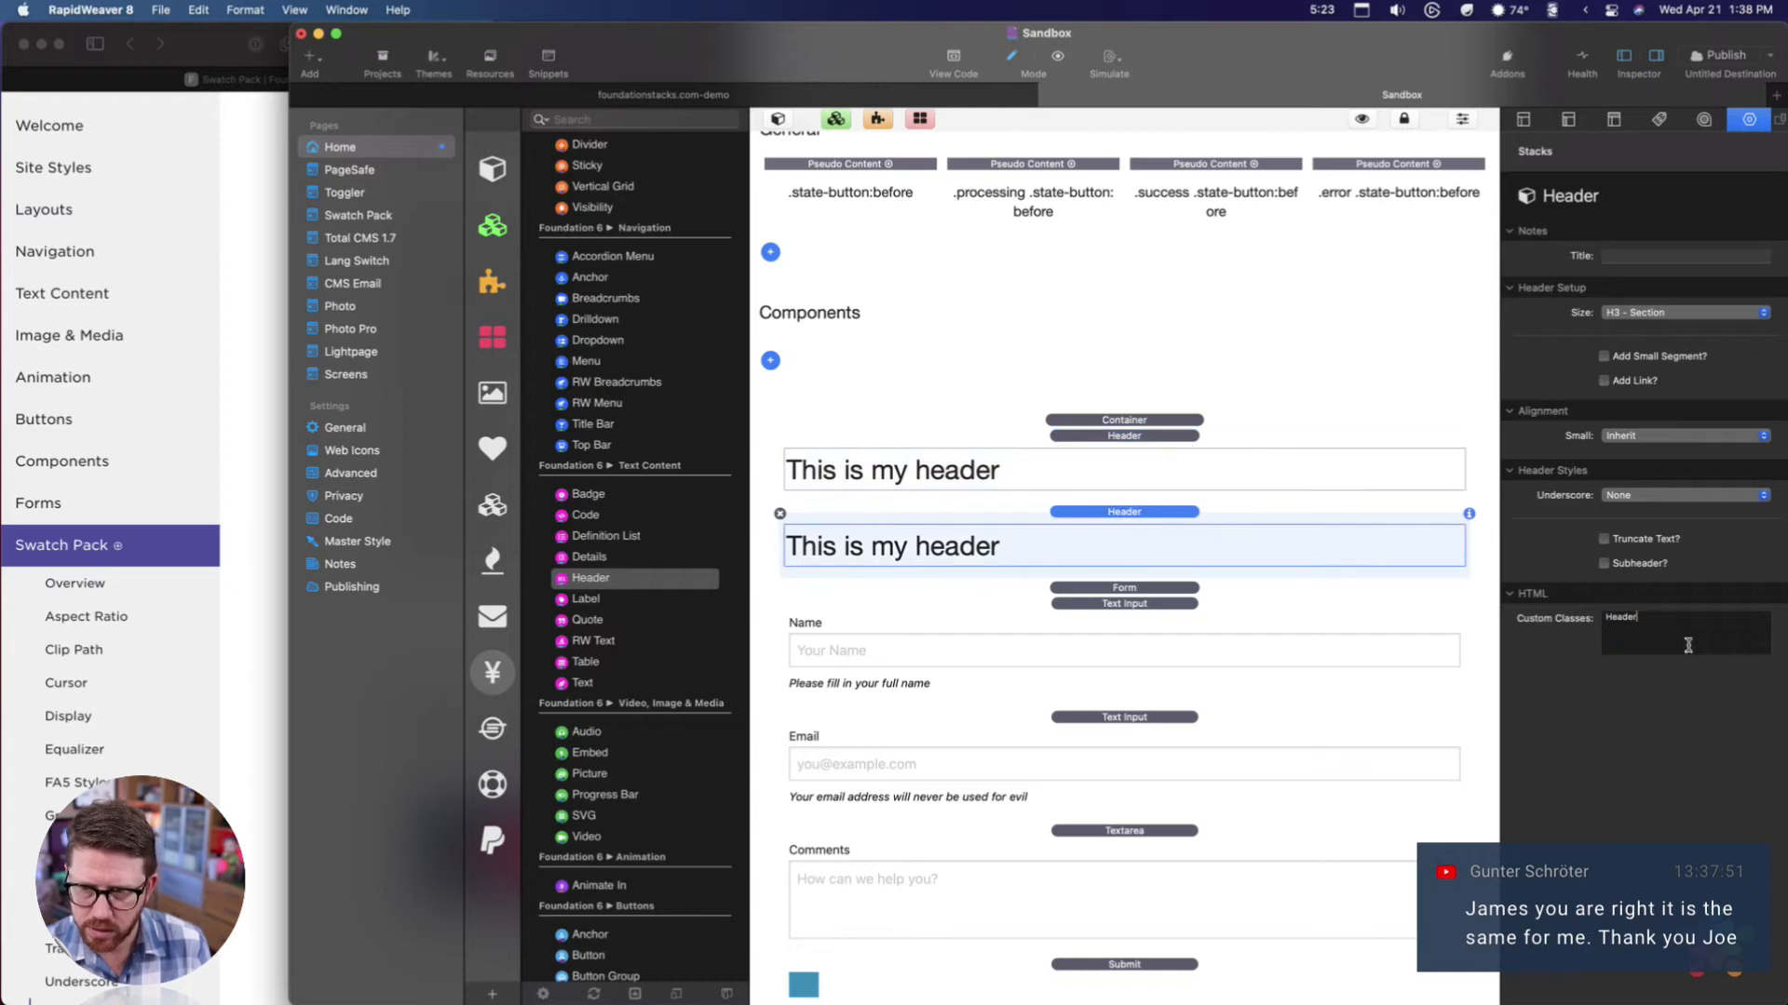
{"action": "key", "text": "super+a"}
{"action": "key", "text": "super+v"}
{"action": "left_click", "coordinate": [1080, 438]}
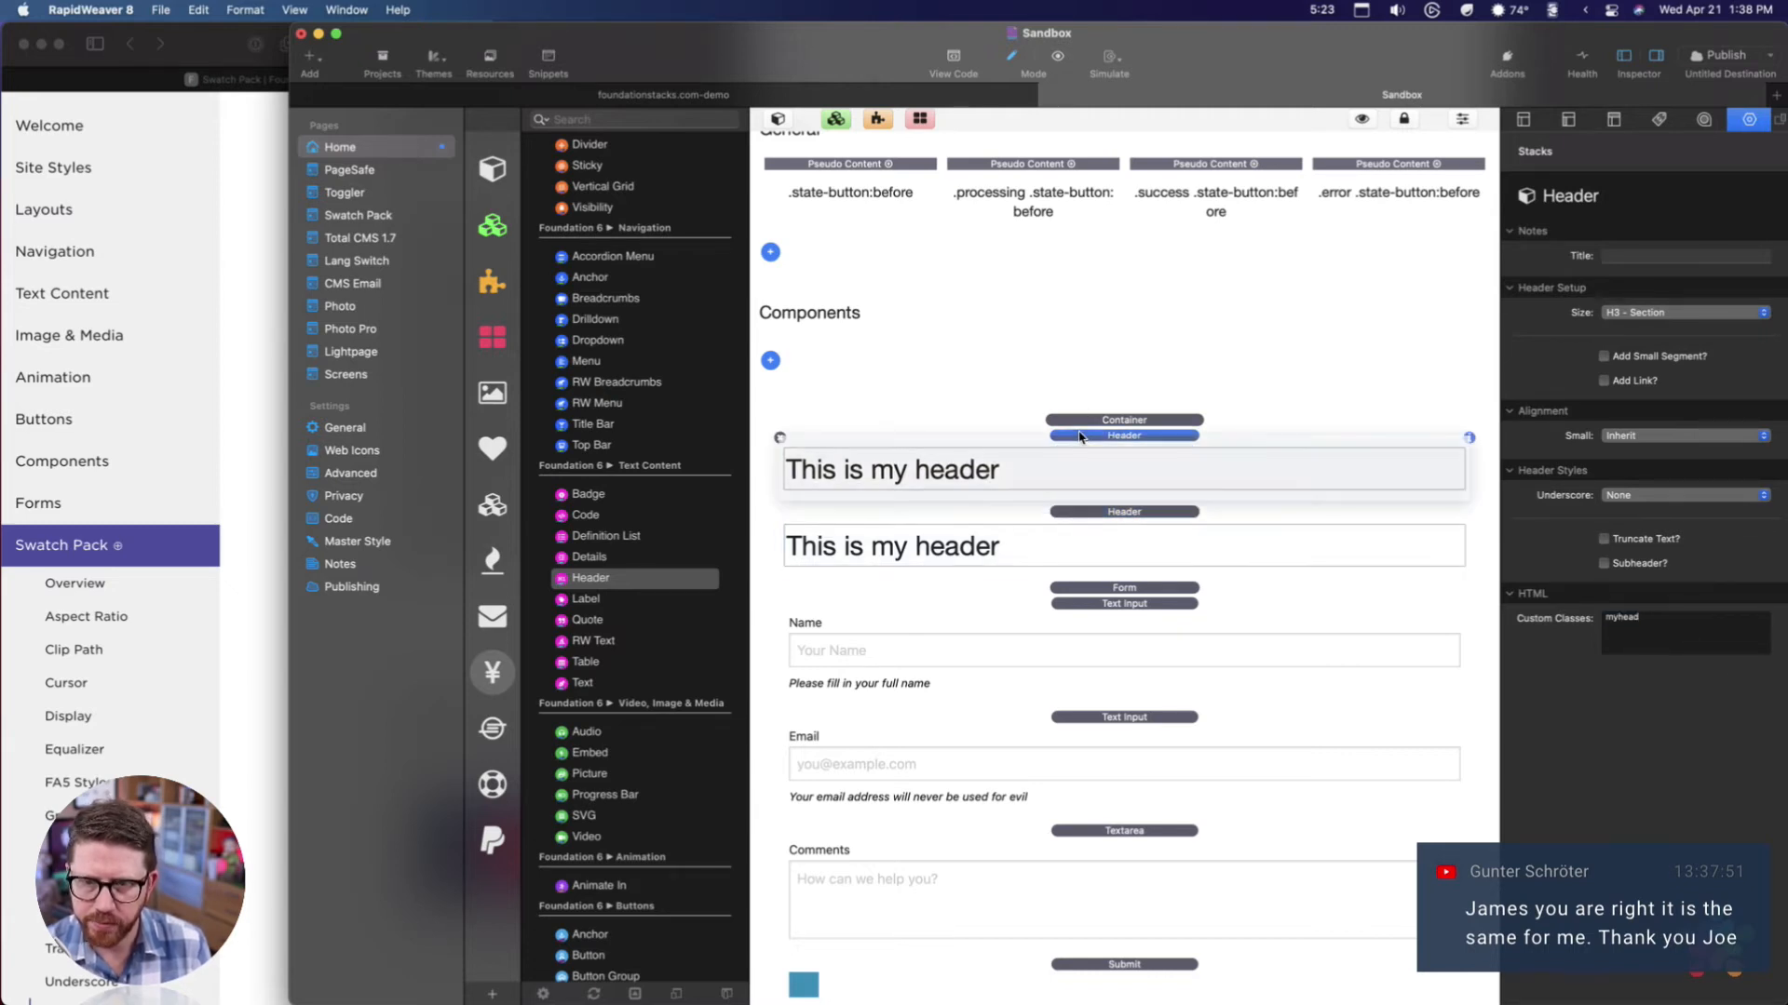
Add a Pseudo Content swatch to the General section with the content "Live Stream " and the class myhead.
{"action": "scroll", "coordinate": [908, 246], "scroll_direction": "up", "scroll_amount": 2}
{"action": "left_click", "coordinate": [774, 319]}
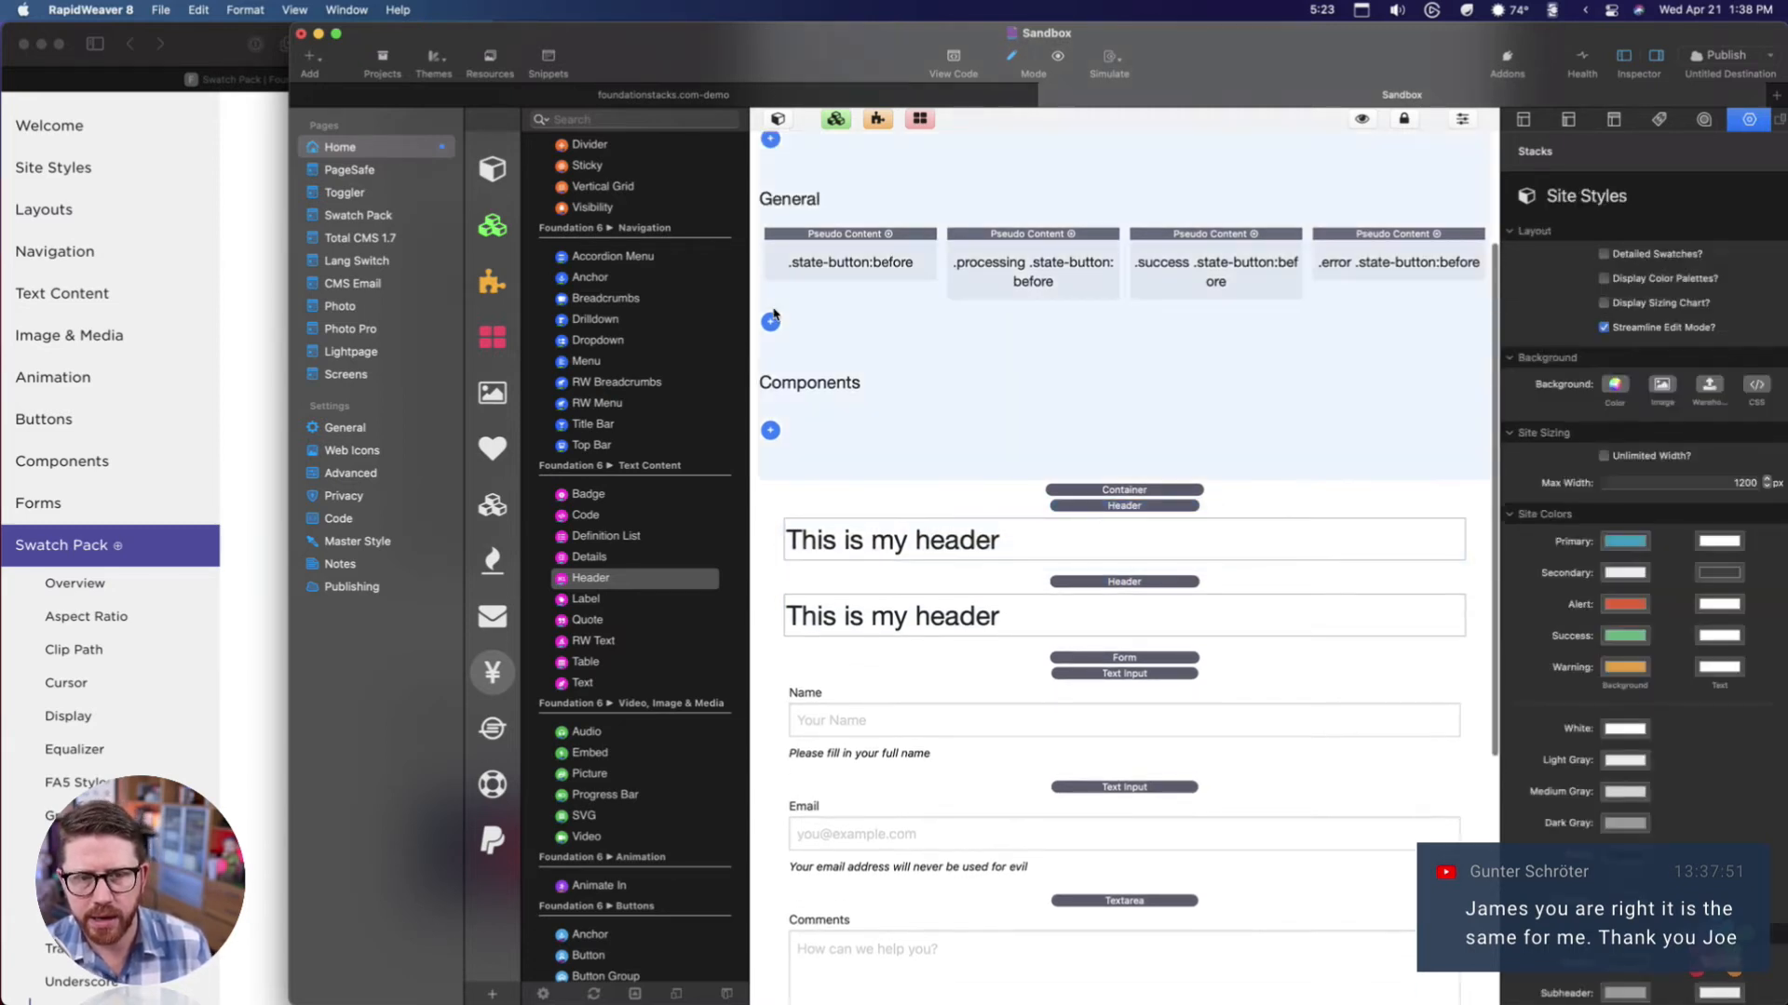
{"action": "left_click", "coordinate": [770, 321]}
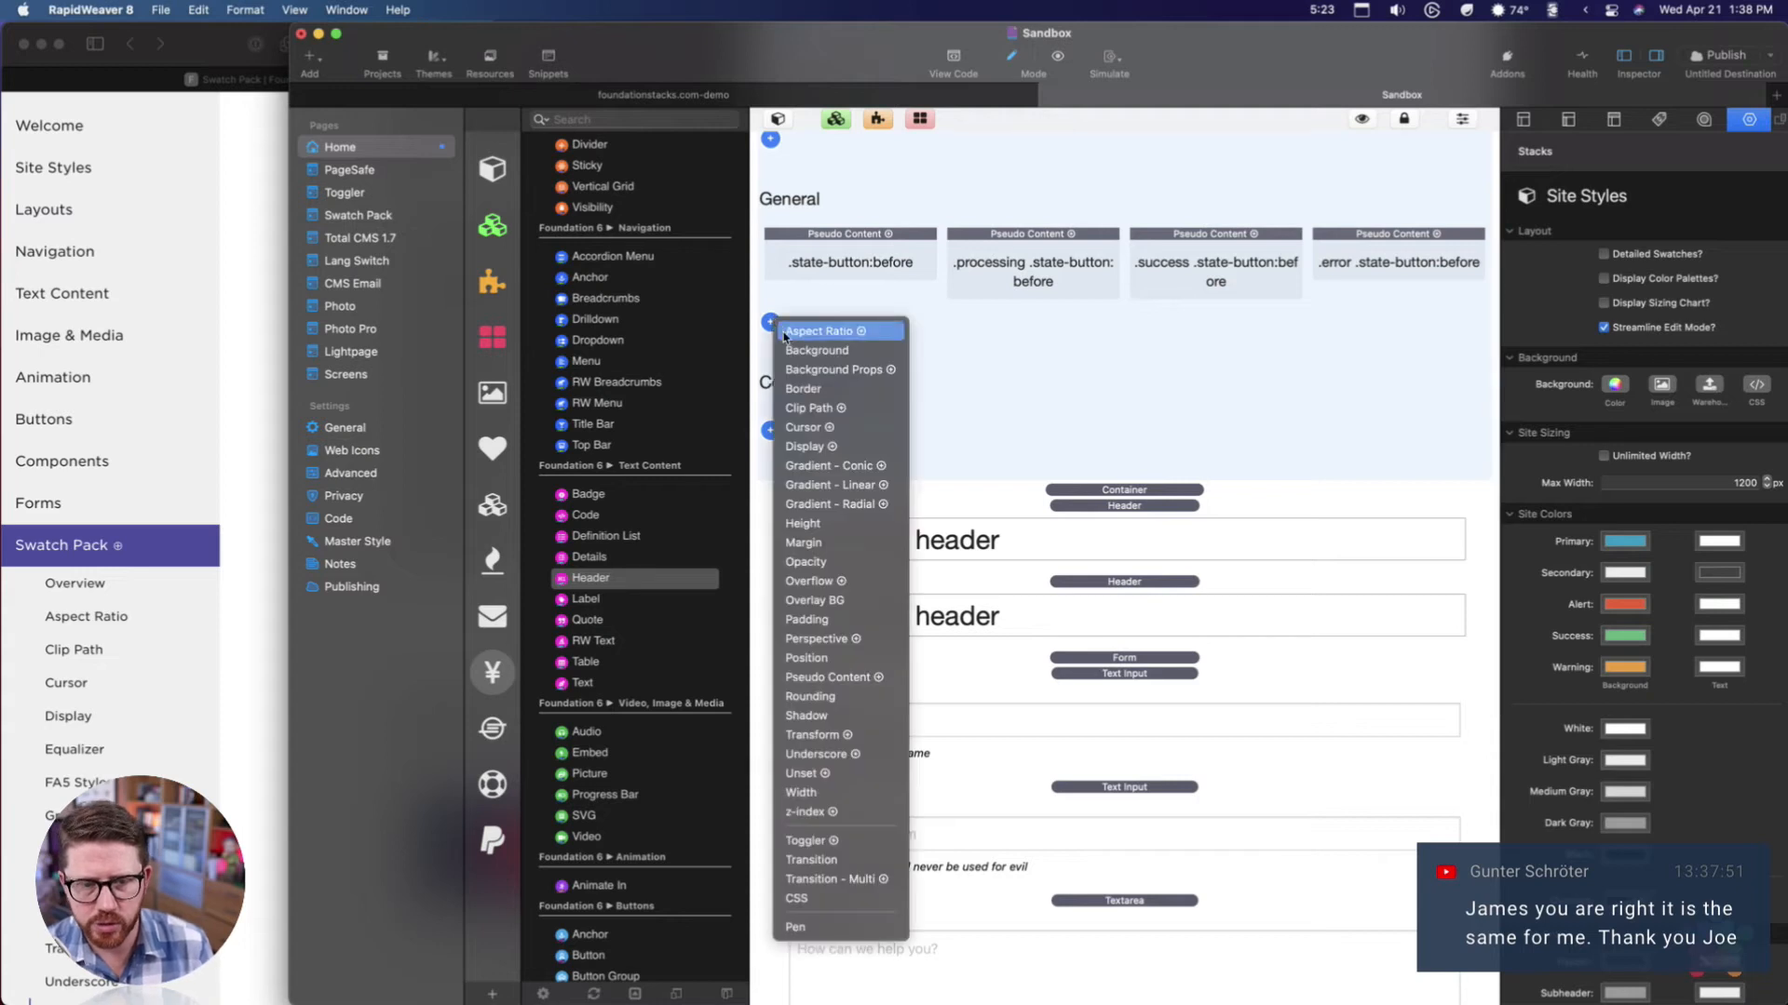
{"action": "left_click", "coordinate": [826, 677]}
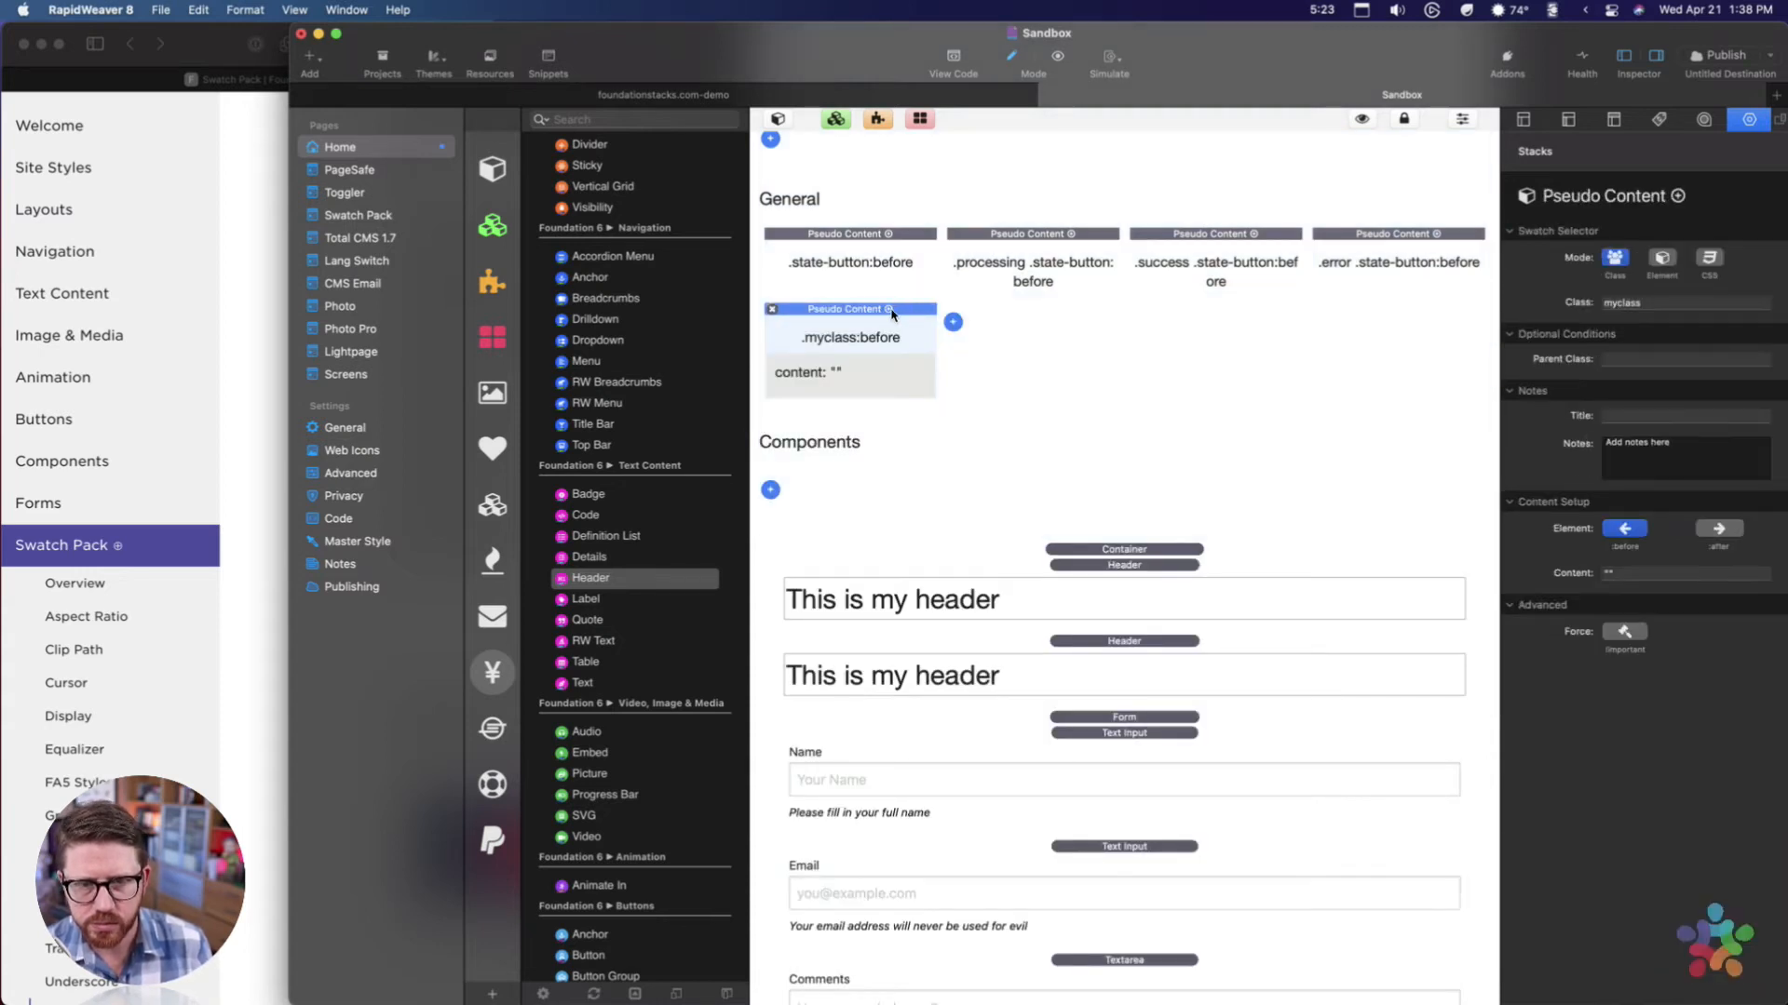
{"action": "left_click", "coordinate": [1664, 575]}
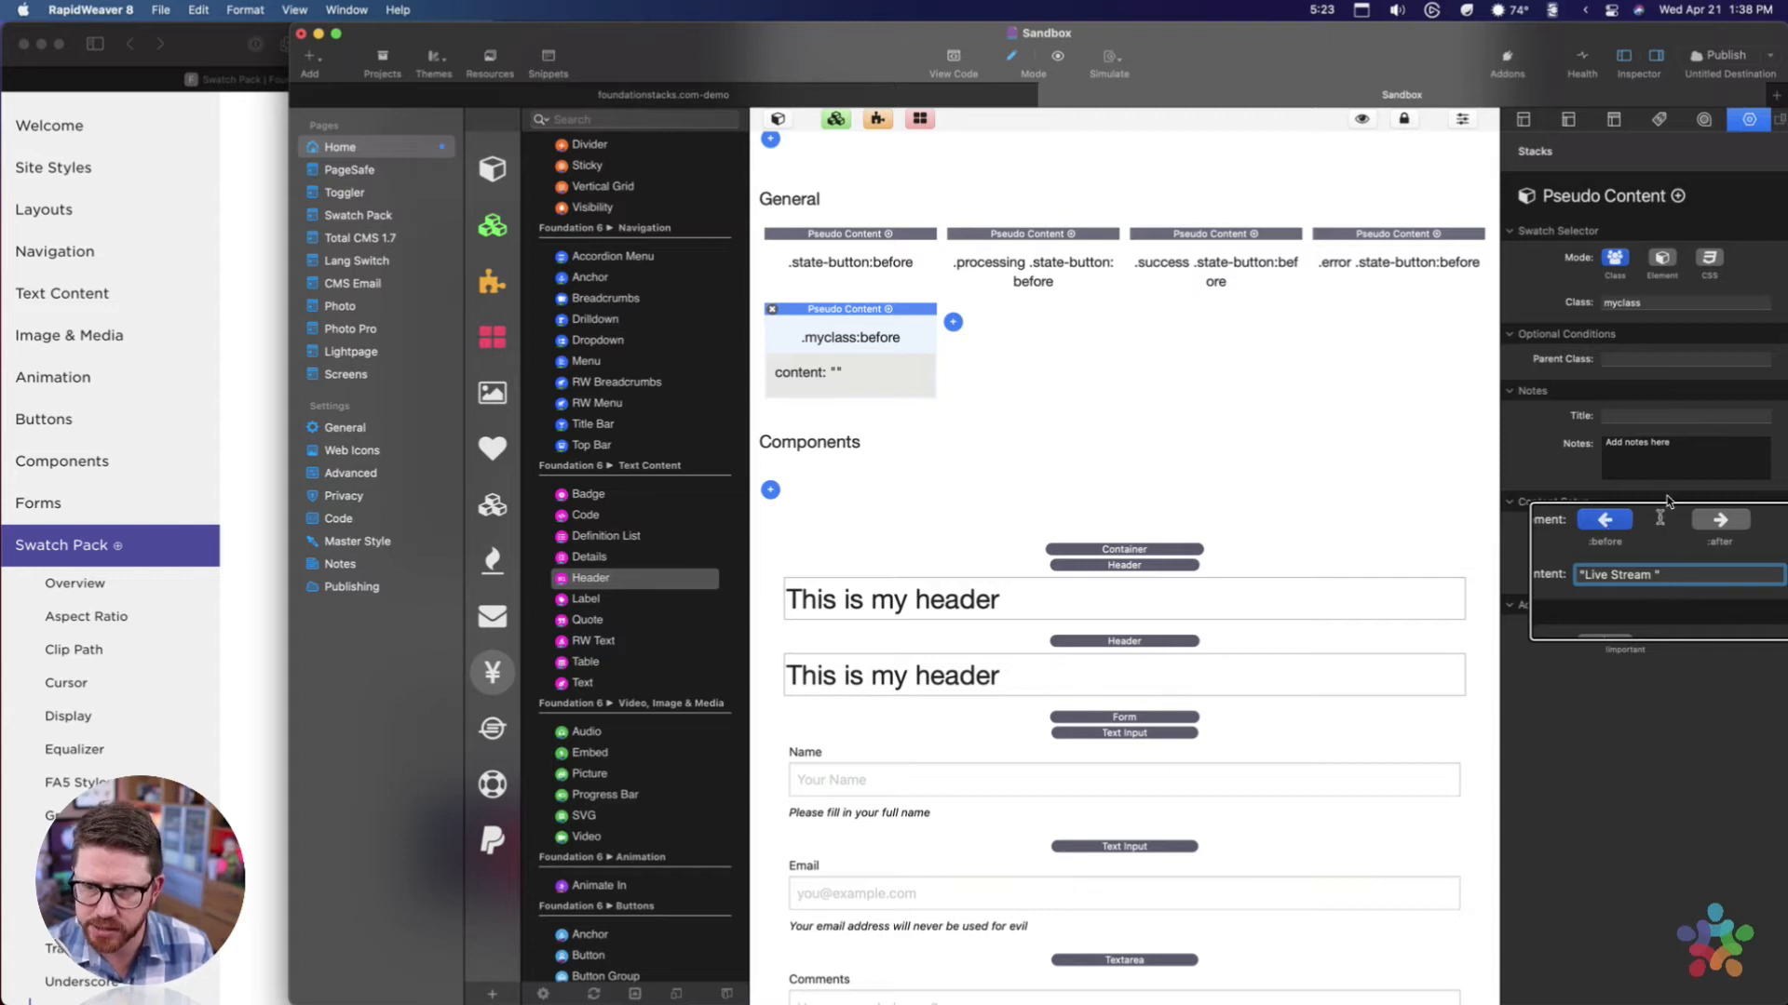
{"action": "left_click", "coordinate": [1649, 314]}
{"action": "type", "text": "myhead"}
{"action": "key", "text": "Tab"}
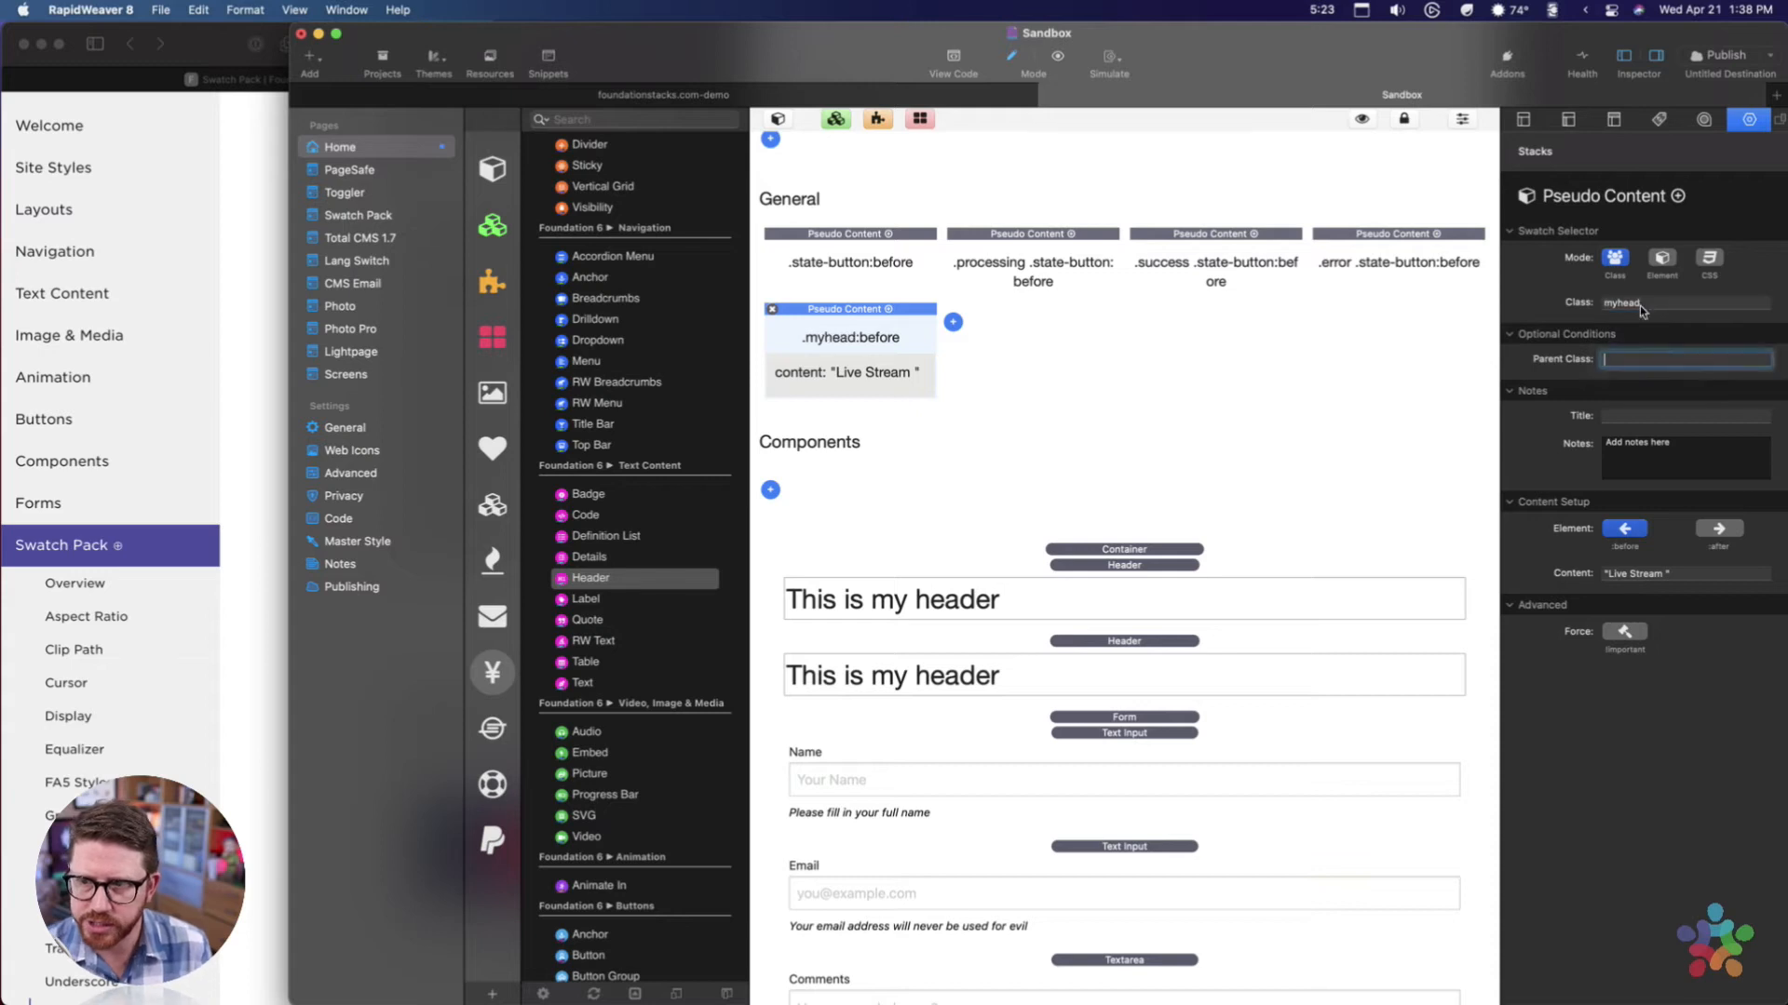
Preview the page in Safari to check the pseudo content on both headers, and return to RapidWeaver.
{"action": "left_click", "coordinate": [1116, 565]}
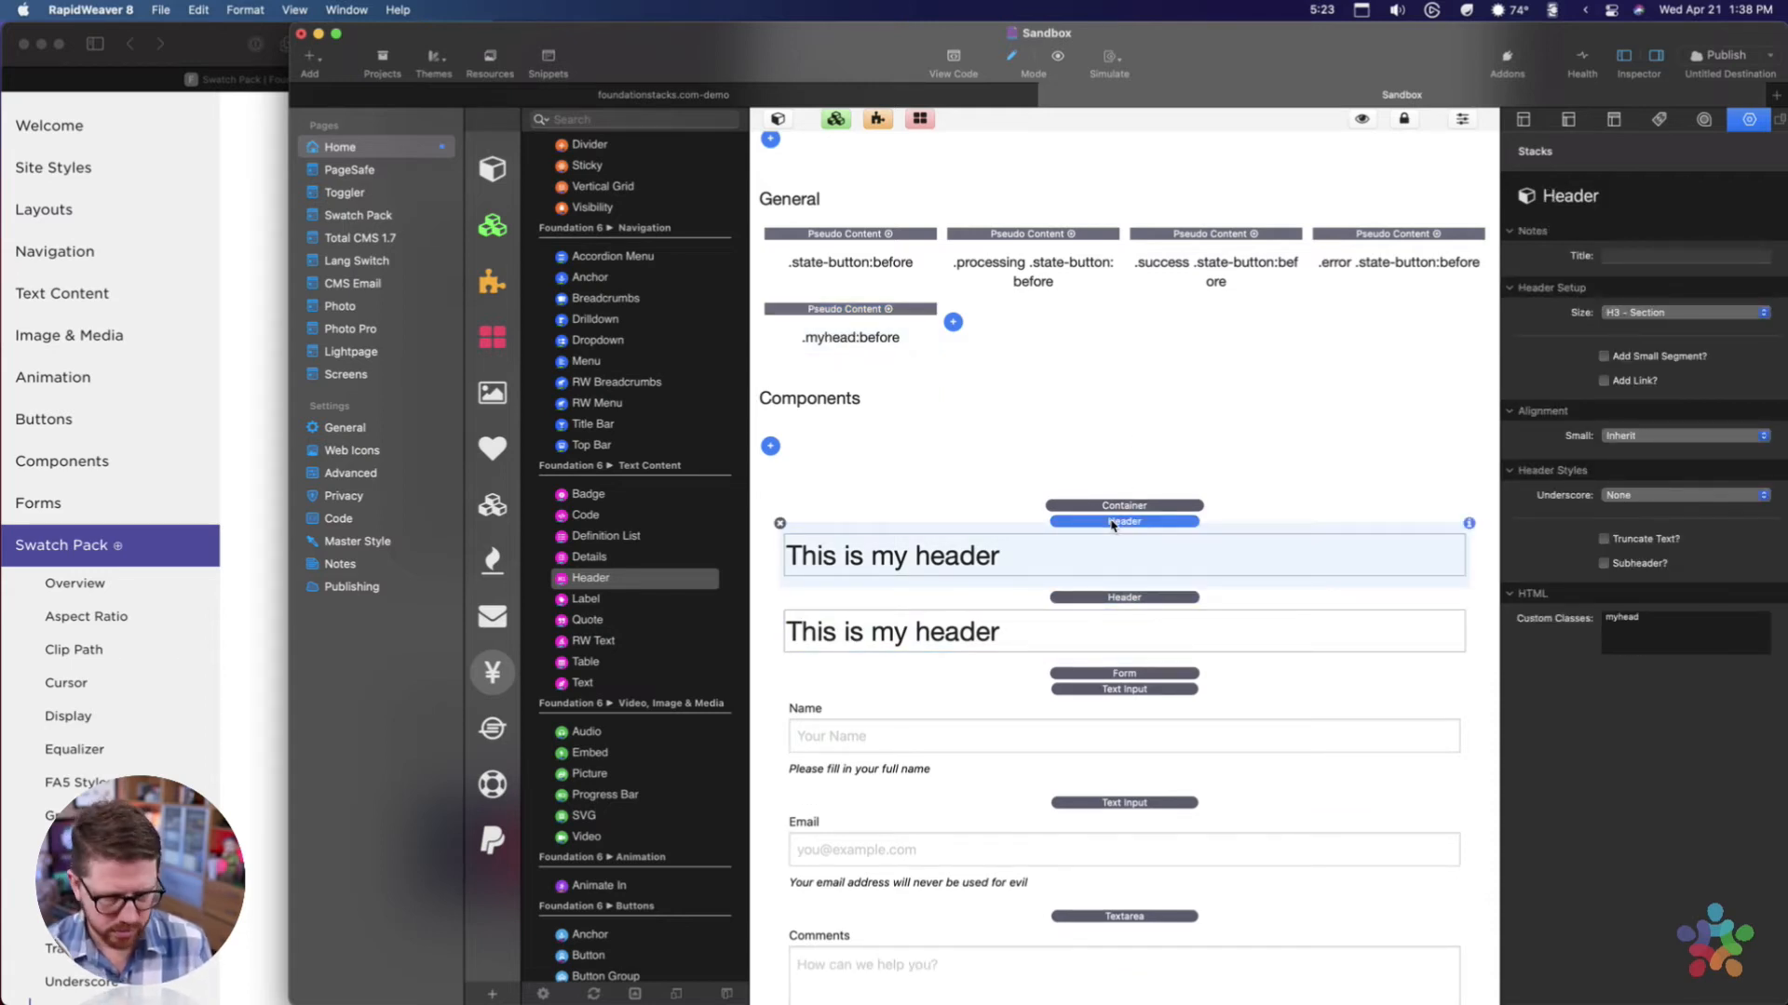
{"action": "key", "text": "super+shift+r"}
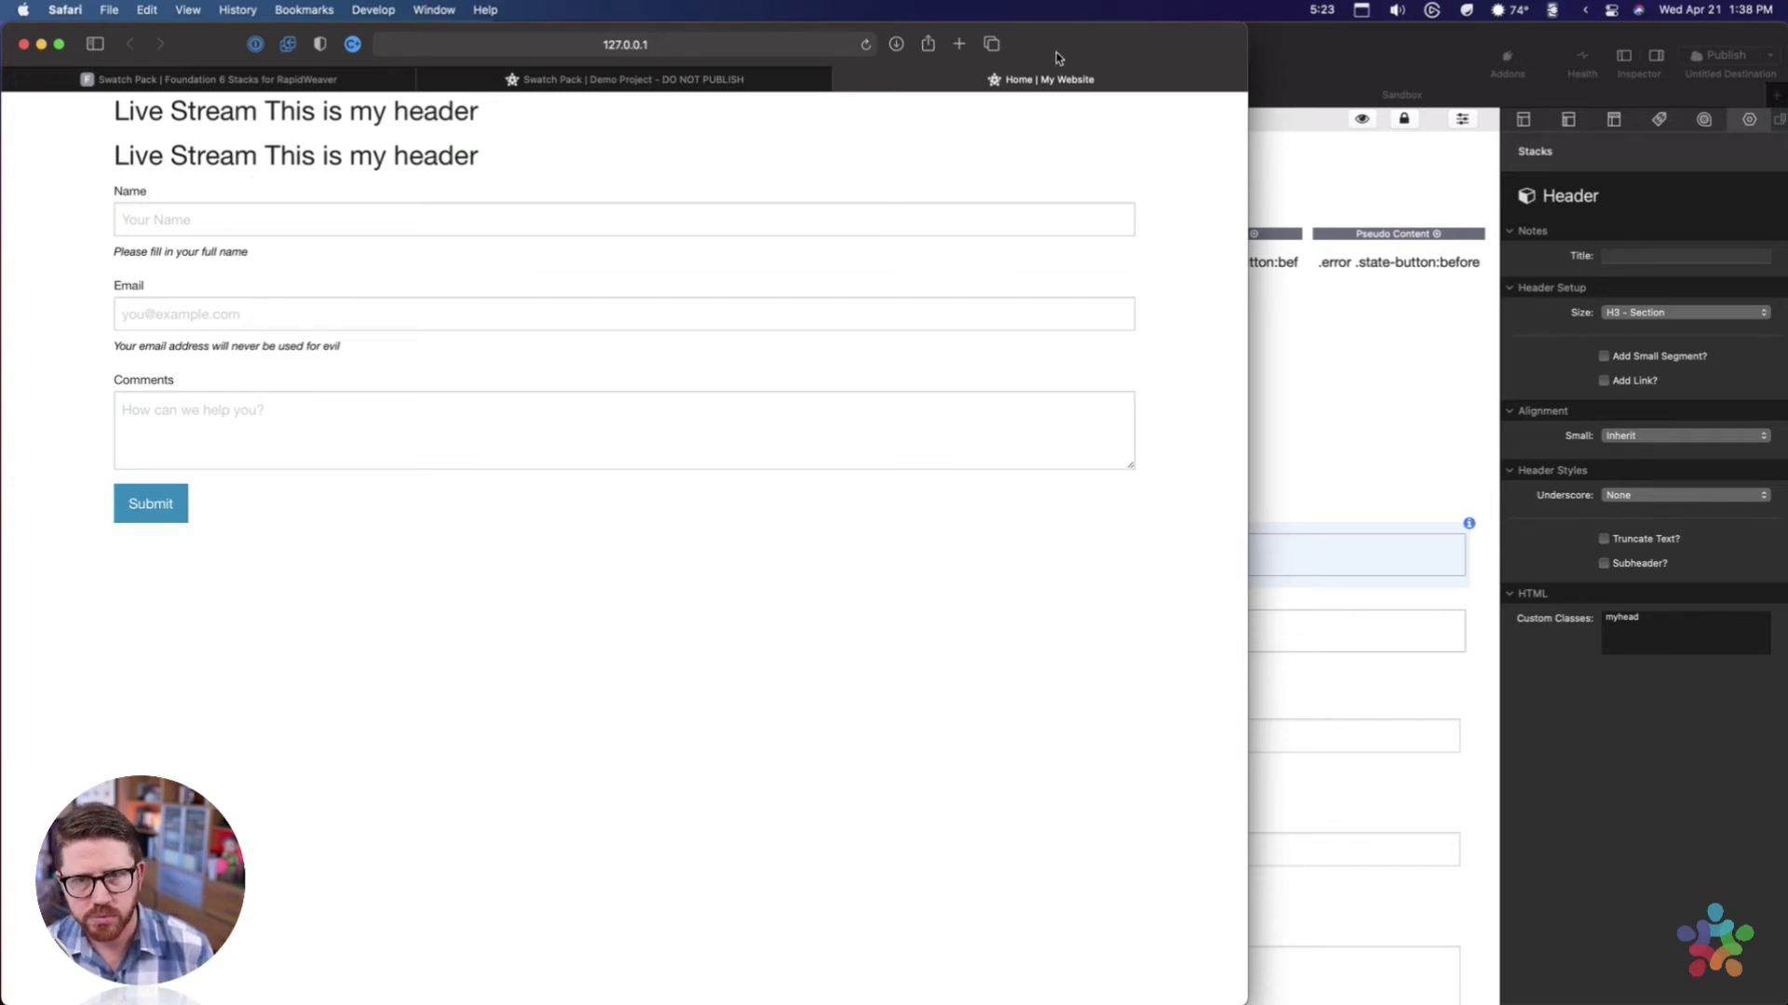
{"action": "left_click", "coordinate": [1267, 65]}
Switch the myhead swatch's pseudo element to after and reload the page preview in Safari to compare.
{"action": "left_click", "coordinate": [864, 310]}
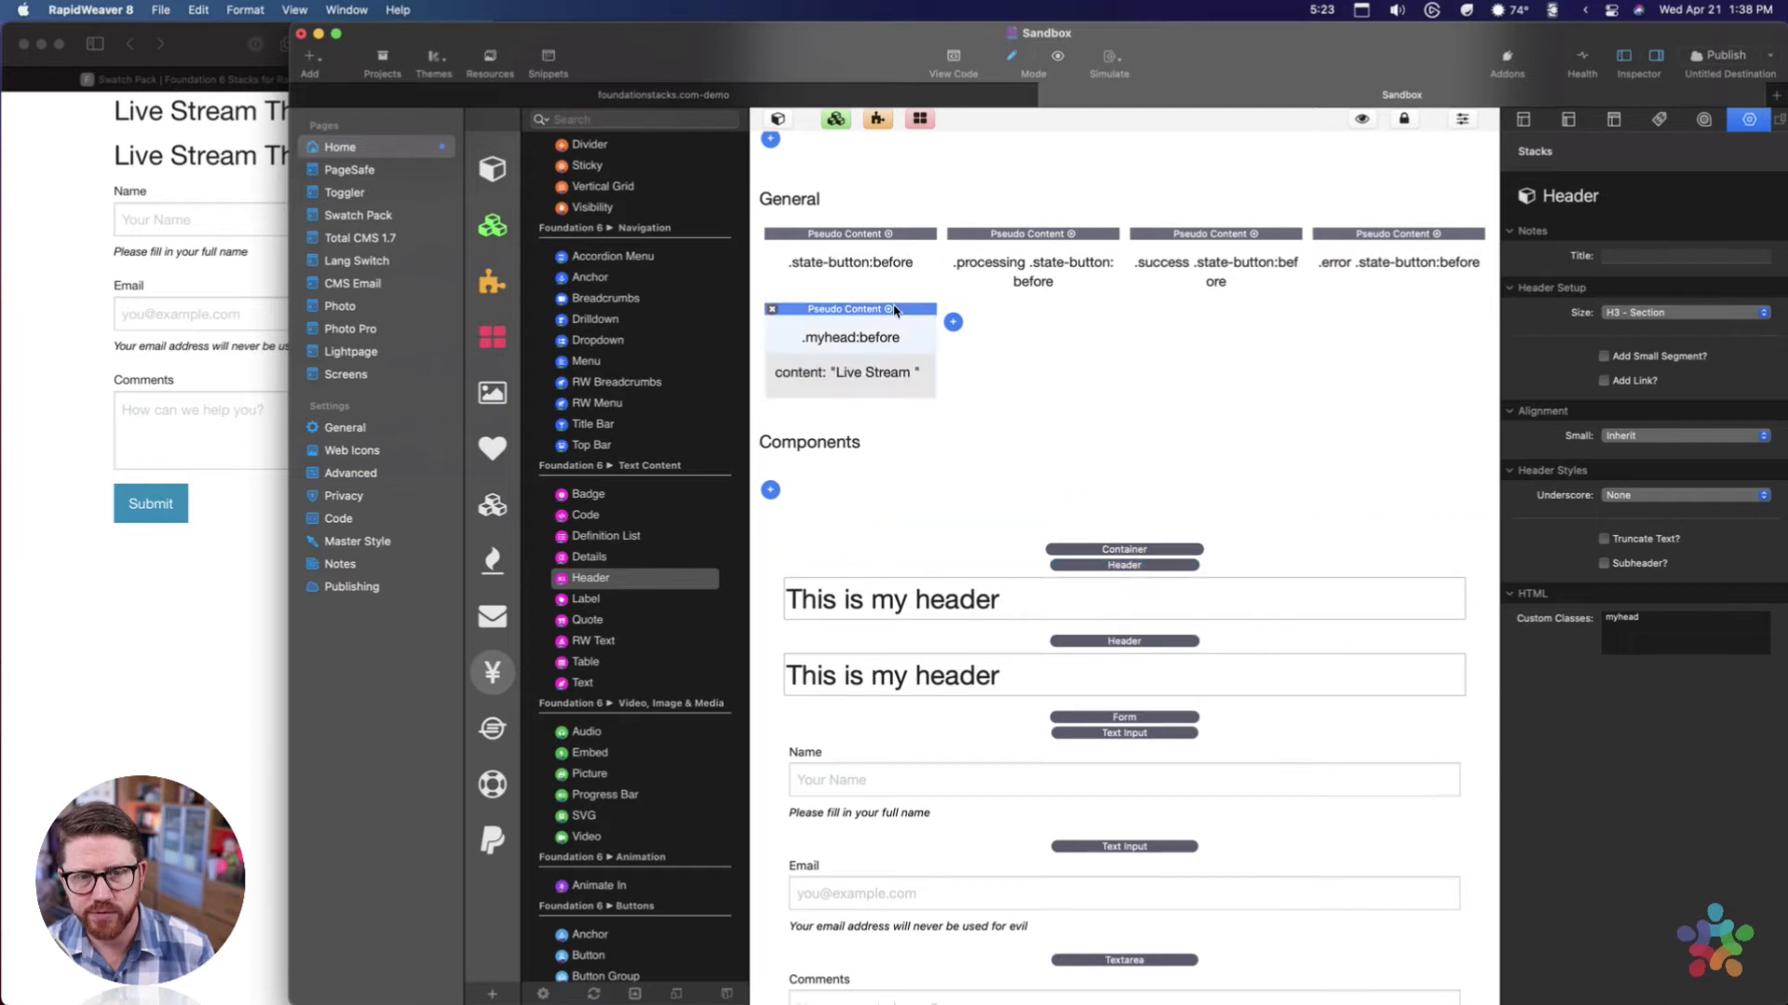
{"action": "left_click", "coordinate": [1721, 528]}
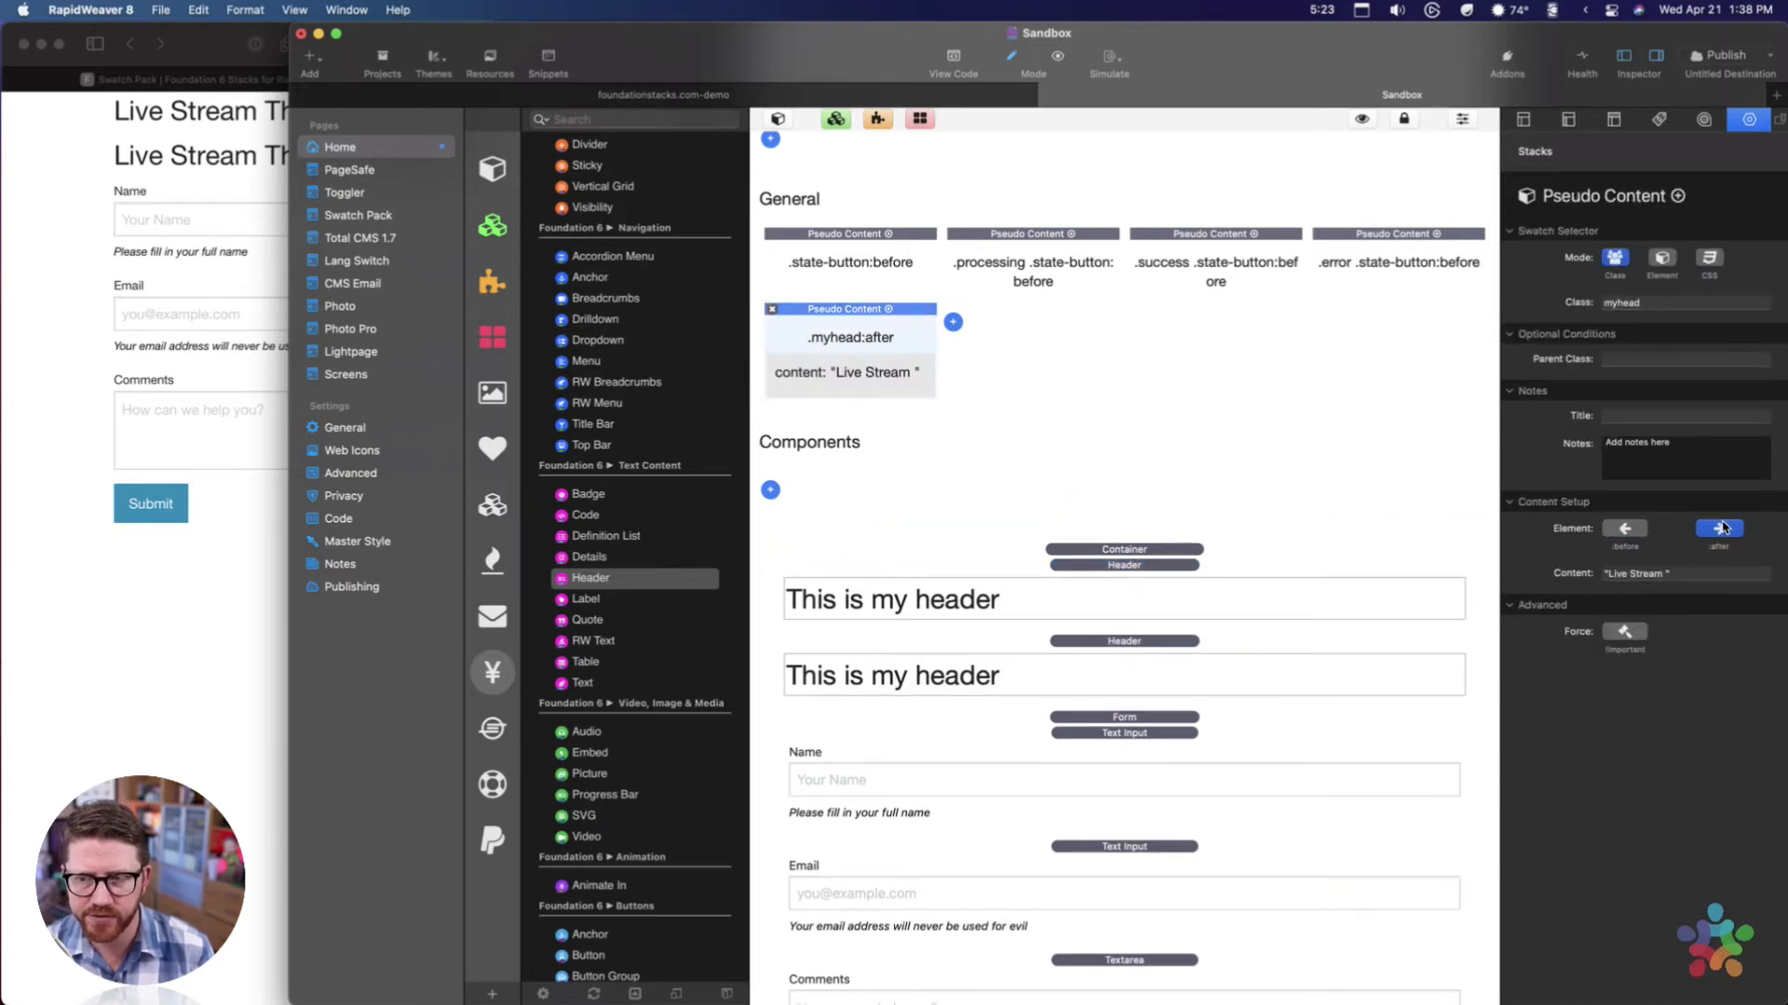
{"action": "key", "text": "super+Tab"}
{"action": "key", "text": "super+r"}
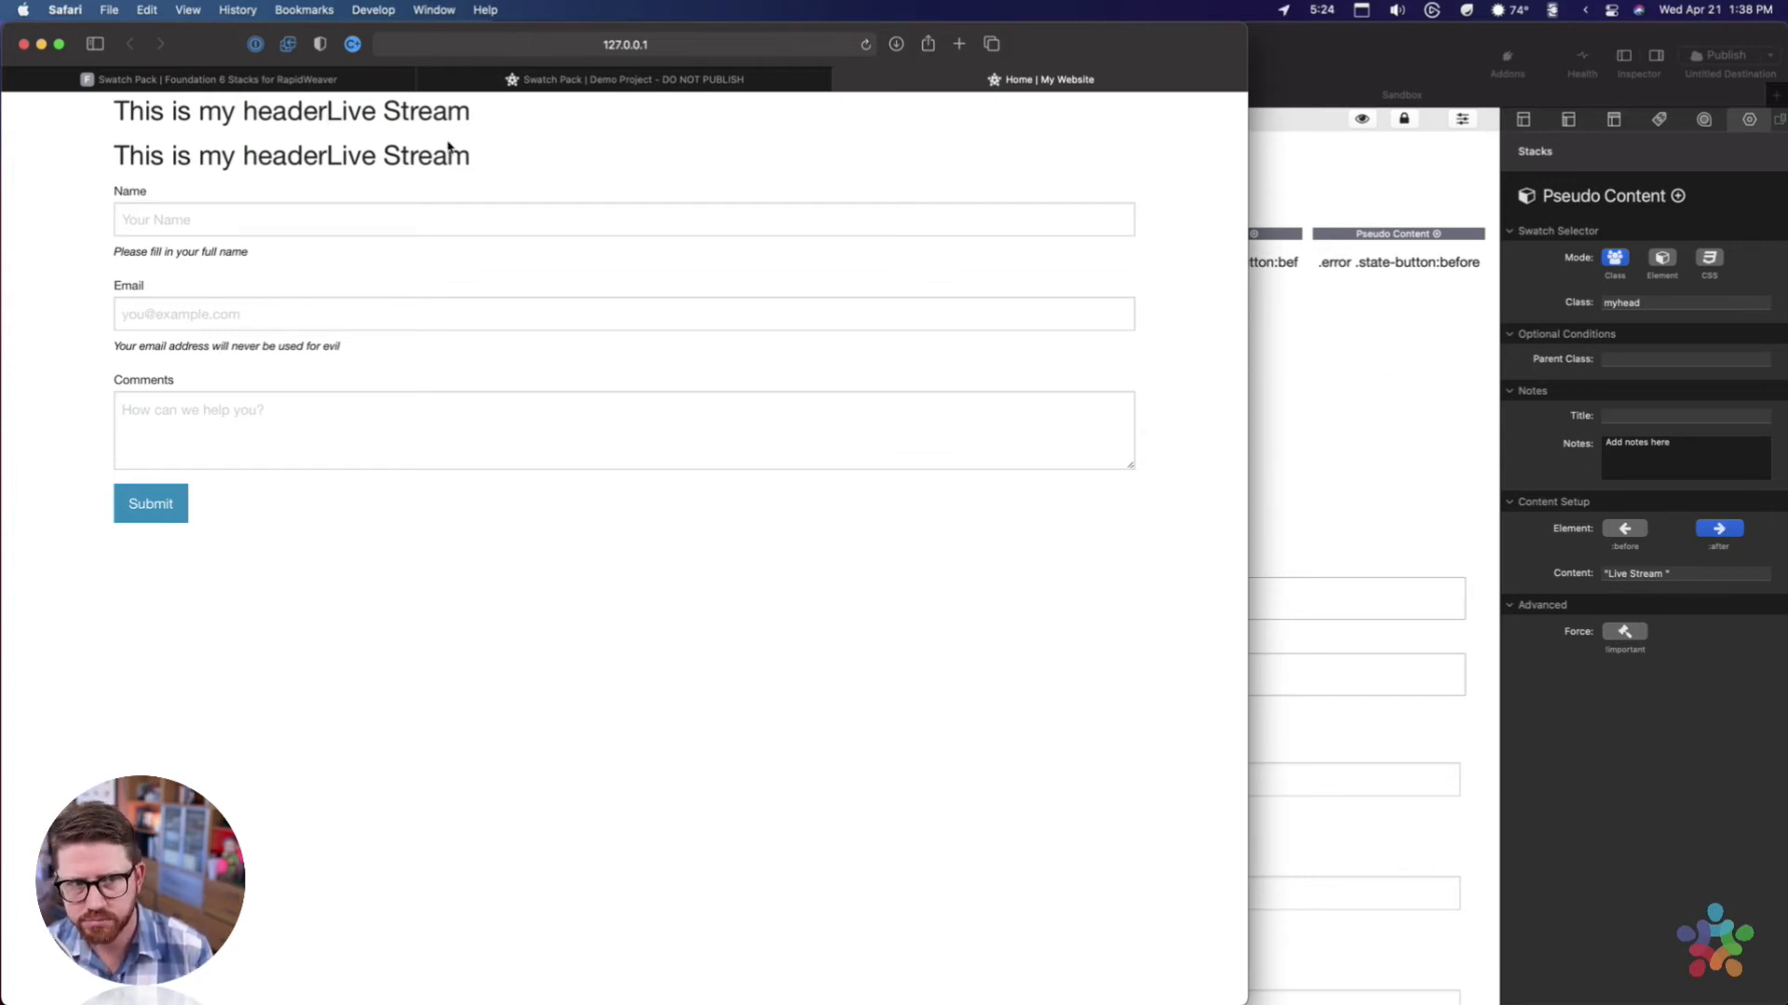
{"action": "left_click", "coordinate": [1383, 53]}
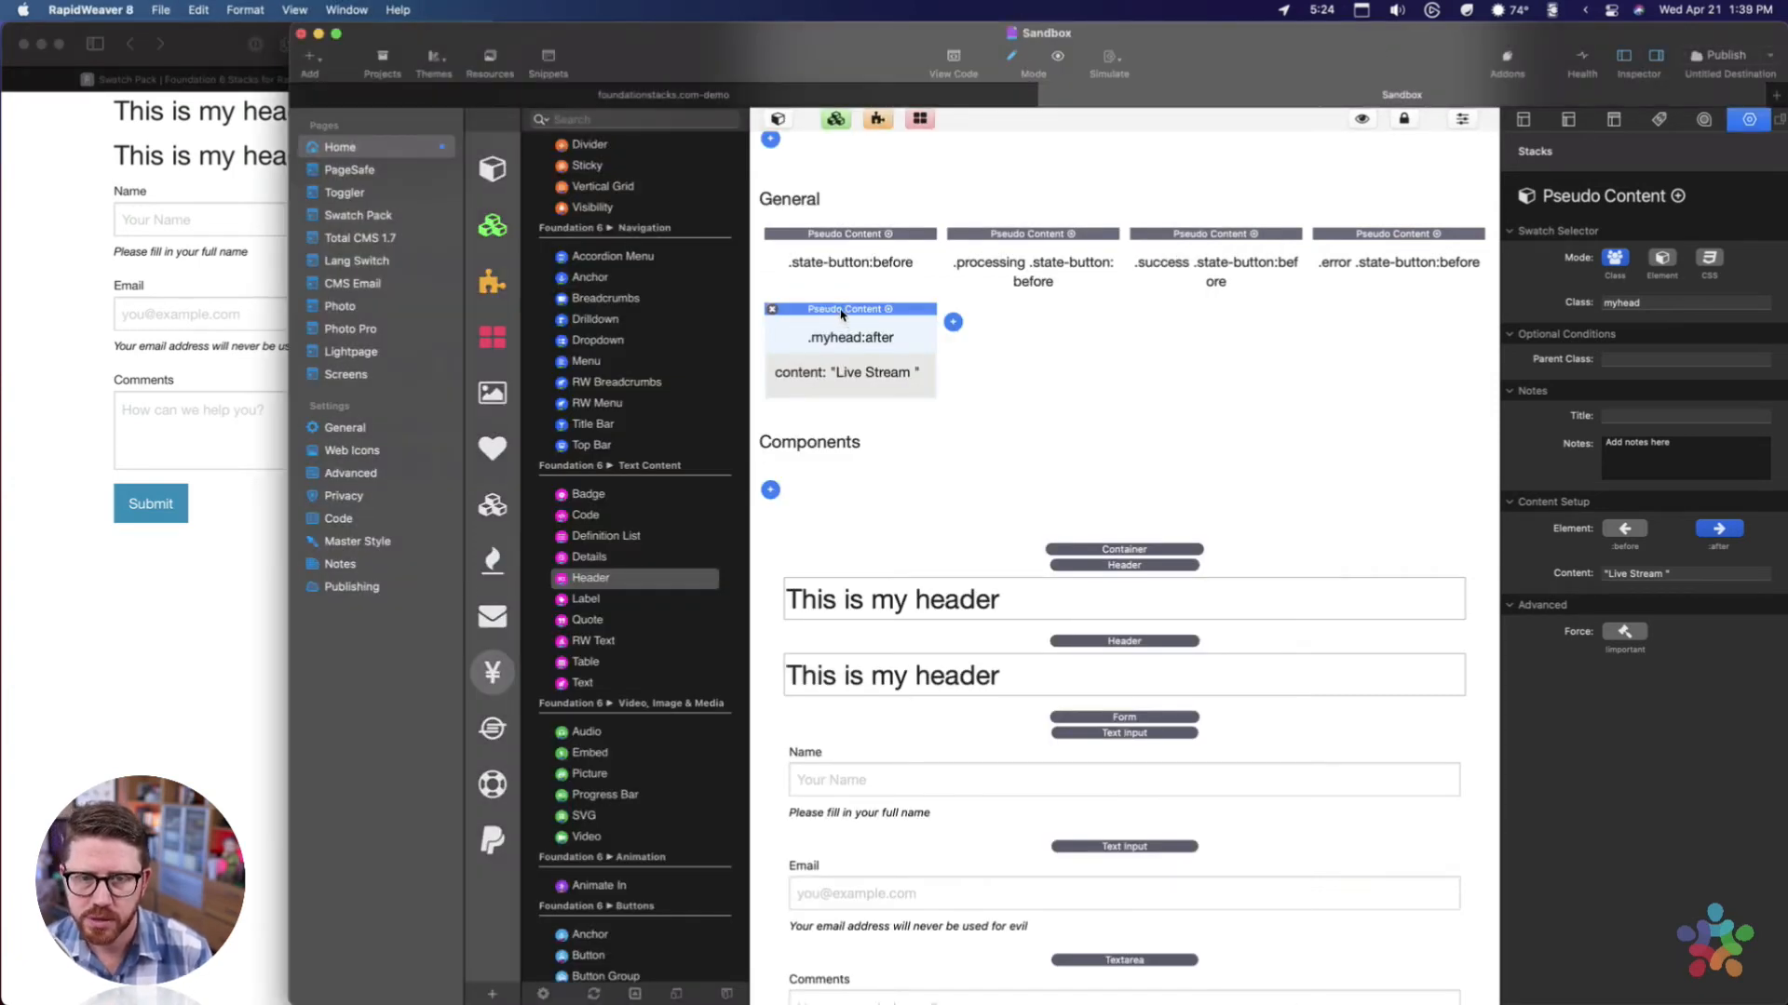
Delete the myhead Pseudo Content swatch and both Header stacks from the page.
{"action": "left_click", "coordinate": [772, 311]}
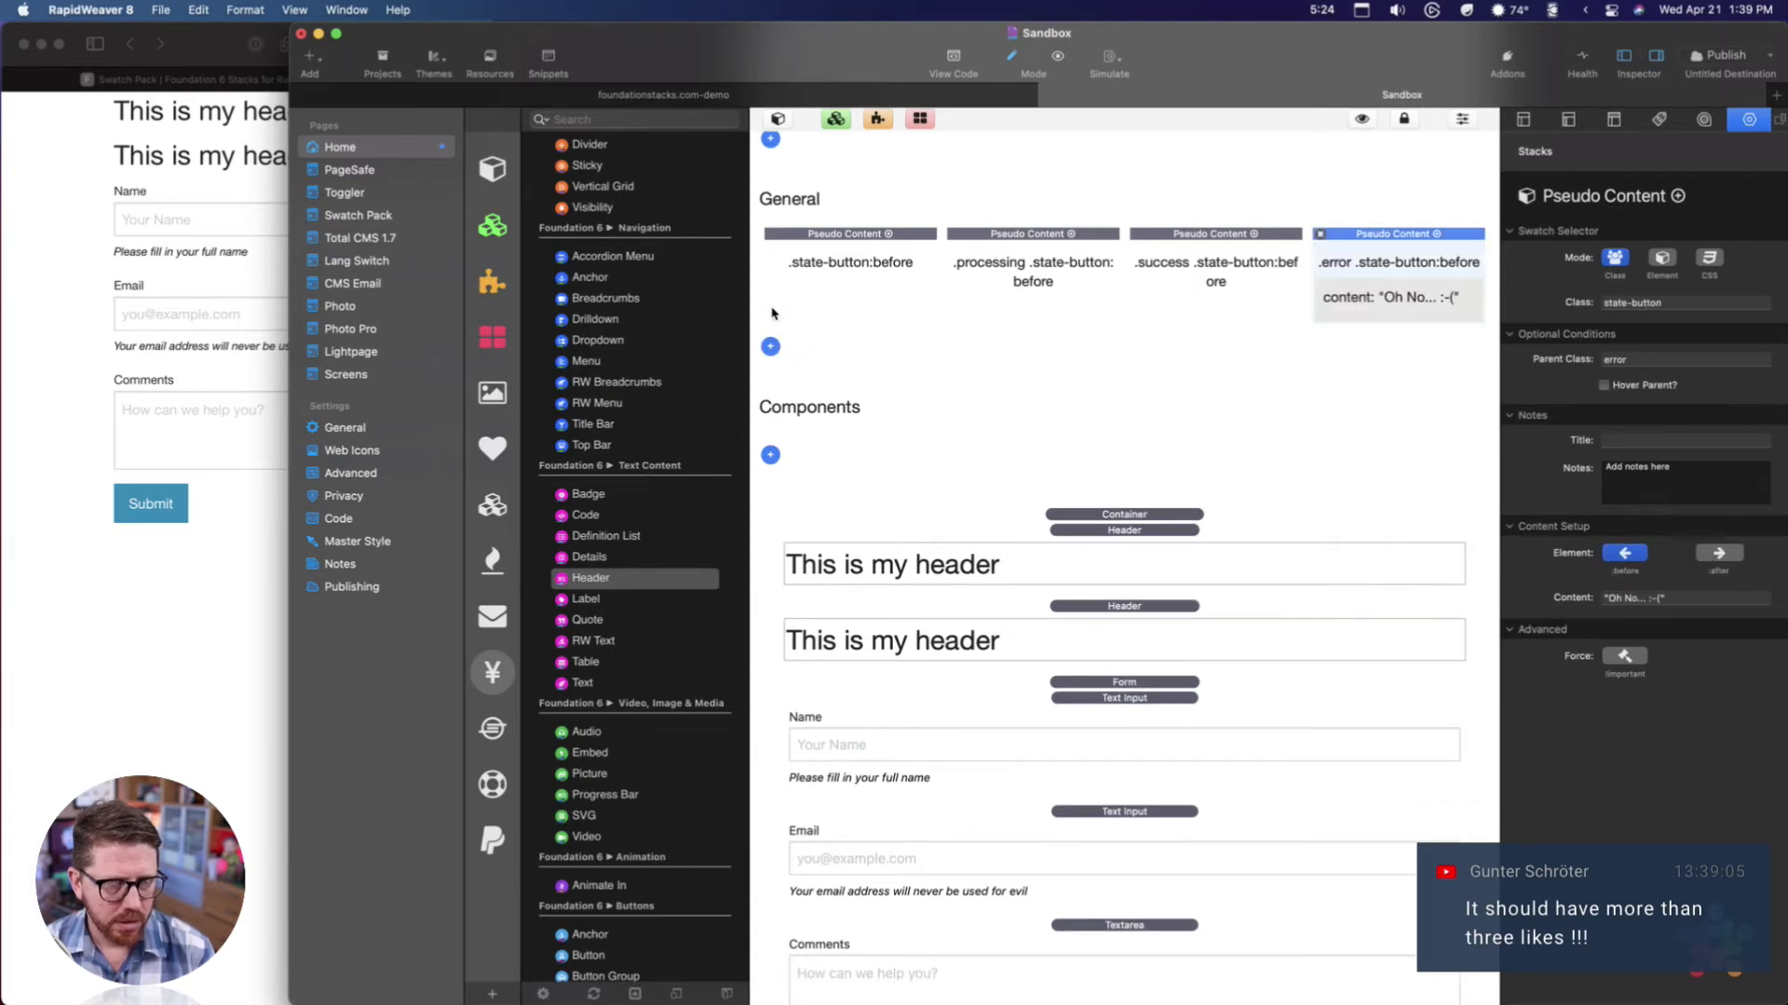
{"action": "left_click", "coordinate": [1073, 542]}
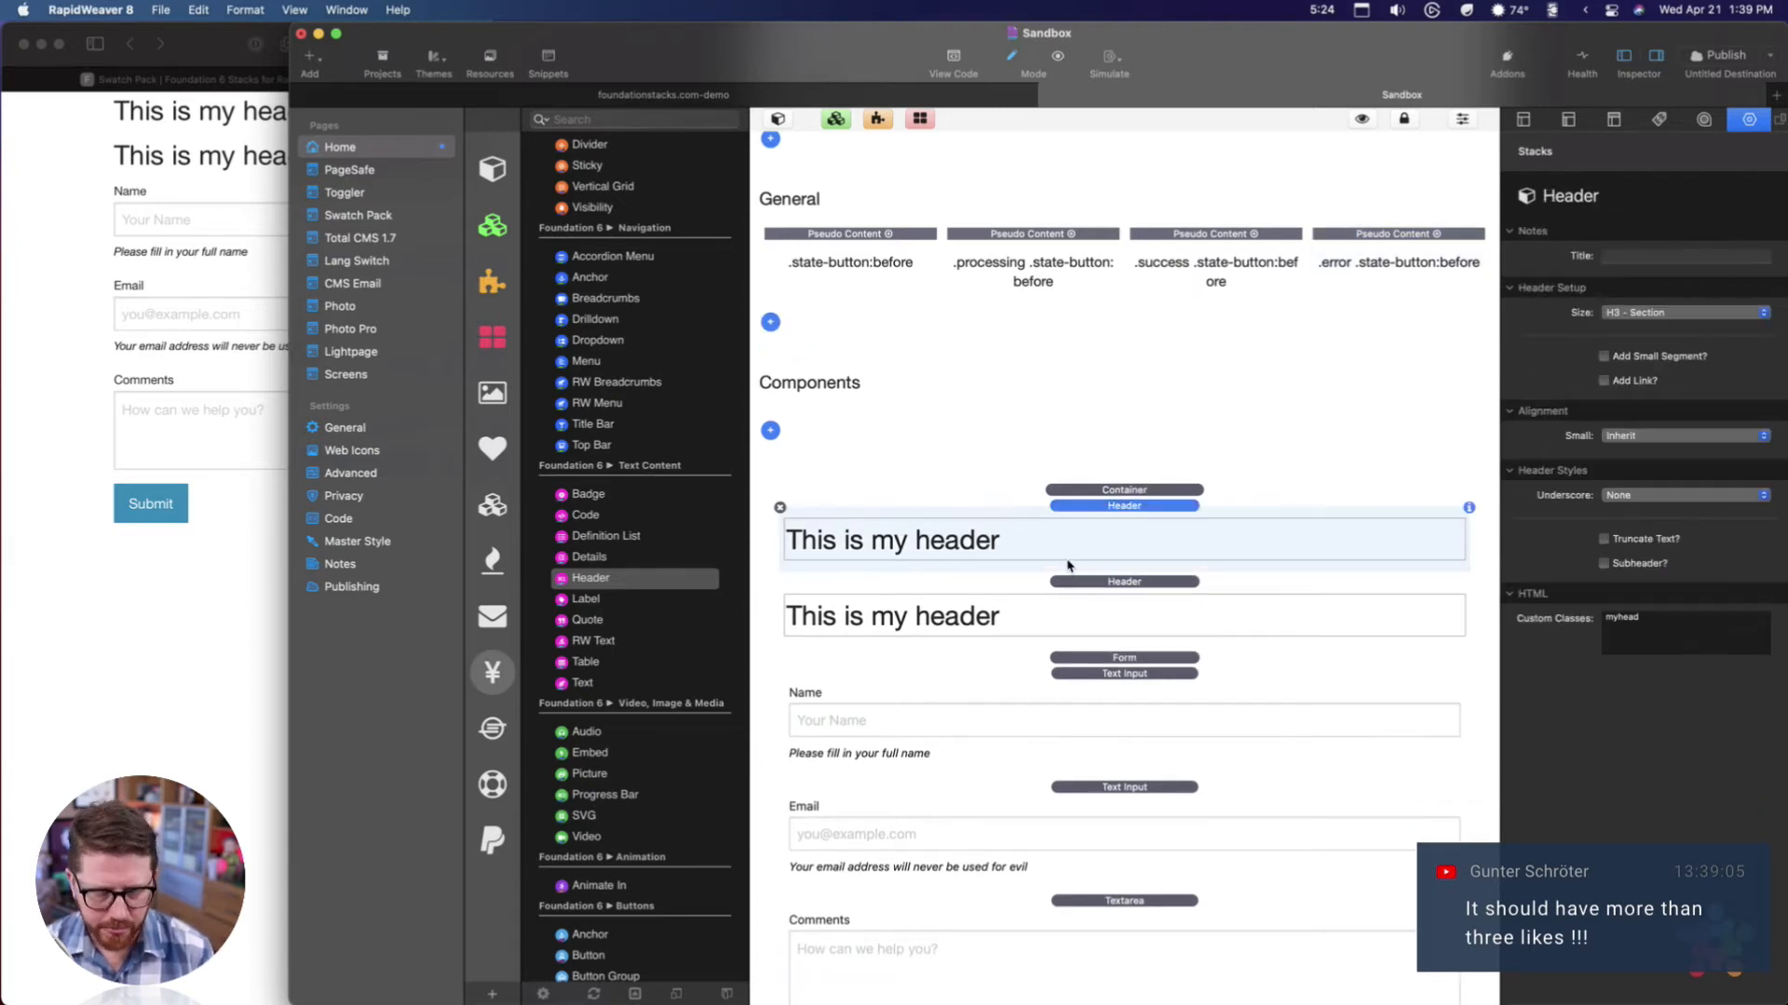
{"action": "key", "text": "BackSpace"}
{"action": "key", "text": "BackSpace"}
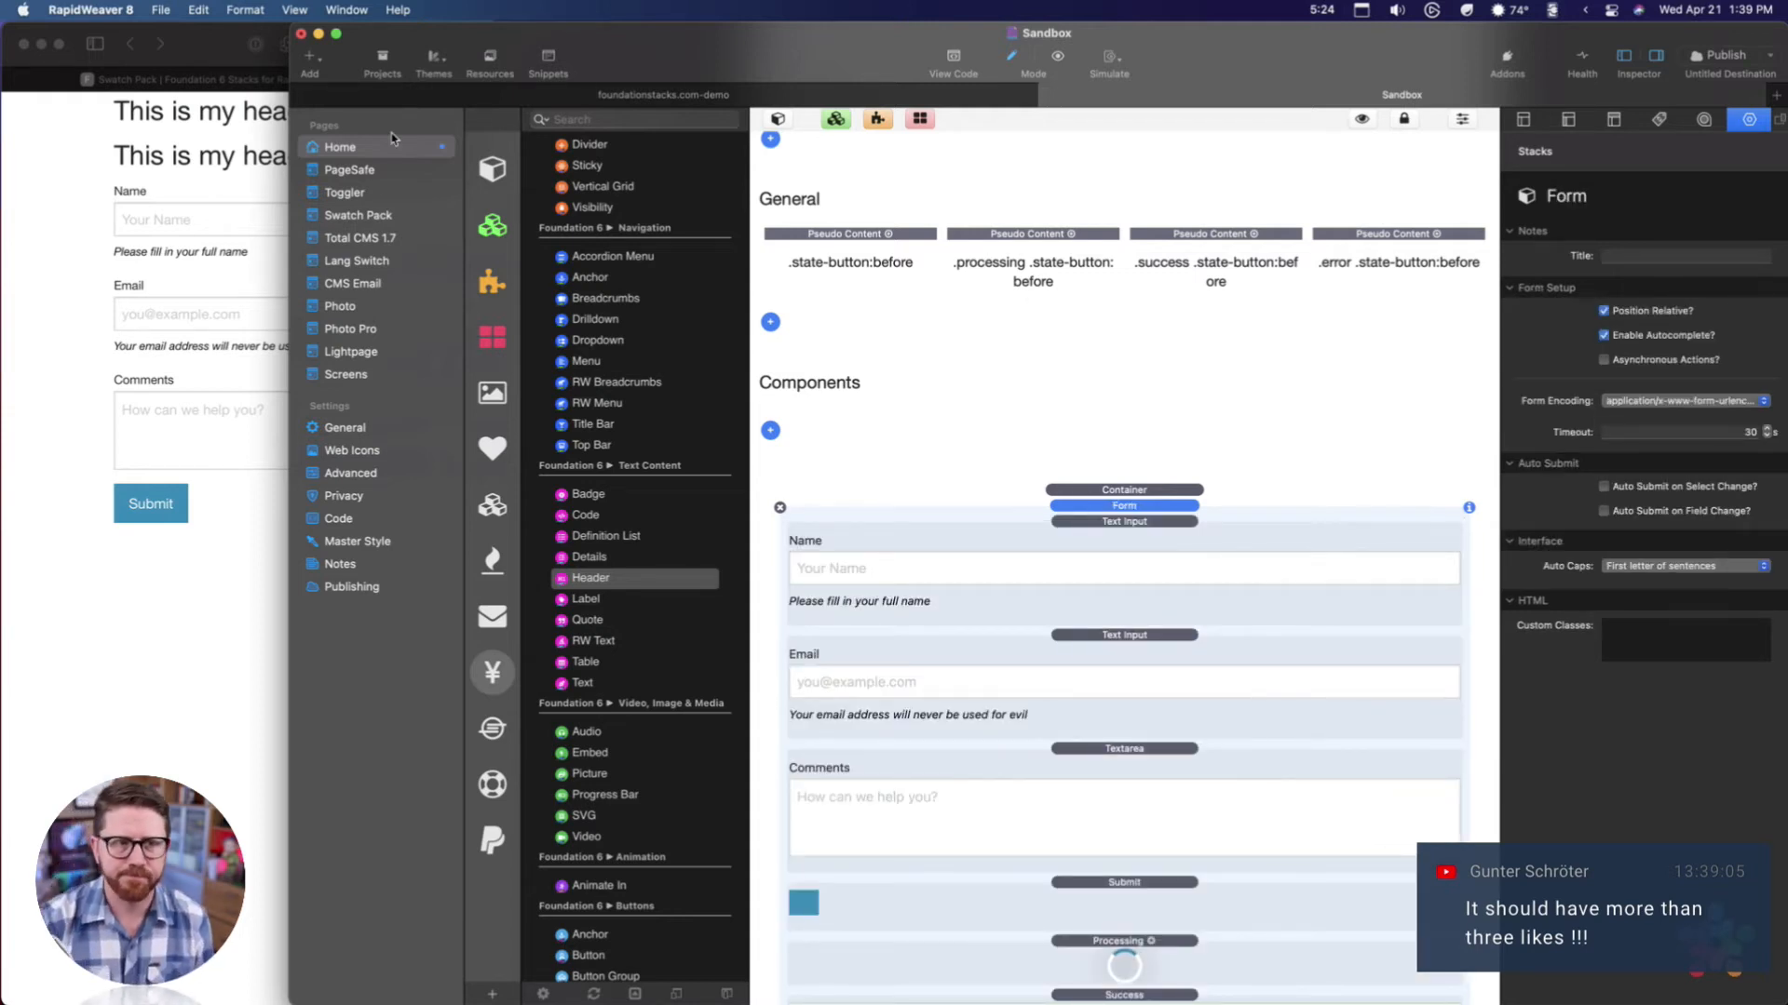
Load sandbox.joeworkman.net in Safari, and narrow and reposition the browser window over RapidWeaver.
{"action": "left_click", "coordinate": [281, 611]}
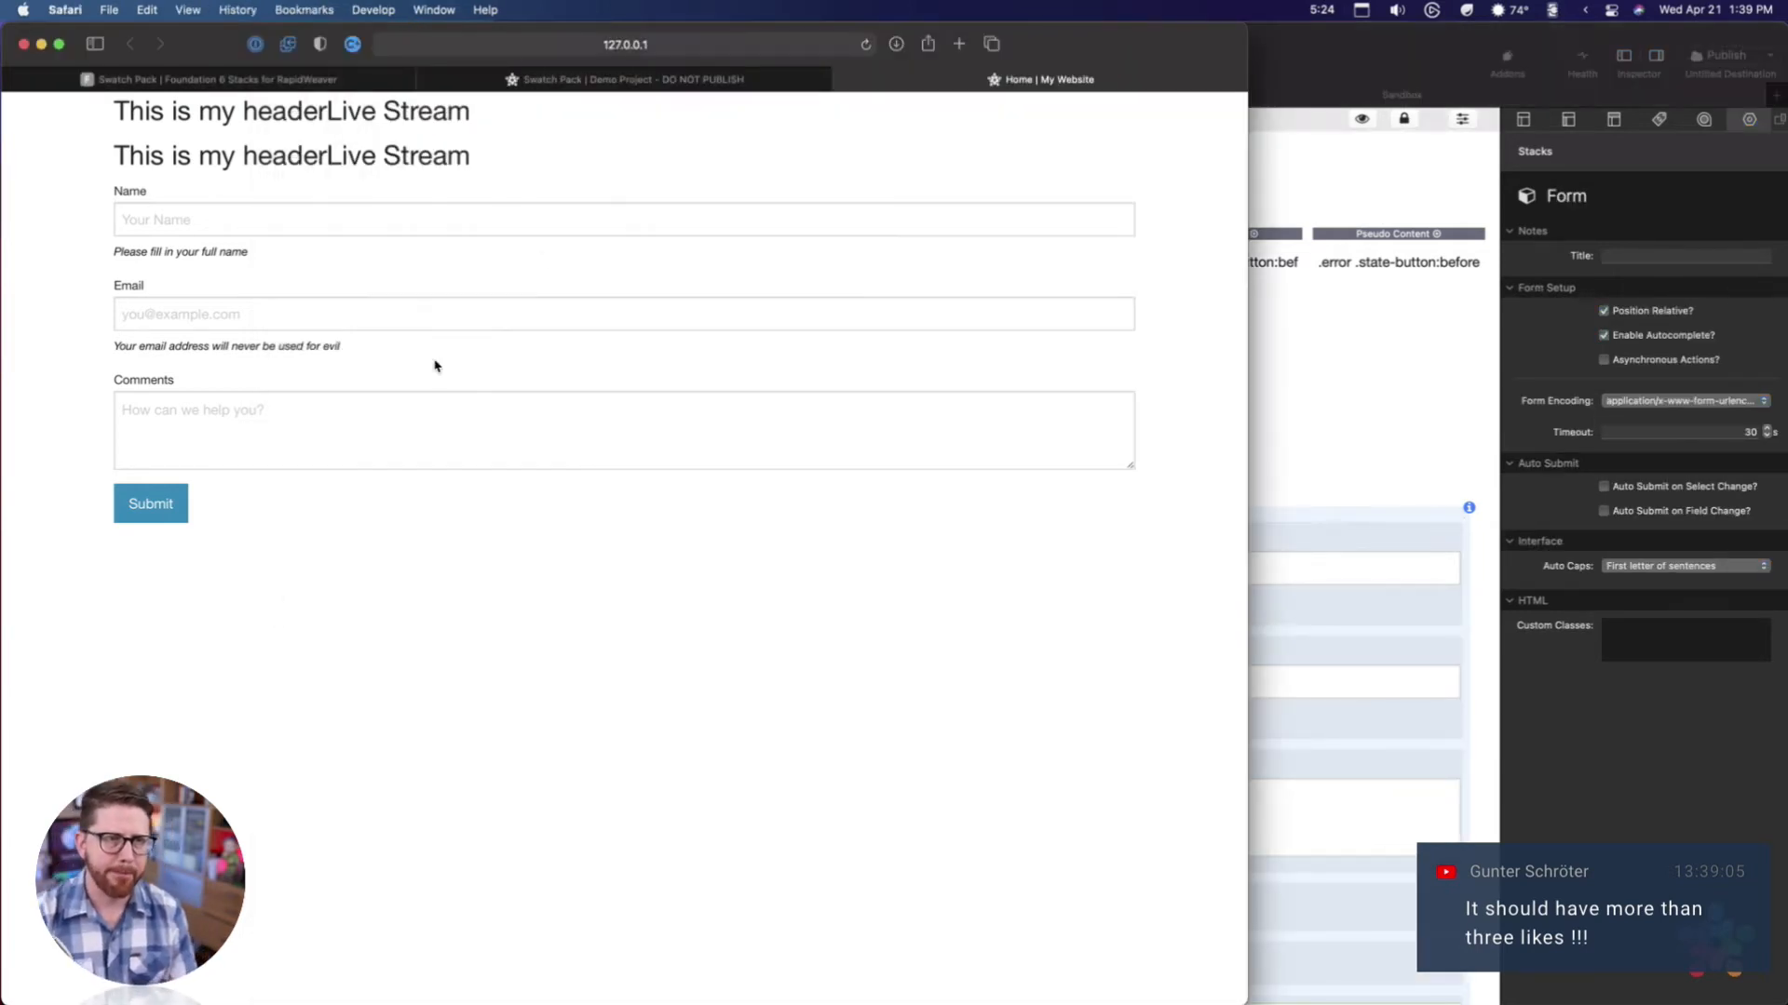
{"action": "left_click", "coordinate": [642, 46]}
{"action": "type", "text": "sandbox.joeworkman.net"}
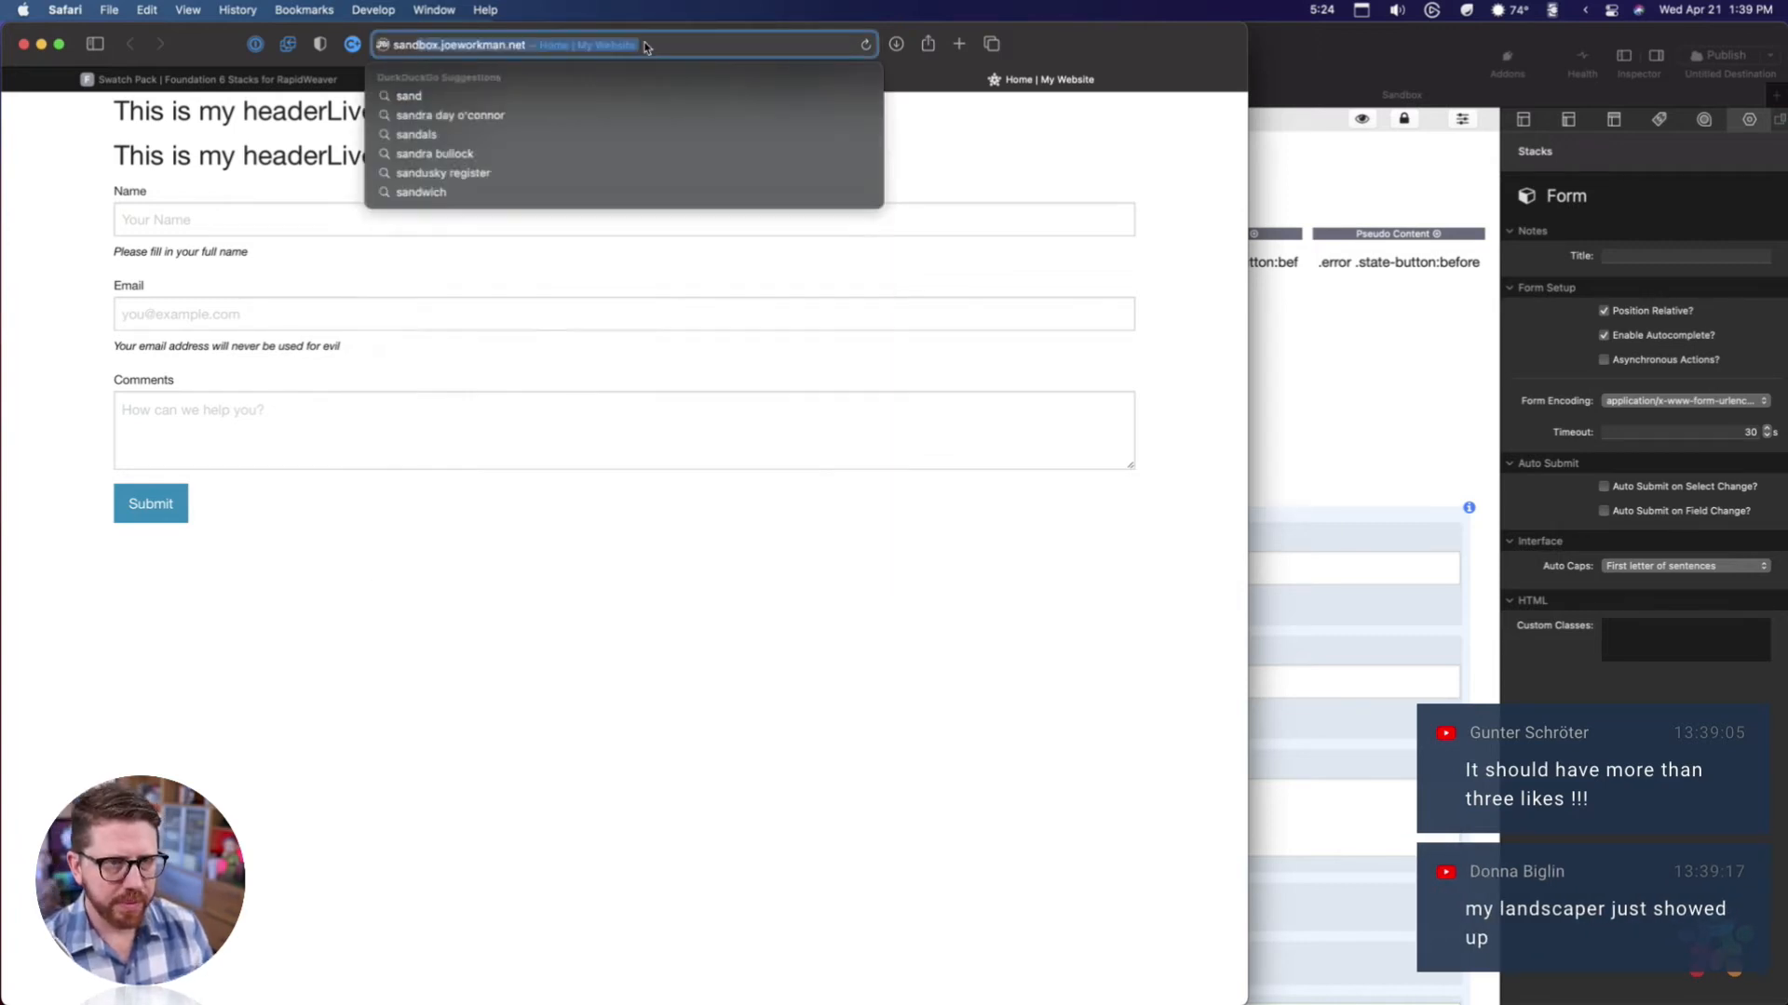
{"action": "key", "text": "Return"}
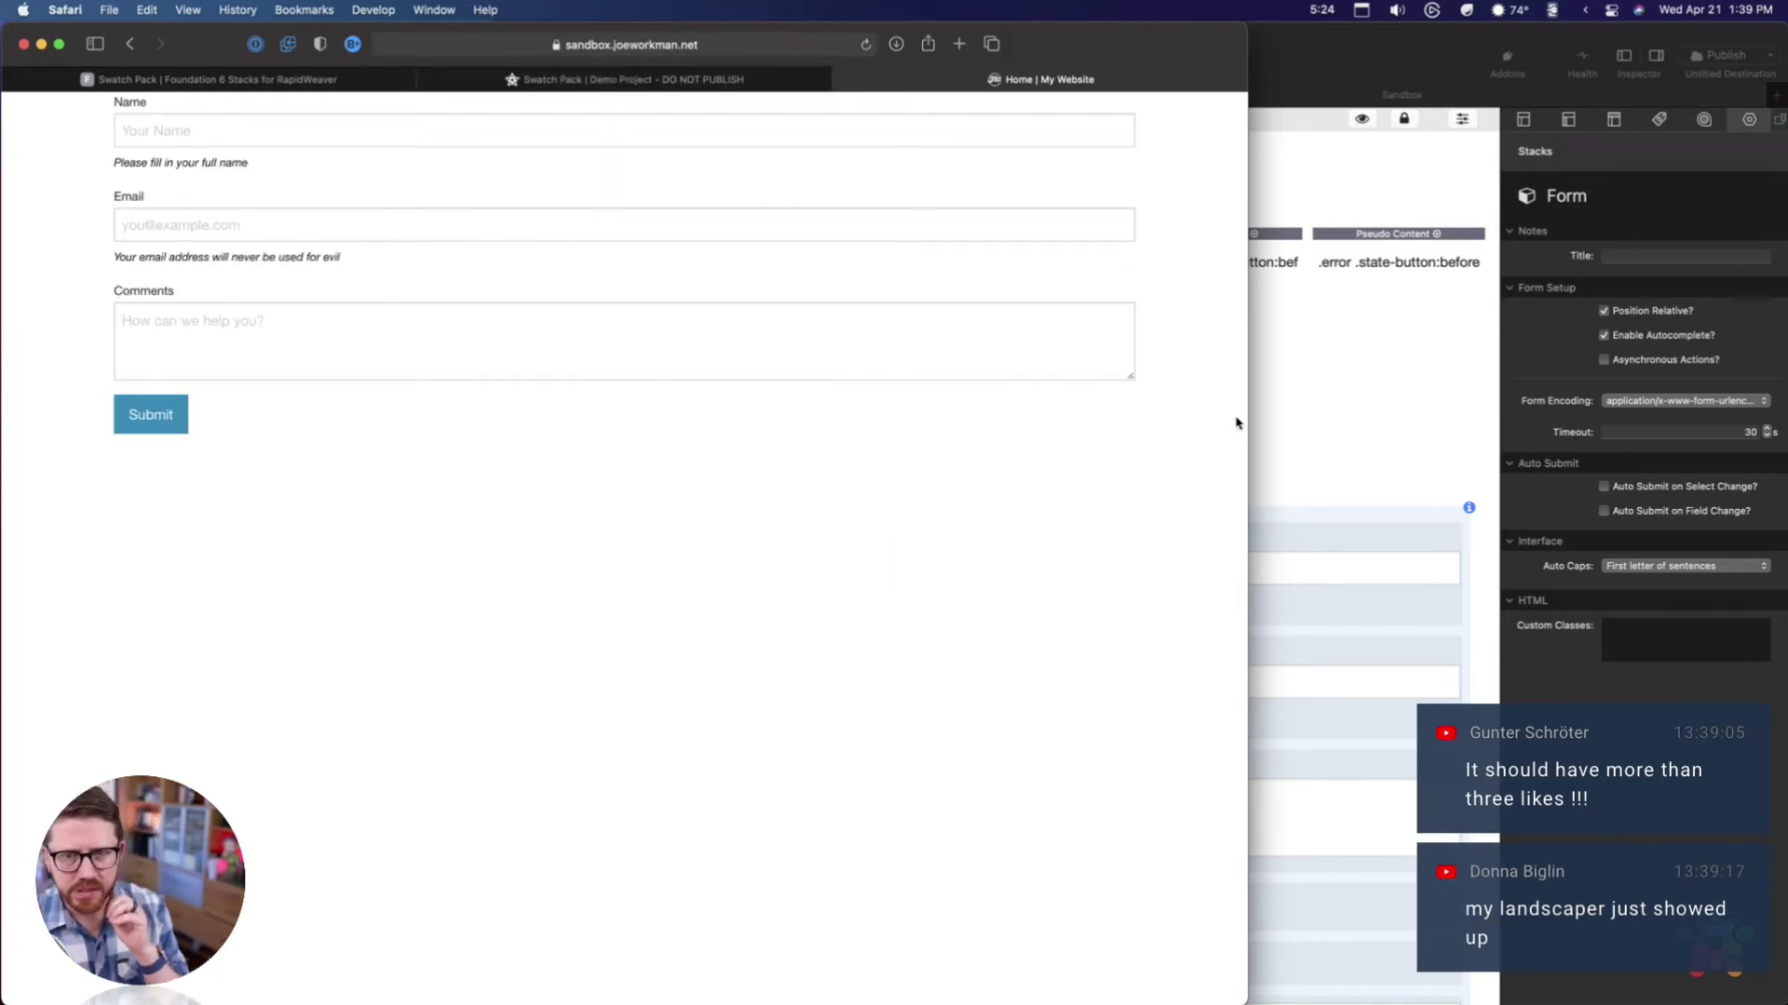
{"action": "left_click_drag", "start_coordinate": [1245, 413], "coordinate": [810, 458]}
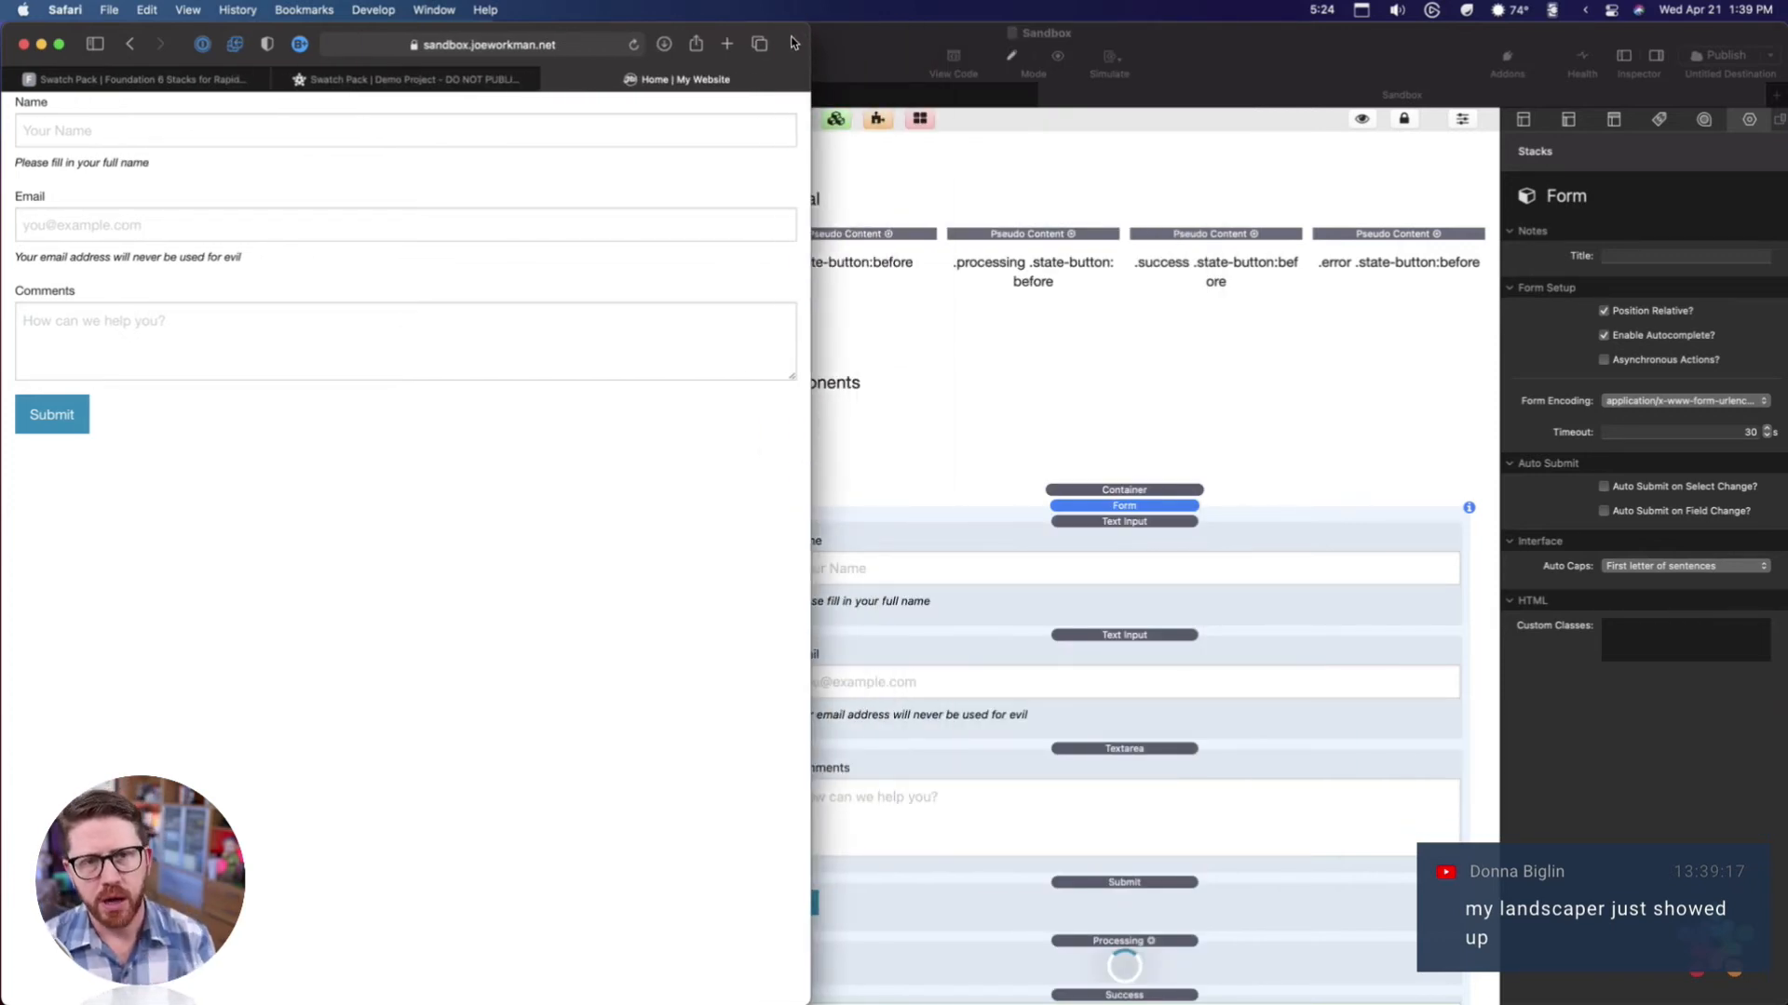
{"action": "left_click_drag", "start_coordinate": [805, 37], "coordinate": [1097, 37]}
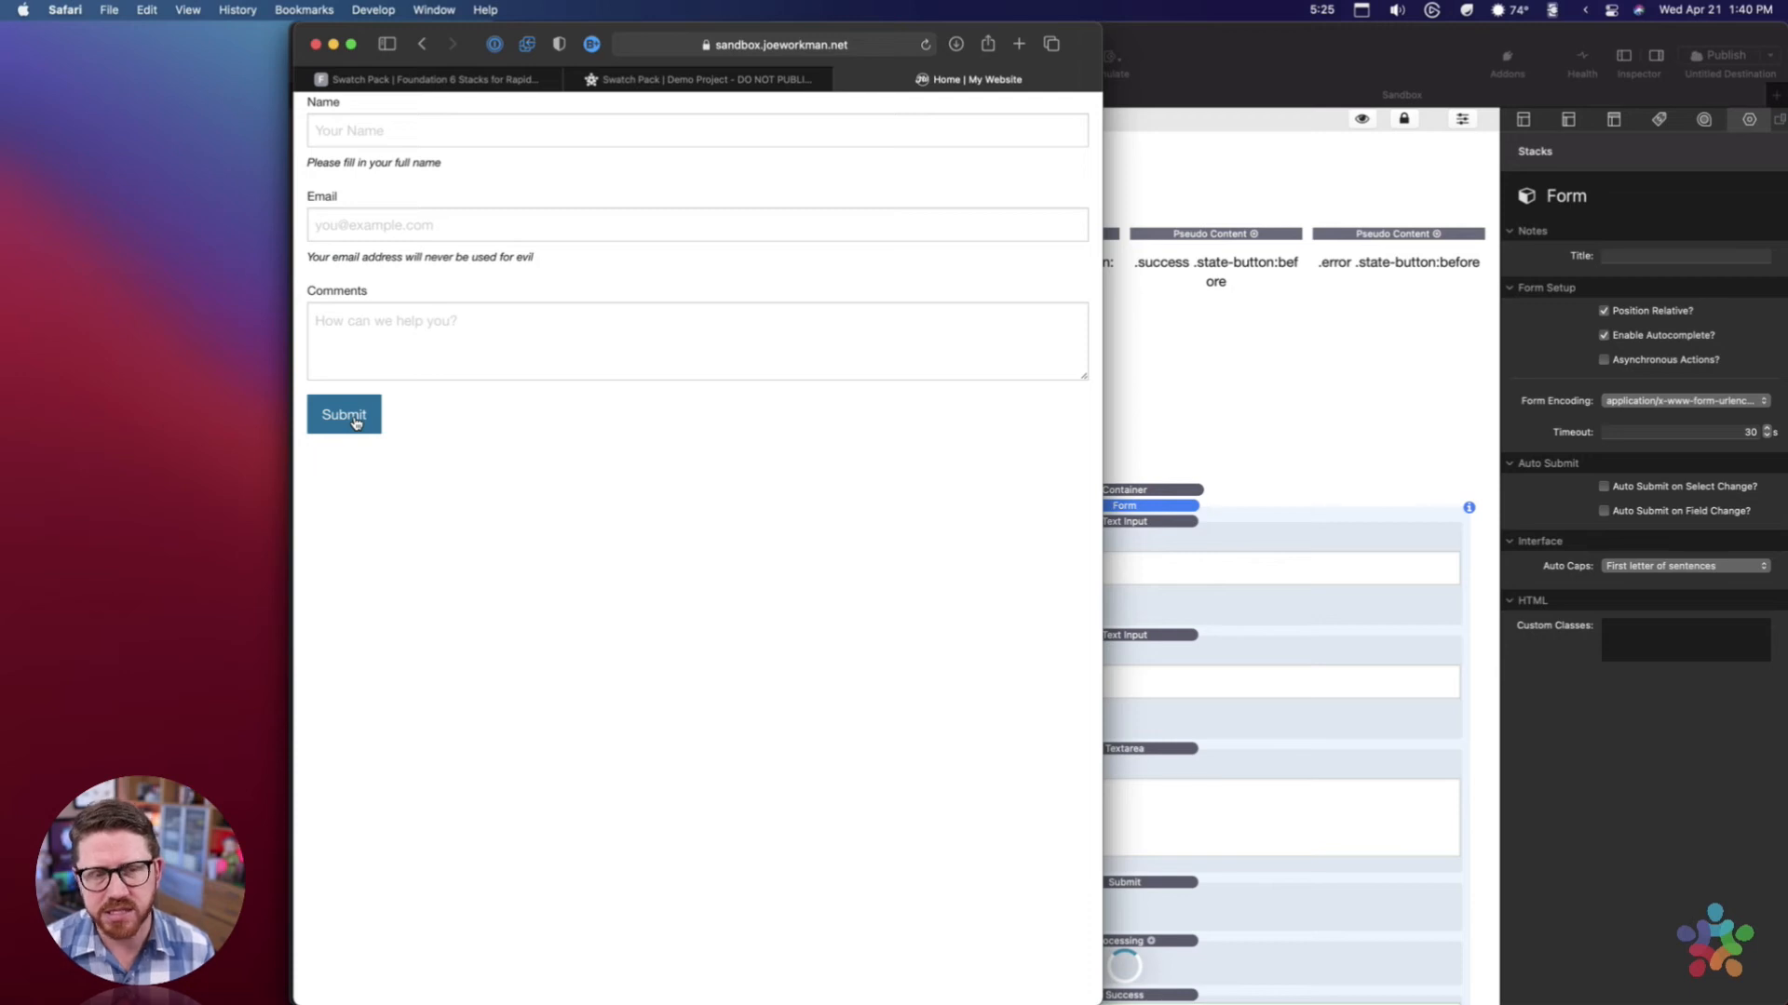
Switch back to RapidWeaver, reposition its window and select the form's Submit stack.
{"action": "left_click", "coordinate": [1346, 372]}
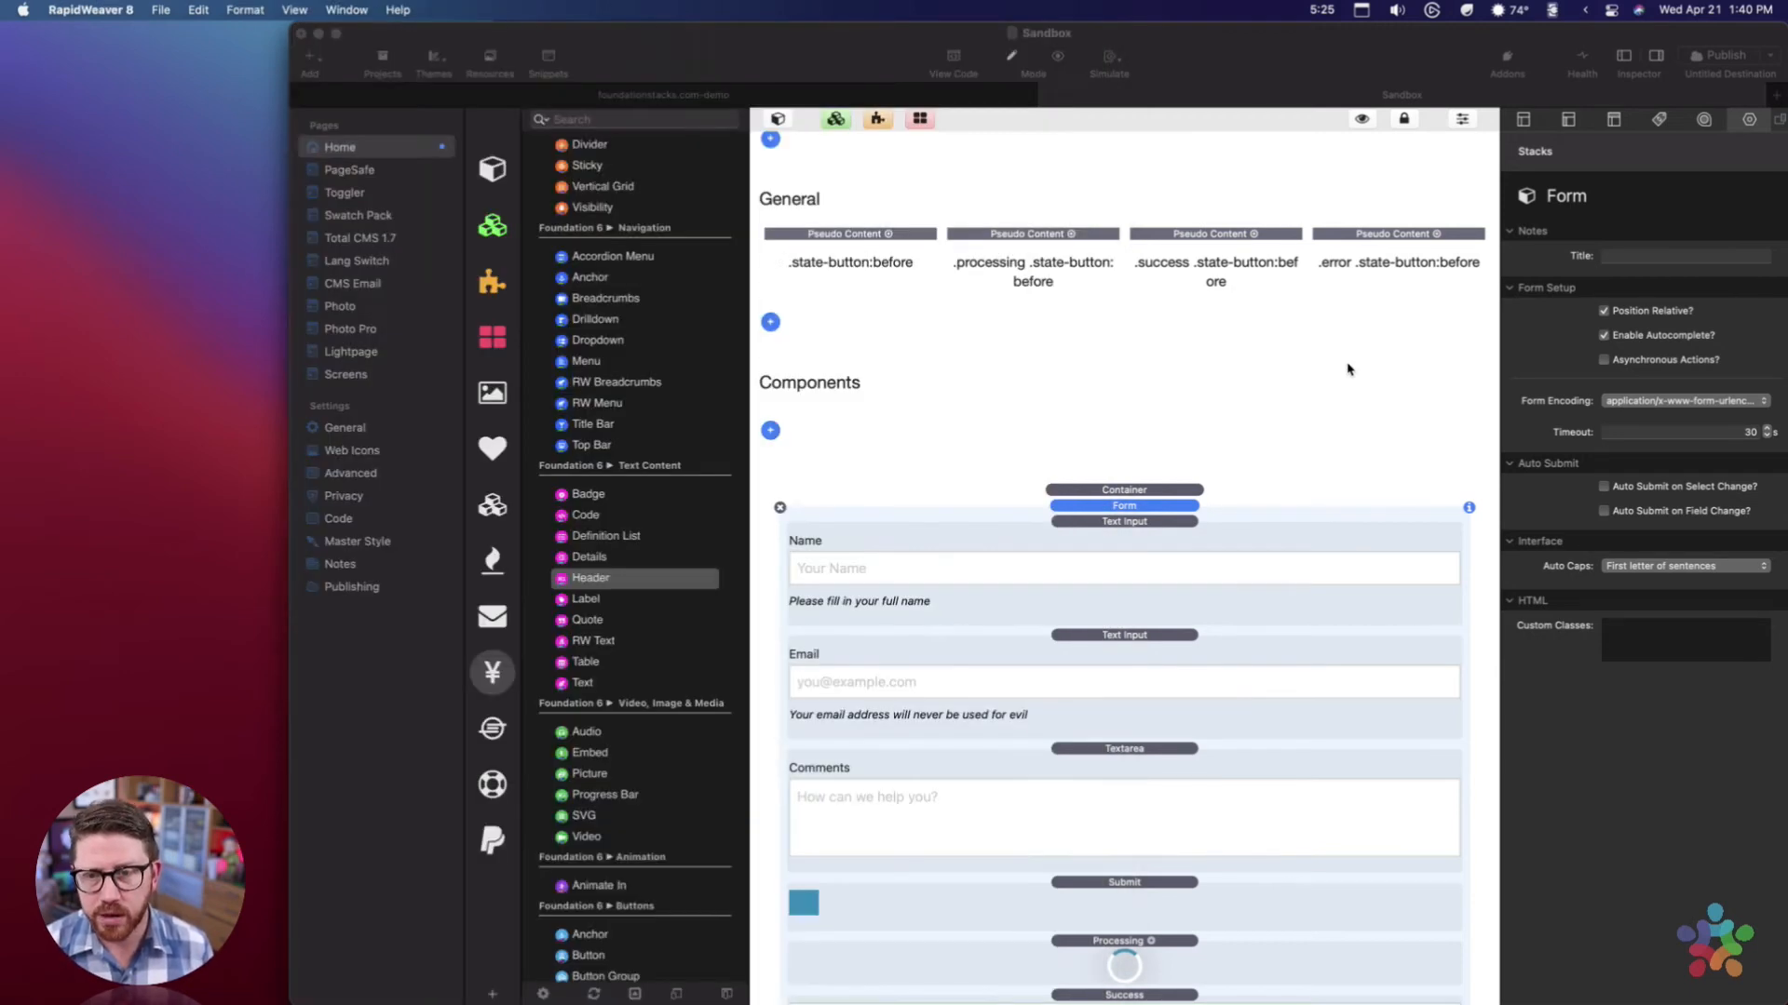
{"action": "left_click_drag", "start_coordinate": [1264, 67], "coordinate": [1197, 67]}
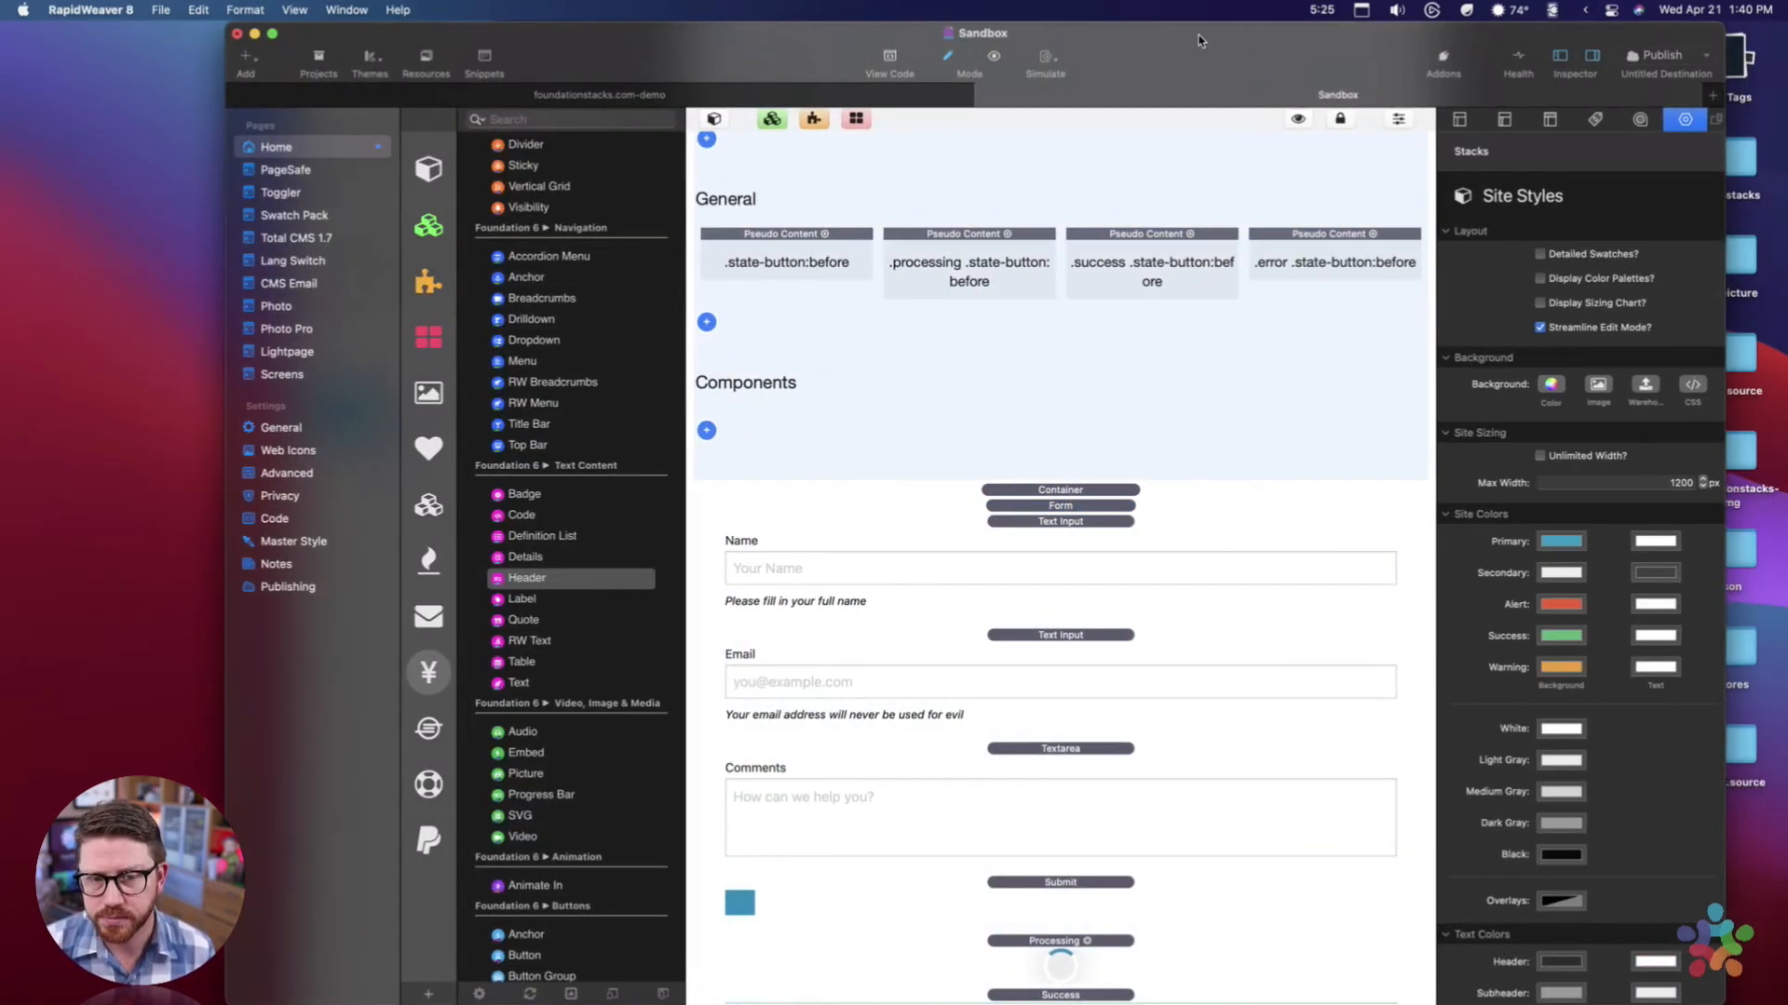
{"action": "left_click", "coordinate": [1039, 886]}
{"action": "scroll", "coordinate": [1041, 885], "scroll_direction": "down", "scroll_amount": 1}
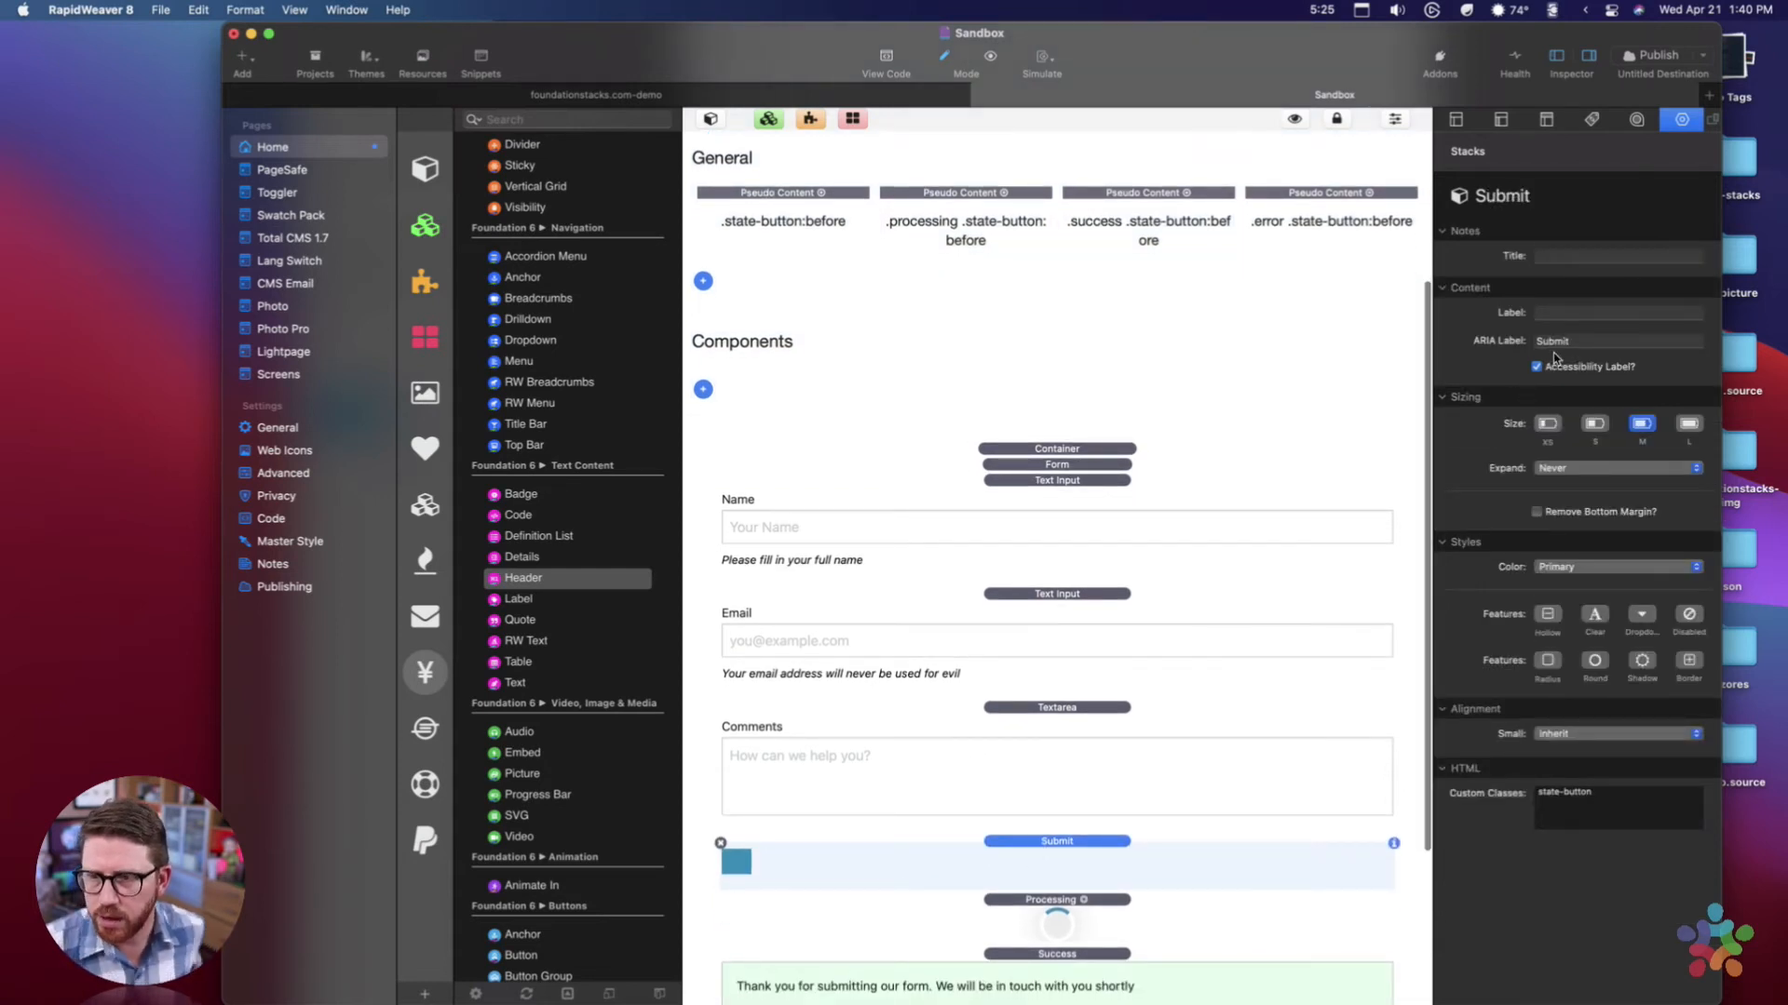
Copy the Submit stack's ARIA label text "Submit" into its Label and preview the page in Safari.
{"action": "left_click", "coordinate": [1587, 348]}
{"action": "double_click", "coordinate": [1582, 349]}
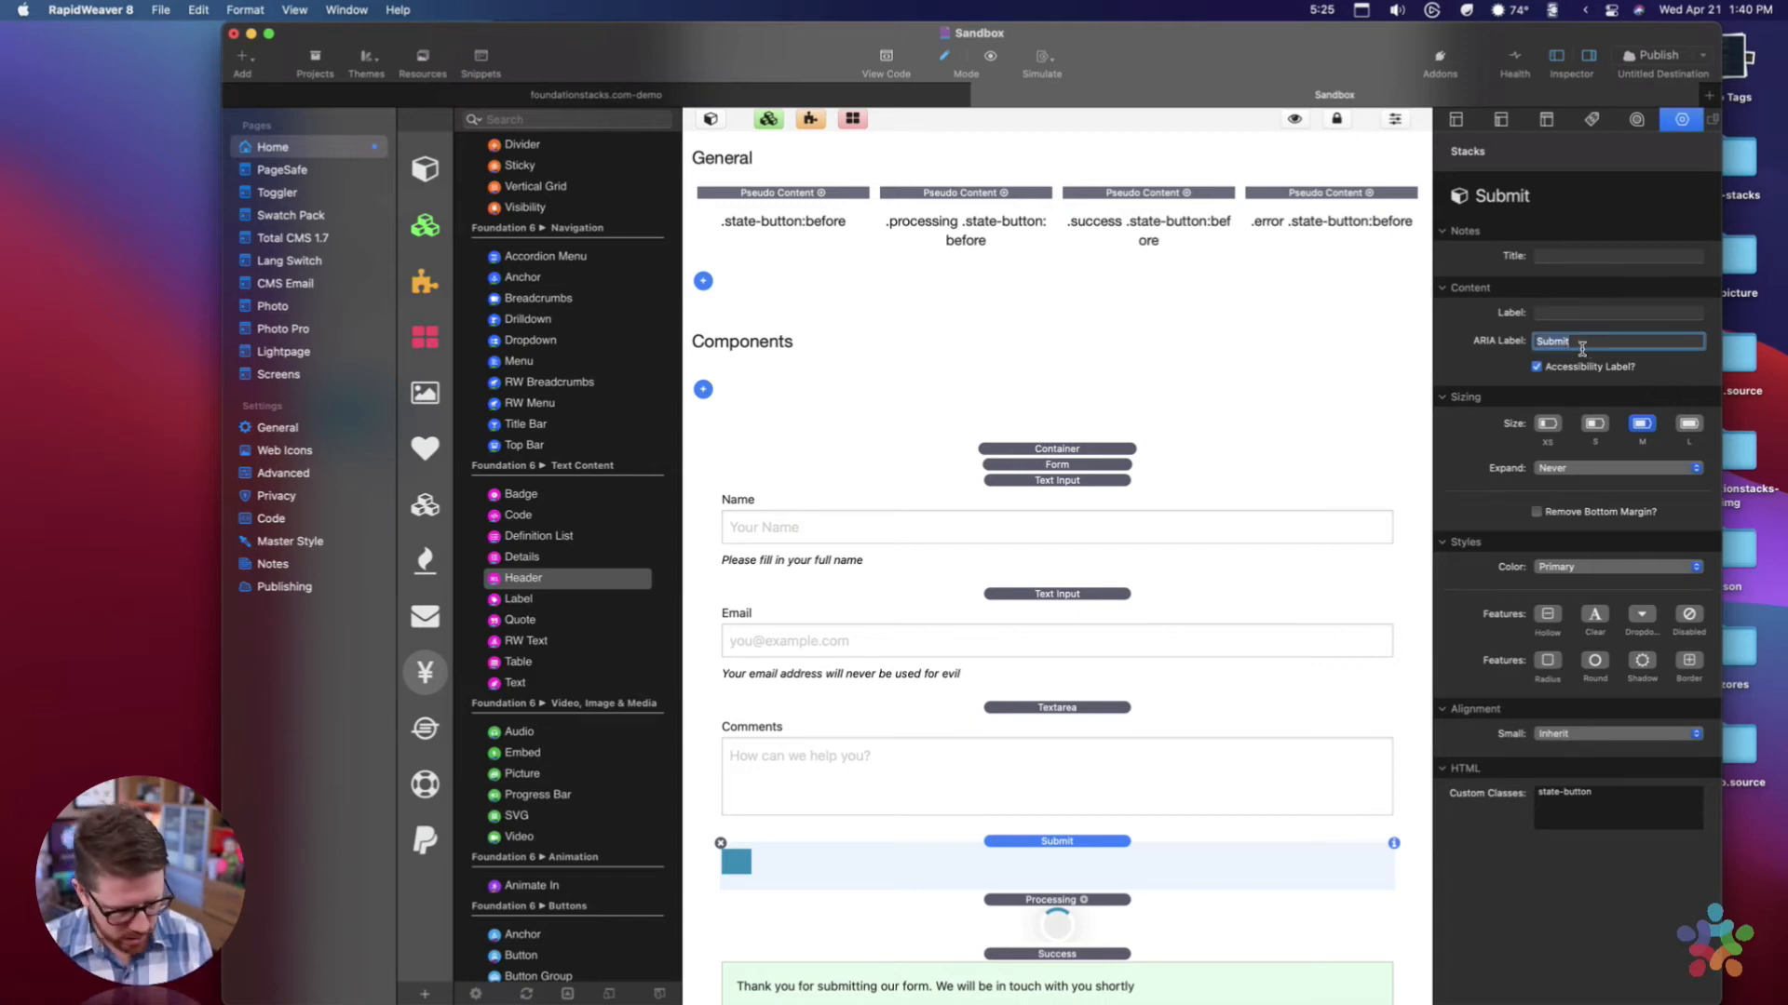
{"action": "key", "text": "cmd+c"}
{"action": "left_click", "coordinate": [1556, 317]}
{"action": "key", "text": "cmd+v"}
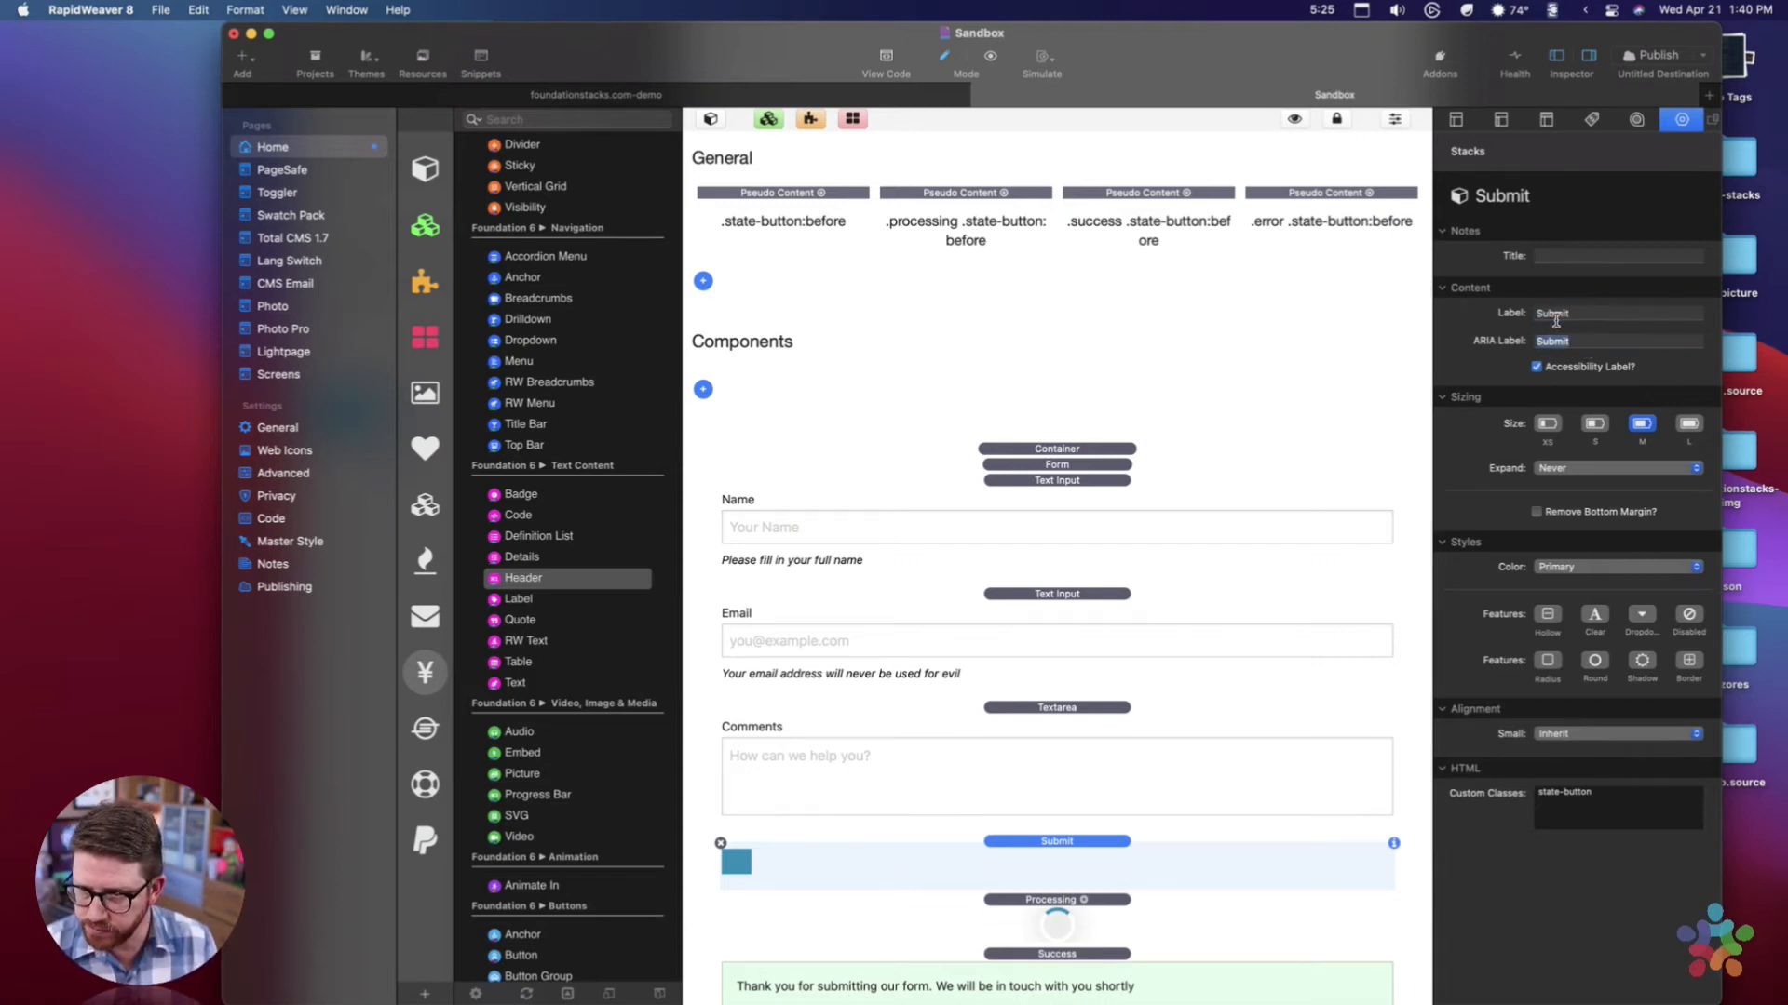
{"action": "key", "text": "Tab"}
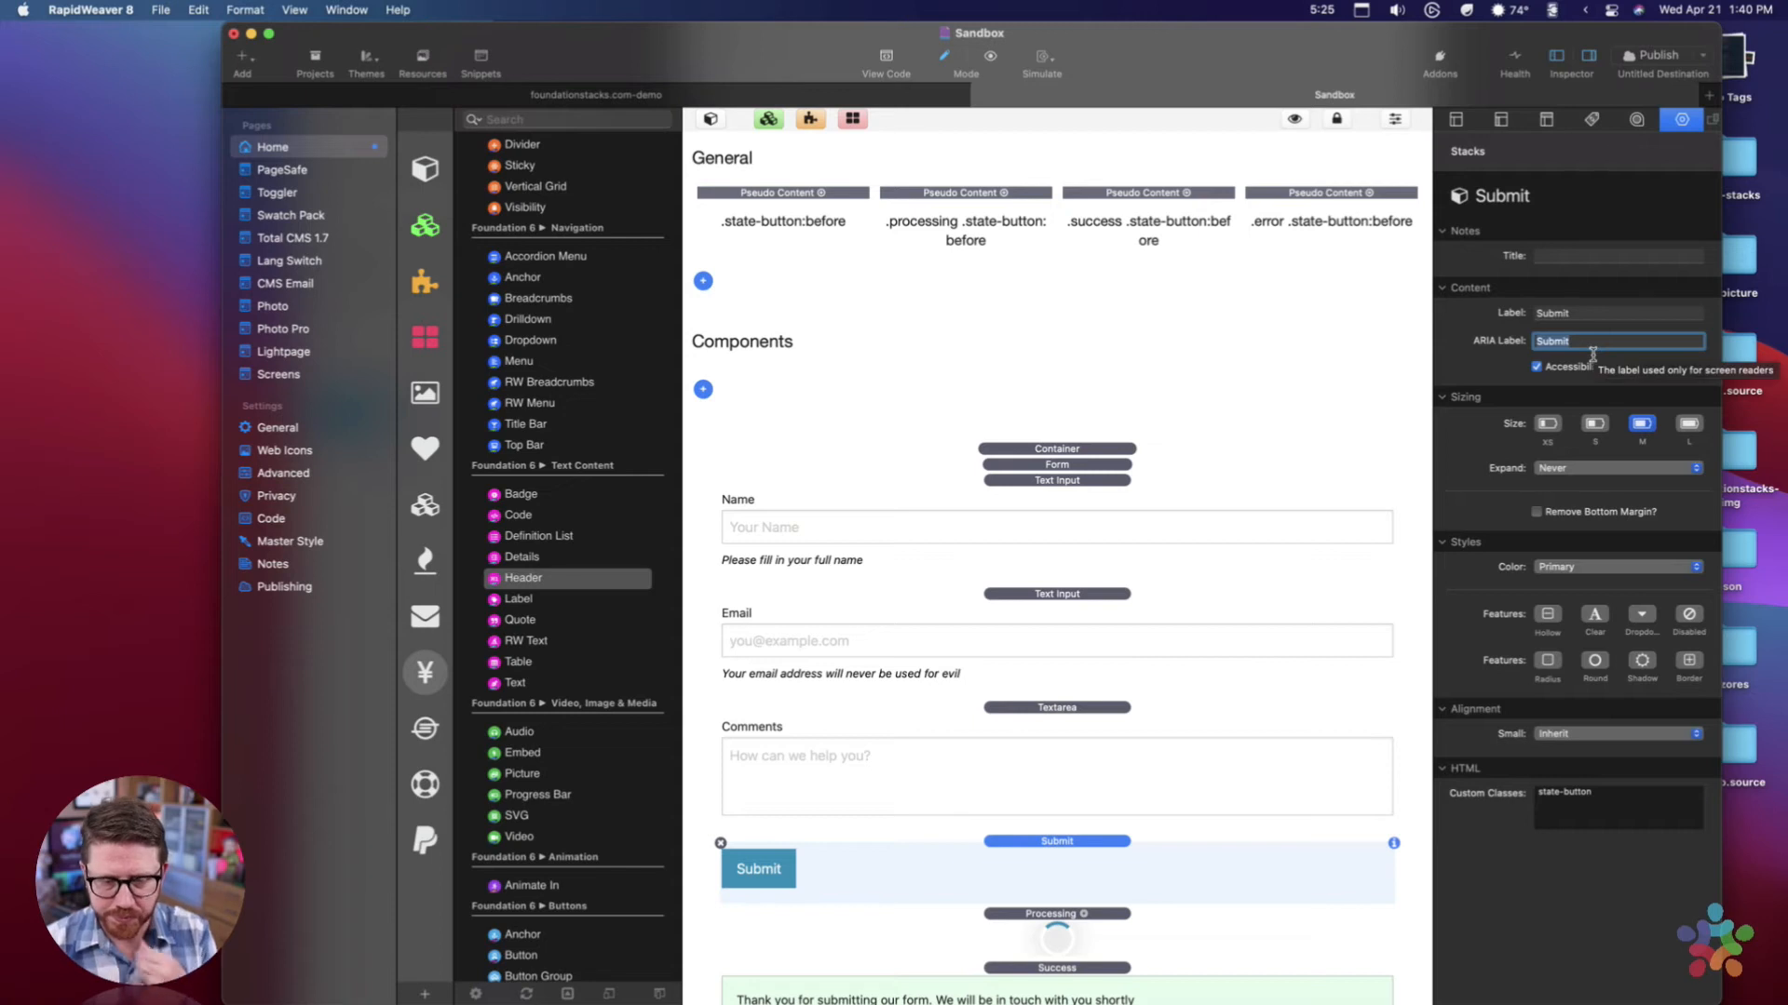
{"action": "key", "text": "Right"}
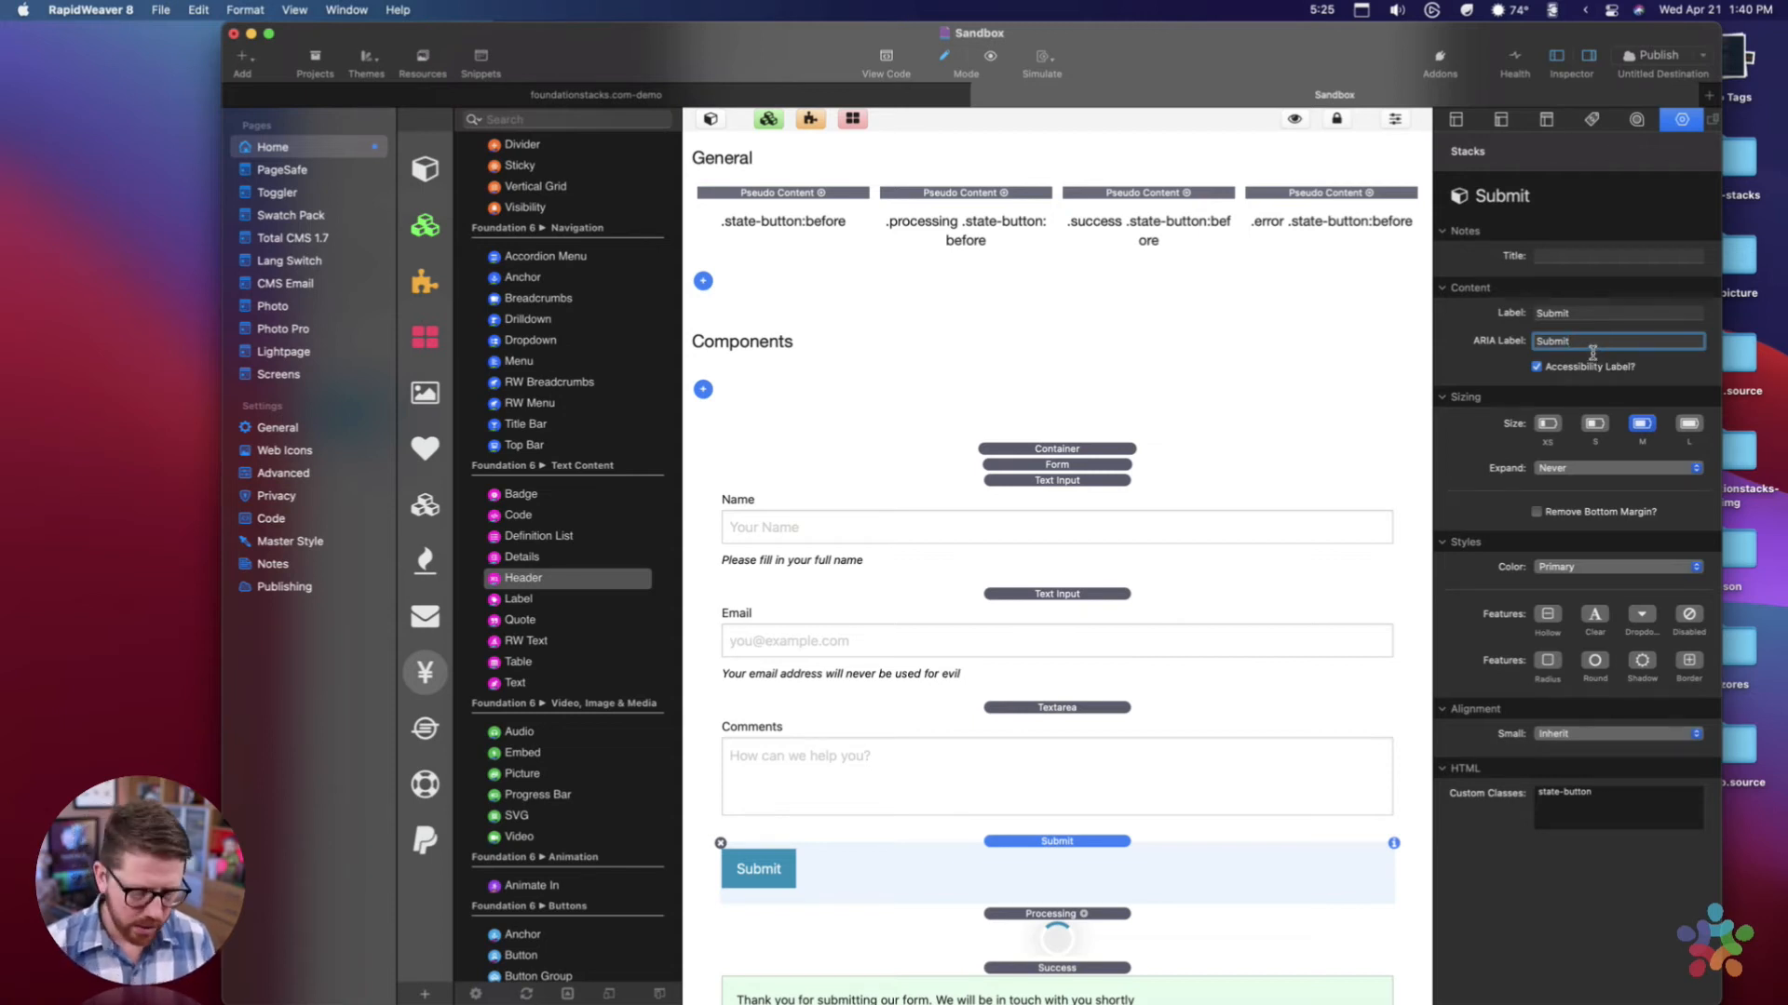
{"action": "key", "text": "super+shift+r"}
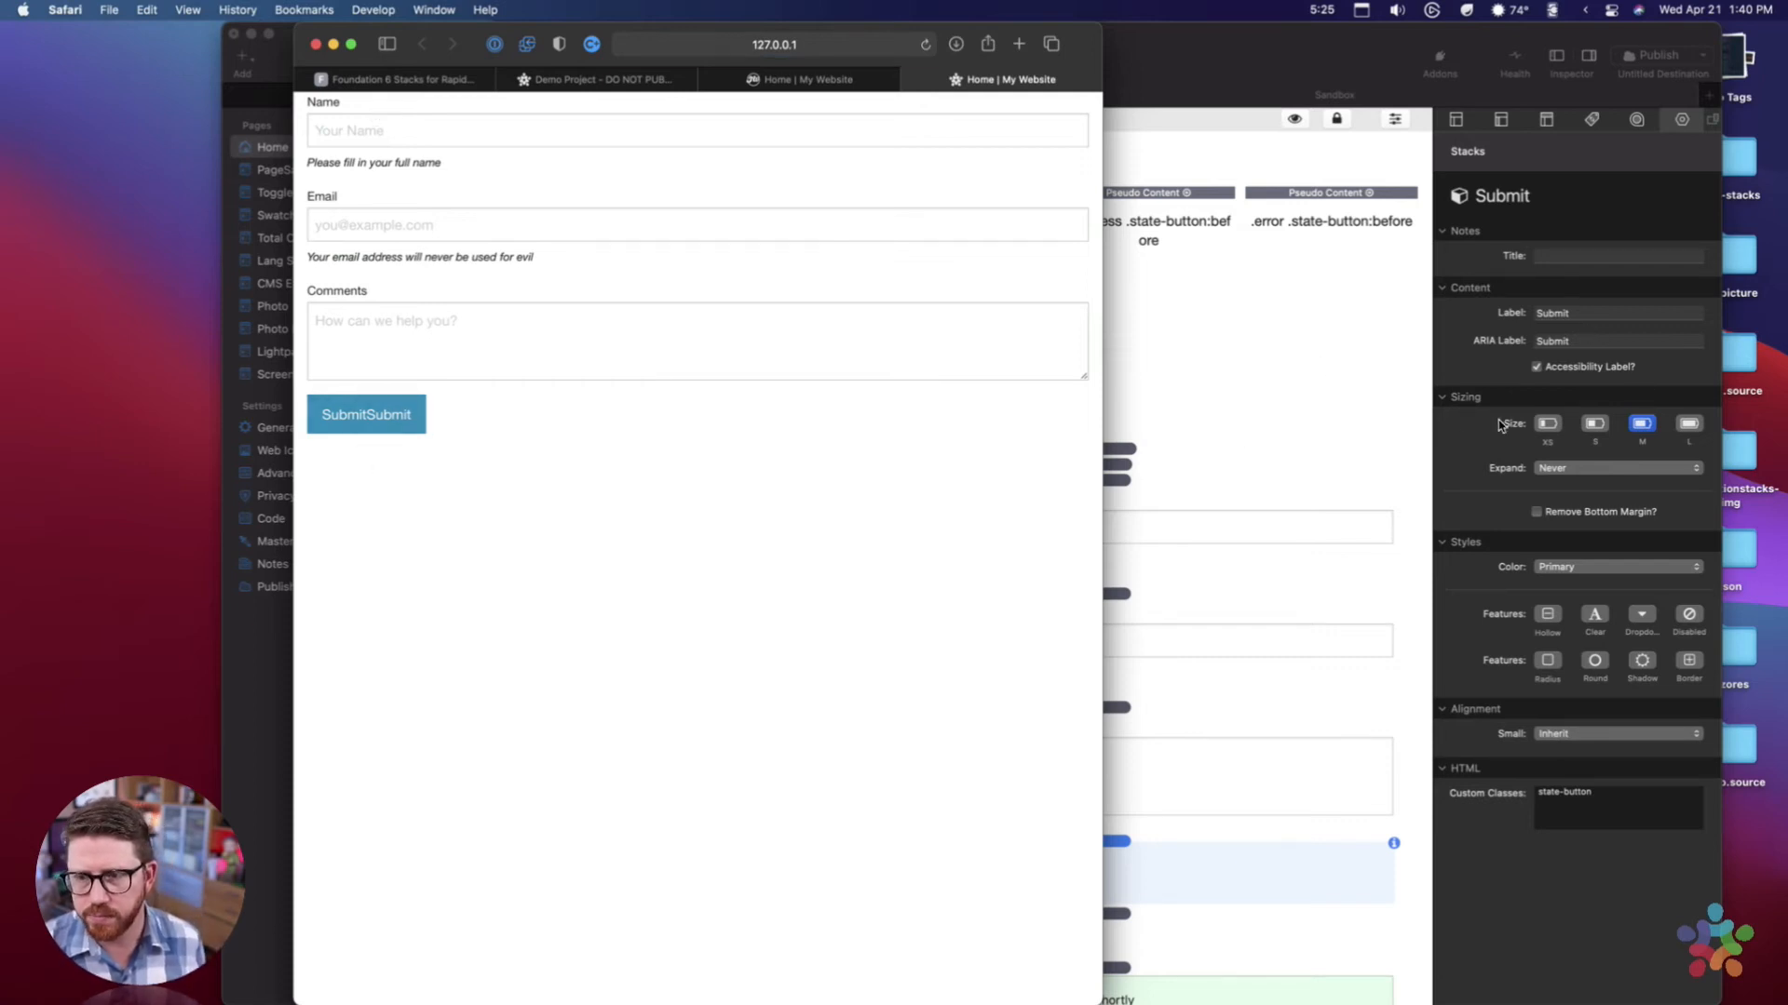
Turn off the Submit stack's Accessibility Label option and preview the page in Safari again.
{"action": "left_click", "coordinate": [1537, 366]}
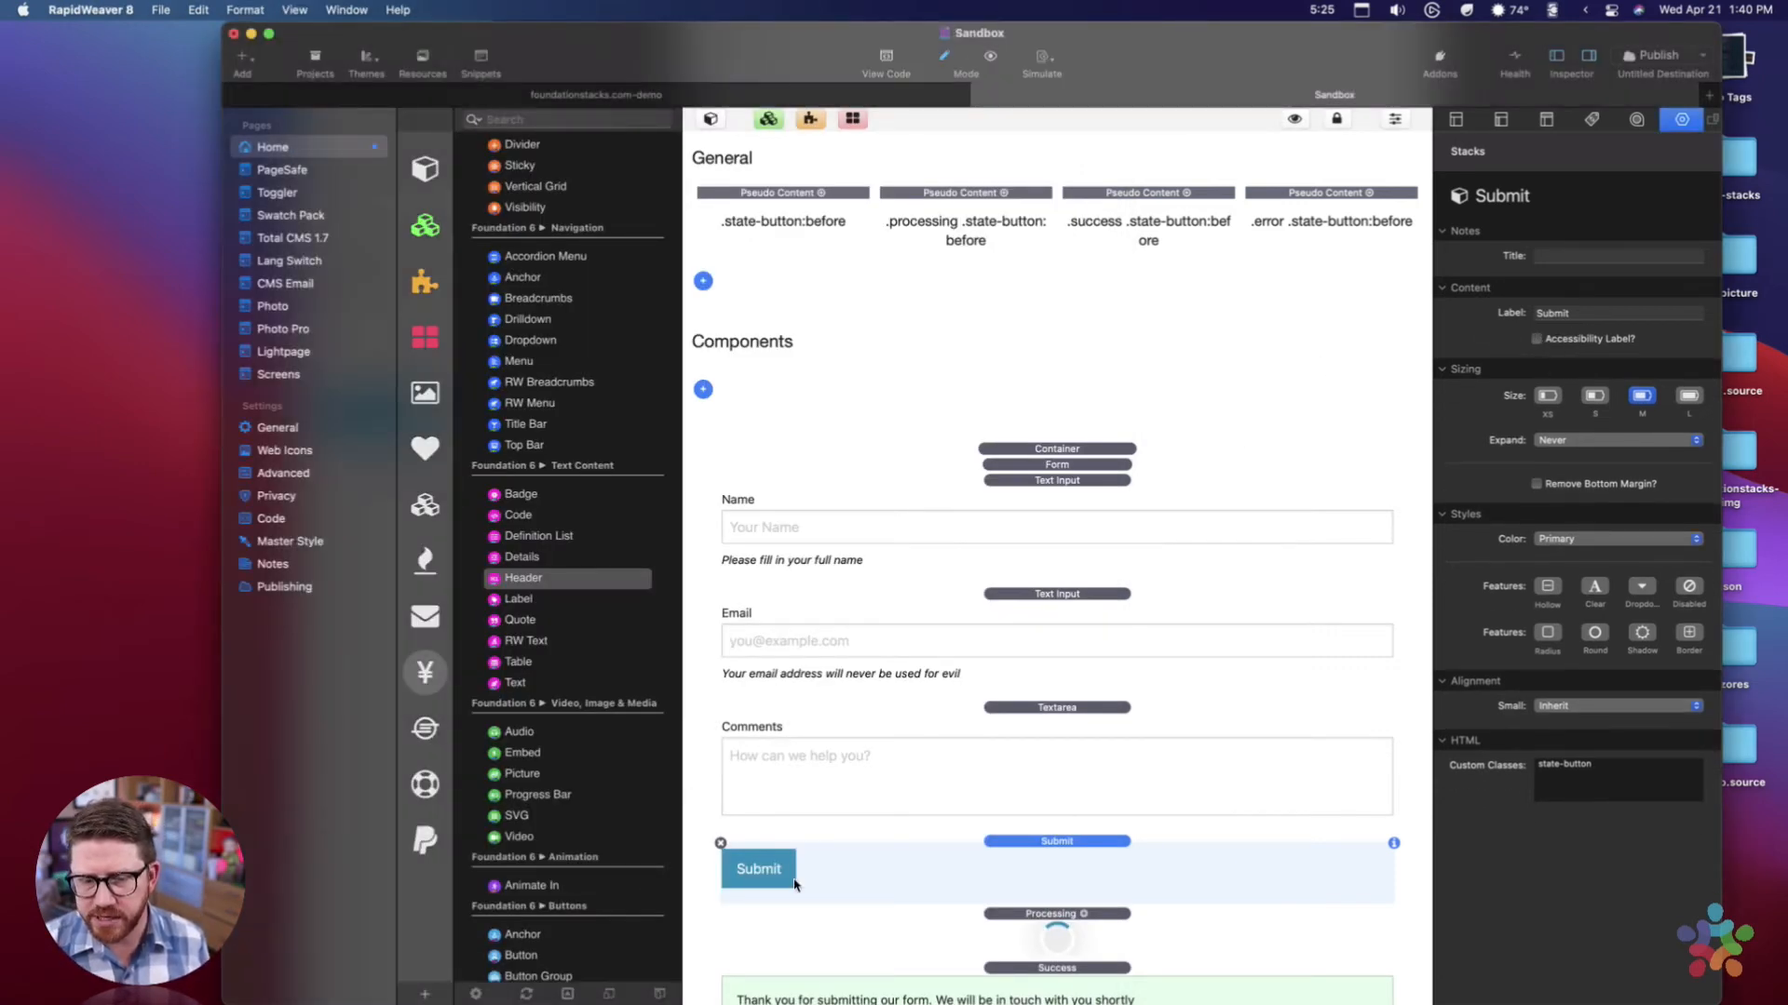
{"action": "left_click", "coordinate": [1614, 316]}
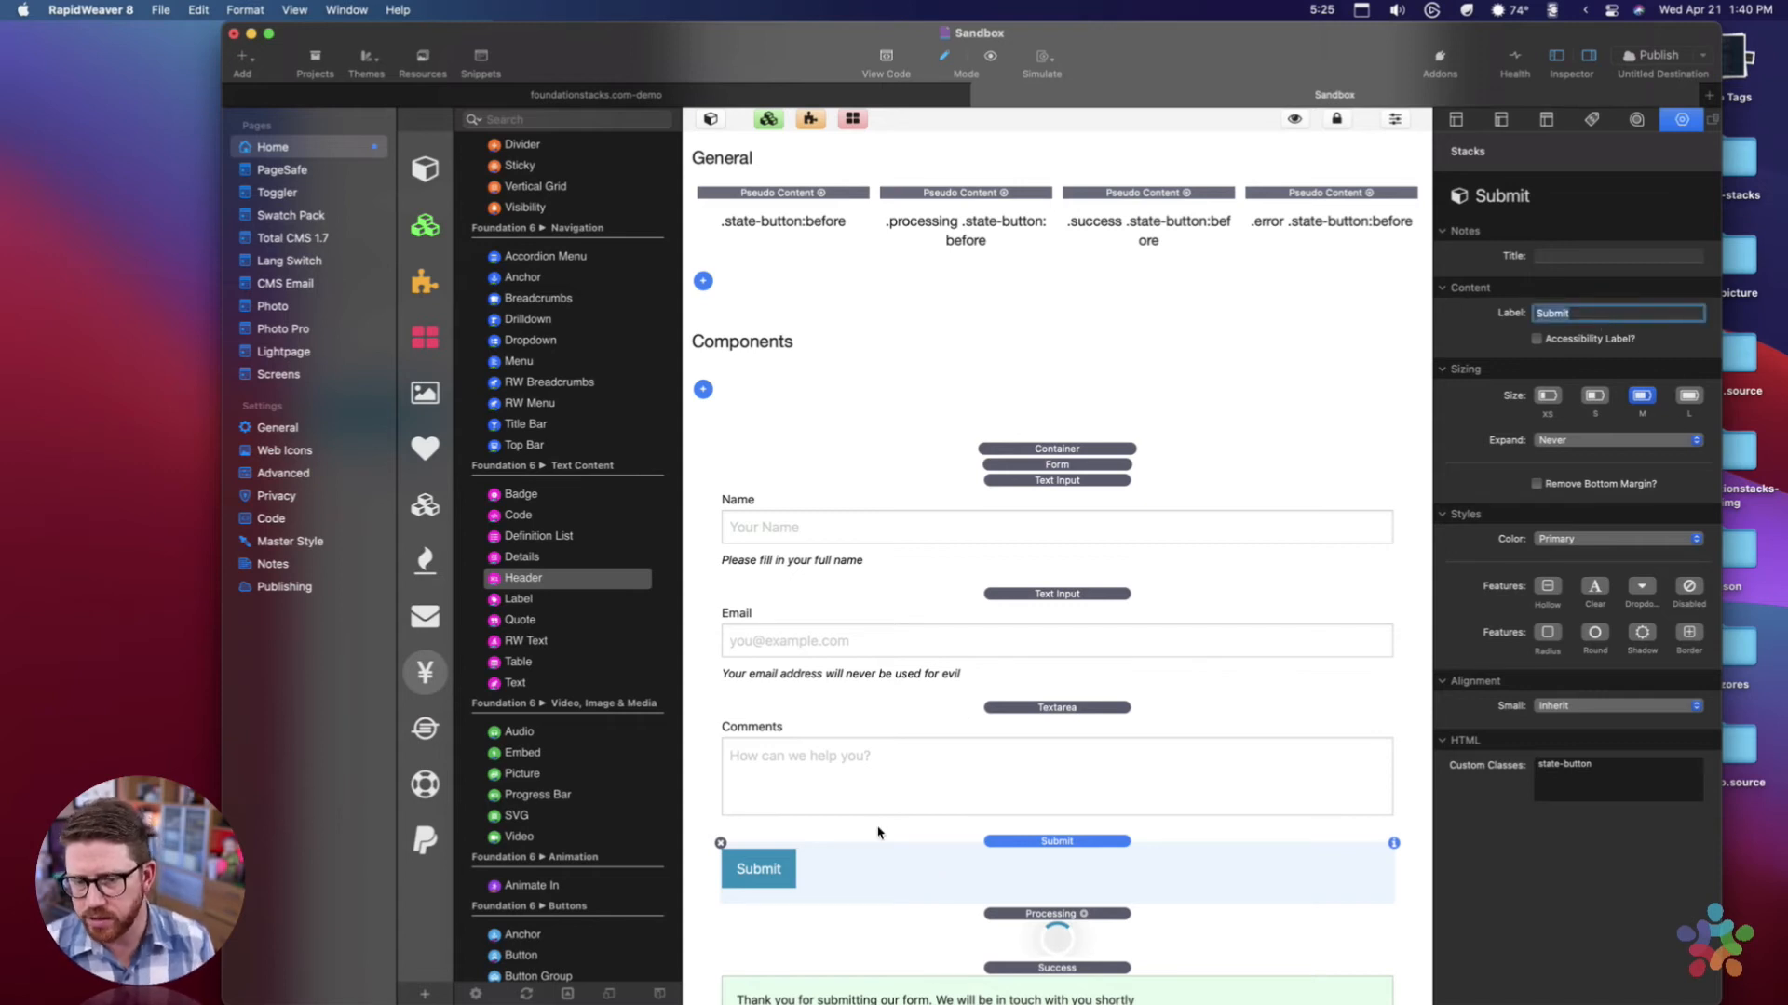
{"action": "left_click", "coordinate": [1610, 318]}
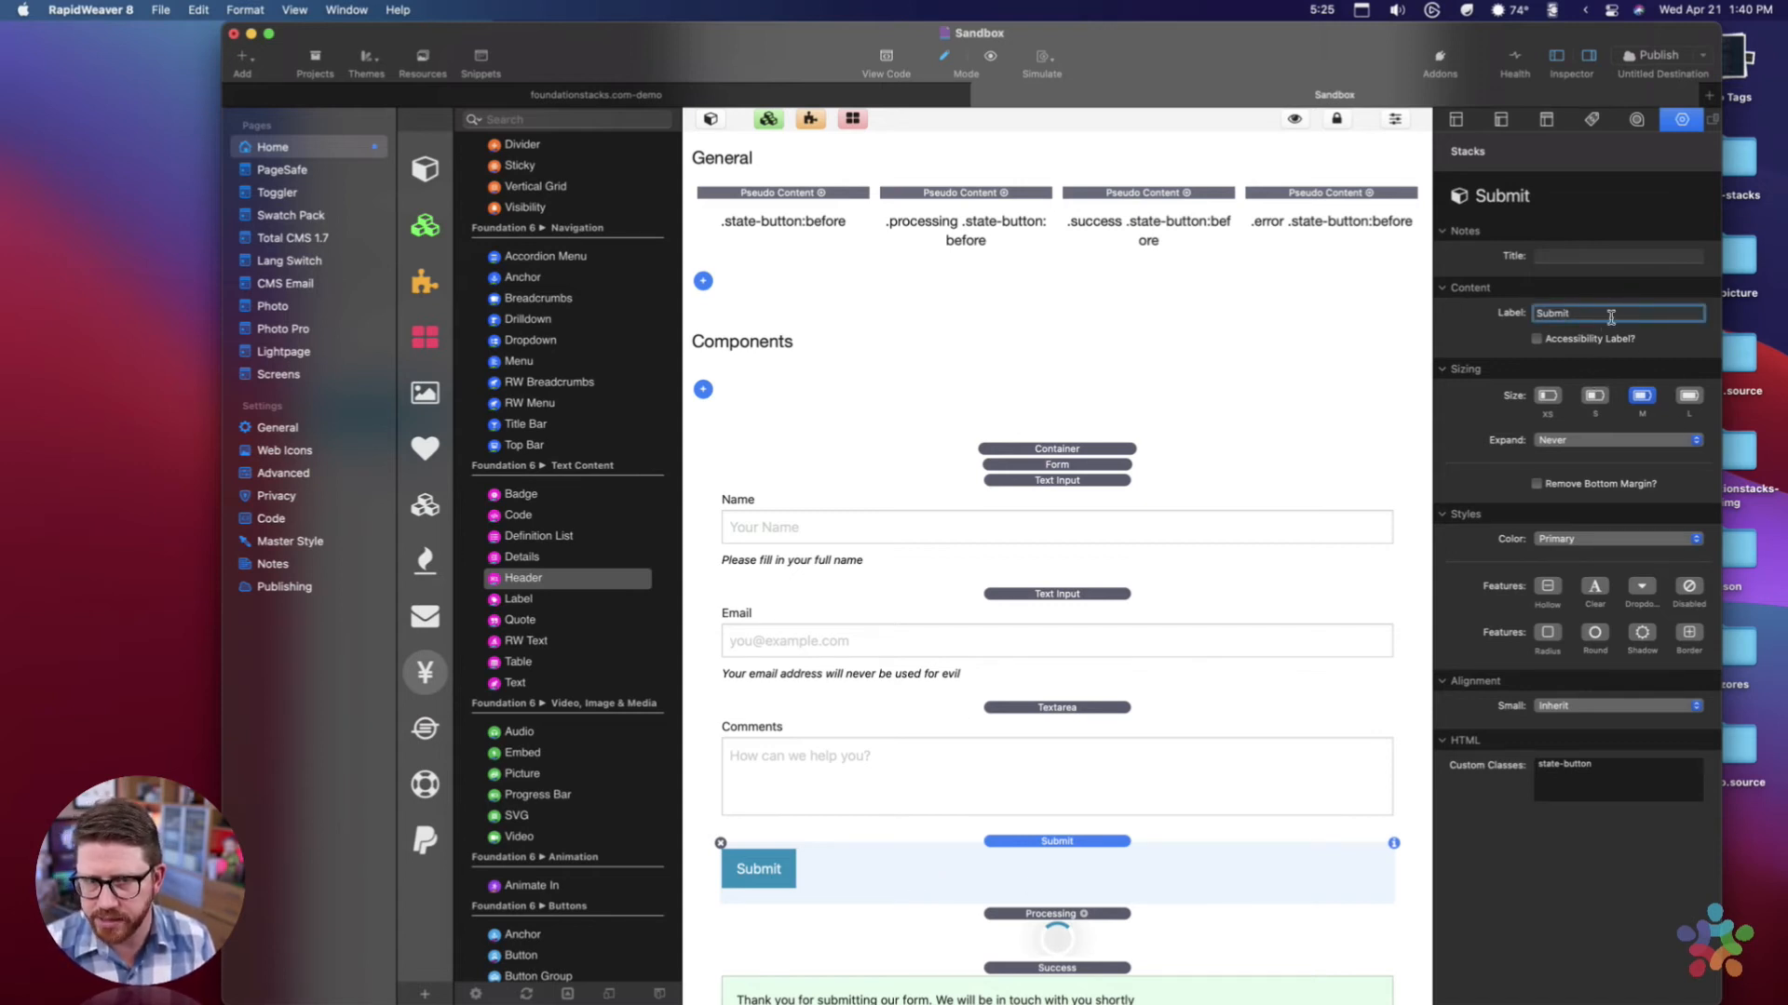
{"action": "key", "text": "super+shift+r"}
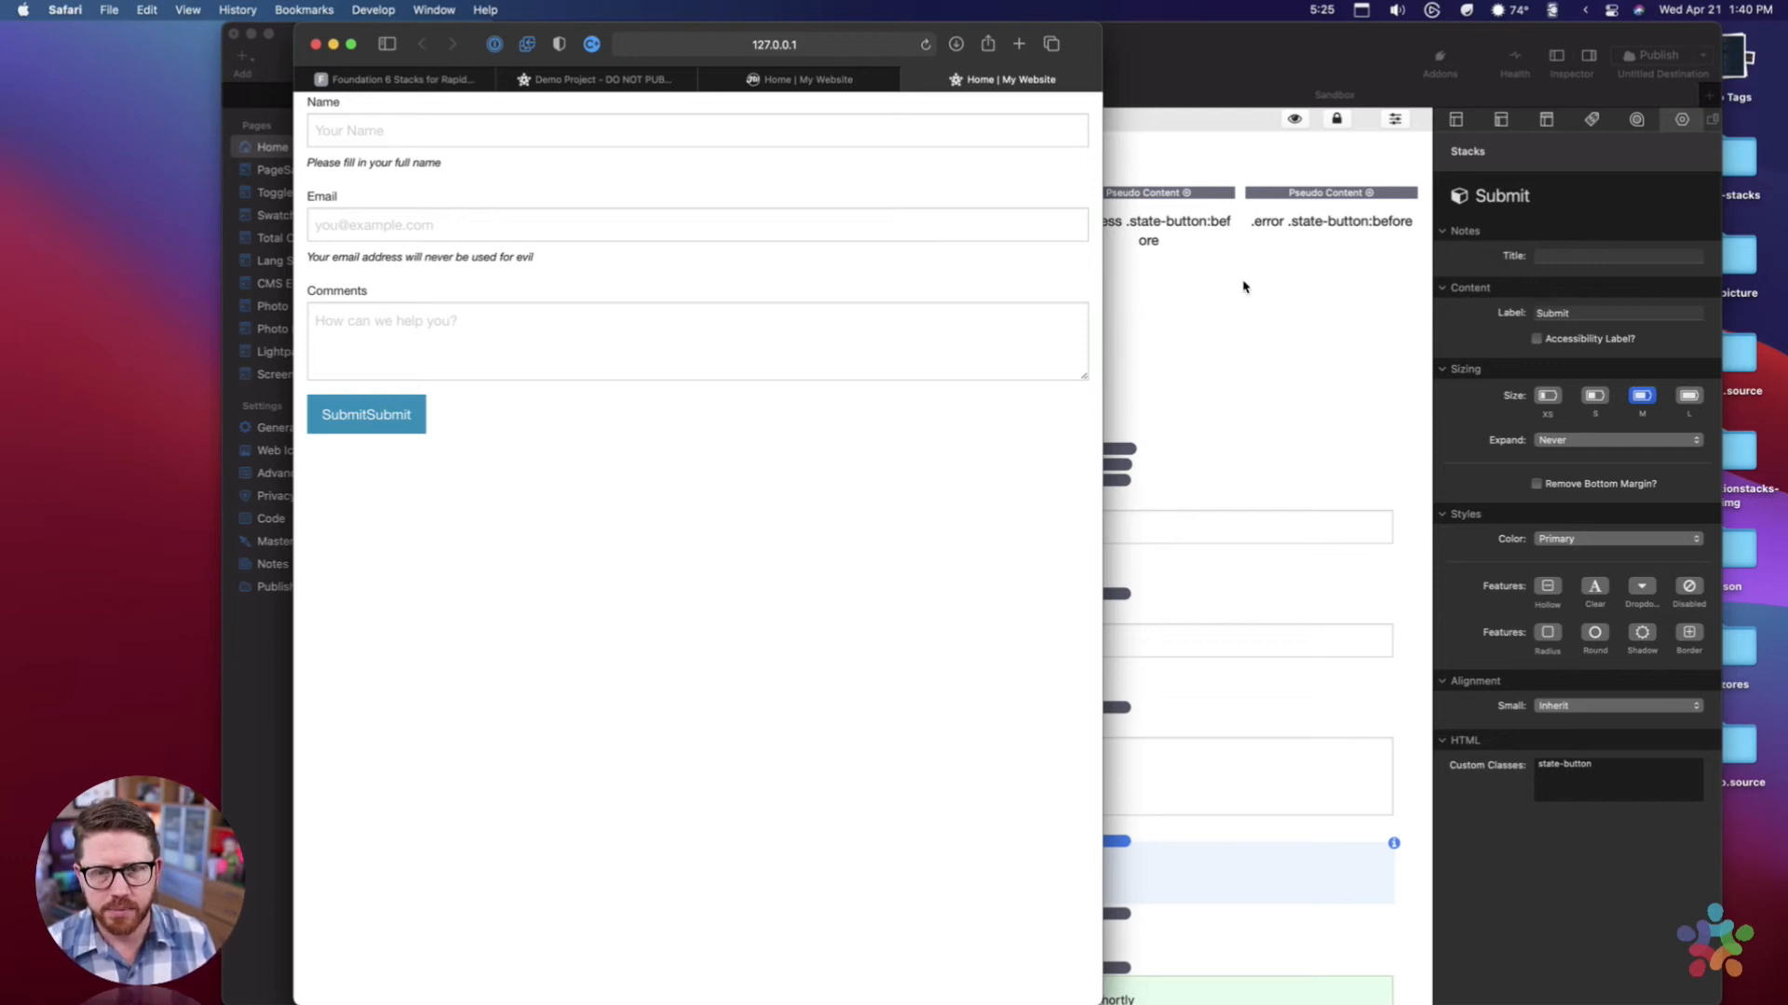
Return to the Submit stack in RapidWeaver, re-enable its Accessibility Label option and clear its Label.
{"action": "left_click", "coordinate": [1249, 339]}
{"action": "left_click", "coordinate": [1033, 858]}
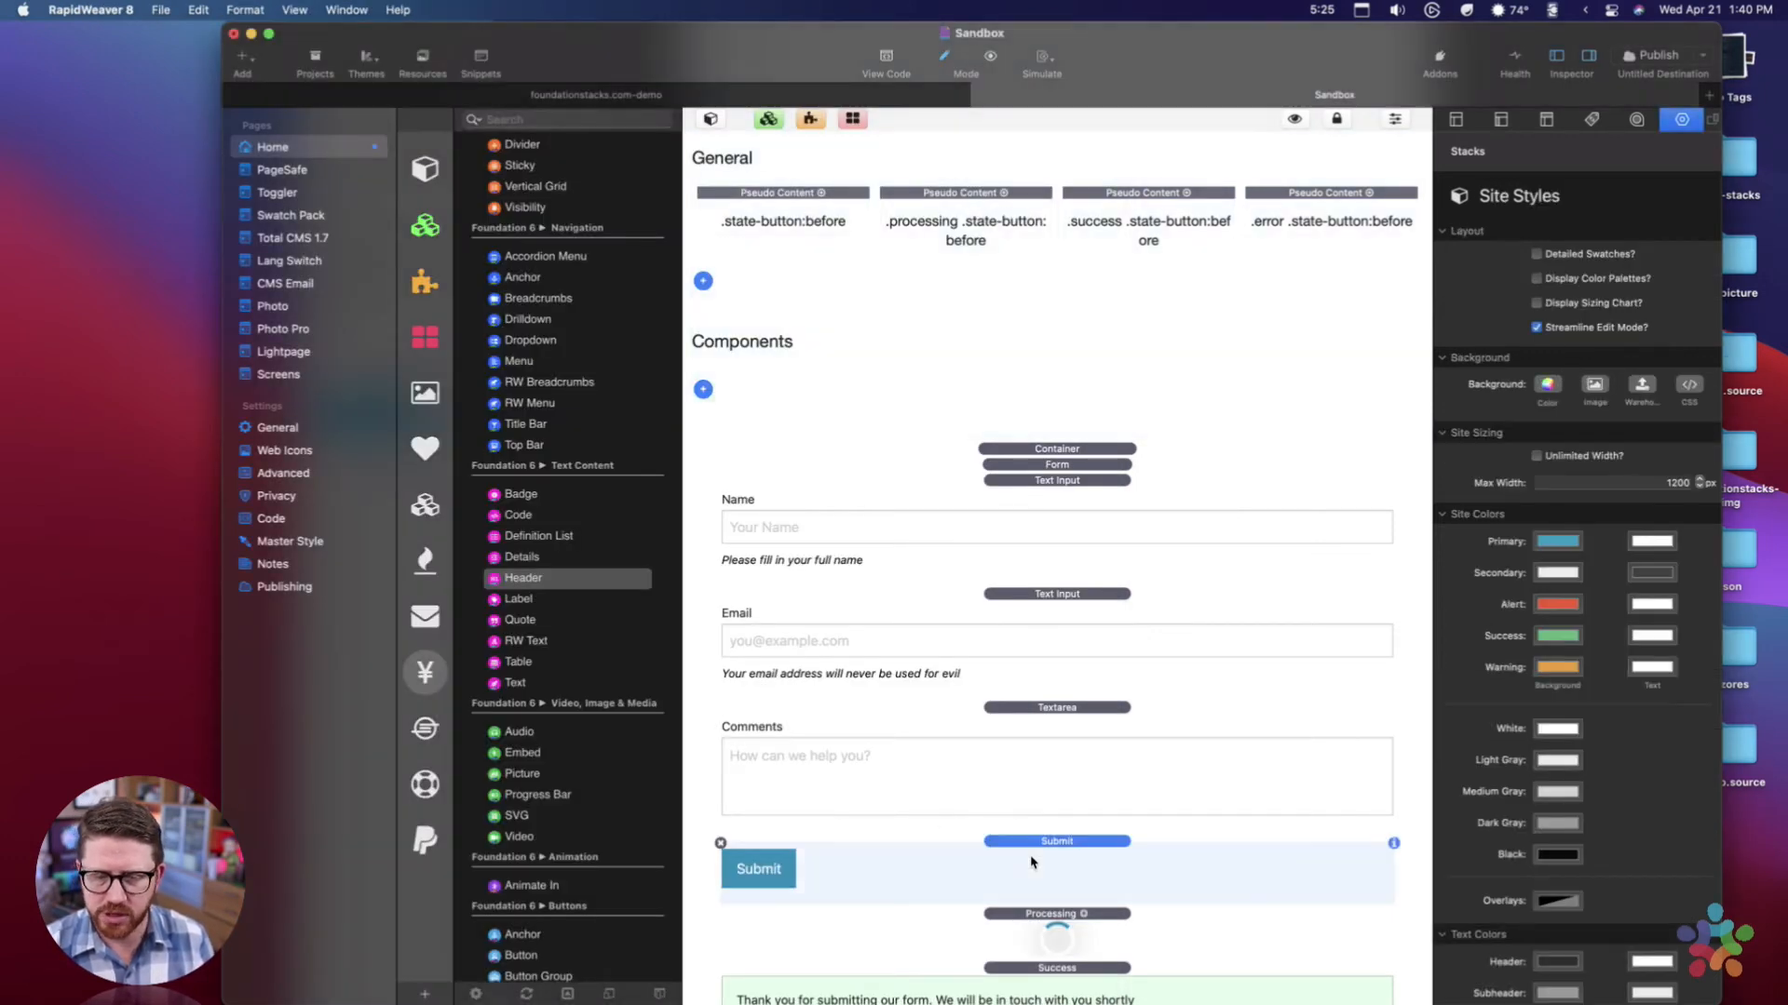
{"action": "left_click", "coordinate": [1537, 340]}
{"action": "double_click", "coordinate": [1556, 314]}
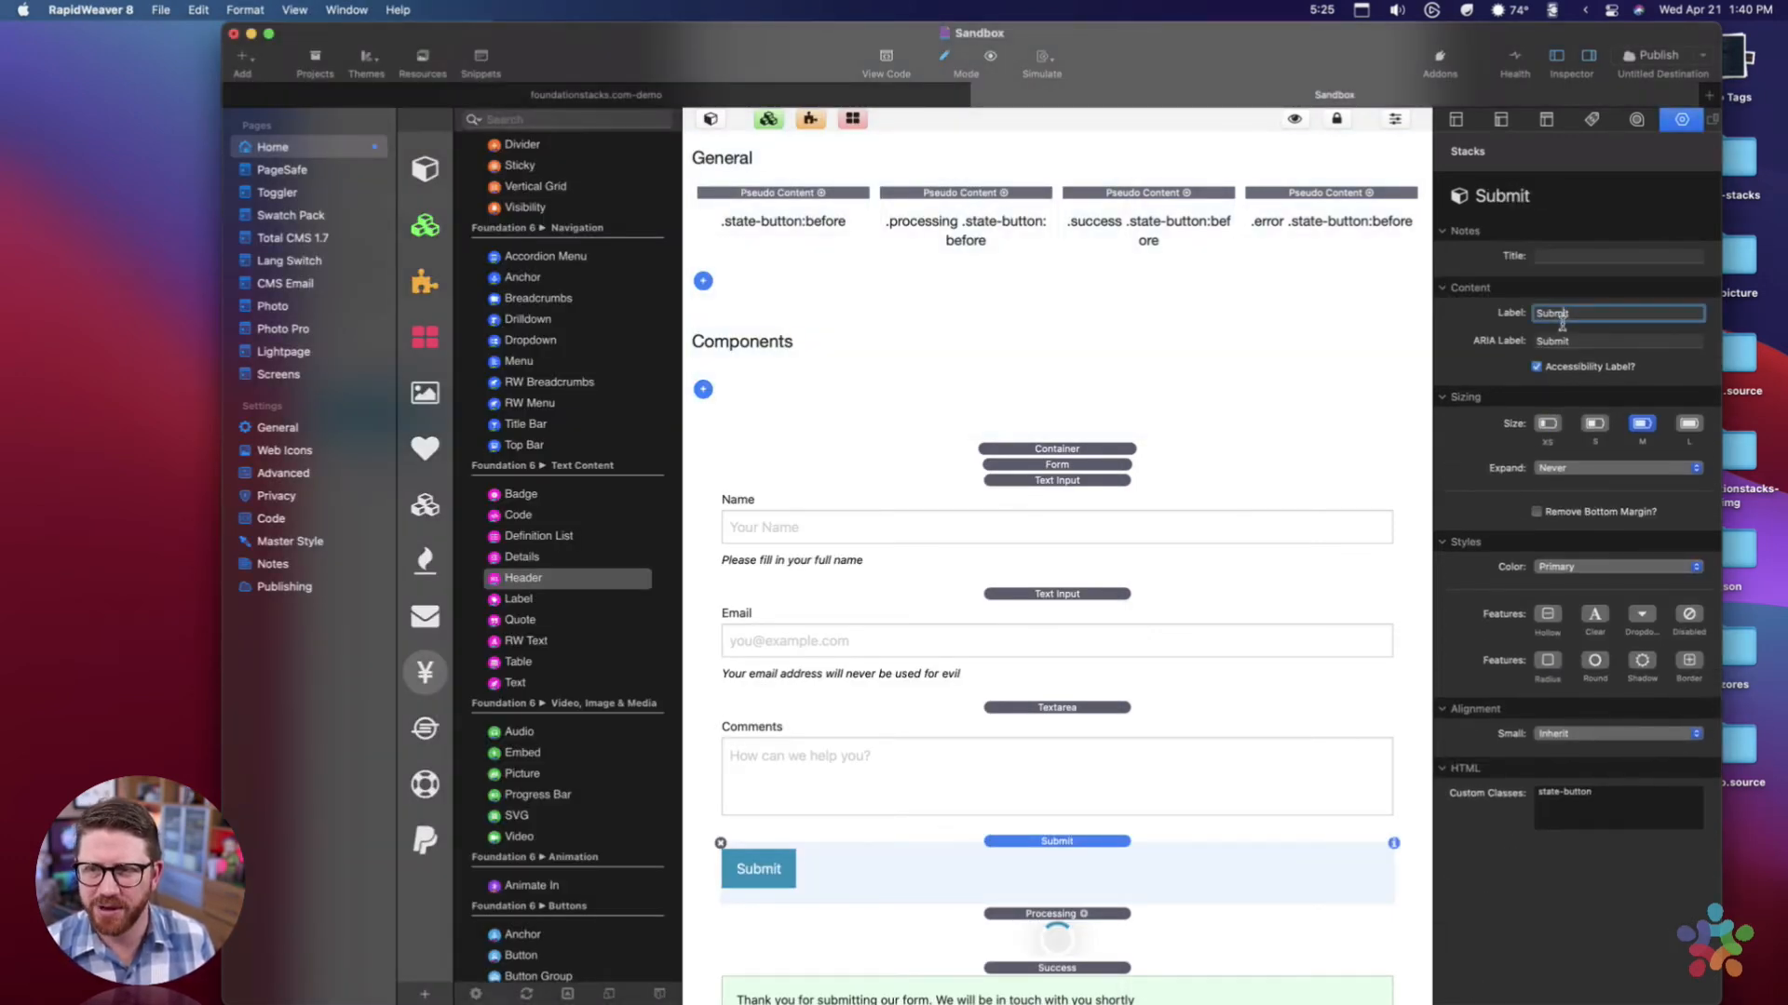
{"action": "key", "text": "BackSpace"}
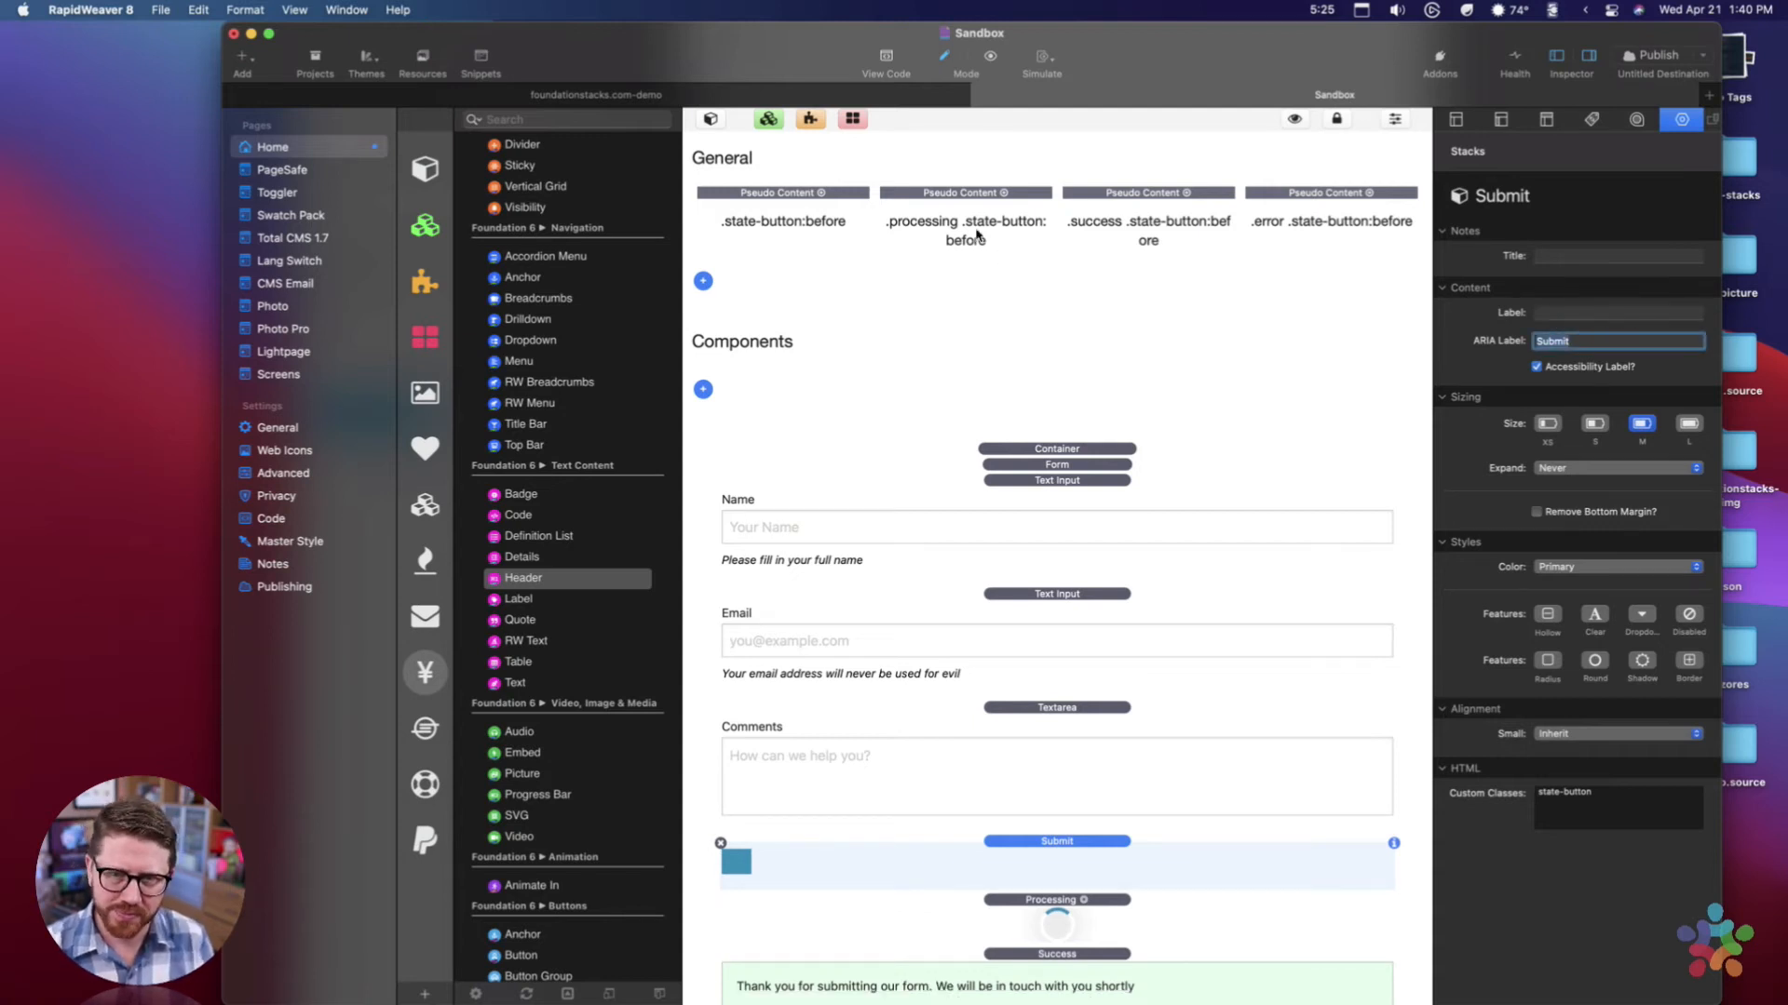
Review the settings of the Pseudo Content swatches for the button's default, processing, success and error states.
{"action": "left_click", "coordinate": [969, 203]}
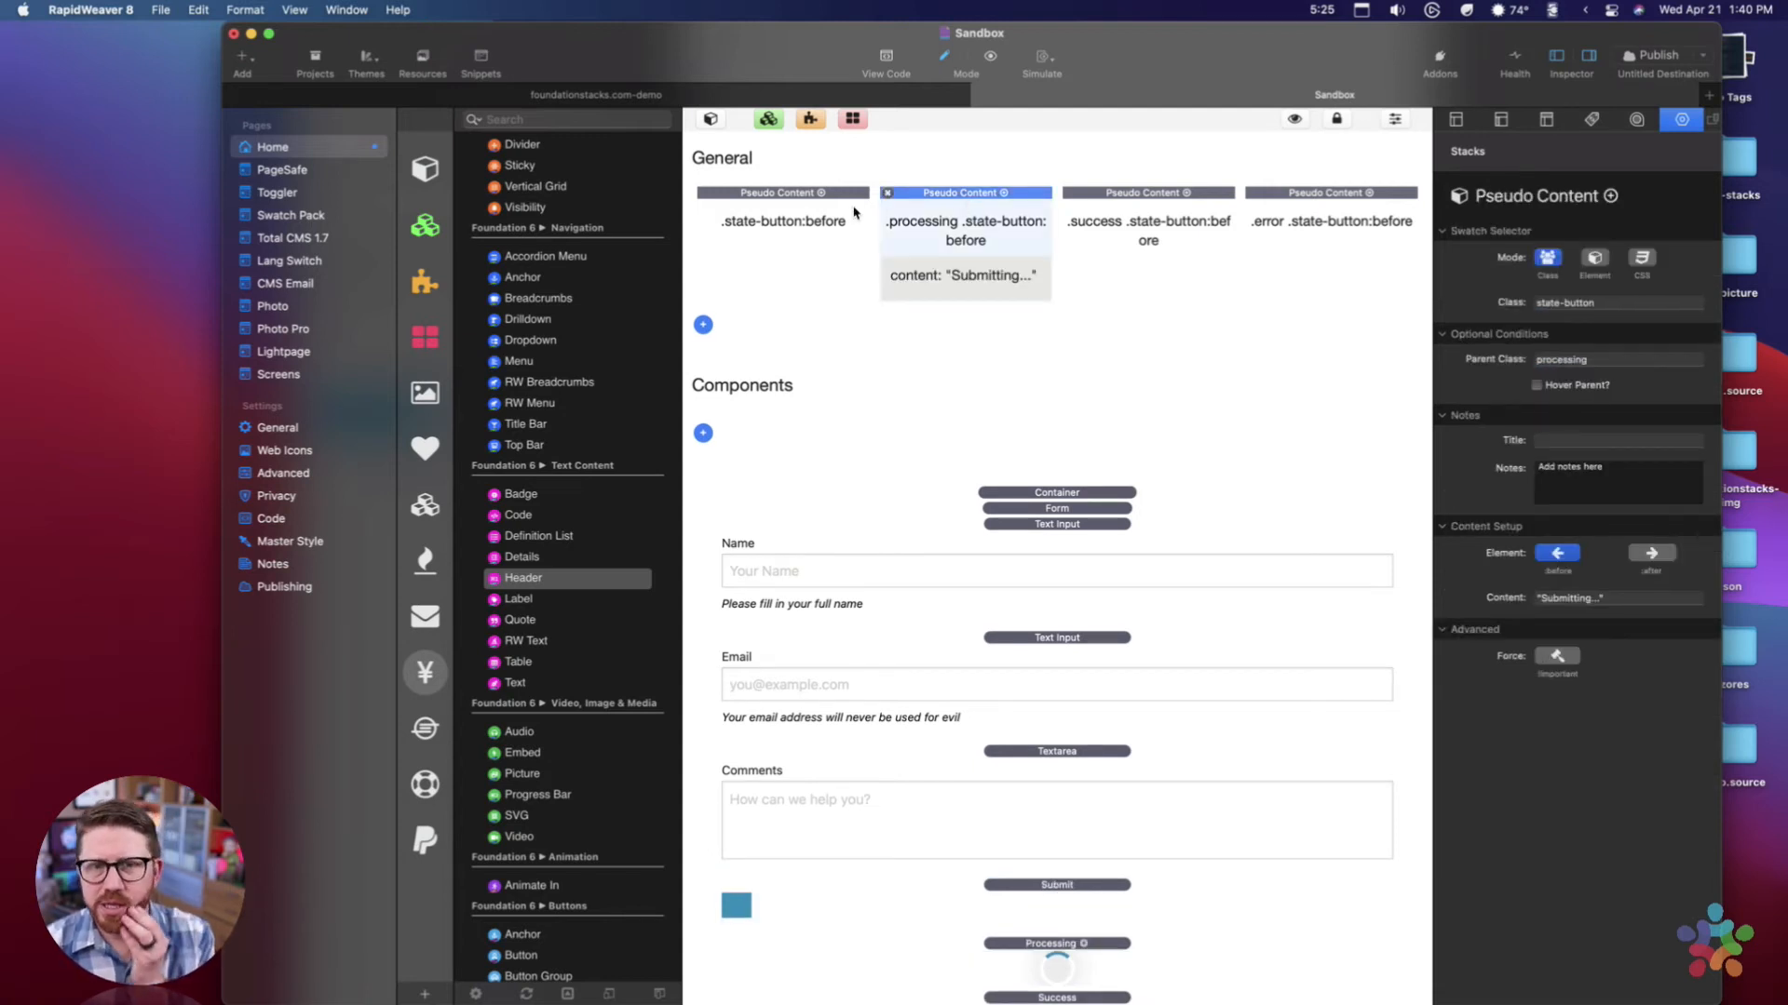
{"action": "left_click", "coordinate": [815, 200]}
{"action": "left_click", "coordinate": [935, 211]}
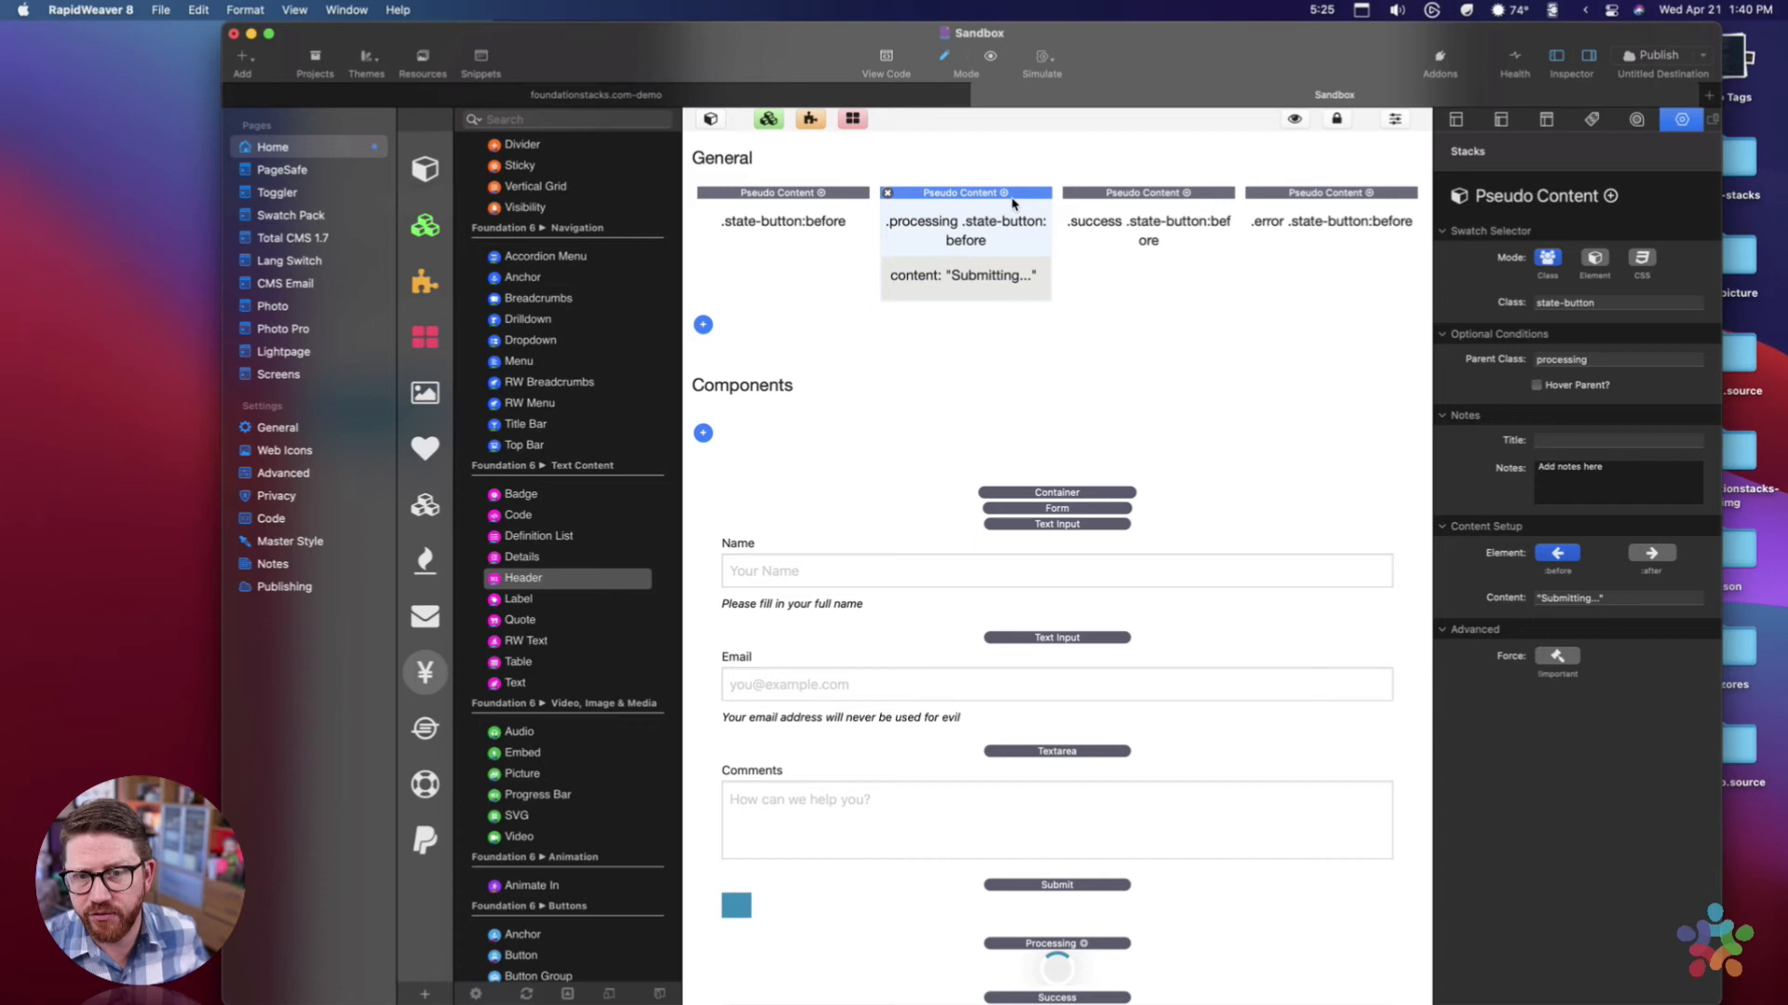
{"action": "left_click", "coordinate": [1069, 205]}
{"action": "left_click", "coordinate": [1307, 197]}
{"action": "left_click", "coordinate": [1186, 194]}
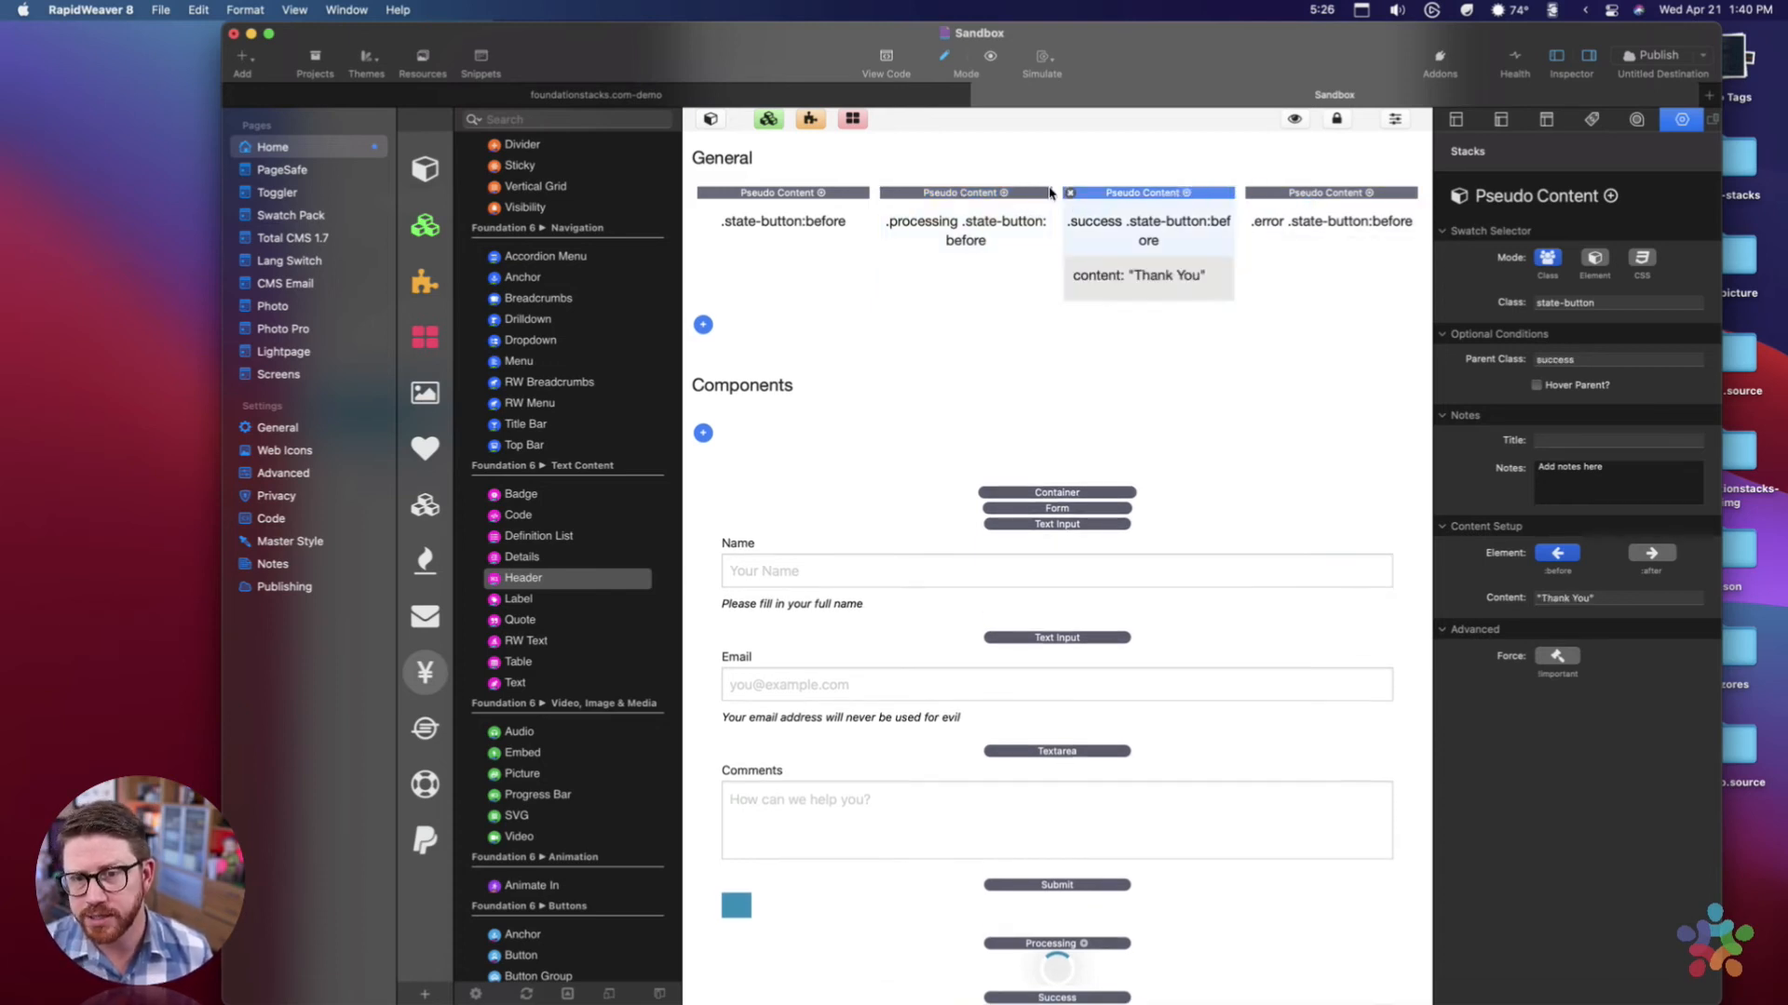
{"action": "left_click", "coordinate": [927, 195]}
{"action": "left_click", "coordinate": [823, 203]}
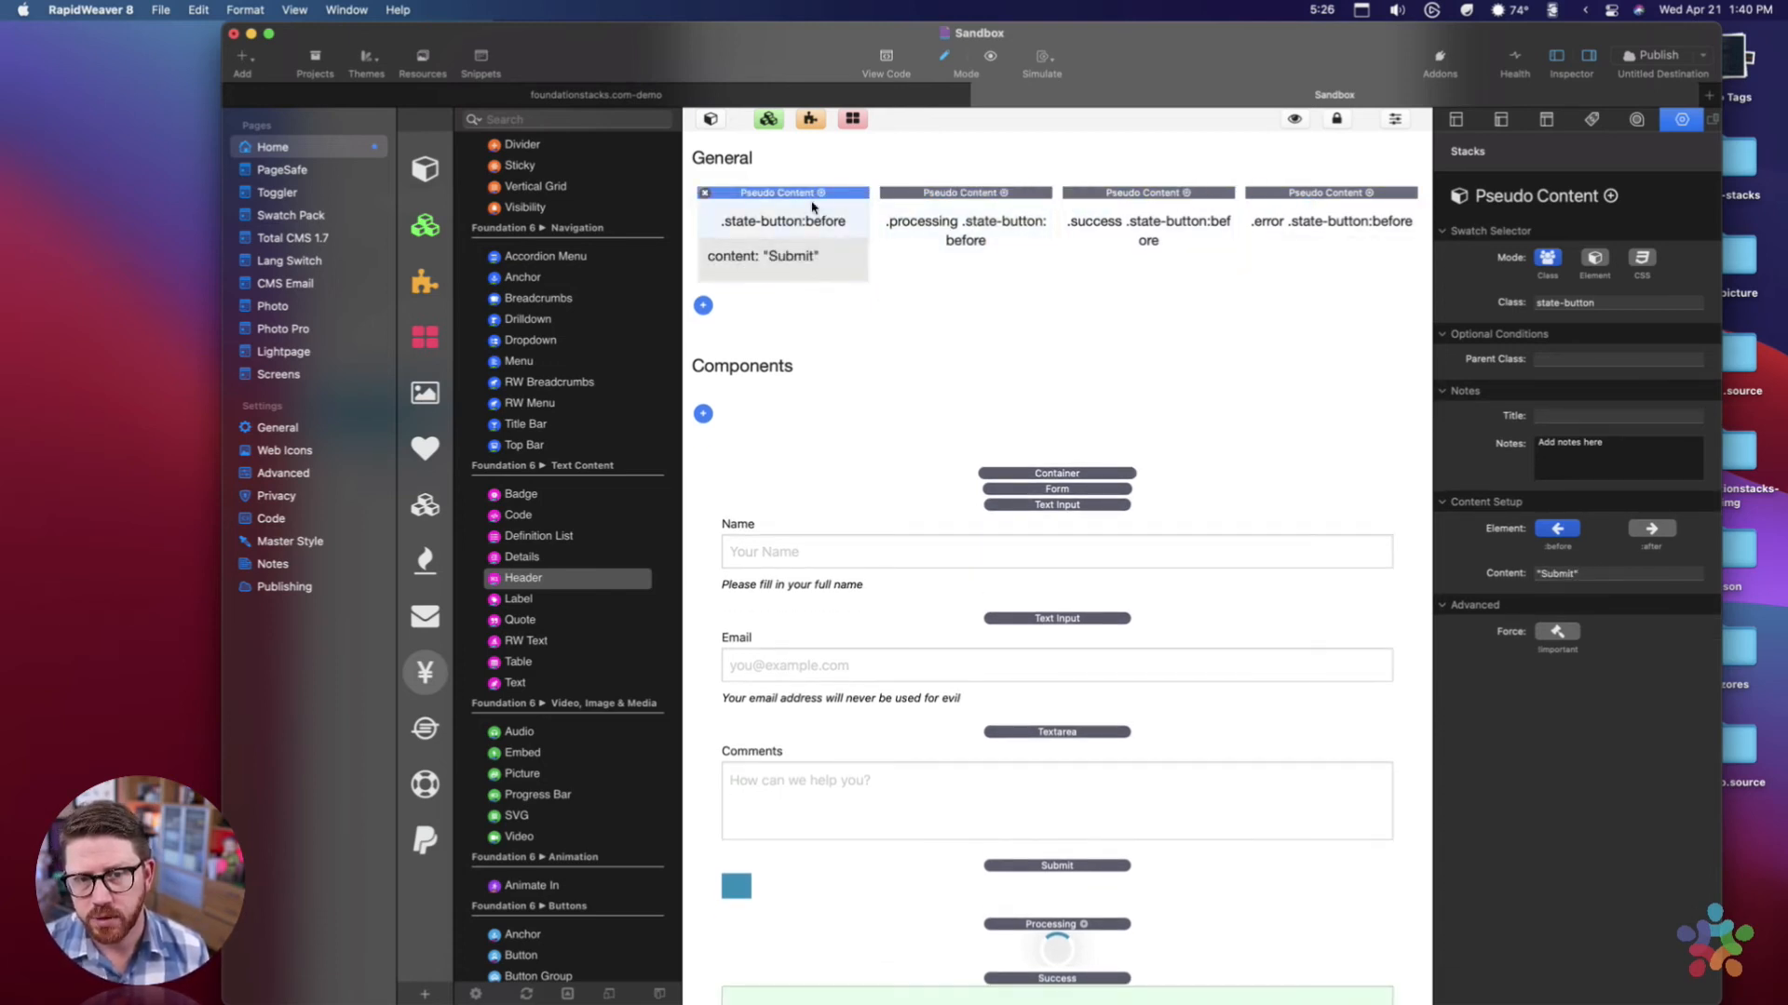
Compare the default Pseudo Content swatch's class with the Submit stack's custom class.
{"action": "triple_click", "coordinate": [1624, 302]}
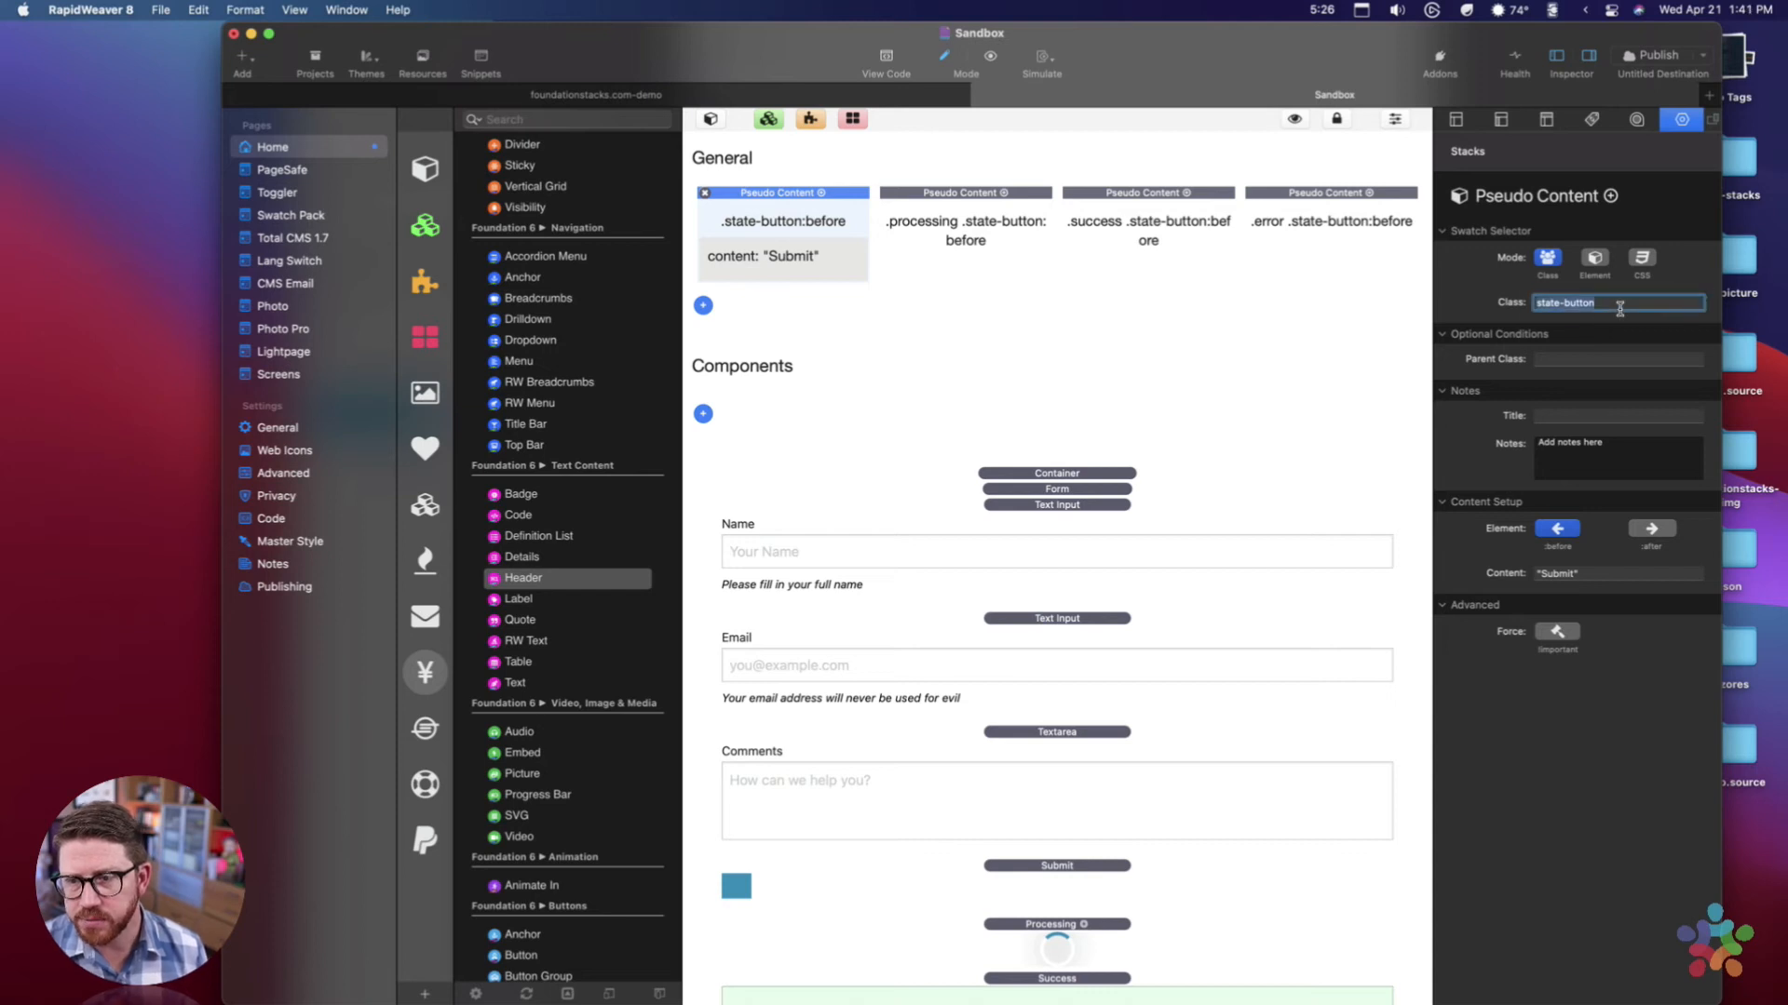
{"action": "scroll", "coordinate": [1096, 689], "scroll_direction": "down", "scroll_amount": 1}
{"action": "left_click", "coordinate": [1052, 870]}
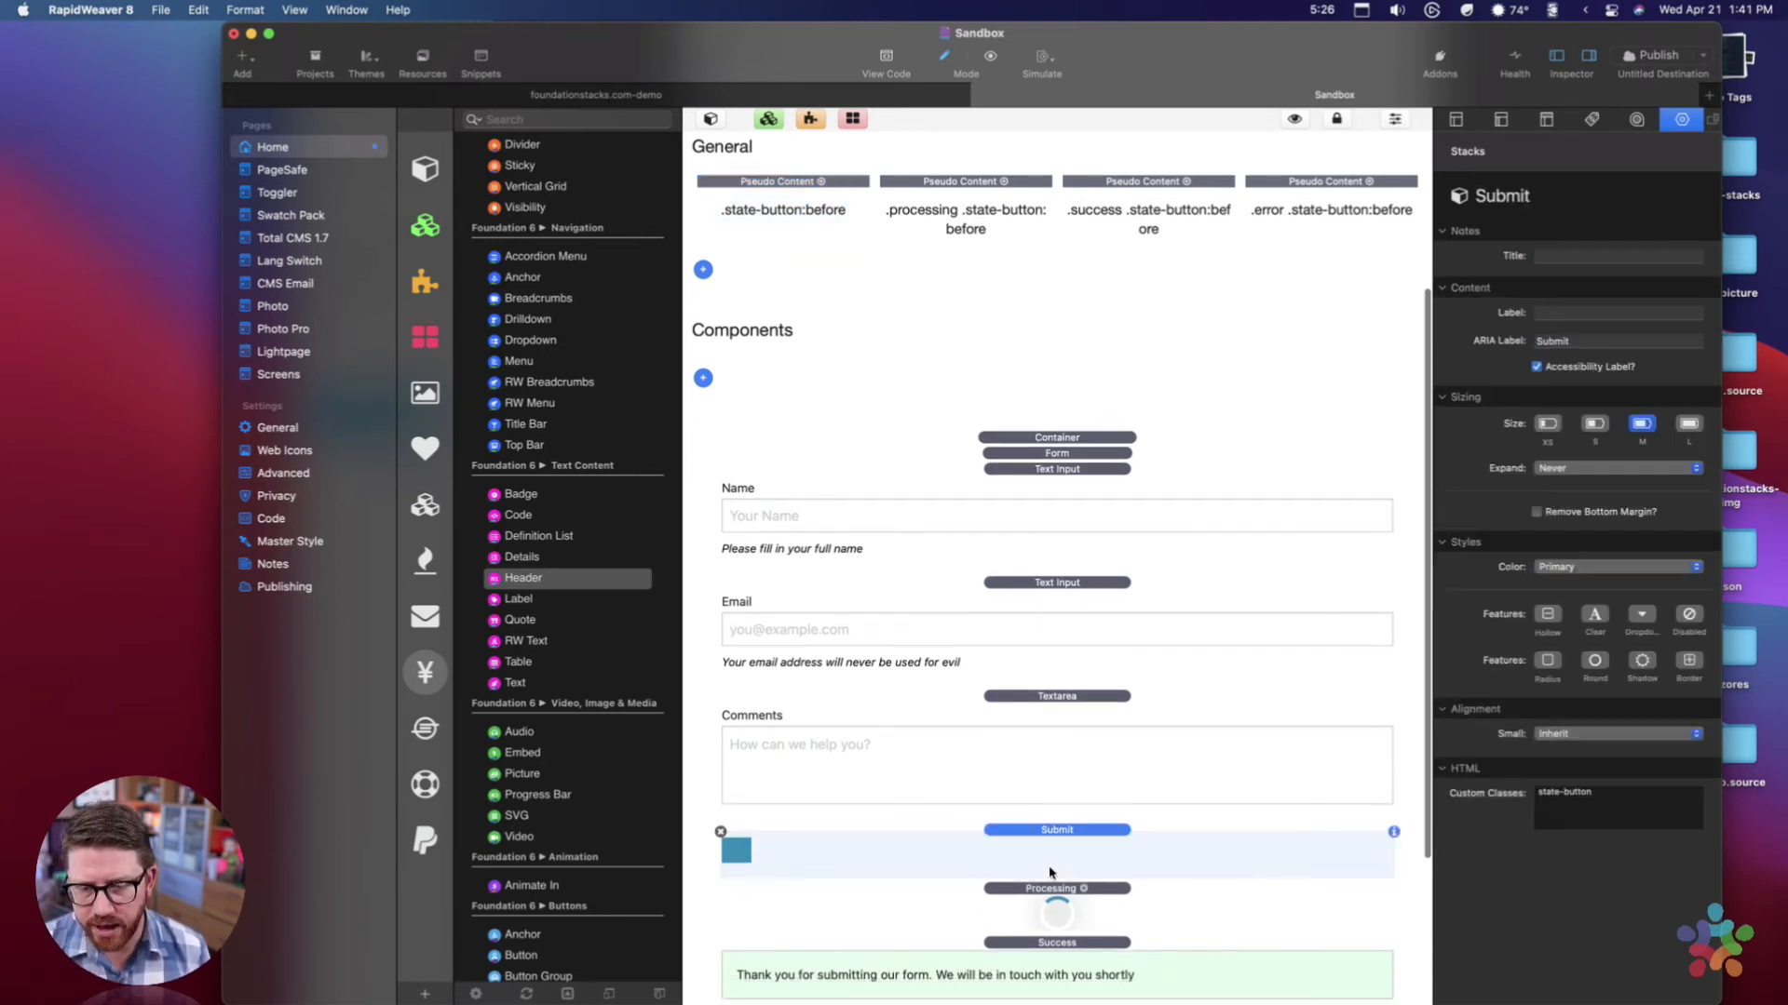
{"action": "triple_click", "coordinate": [1624, 820]}
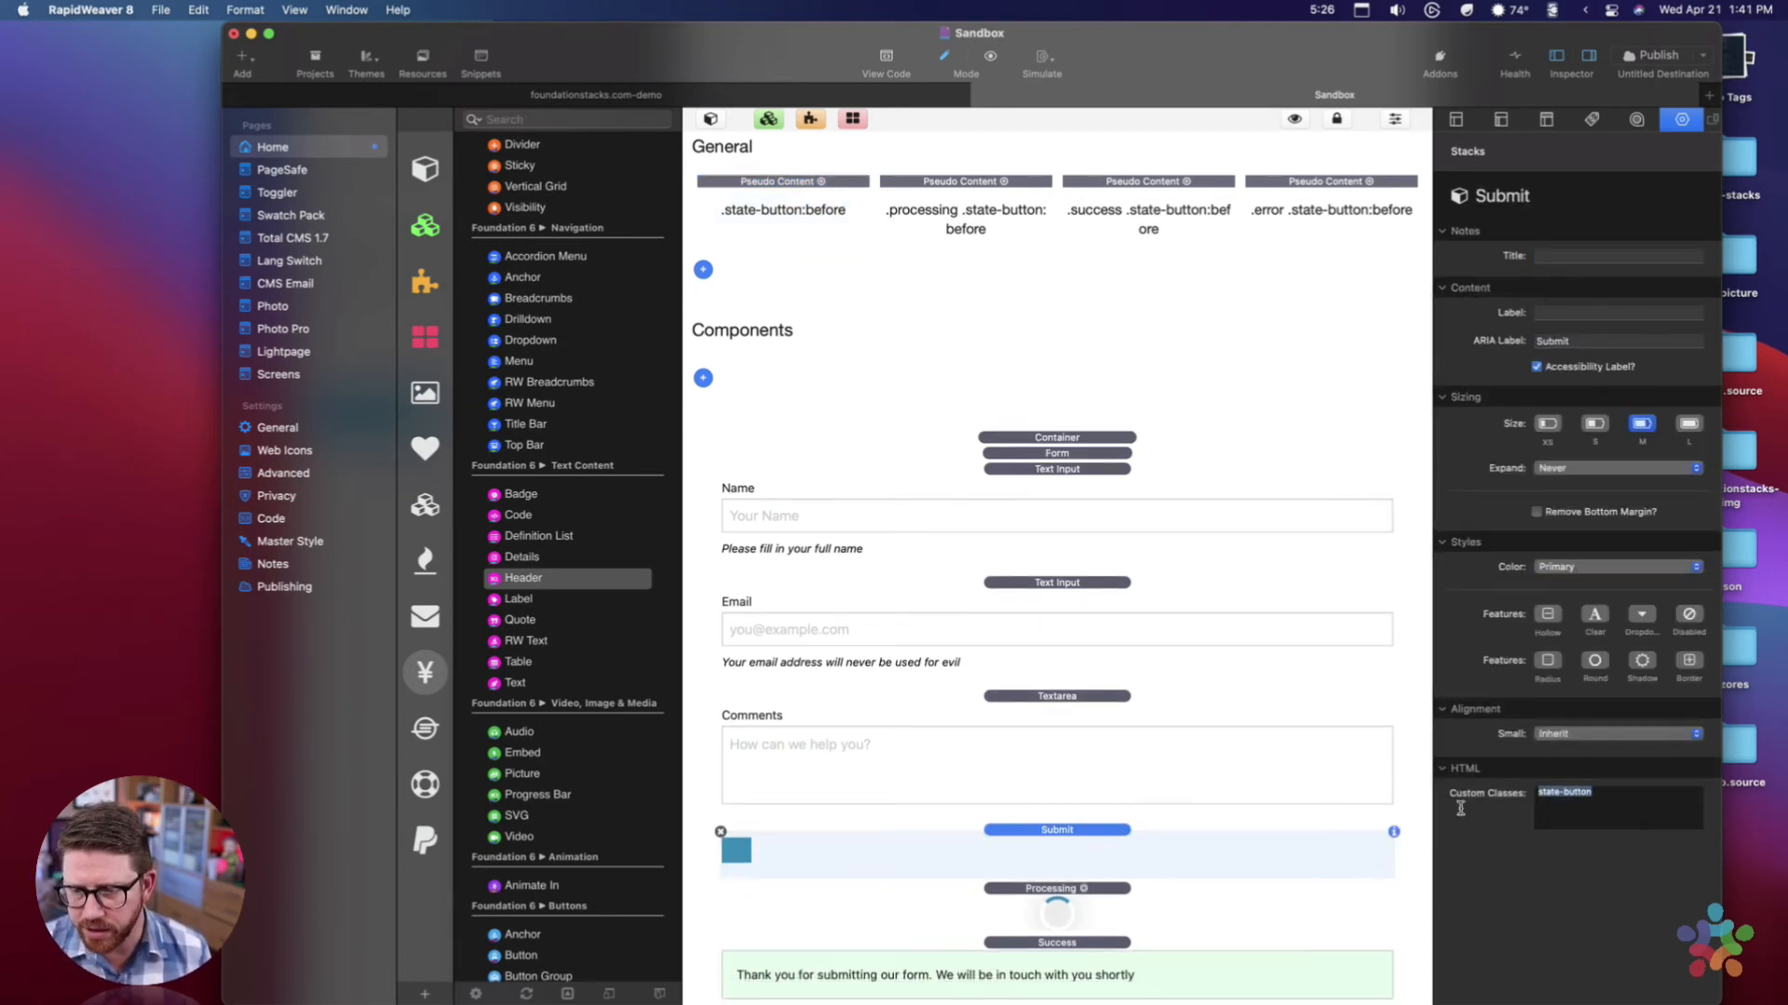
{"action": "scroll", "coordinate": [1034, 842], "scroll_direction": "up", "scroll_amount": 1}
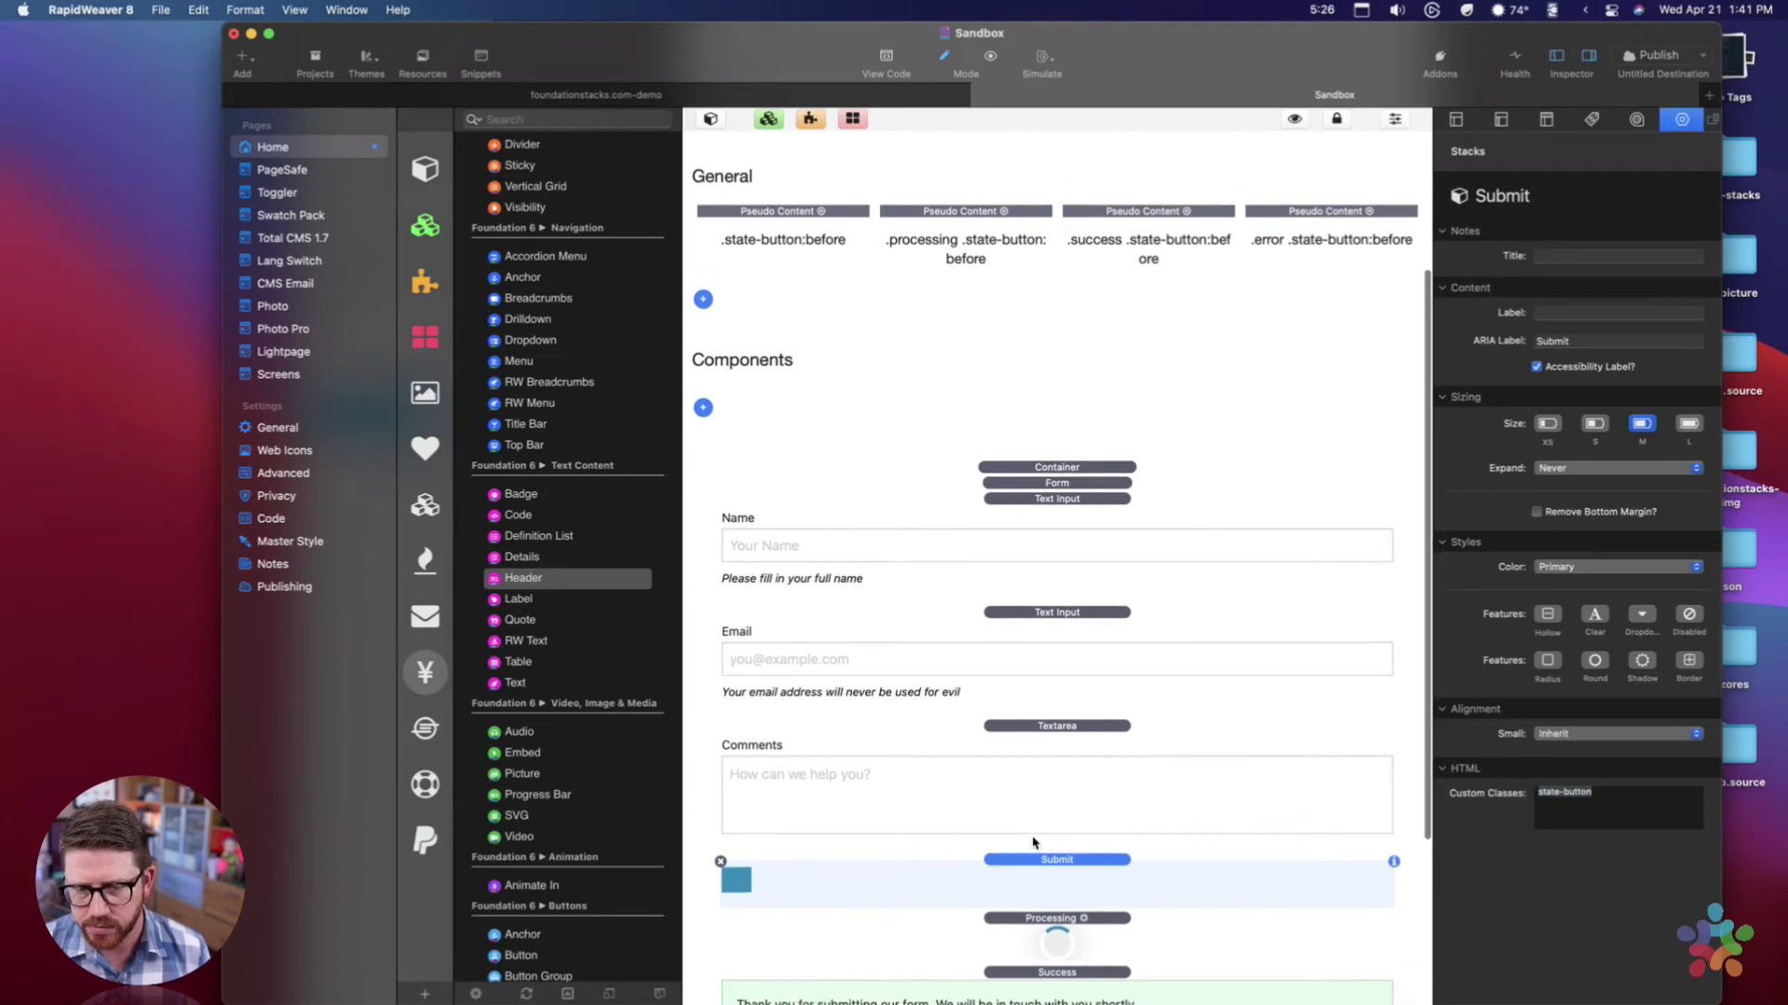
Examine the content text and class of the default state-button Pseudo Content swatch.
{"action": "left_click", "coordinate": [799, 221]}
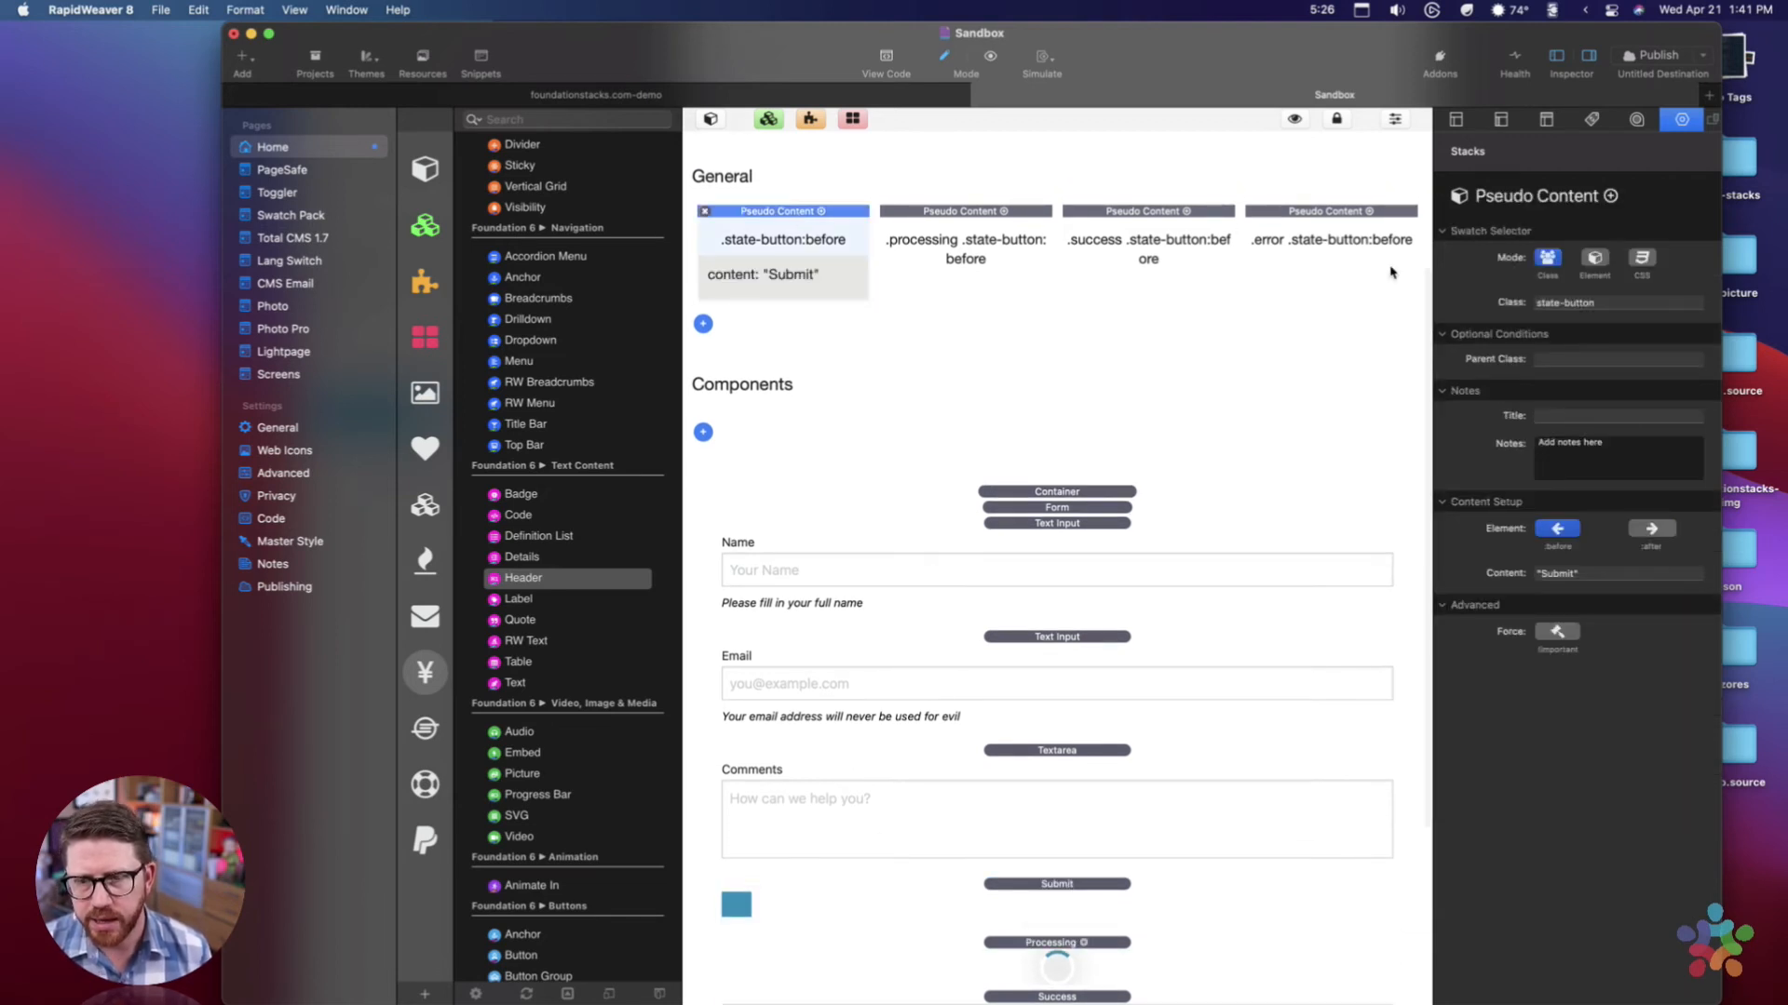
{"action": "left_click", "coordinate": [1601, 580]}
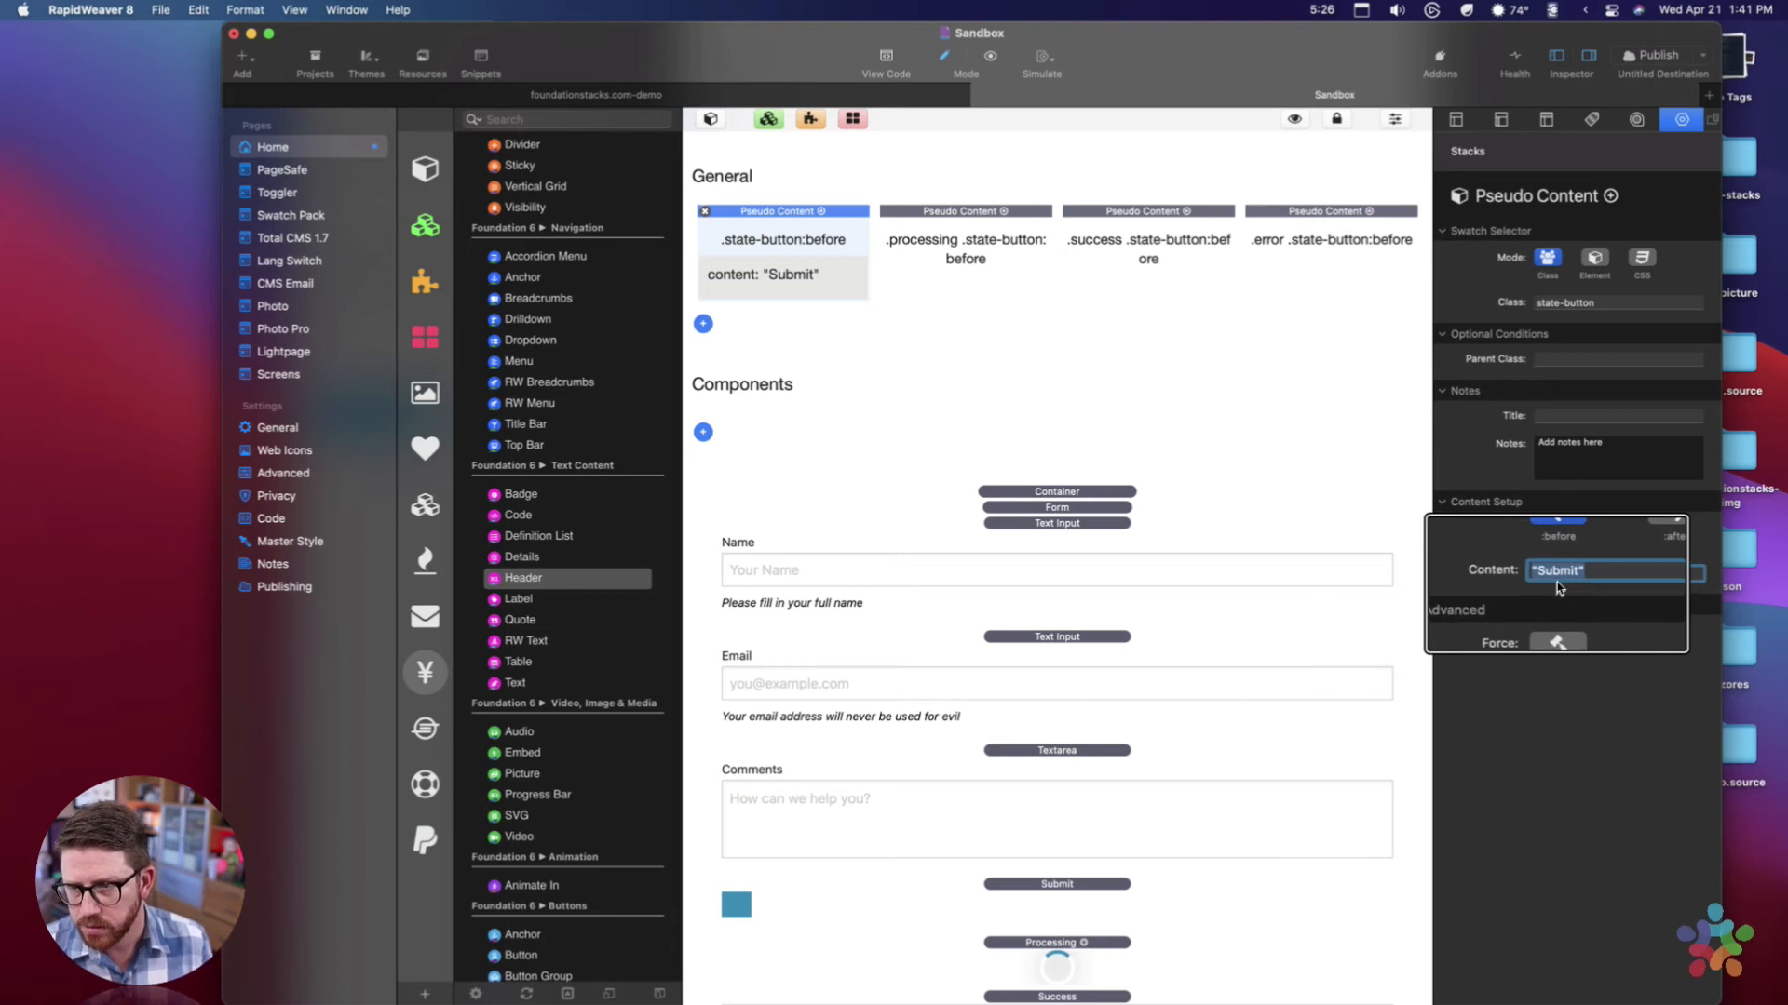
{"action": "left_click", "coordinate": [1608, 311]}
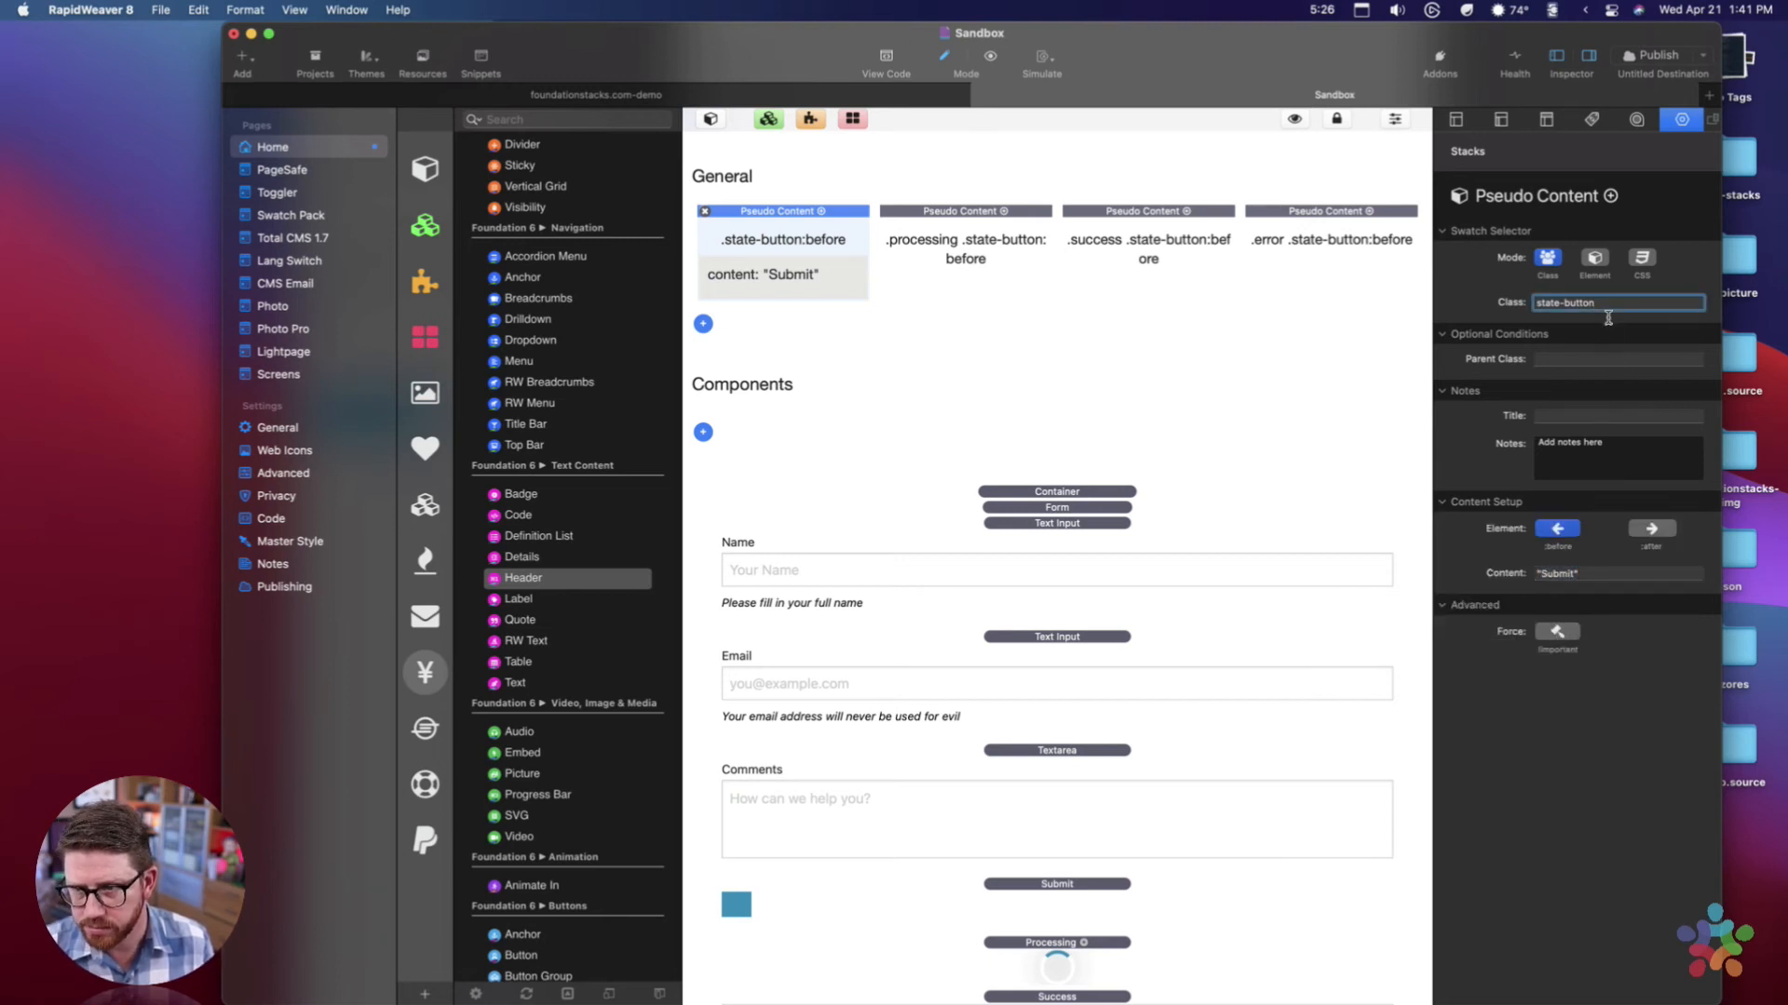
Examine the class, parent class and content text of the processing-state Pseudo Content swatch.
{"action": "left_click", "coordinate": [982, 217]}
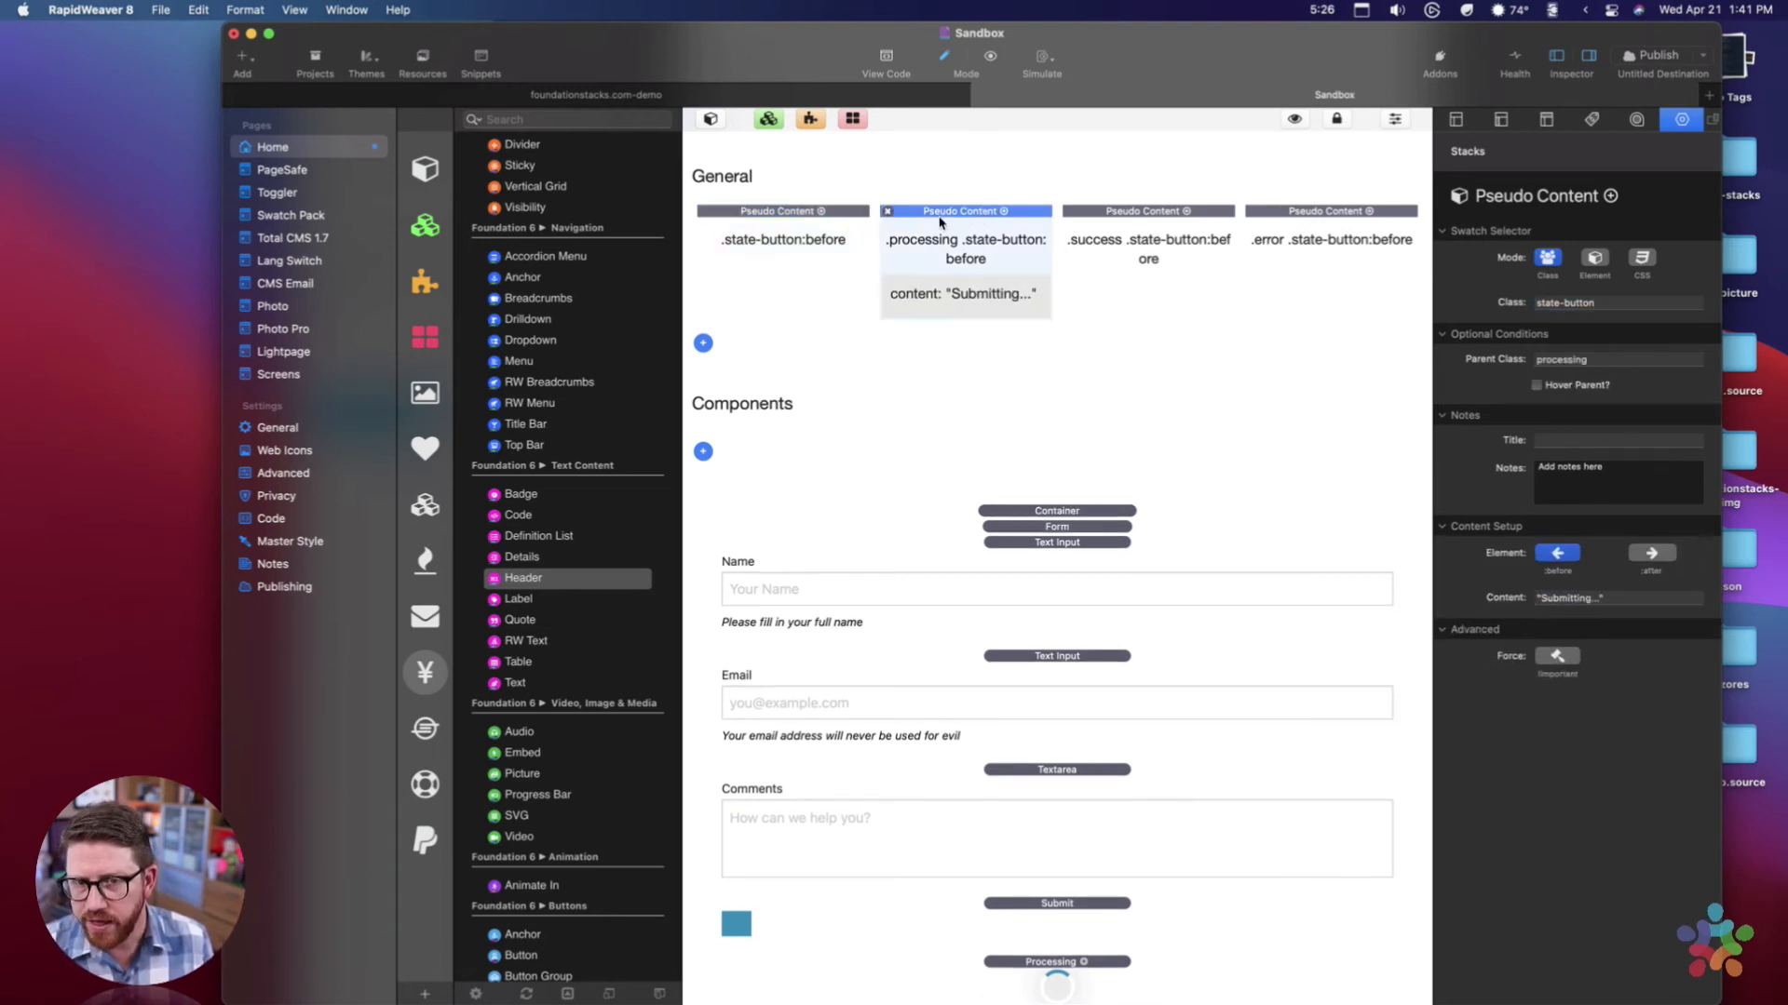
{"action": "left_click_drag", "start_coordinate": [1625, 311], "coordinate": [1463, 316]}
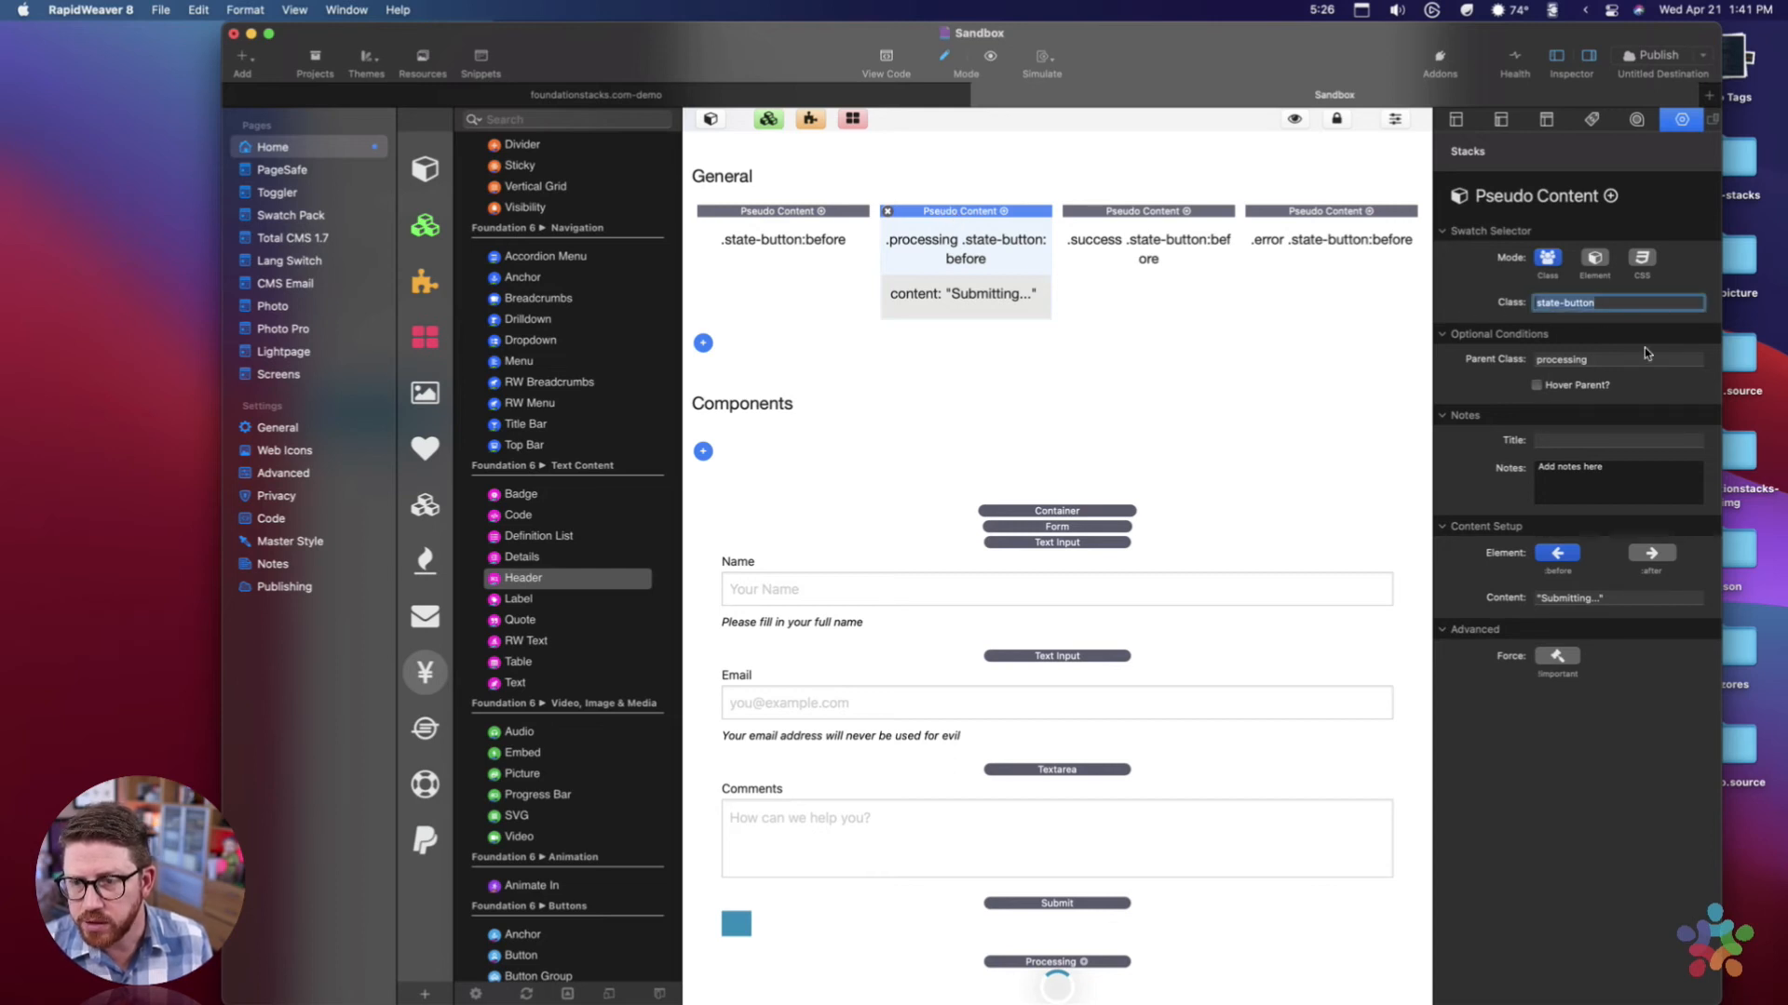
{"action": "double_click", "coordinate": [1621, 366]}
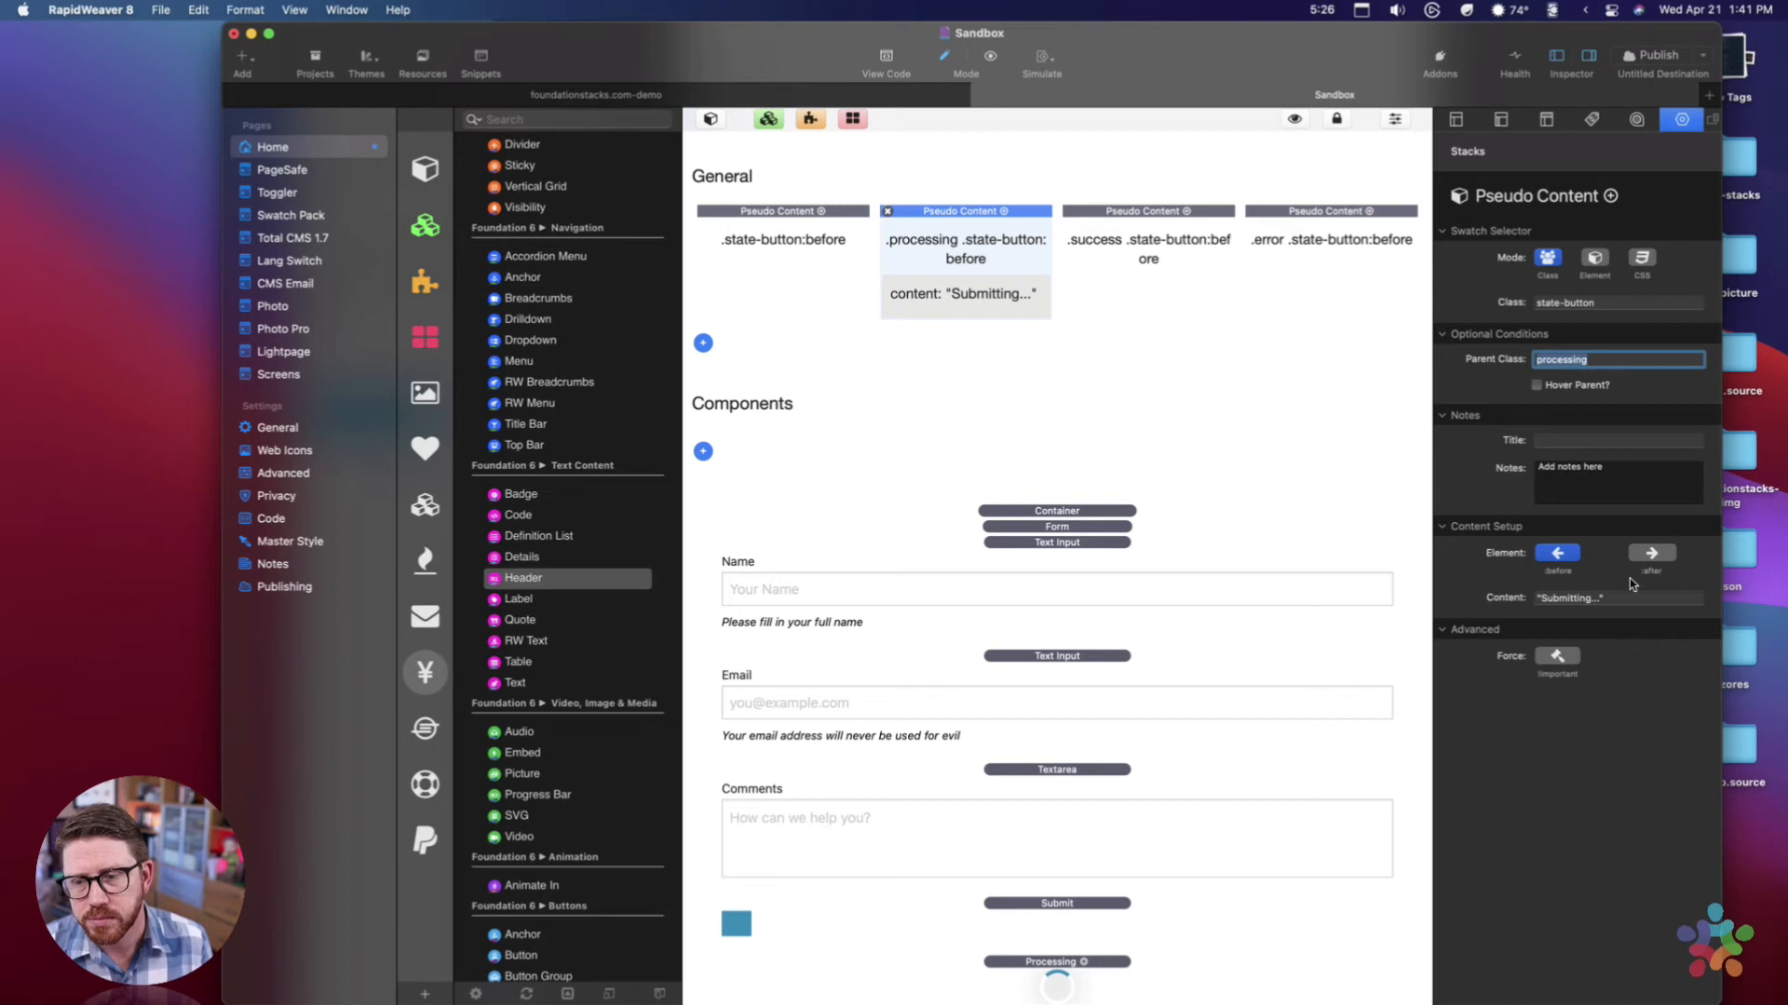
{"action": "left_click", "coordinate": [1611, 599]}
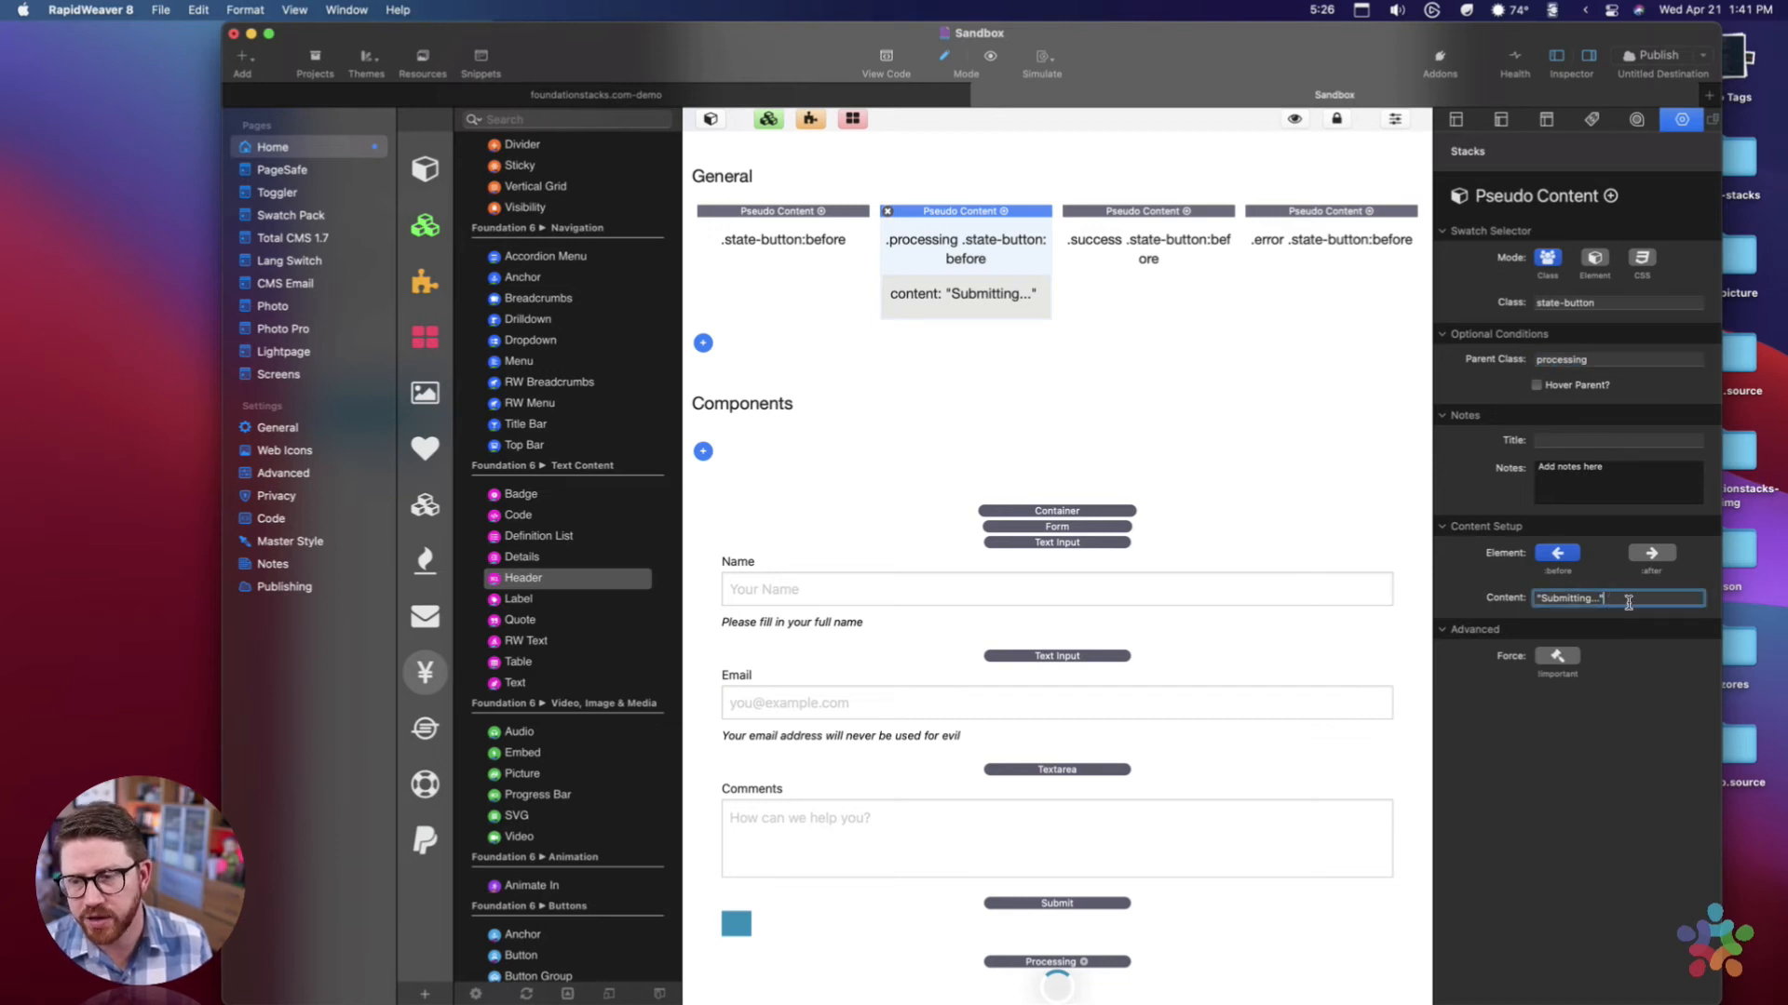
{"action": "left_click_drag", "start_coordinate": [1617, 604], "coordinate": [1460, 607]}
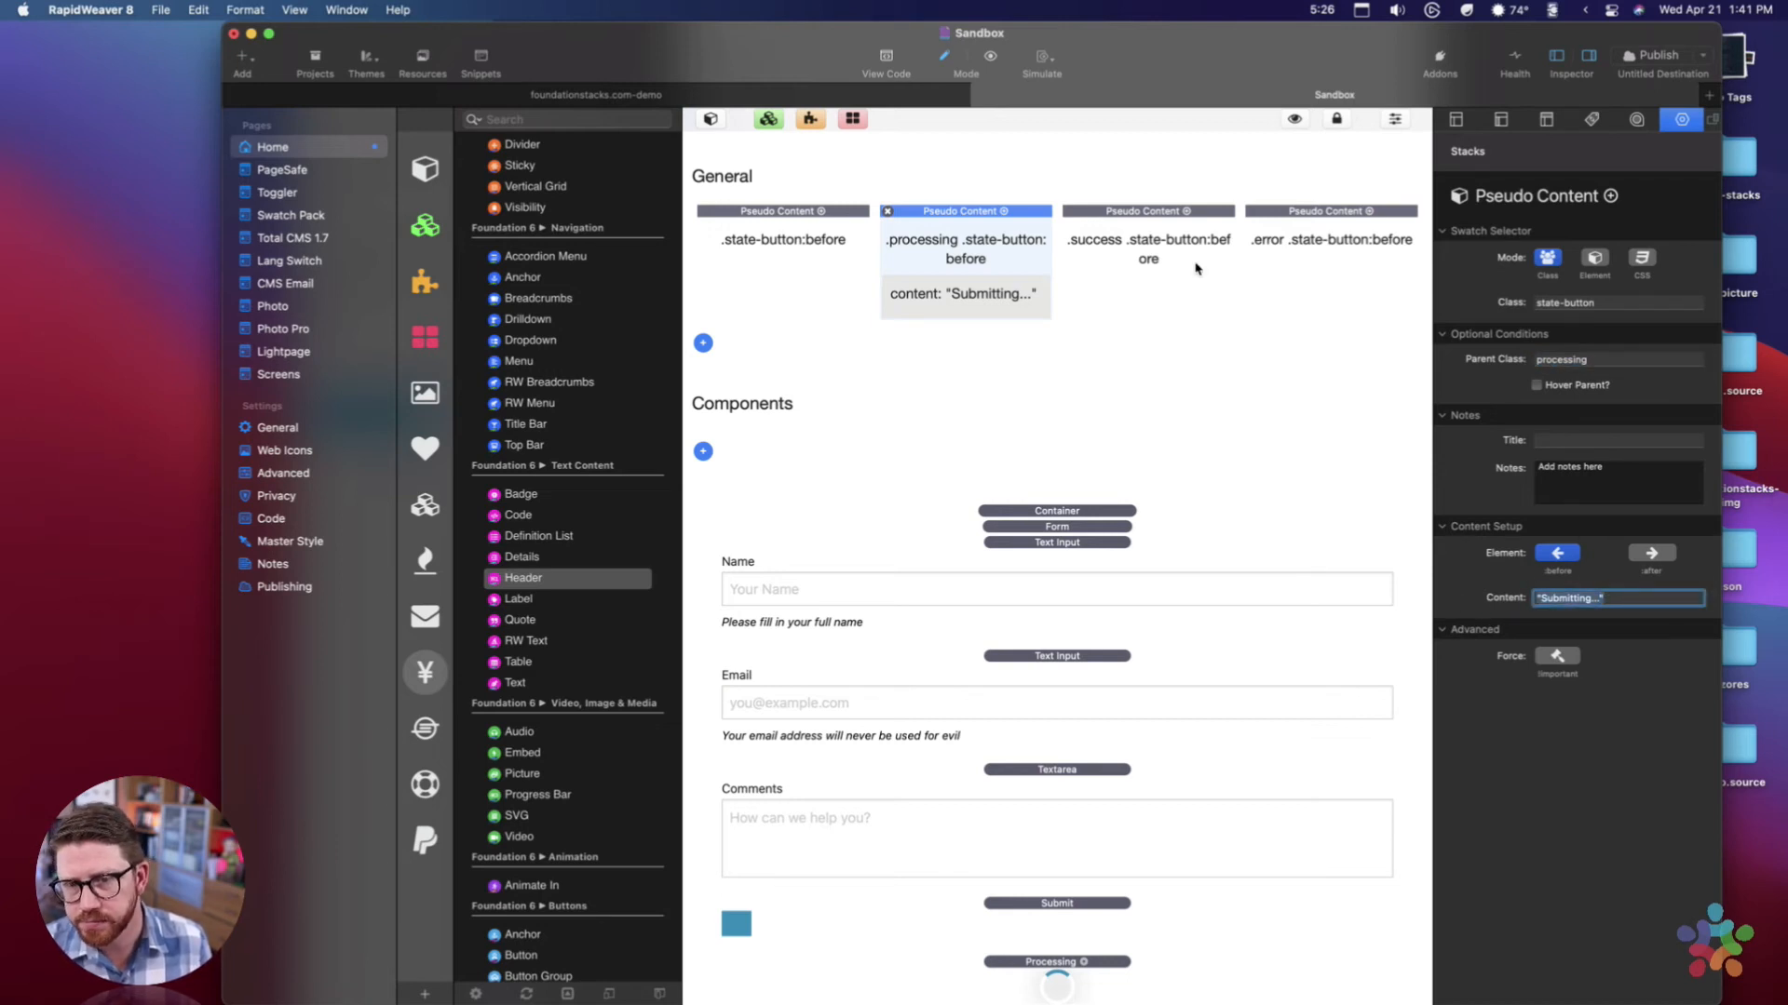
Examine the success swatch's parent class and content text, and open the error swatch's settings.
{"action": "left_click", "coordinate": [1163, 220]}
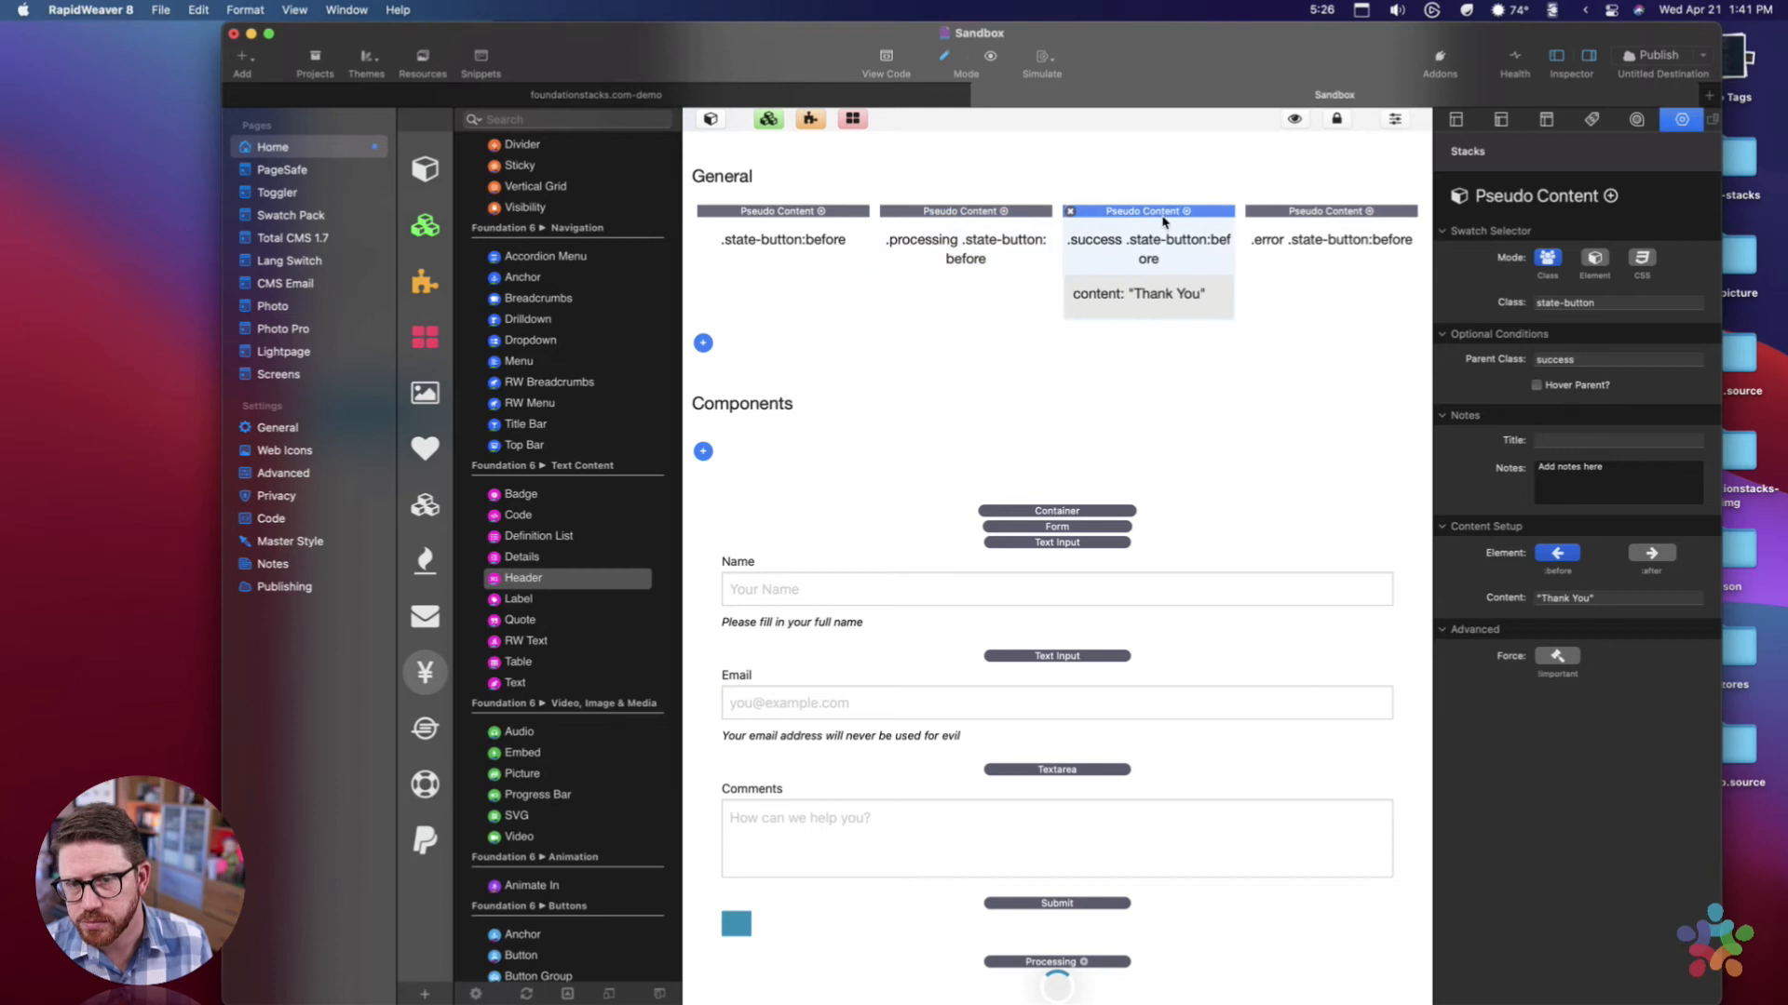
{"action": "double_click", "coordinate": [1603, 369]}
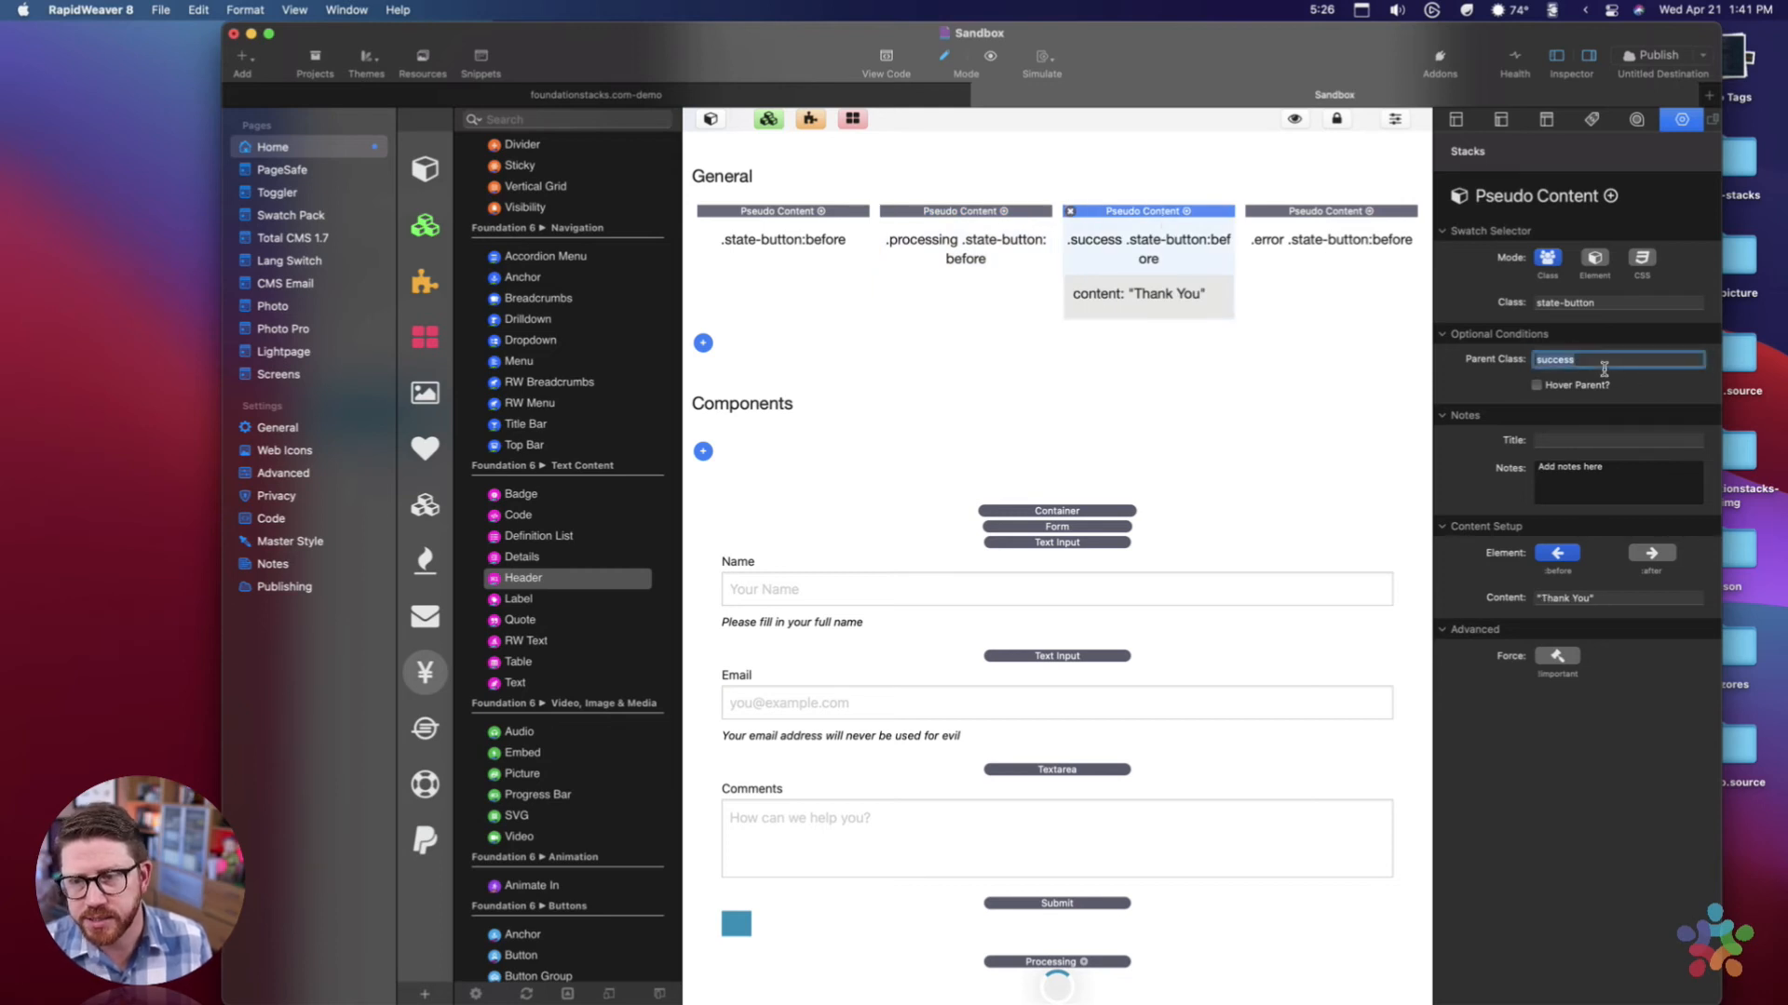
{"action": "triple_click", "coordinate": [1626, 598]}
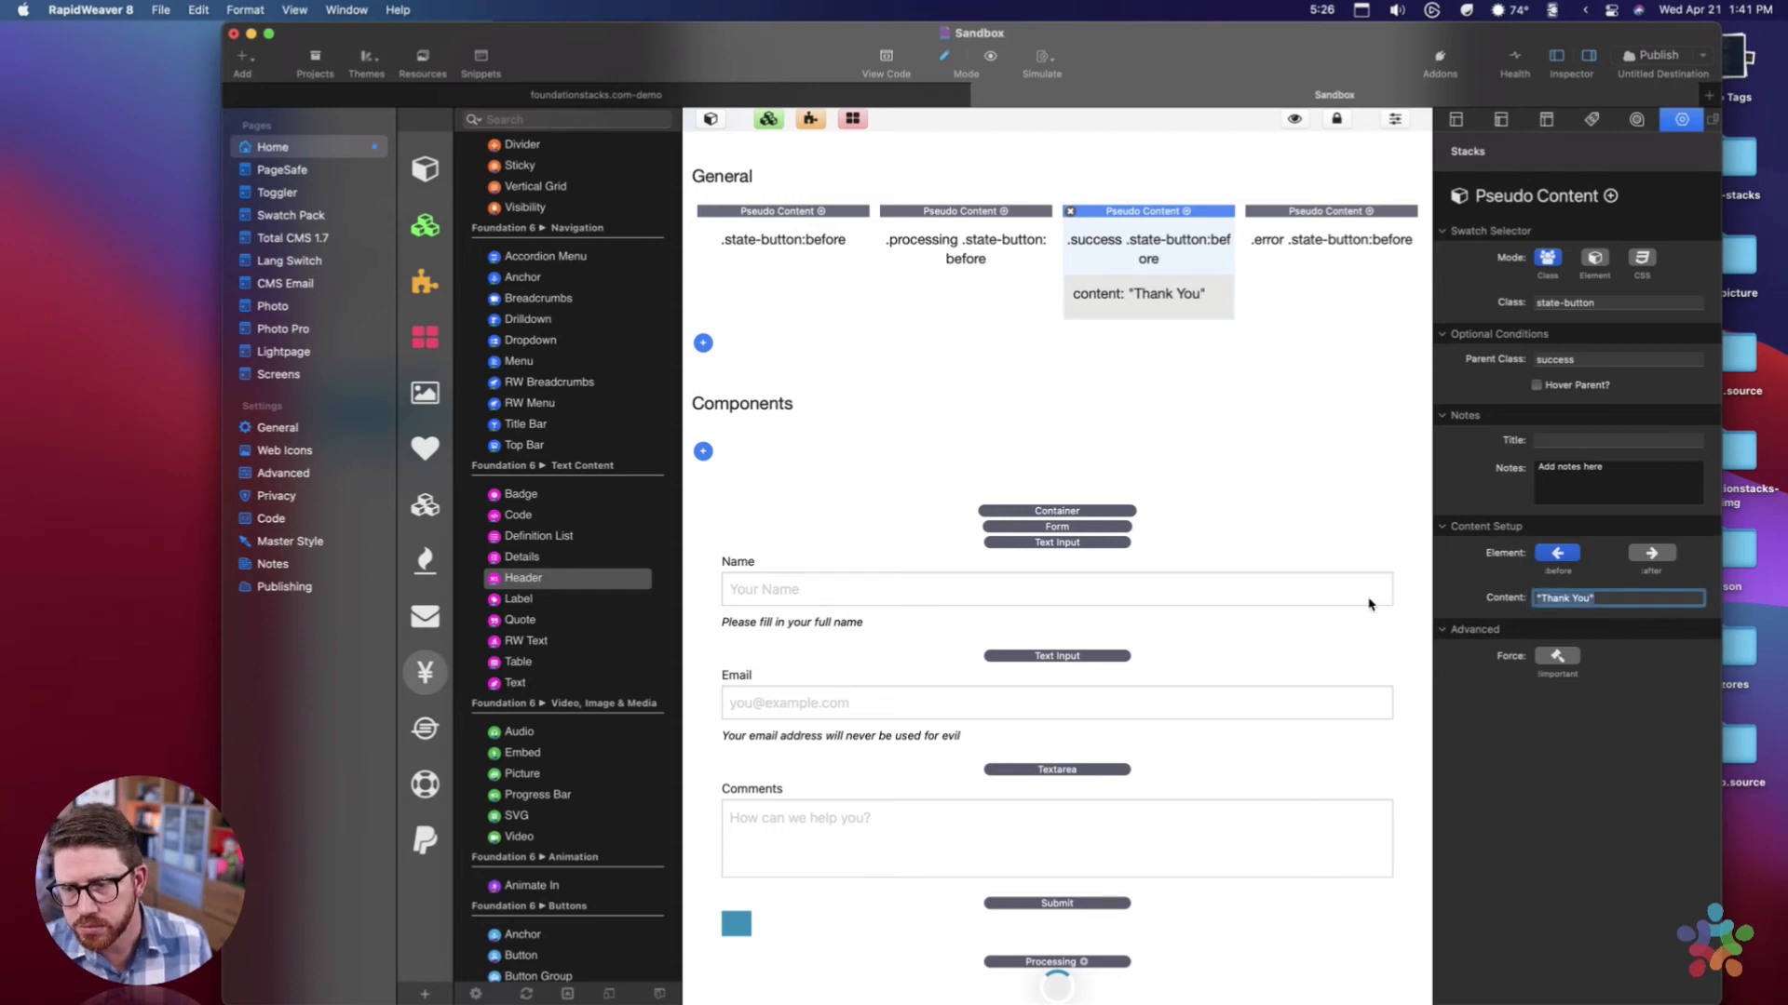
{"action": "left_click", "coordinate": [1333, 218]}
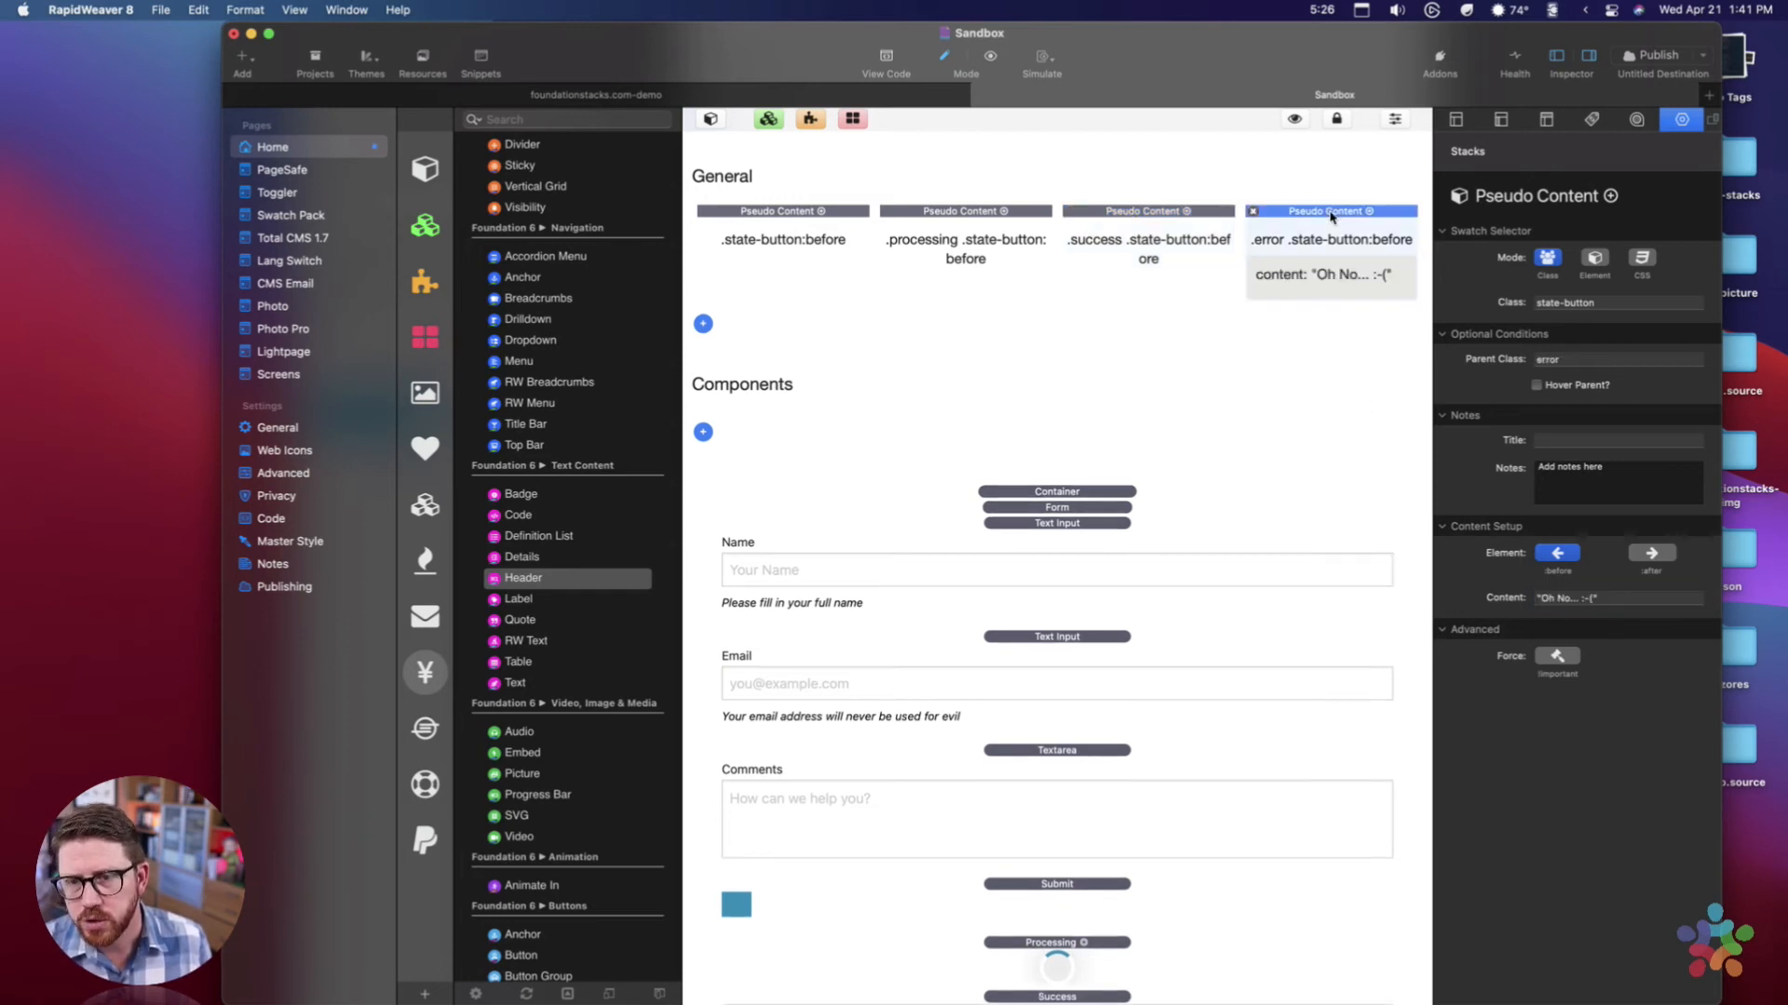
Examine the parent class and content text of the error-state Pseudo Content swatch, and check the browser preview.
{"action": "double_click", "coordinate": [1573, 360]}
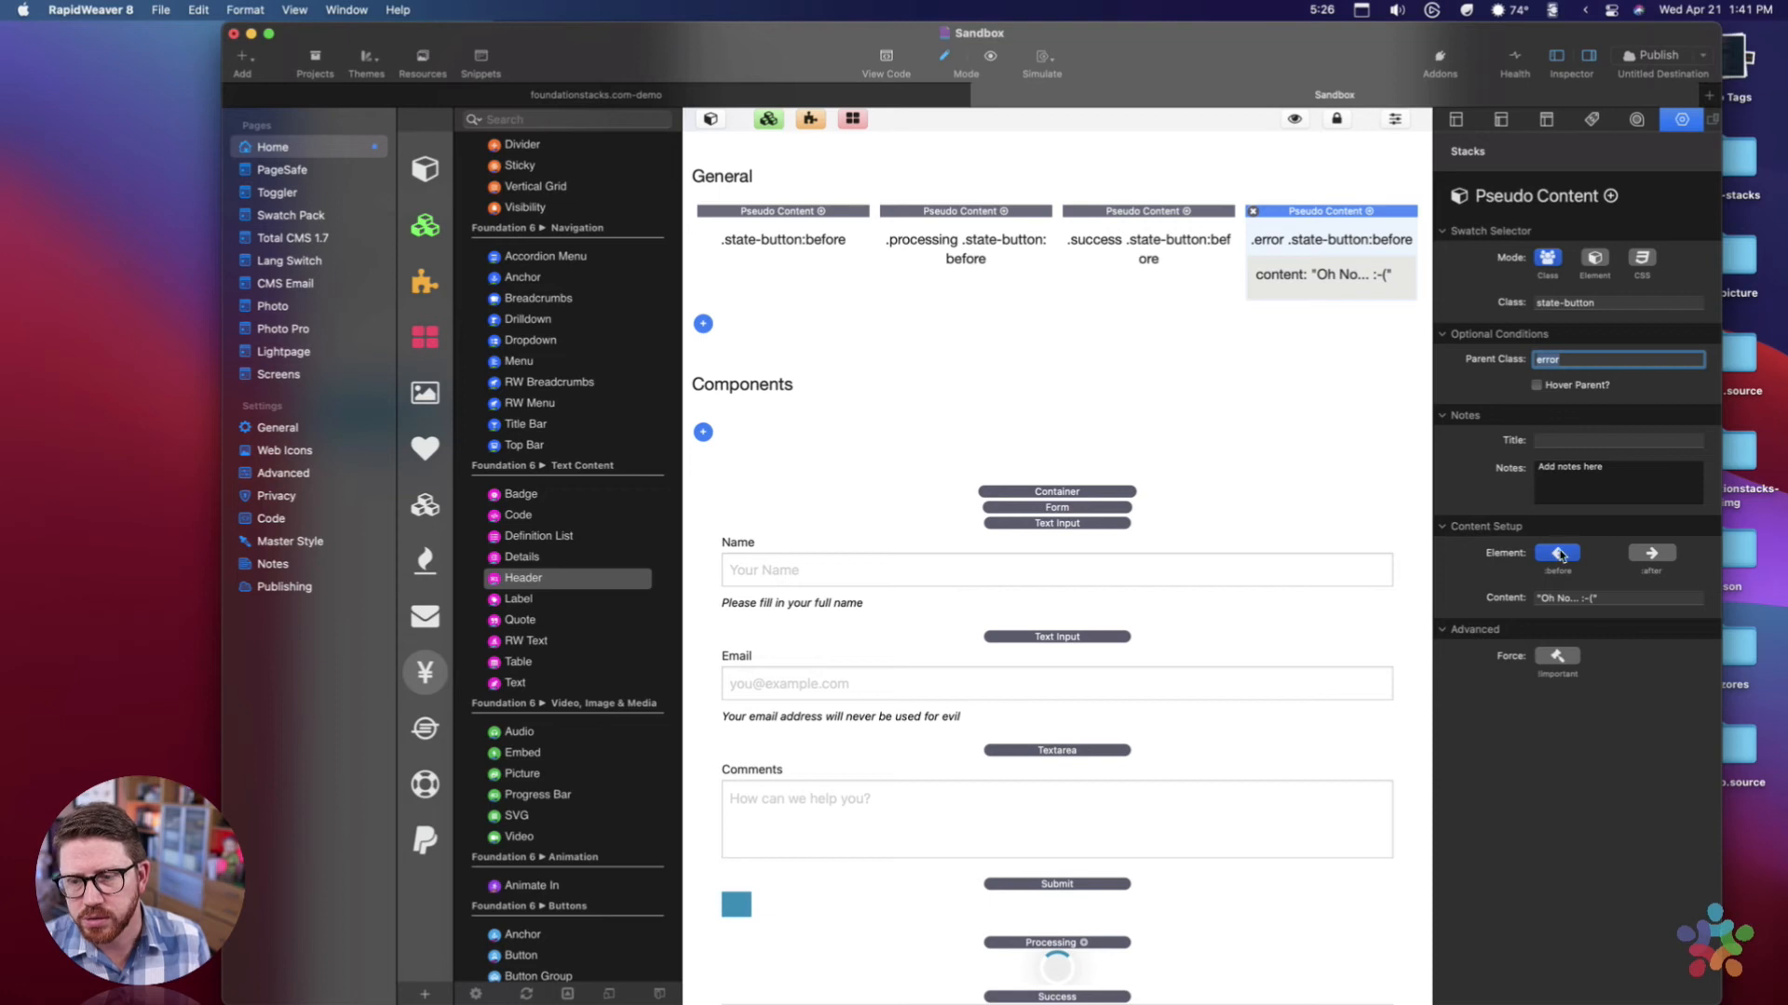
{"action": "left_click", "coordinate": [1627, 601]}
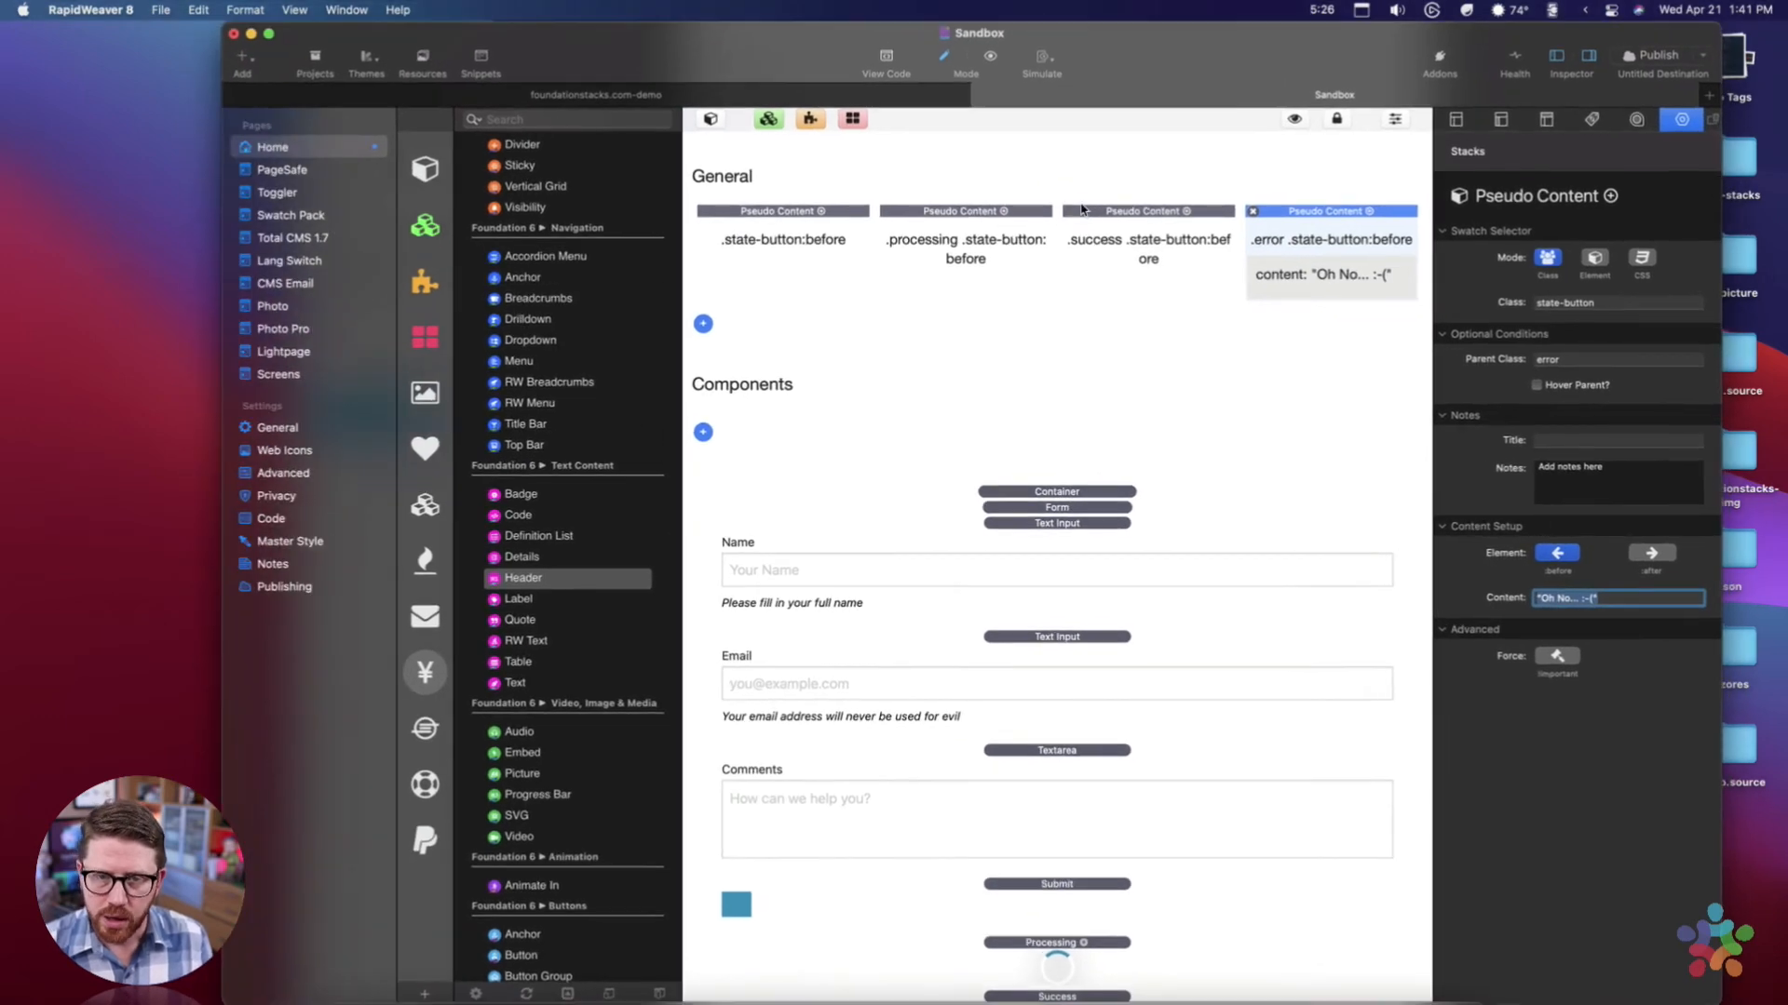
{"action": "key", "text": "super+Tab"}
{"action": "key", "text": "super+r"}
{"action": "left_click", "coordinate": [1292, 403]}
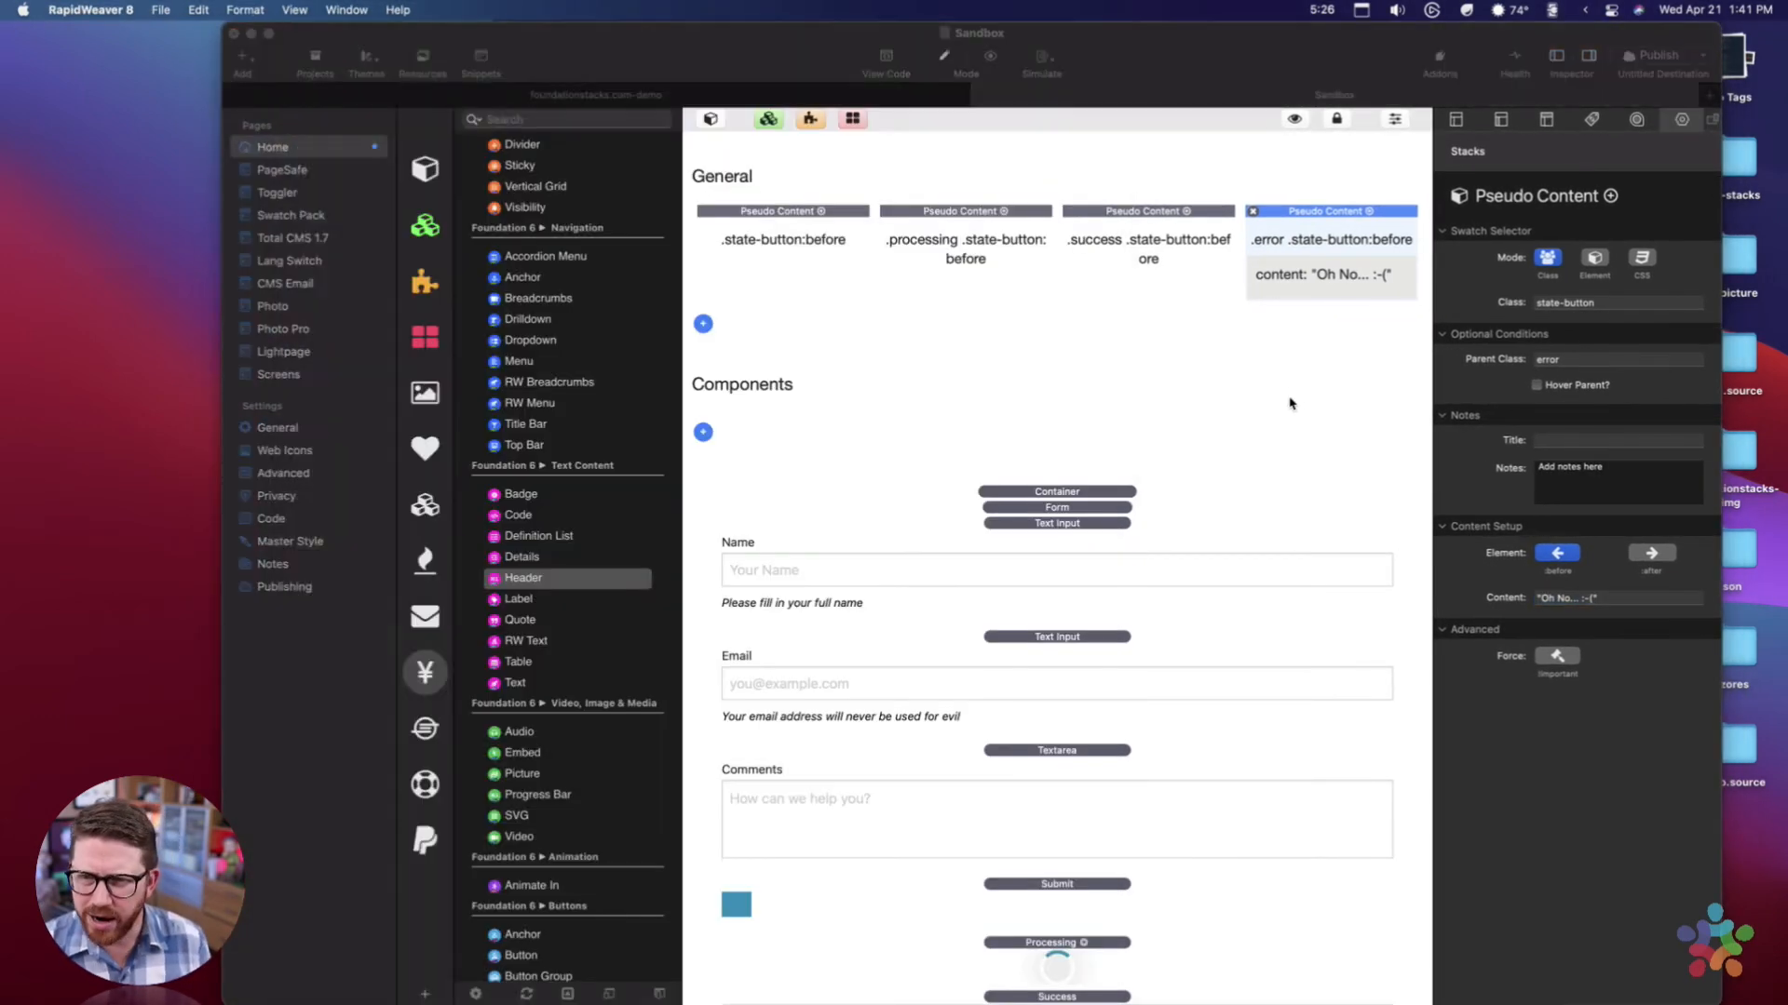
Review the parent class settings of the success-state and processing-state Pseudo Content swatches.
{"action": "left_click", "coordinate": [1185, 220]}
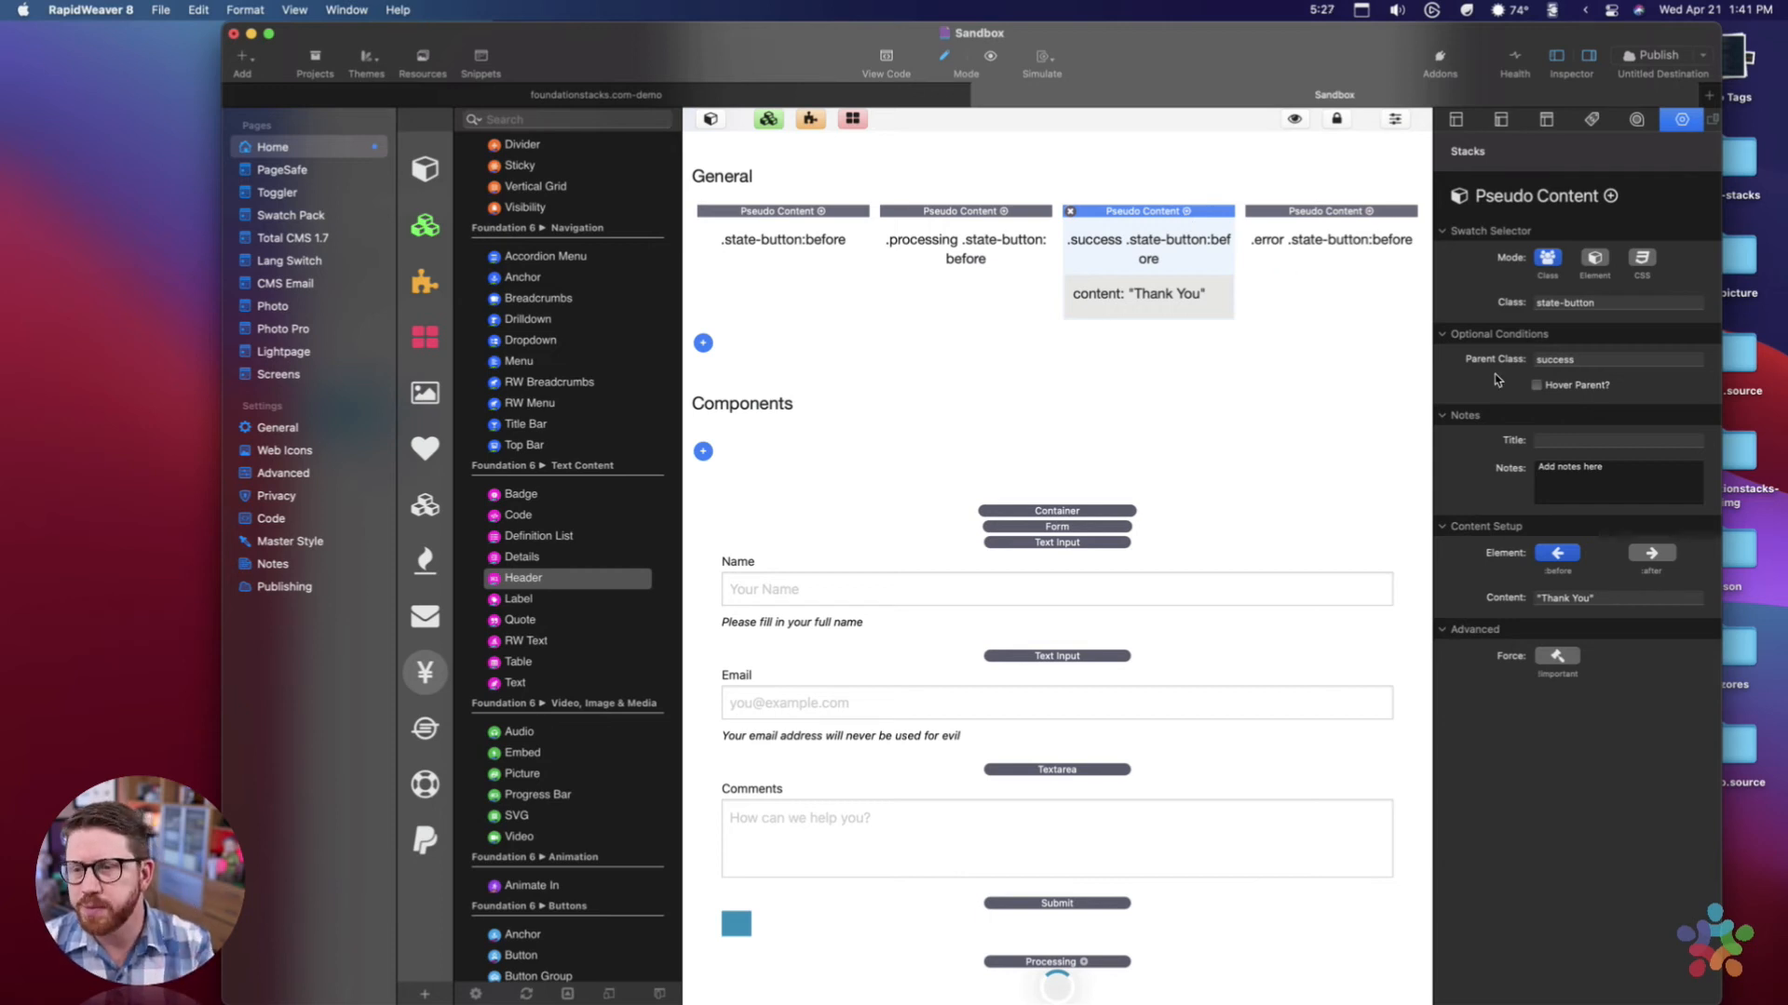
{"action": "mouse_move", "coordinate": [1492, 364]}
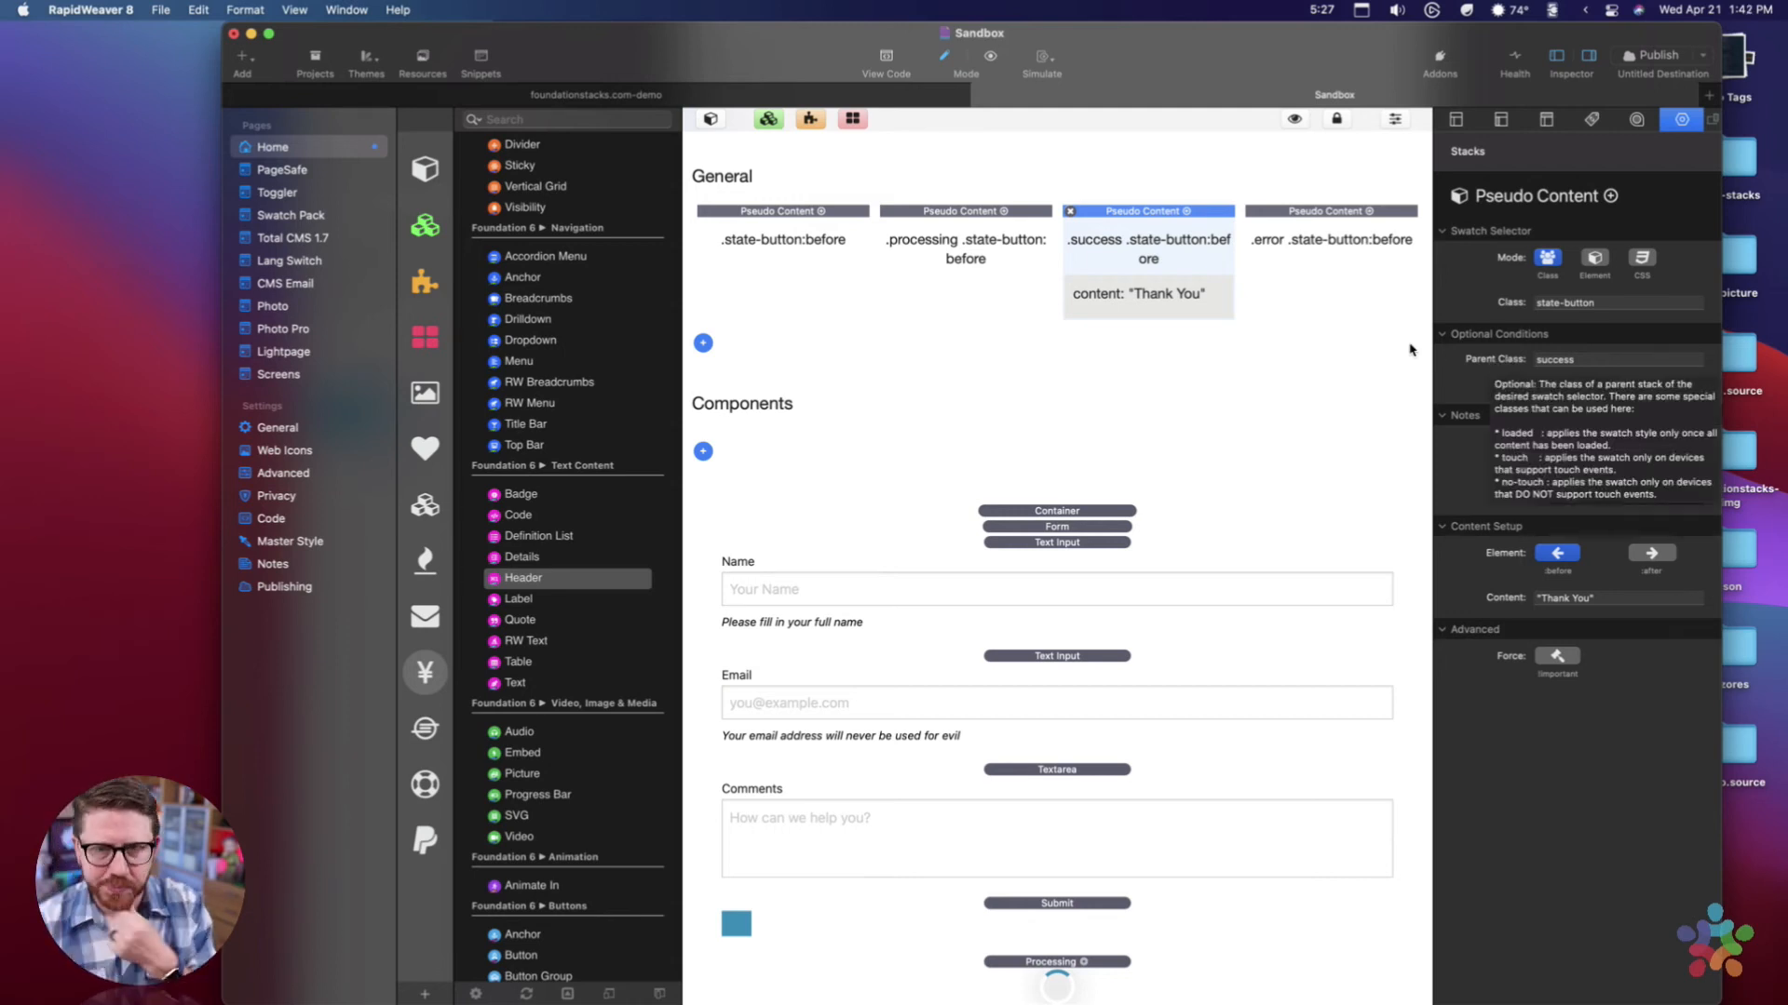
{"action": "left_click", "coordinate": [985, 232]}
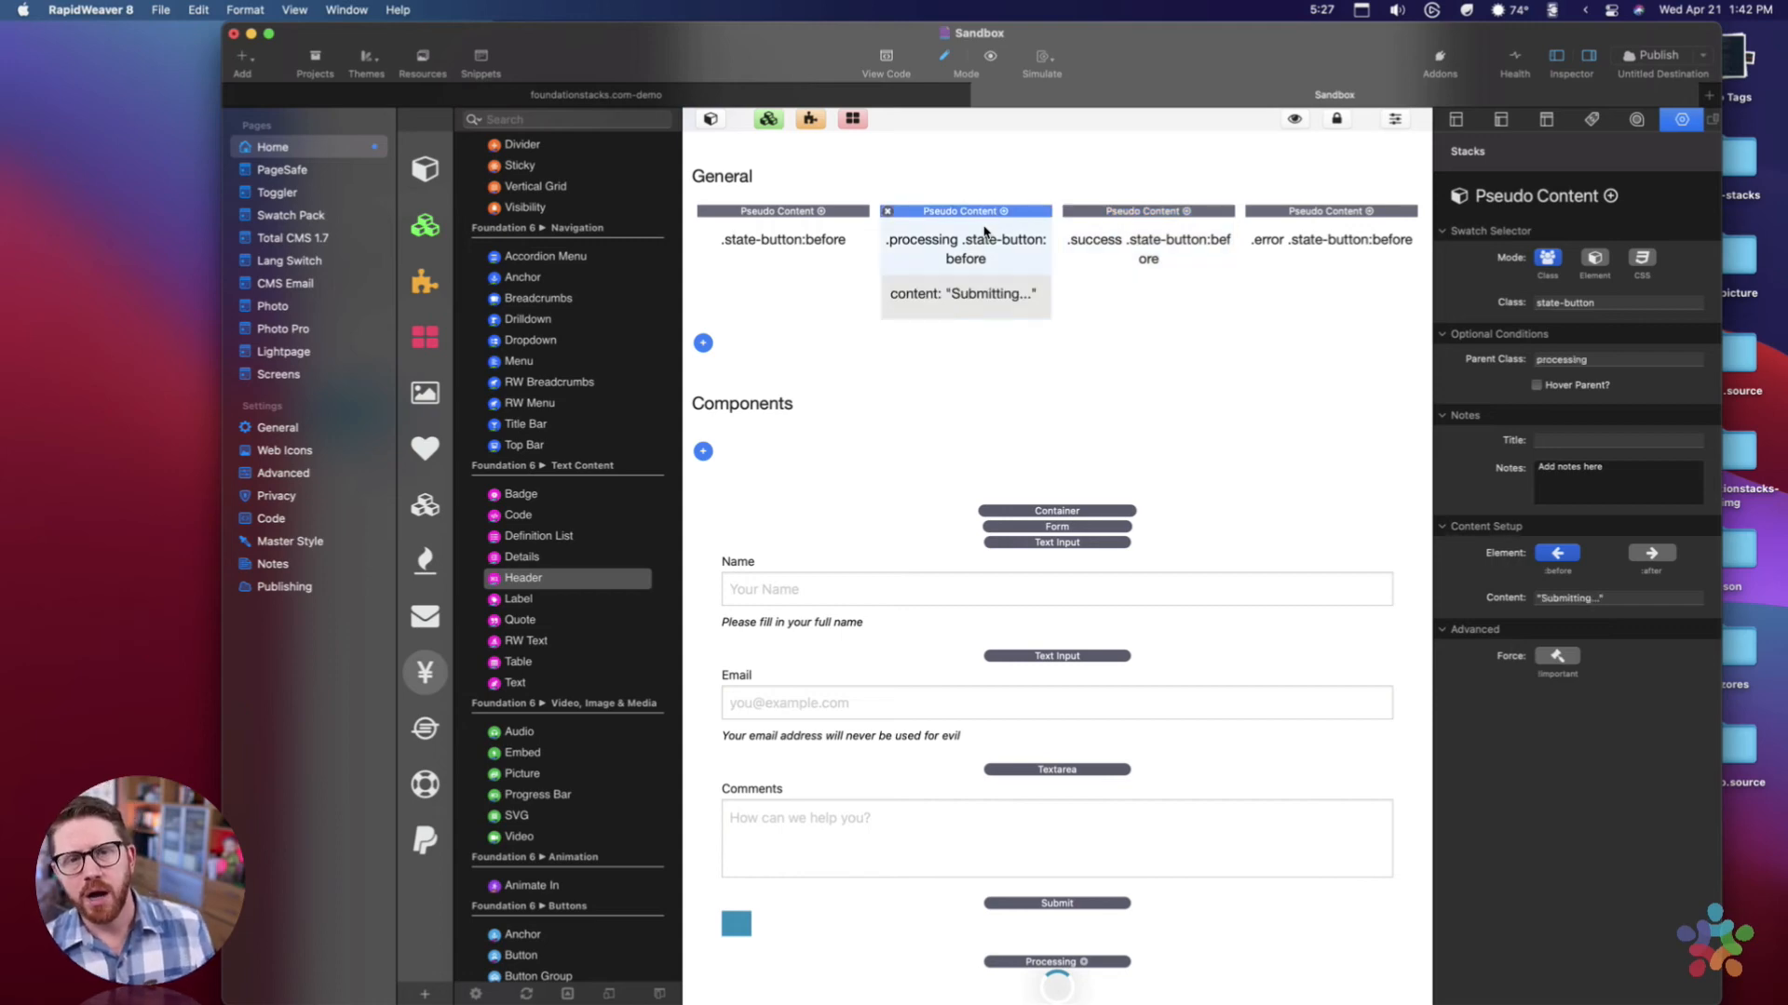
Switch to the Safari preview and select the form element in the Web Inspector, with the inspector text zoomed out.
{"action": "key", "text": "super+Tab"}
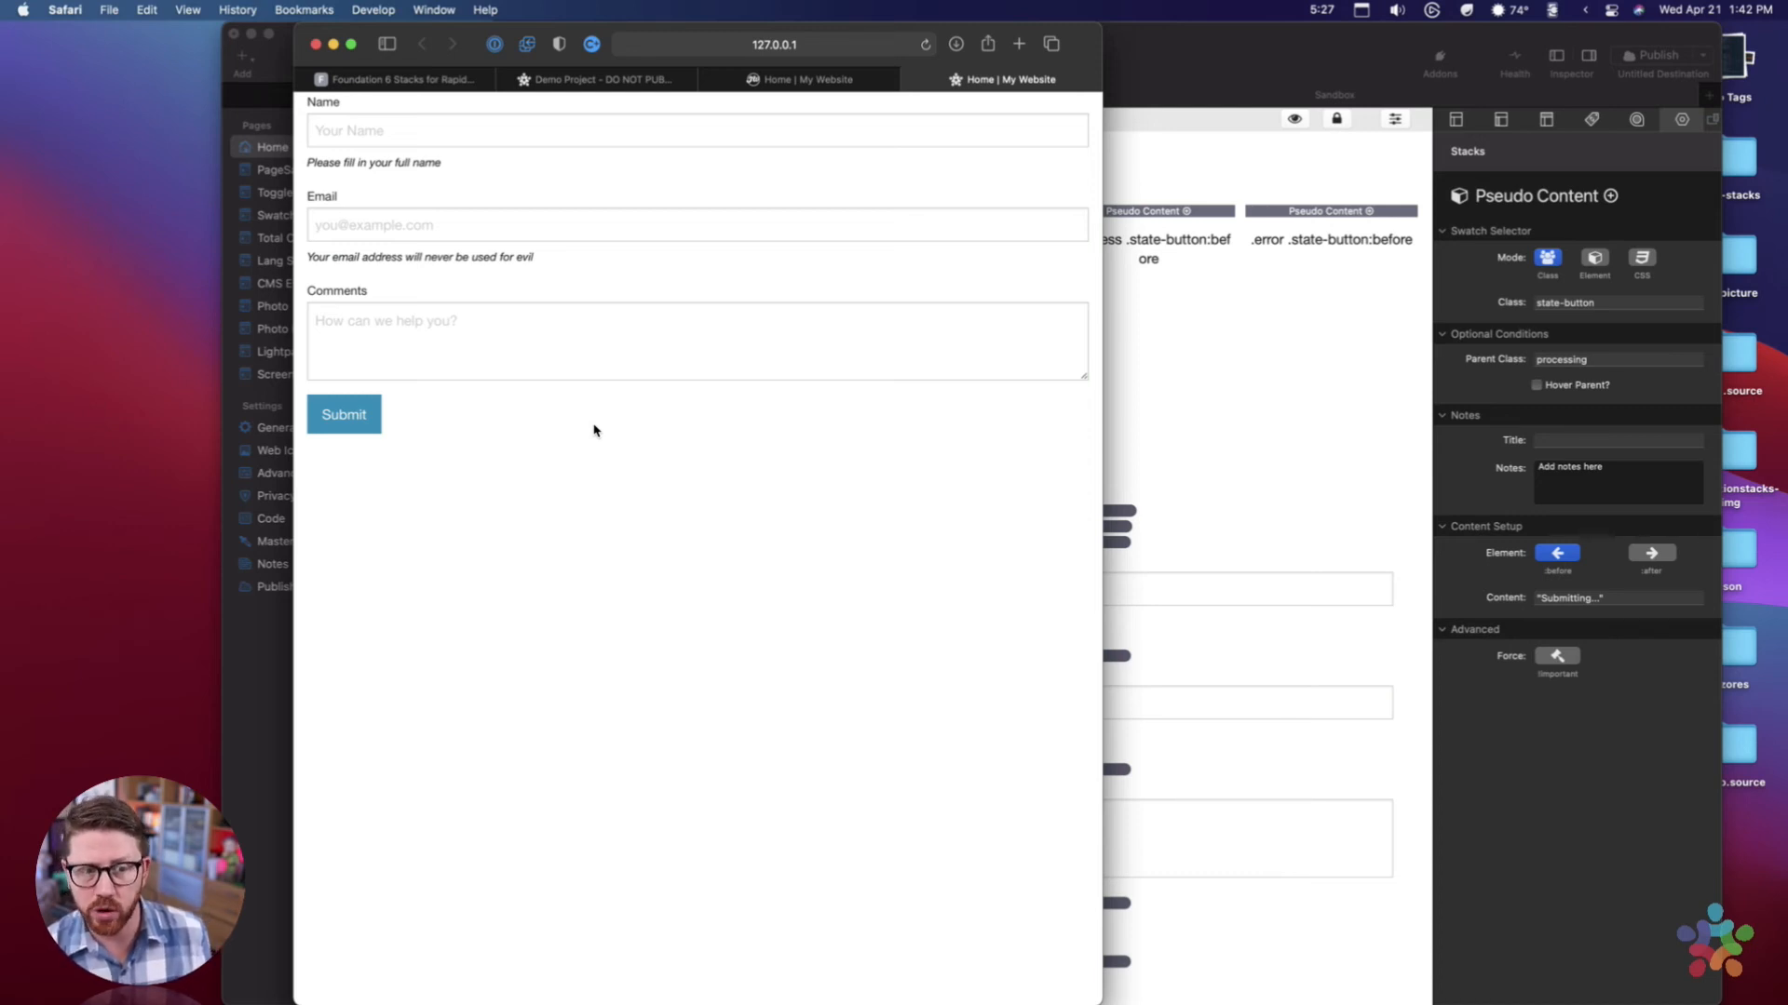
{"action": "key", "text": "alt+super+i"}
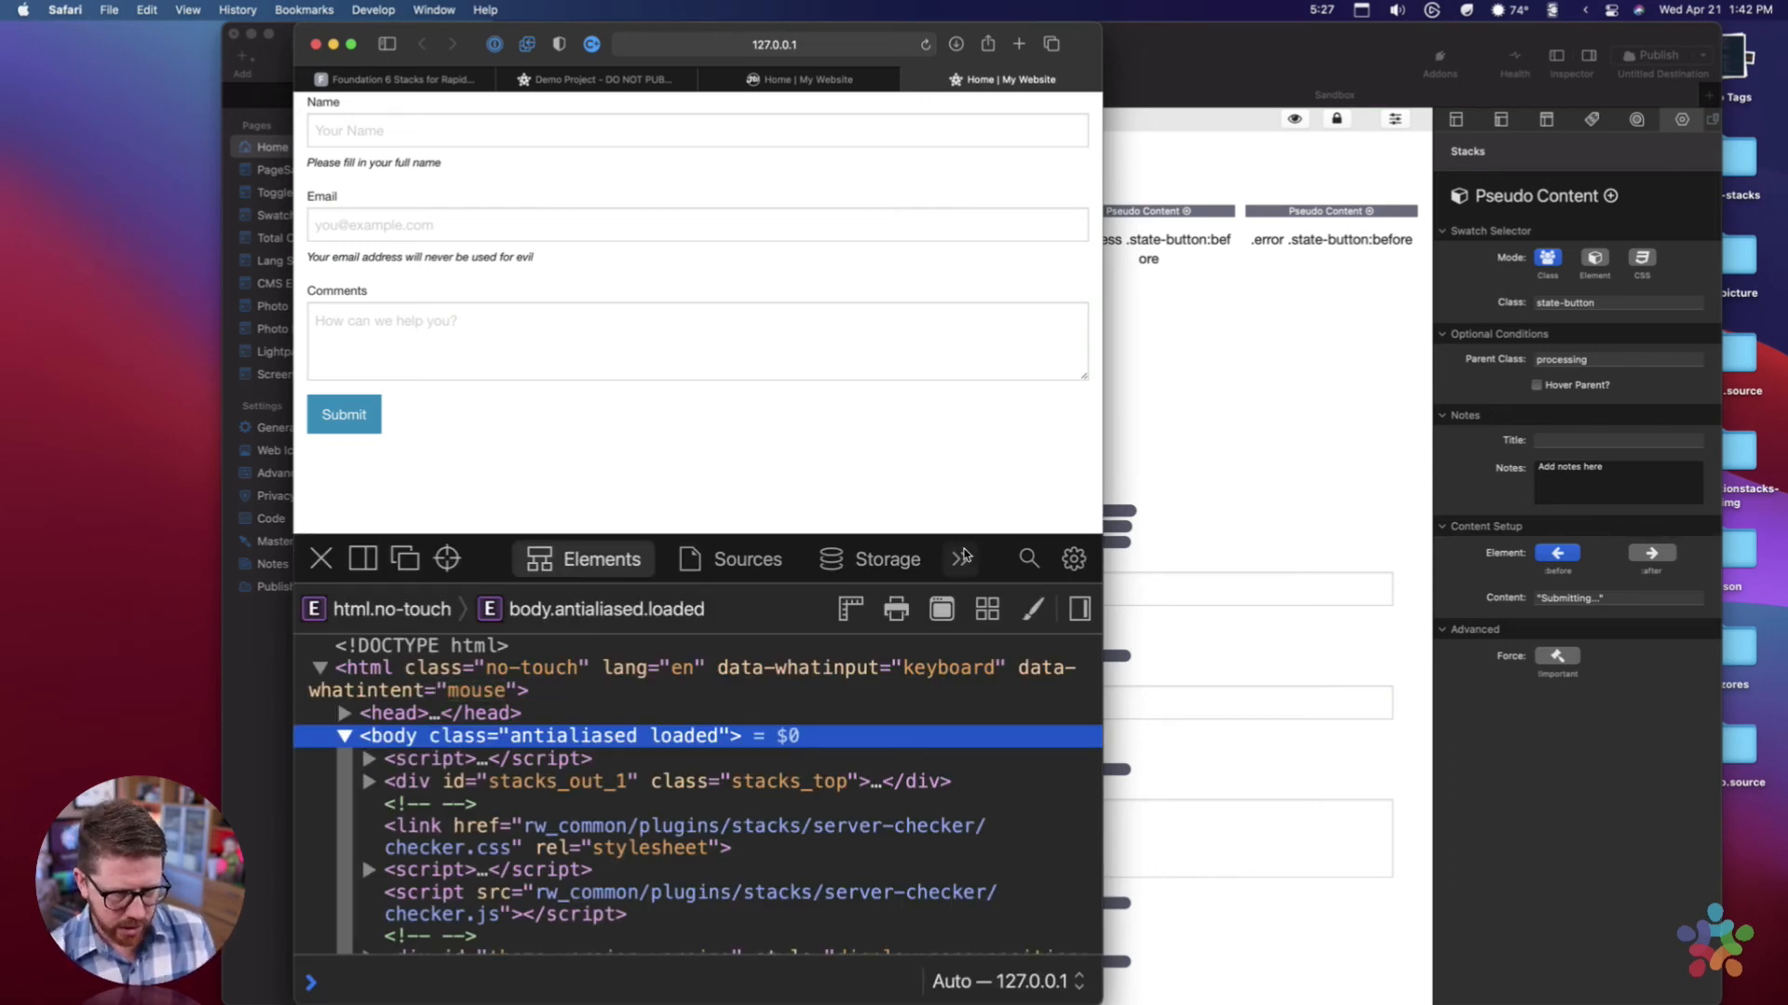
{"action": "key", "text": "super+minus"}
{"action": "key", "text": "super+minus"}
{"action": "key", "text": "super+minus"}
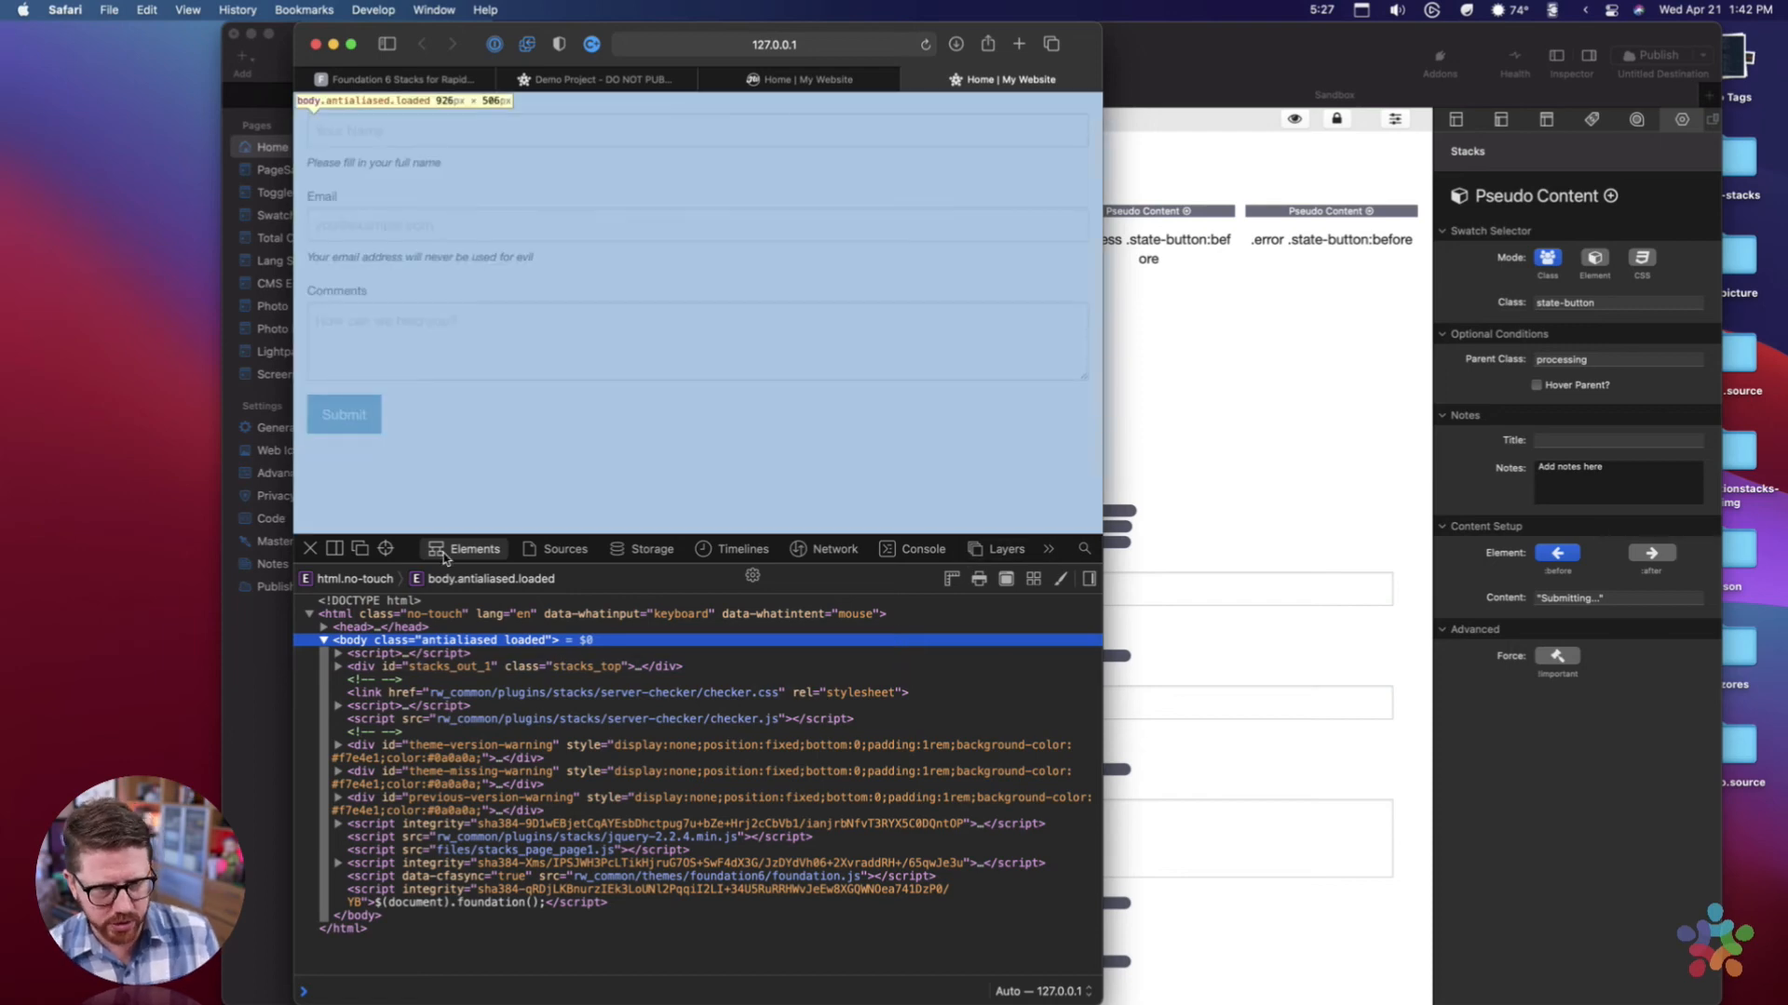
{"action": "left_click", "coordinate": [385, 549]}
{"action": "left_click", "coordinate": [468, 418]}
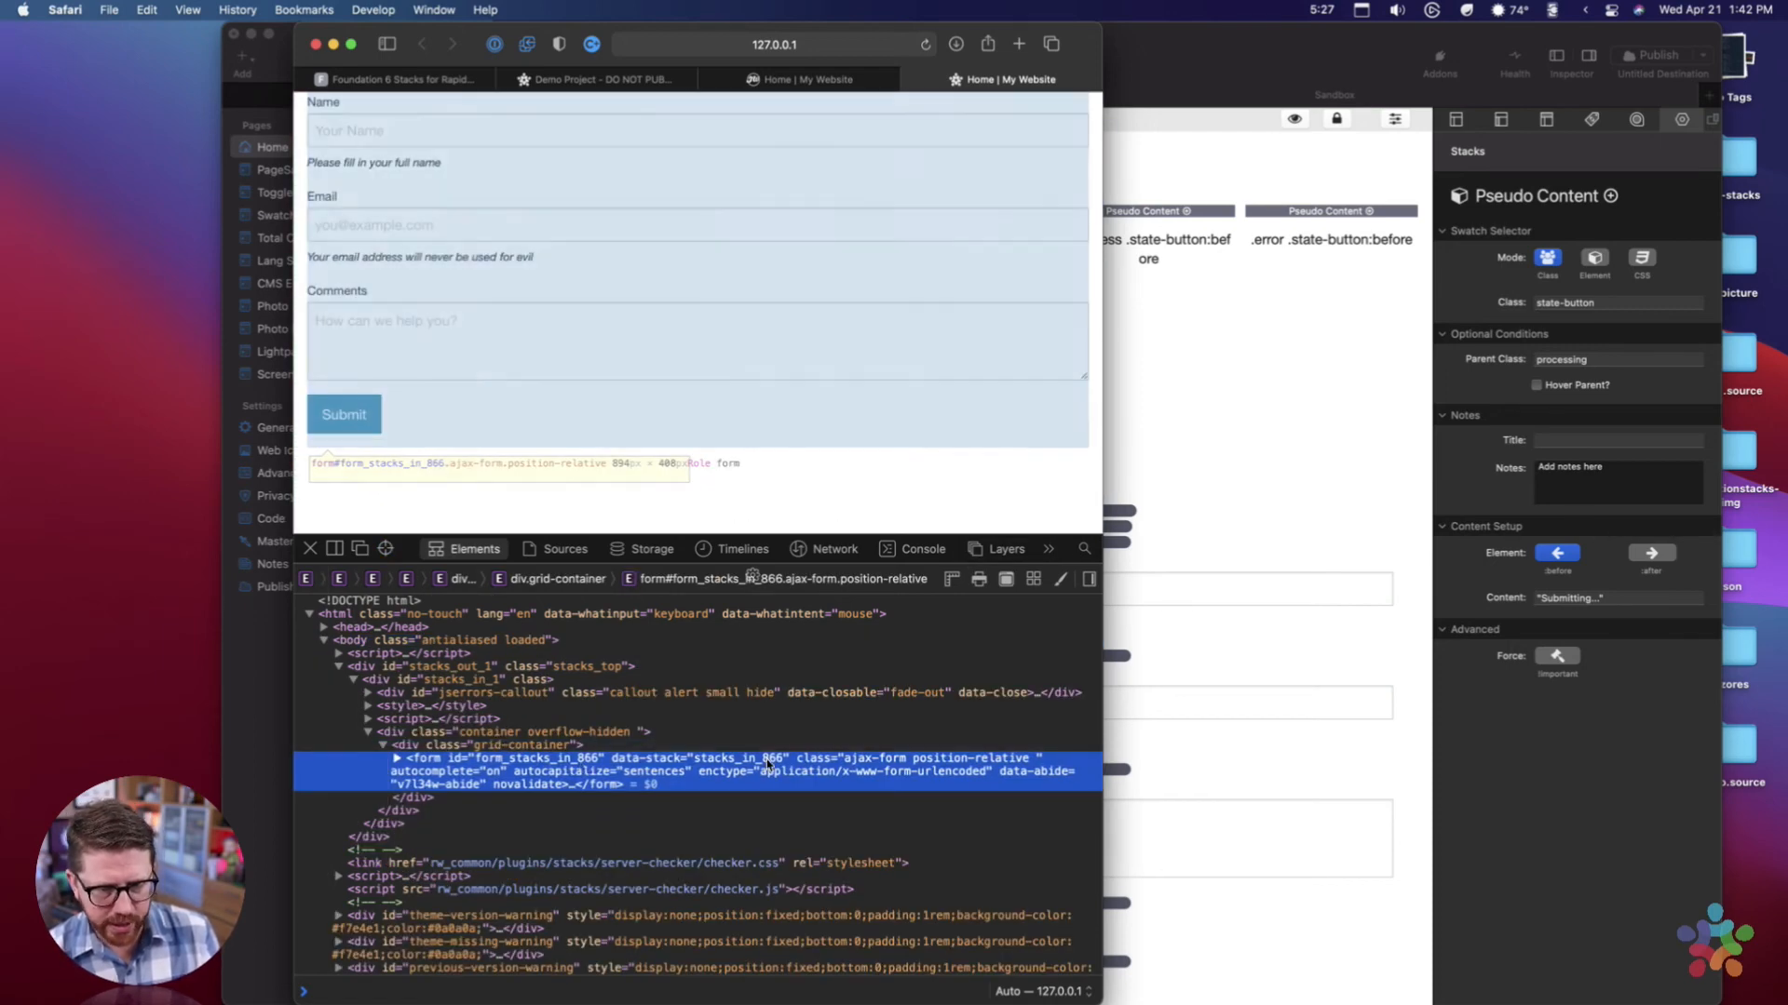
Add the class "processing" to the form element in the Web Inspector.
{"action": "double_click", "coordinate": [945, 761]}
{"action": "type", "text": "p"}
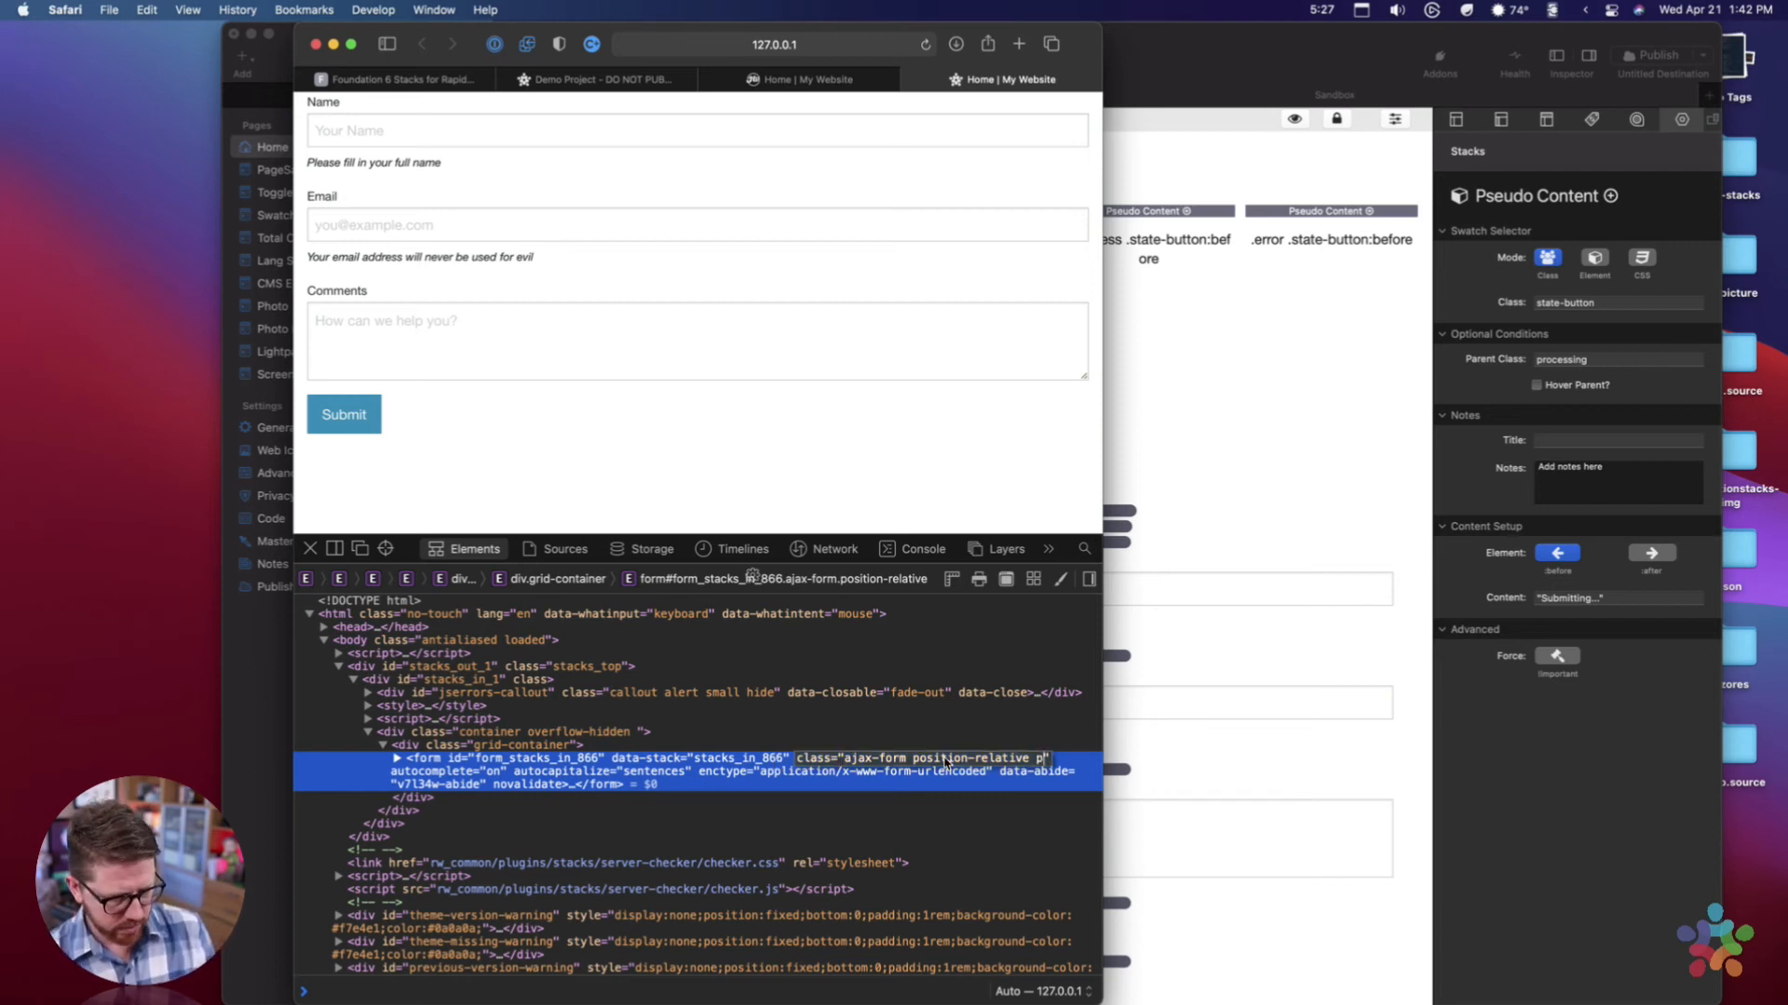
{"action": "type", "text": "rocessing"}
{"action": "key", "text": "Return"}
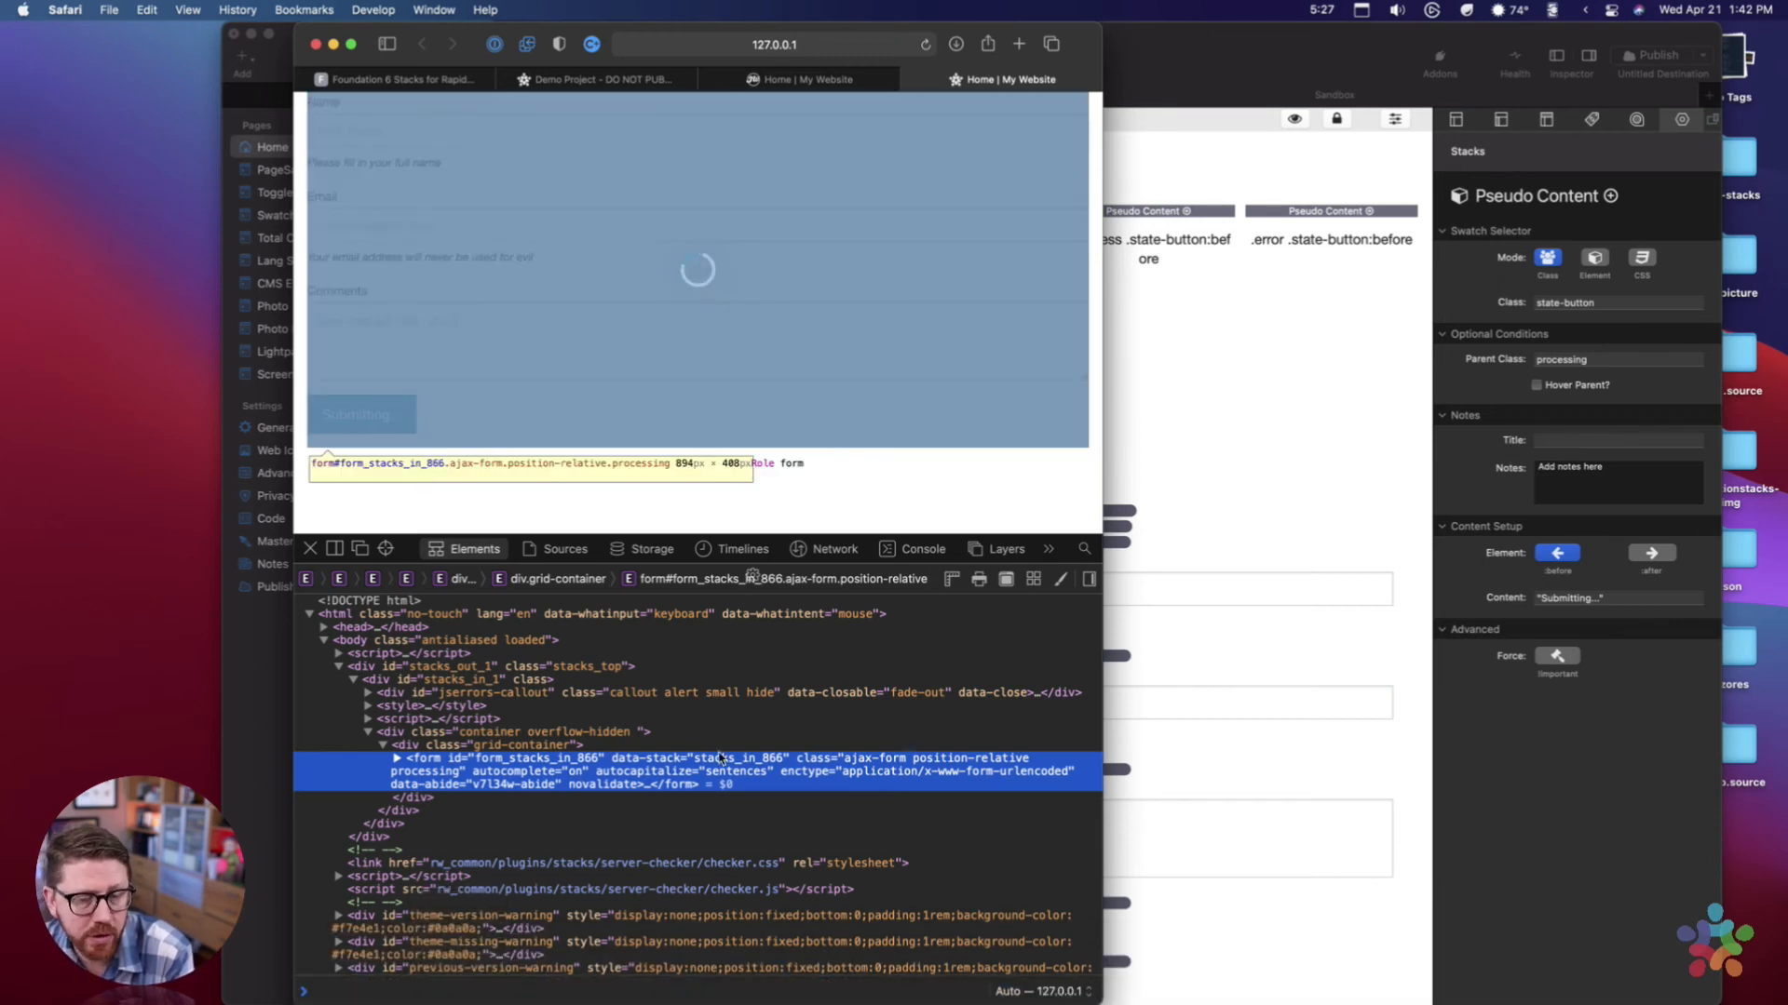
Replace the form element's added class with "success" in the Web Inspector.
{"action": "double_click", "coordinate": [431, 773]}
{"action": "type", "text": "succ"}
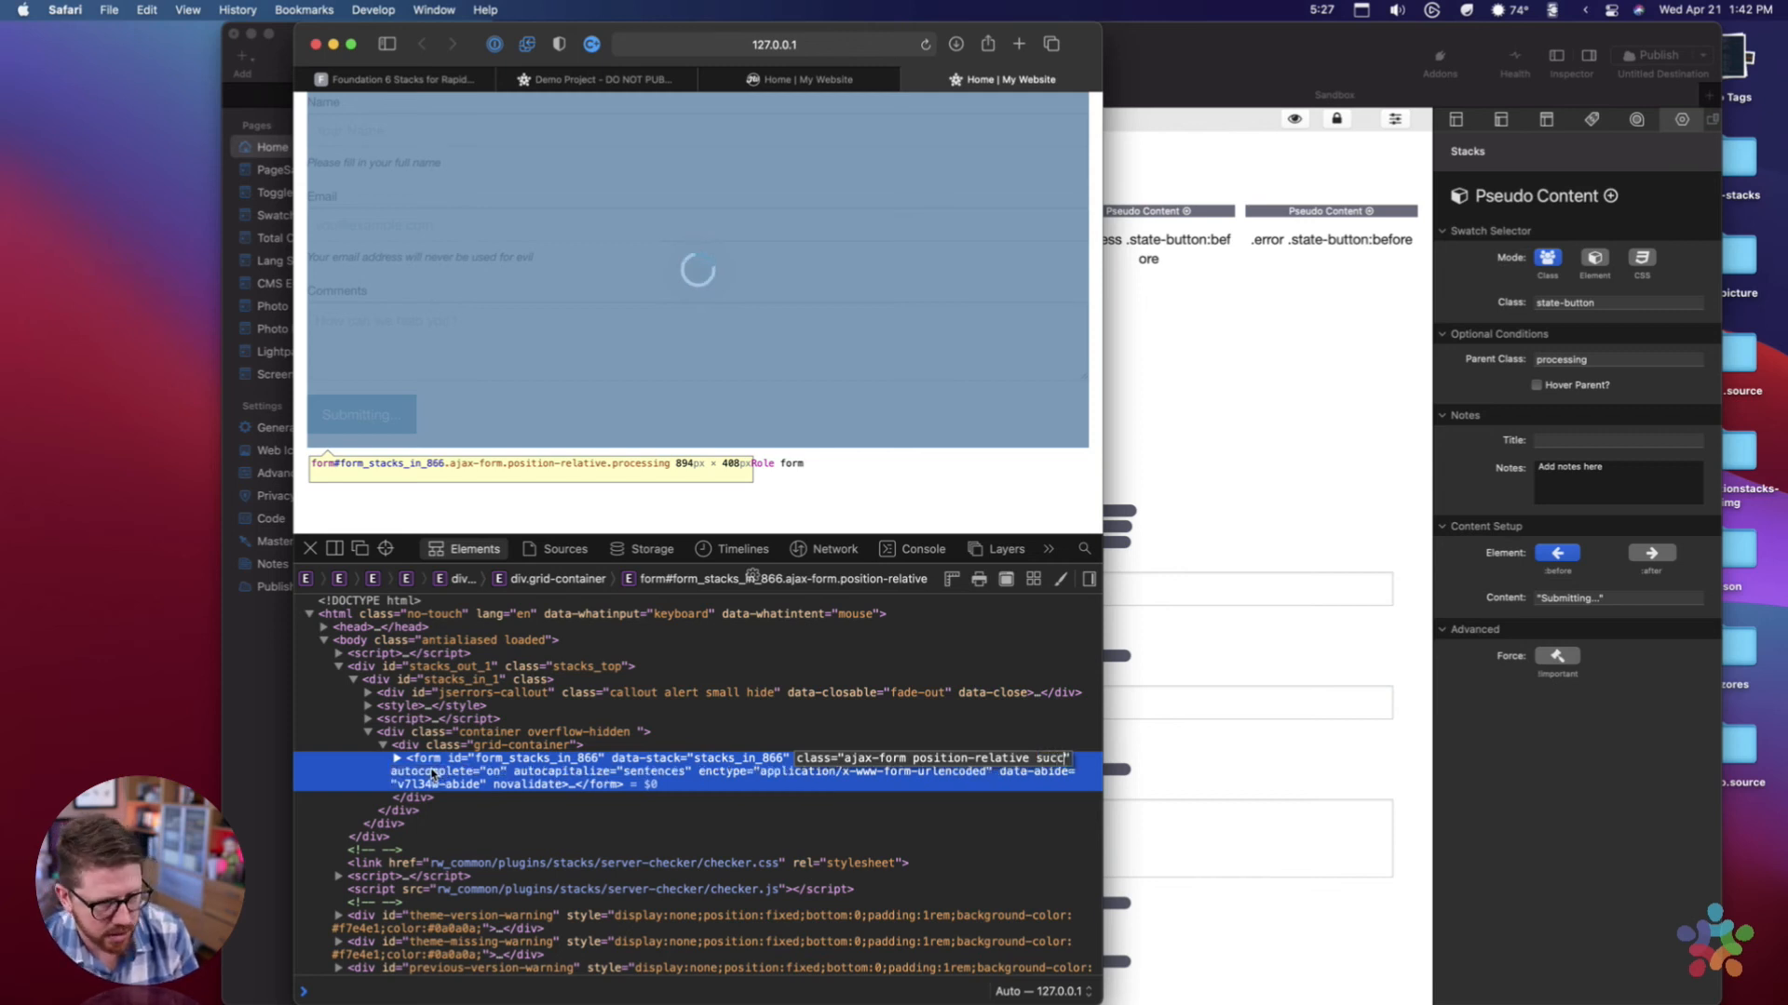
{"action": "type", "text": "ess"}
{"action": "key", "text": "Return"}
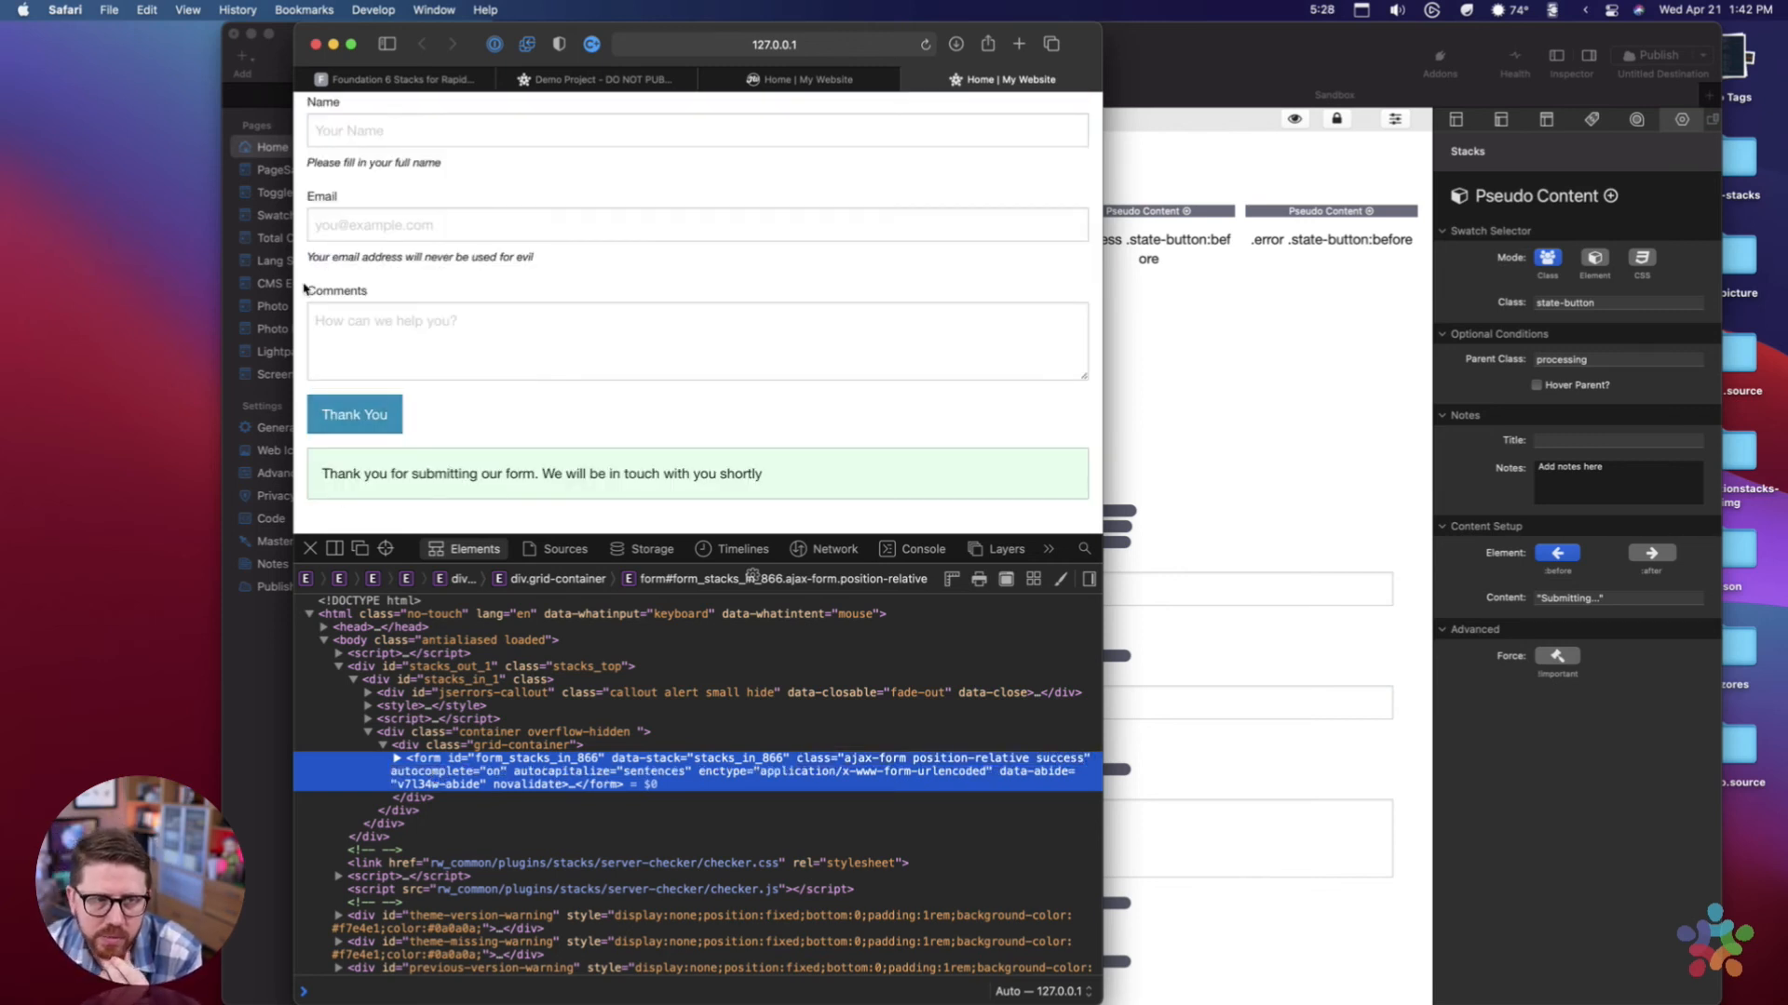
Set the Form stack's custom class to "processing" in RapidWeaver and refresh the Safari preview with the Web Inspector closed.
{"action": "left_click", "coordinate": [1188, 82]}
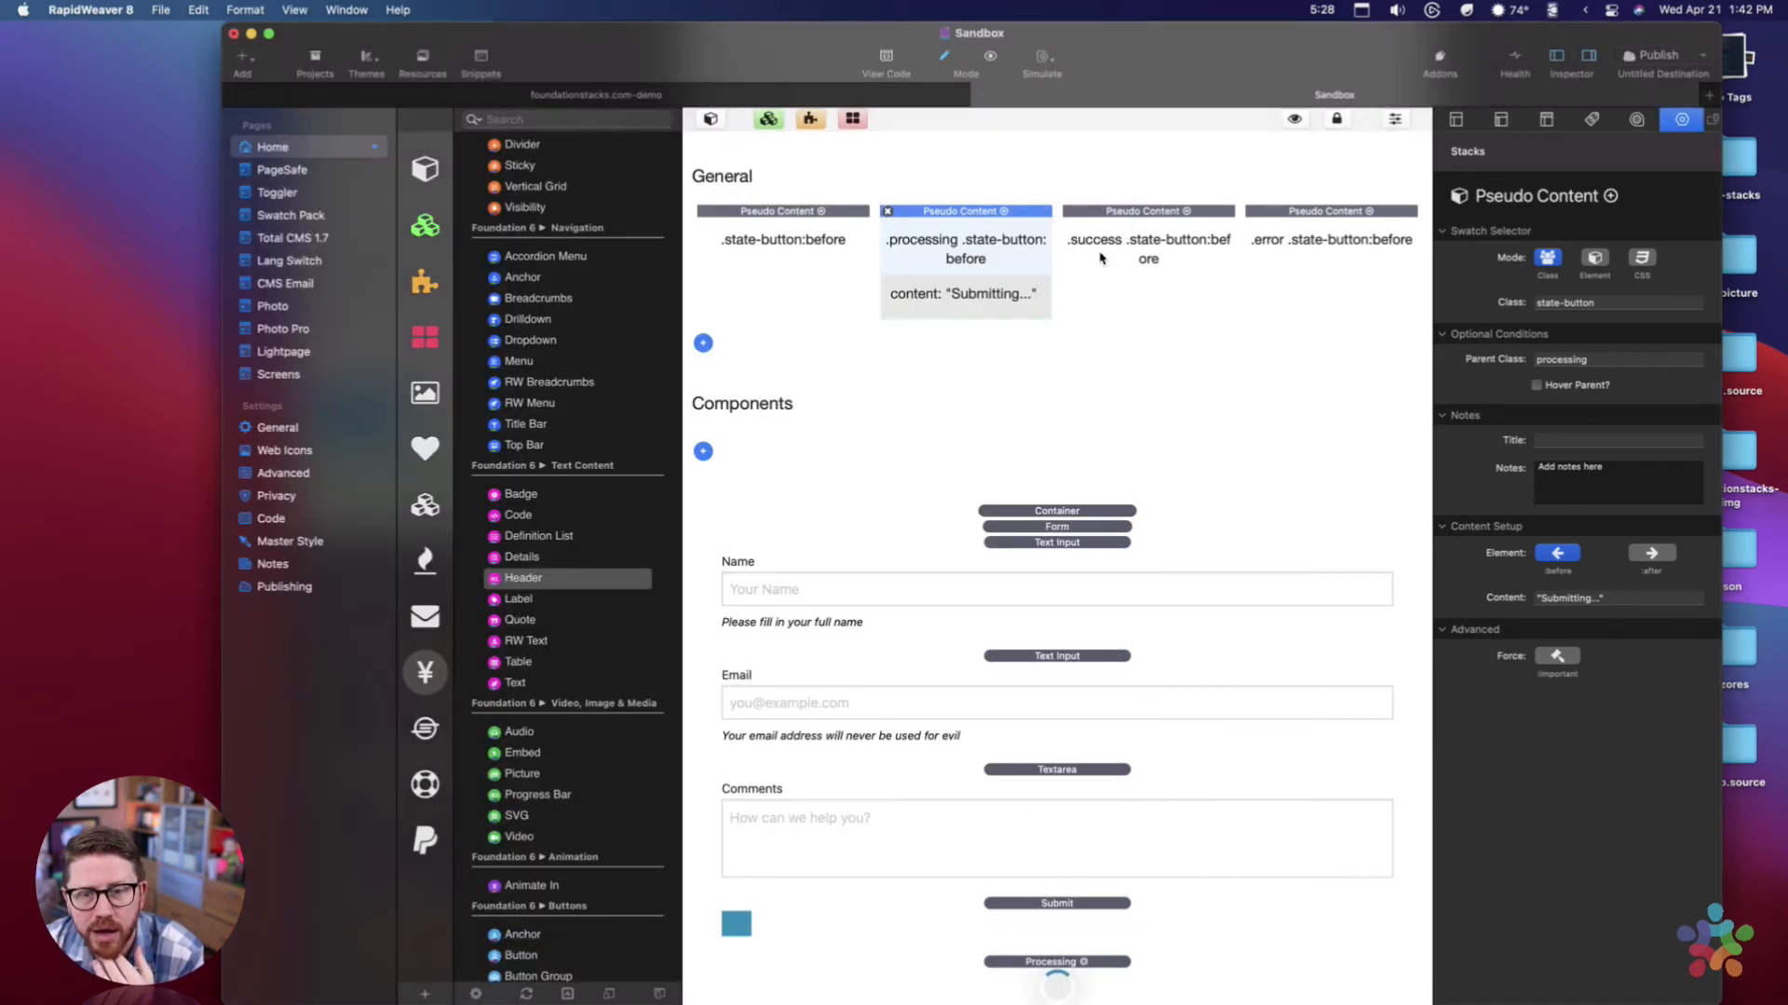
{"action": "left_click", "coordinate": [1032, 526]}
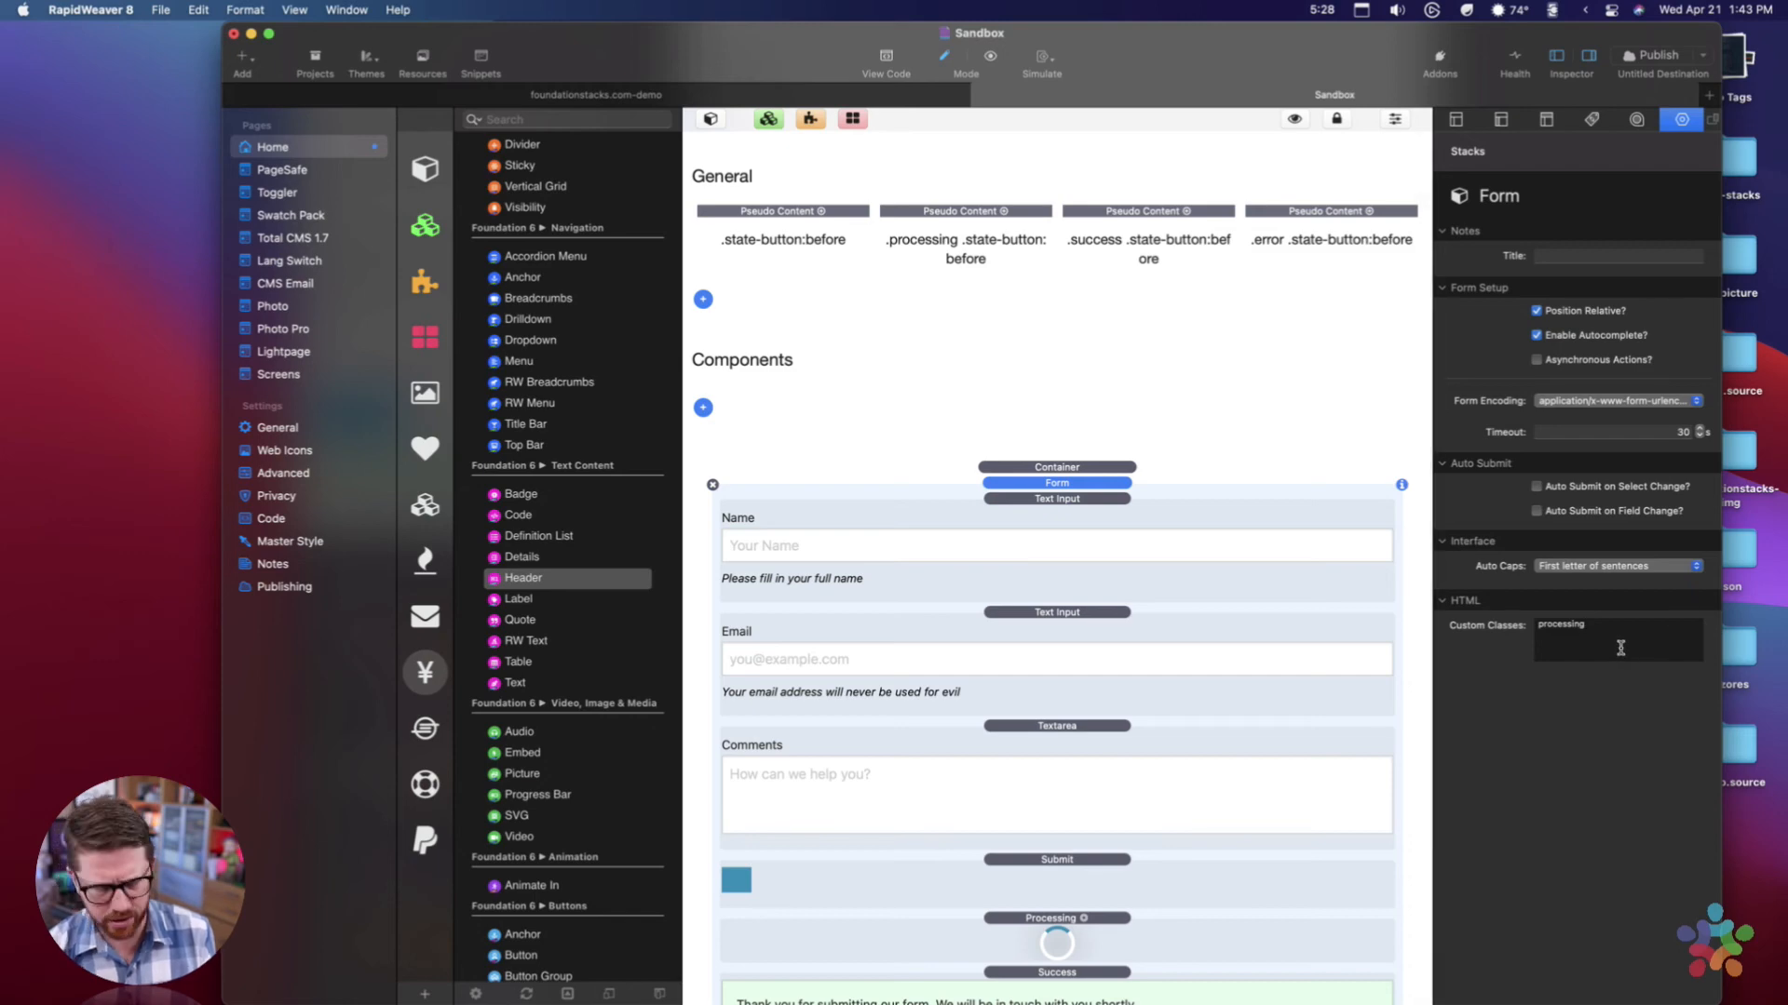
{"action": "key", "text": "super+shift+r"}
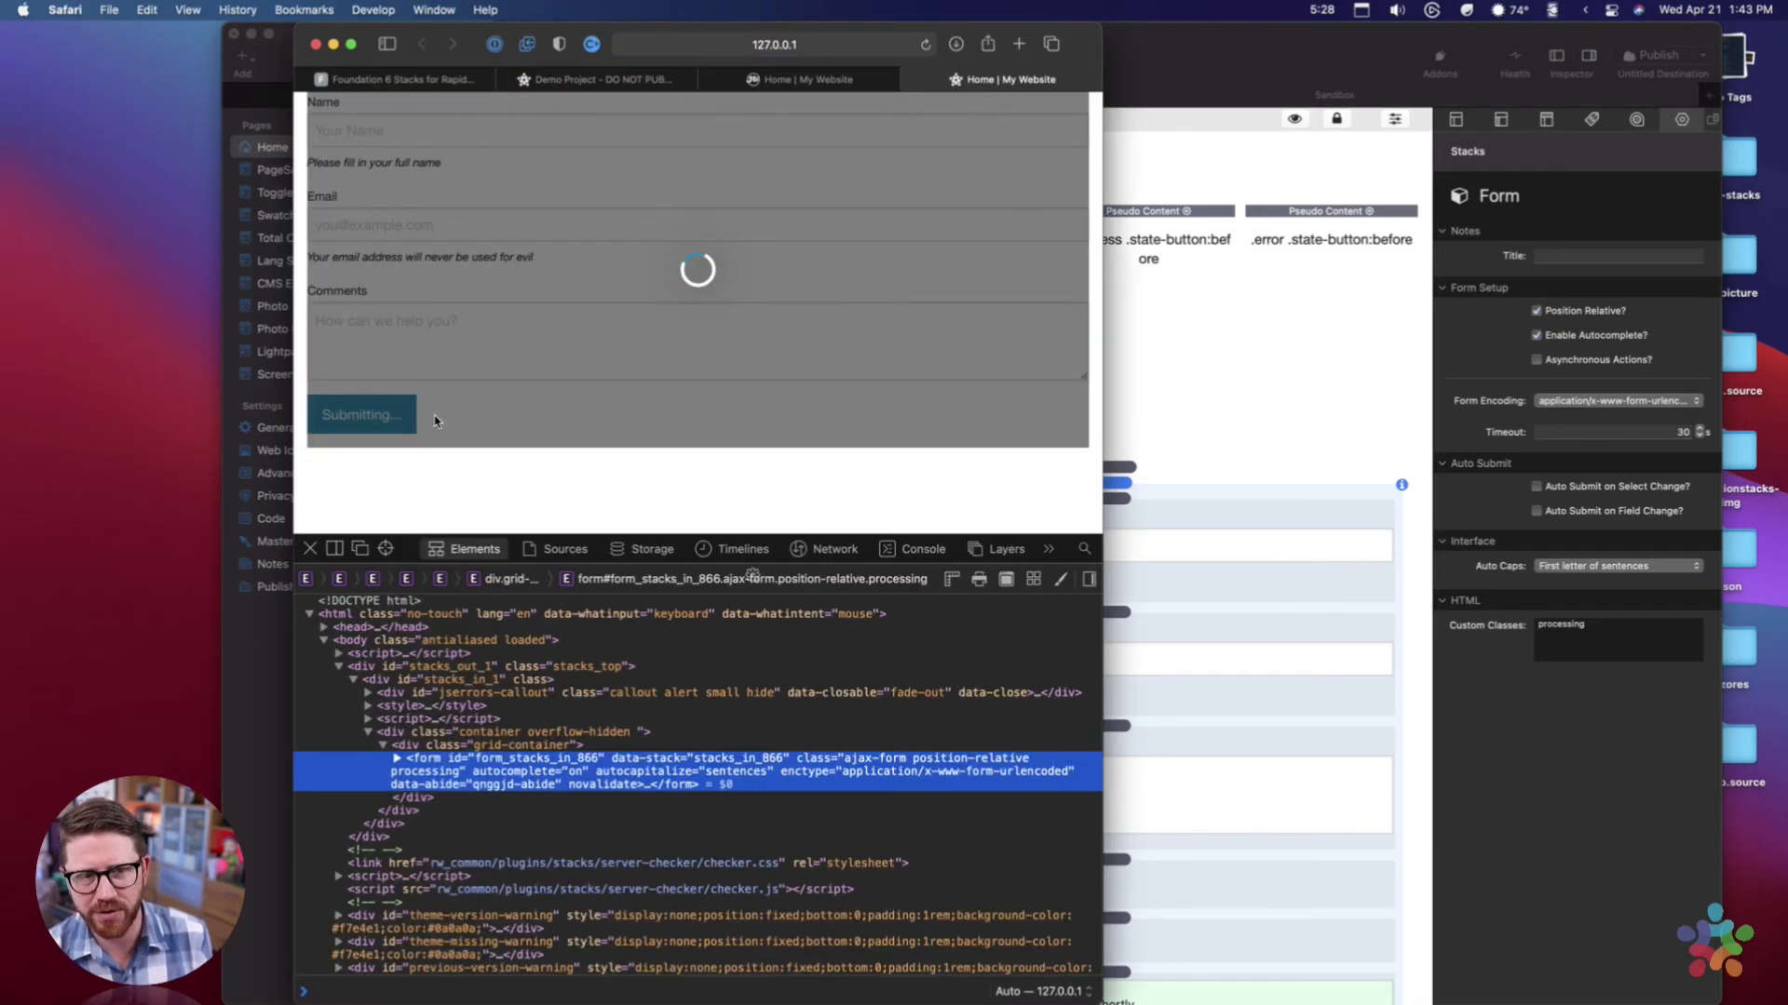
{"action": "left_click", "coordinate": [310, 549]}
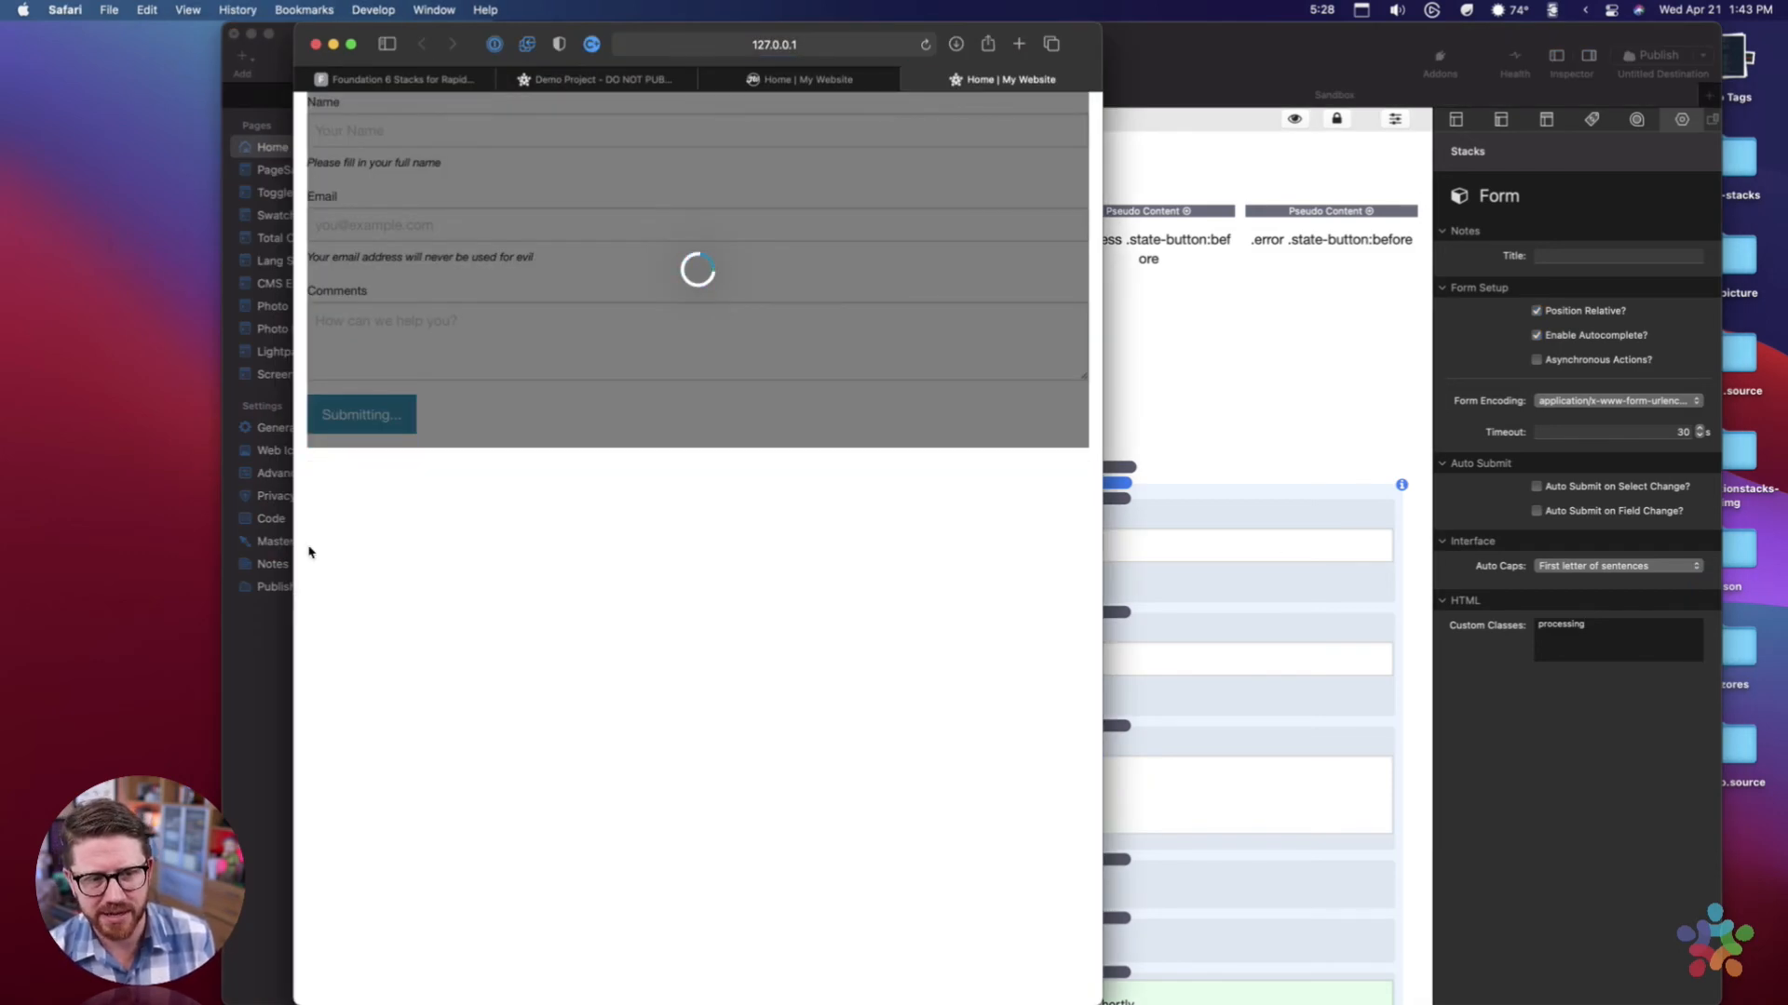
{"action": "left_click", "coordinate": [1640, 640]}
{"action": "key", "text": "super+s"}
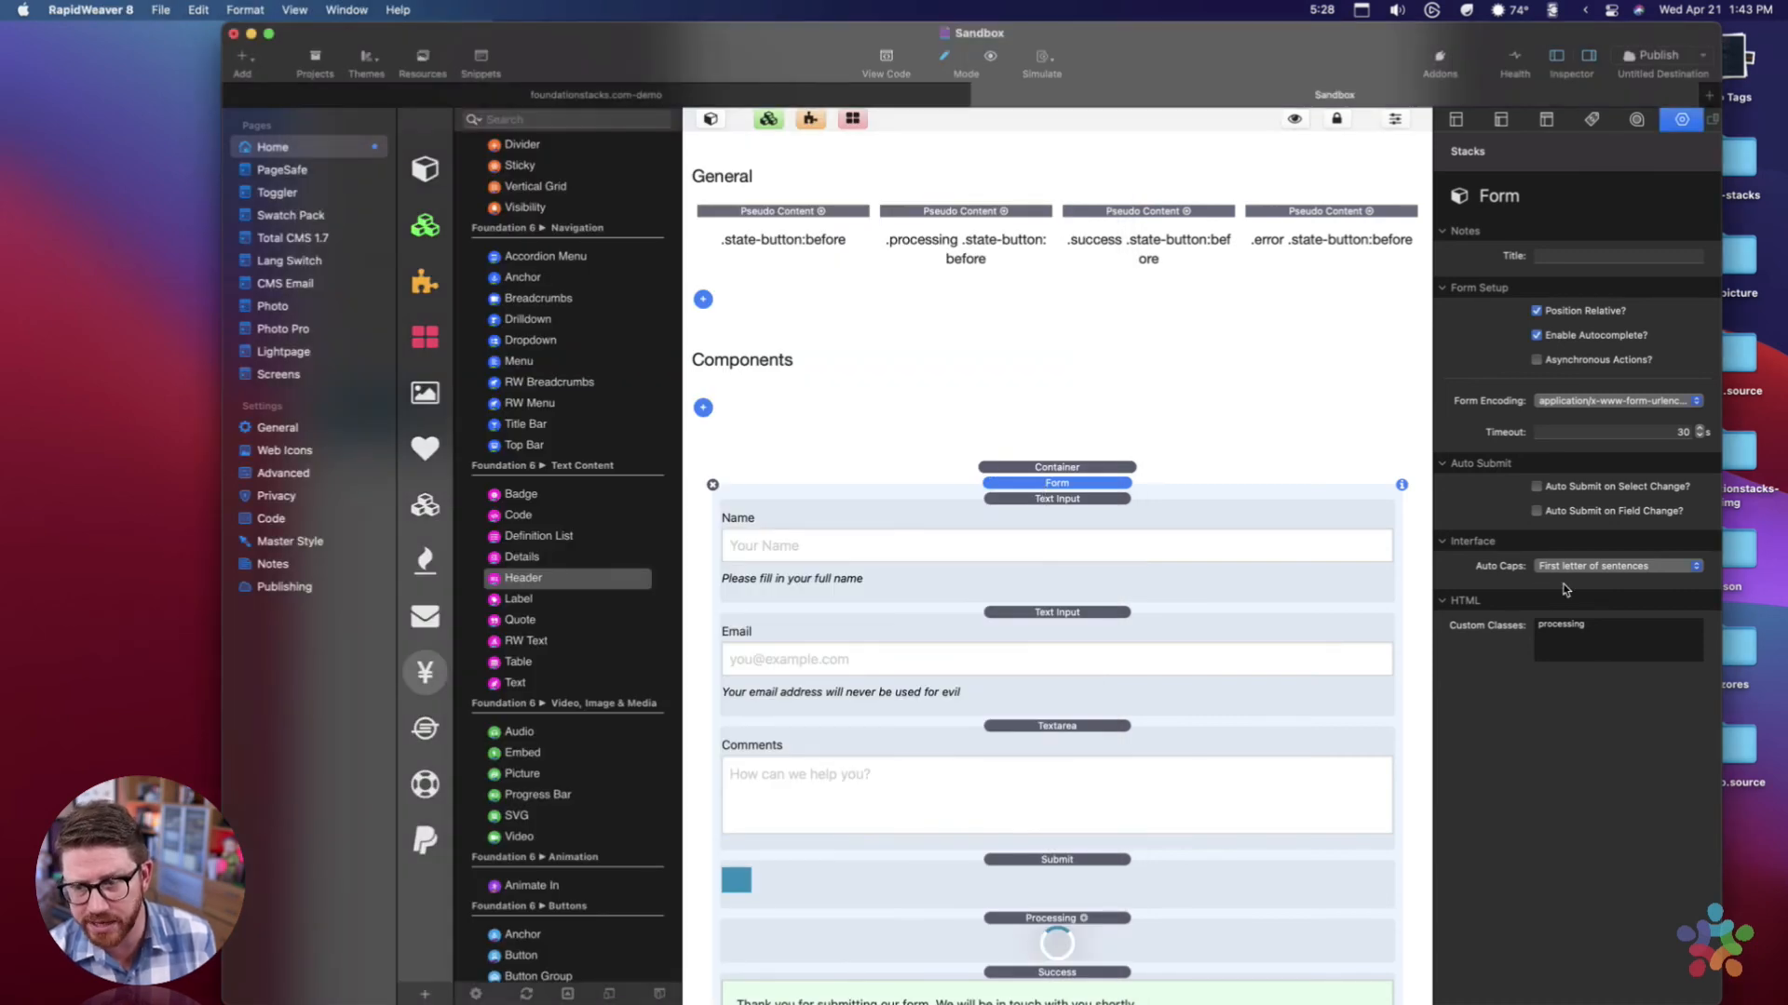
{"action": "key", "text": "super+shift+r"}
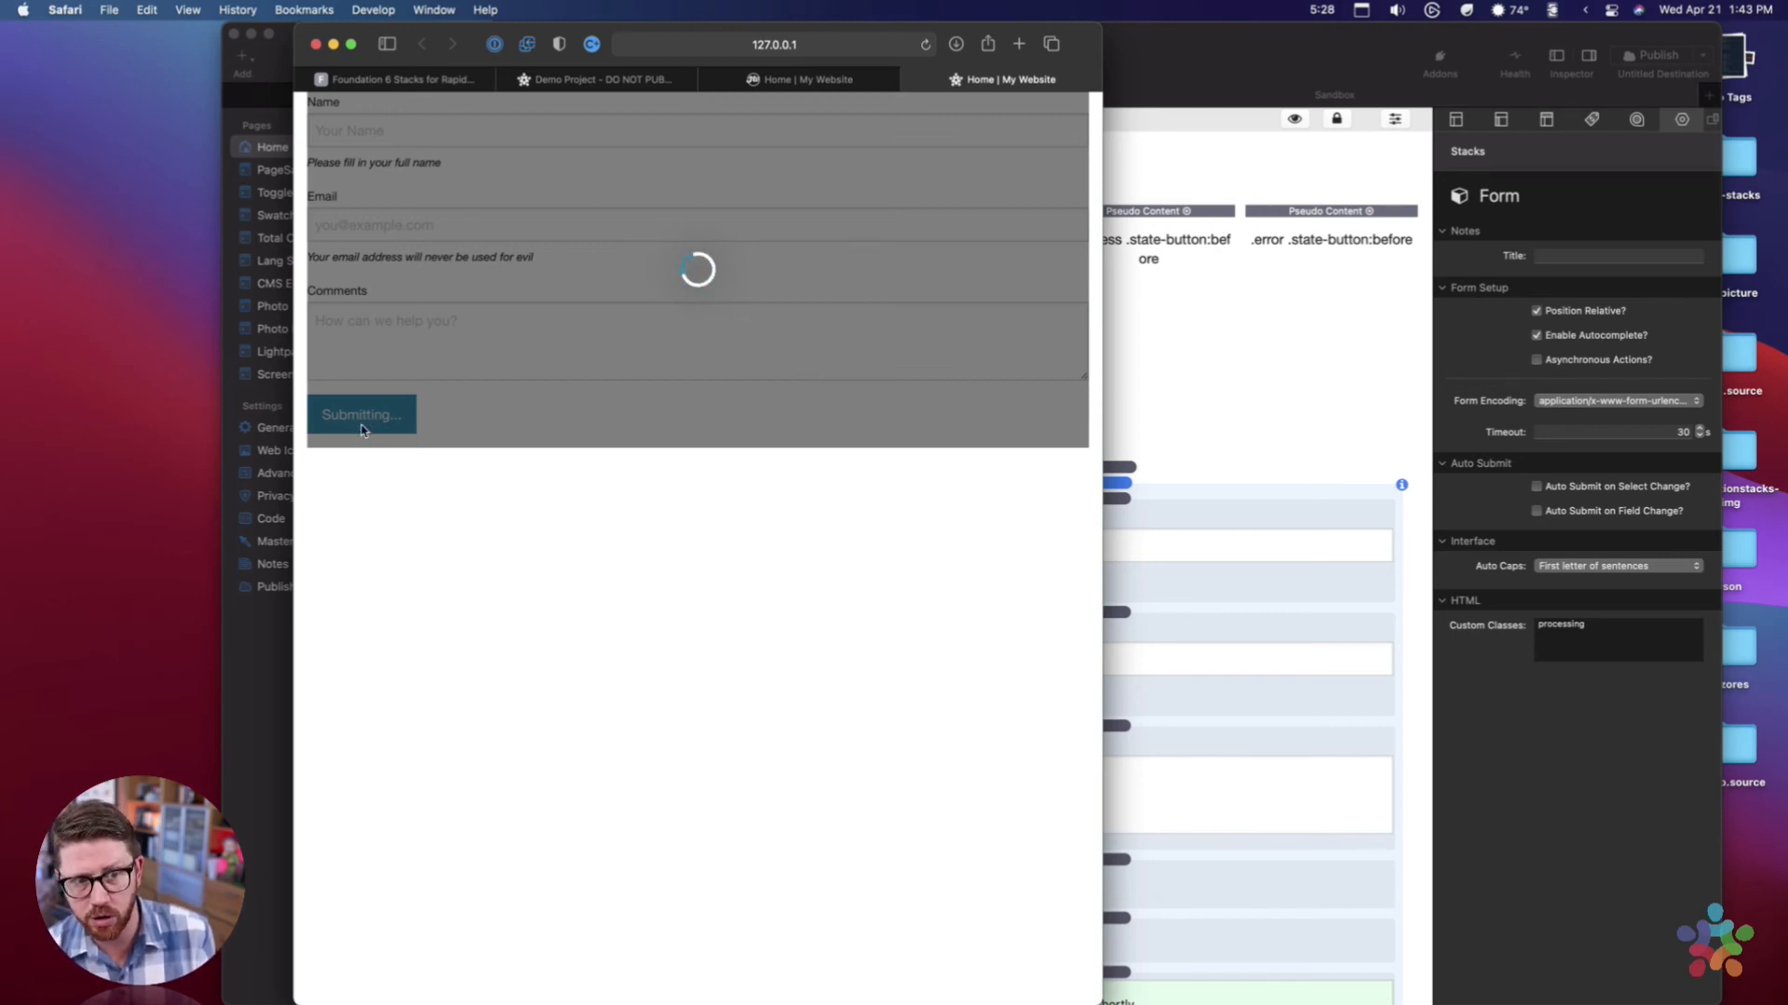
Change the Form stack's custom class to "success" and check the button text and message in the refreshed preview.
{"action": "double_click", "coordinate": [1632, 643]}
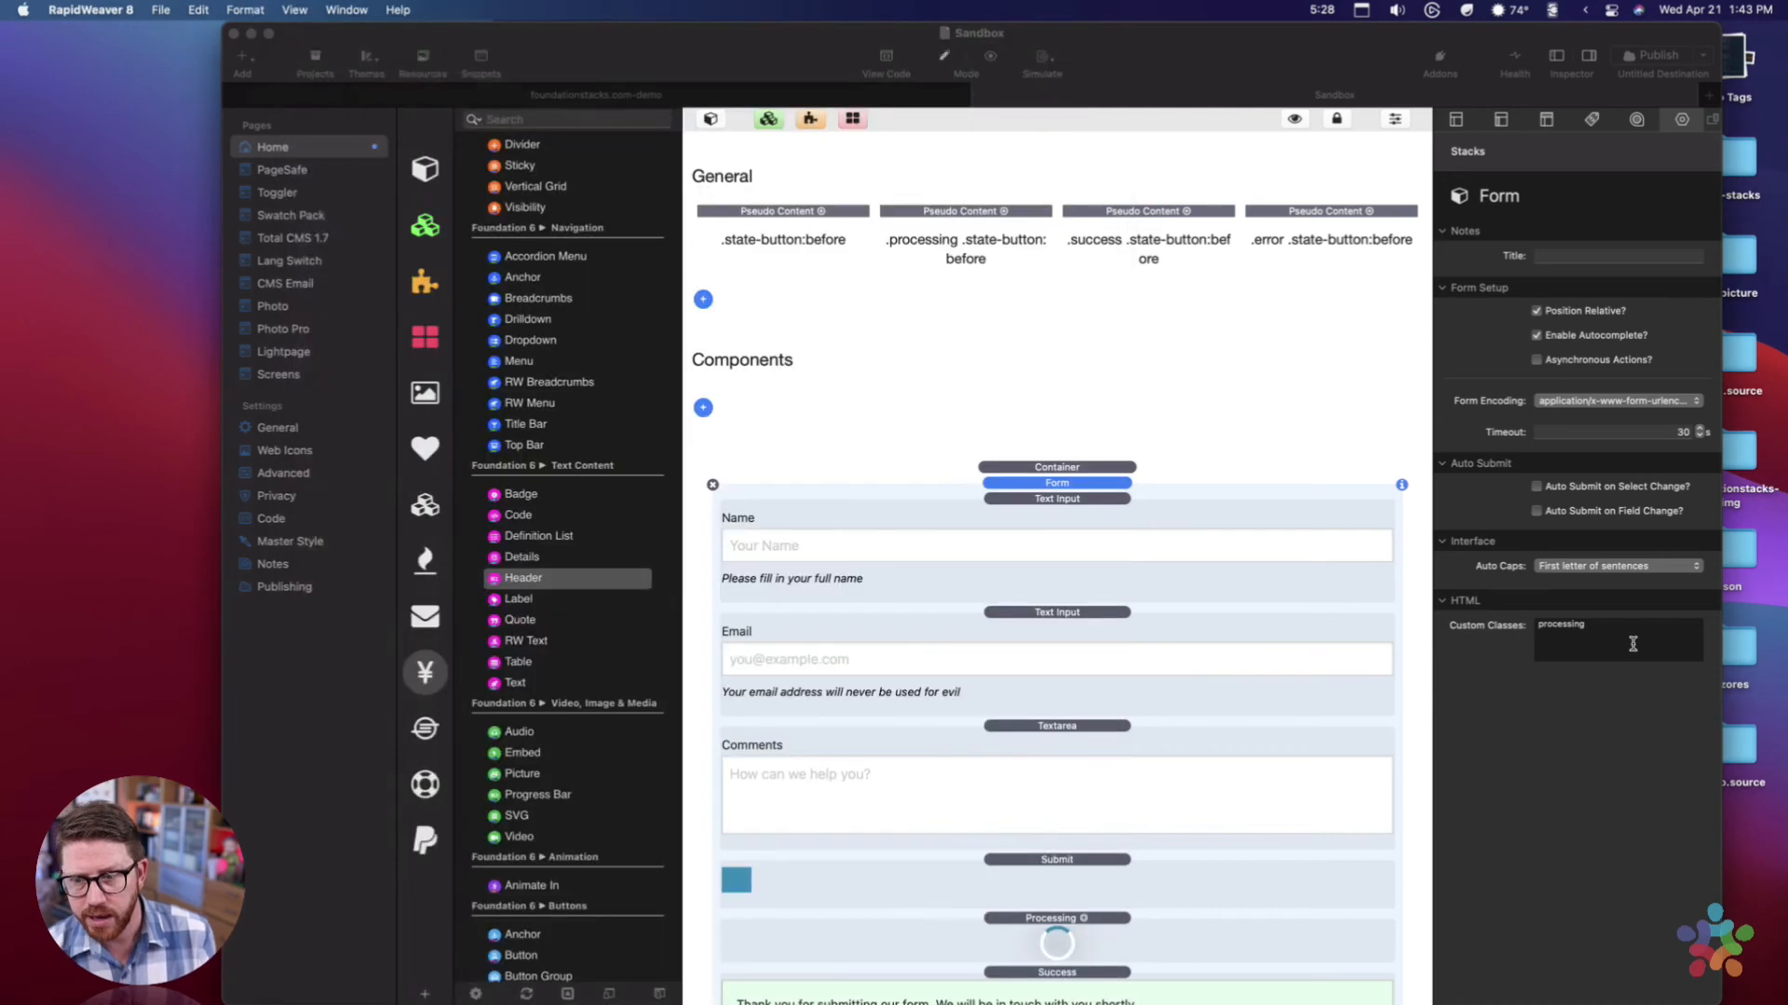
{"action": "type", "text": "success"}
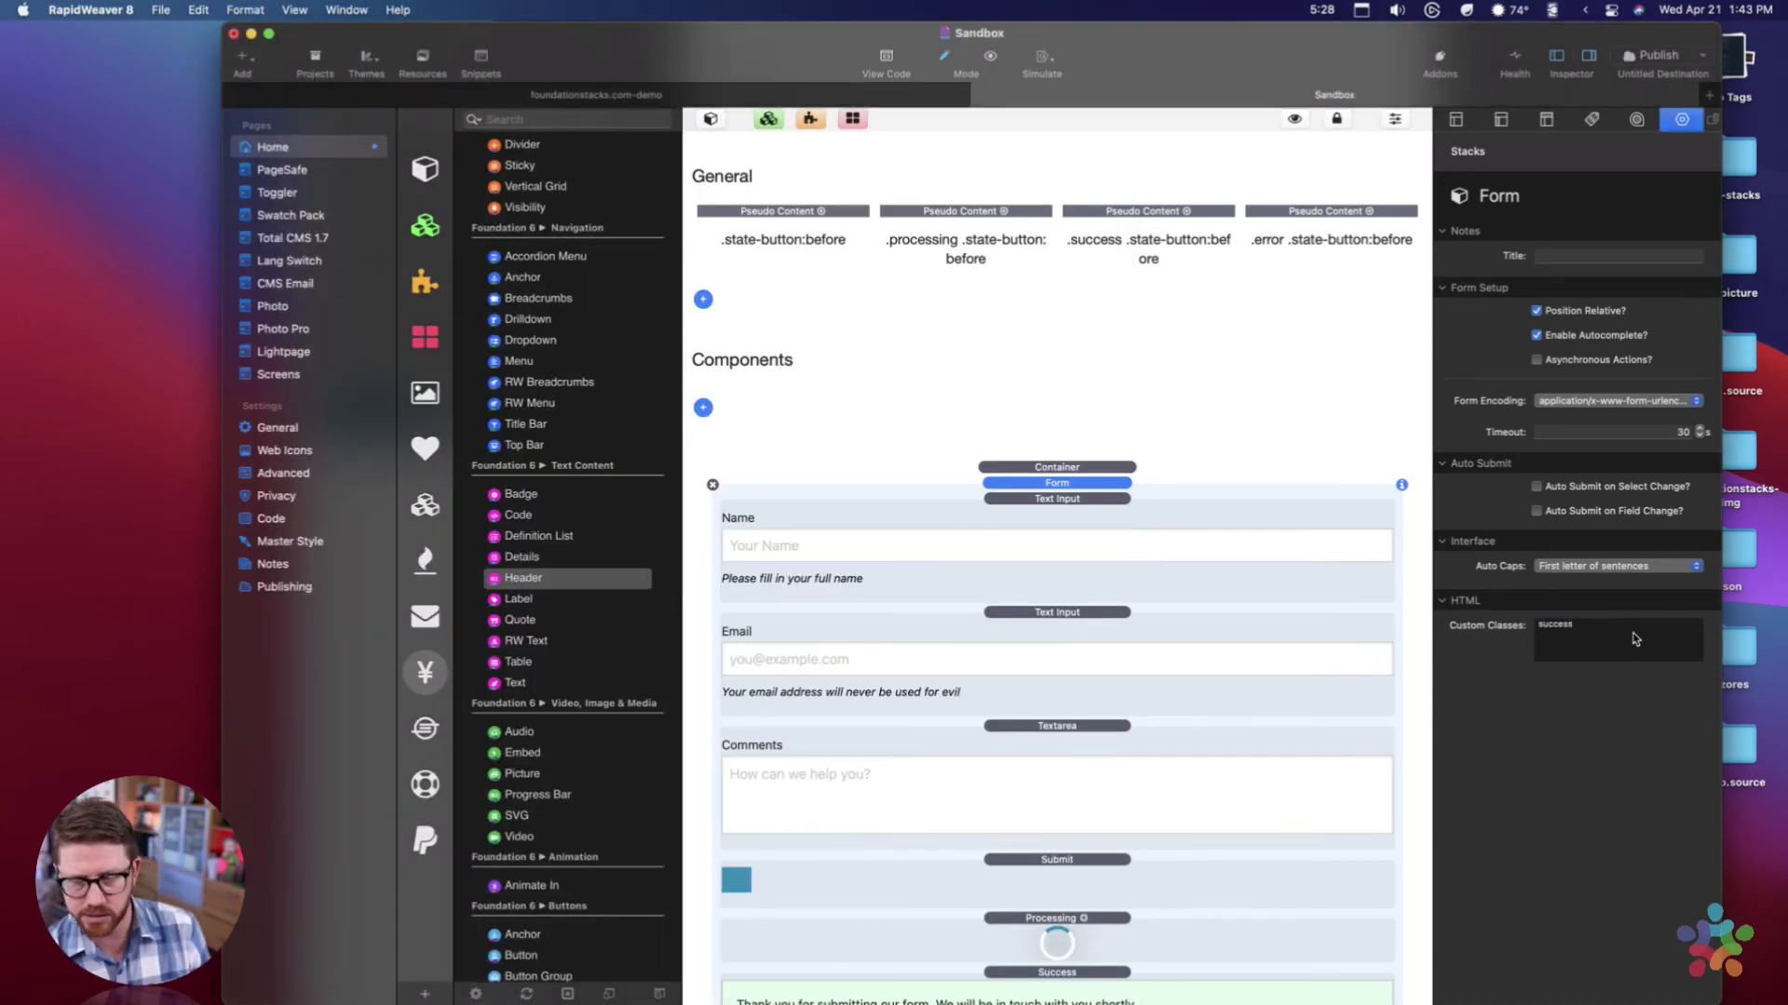
{"action": "key", "text": "super+Tab"}
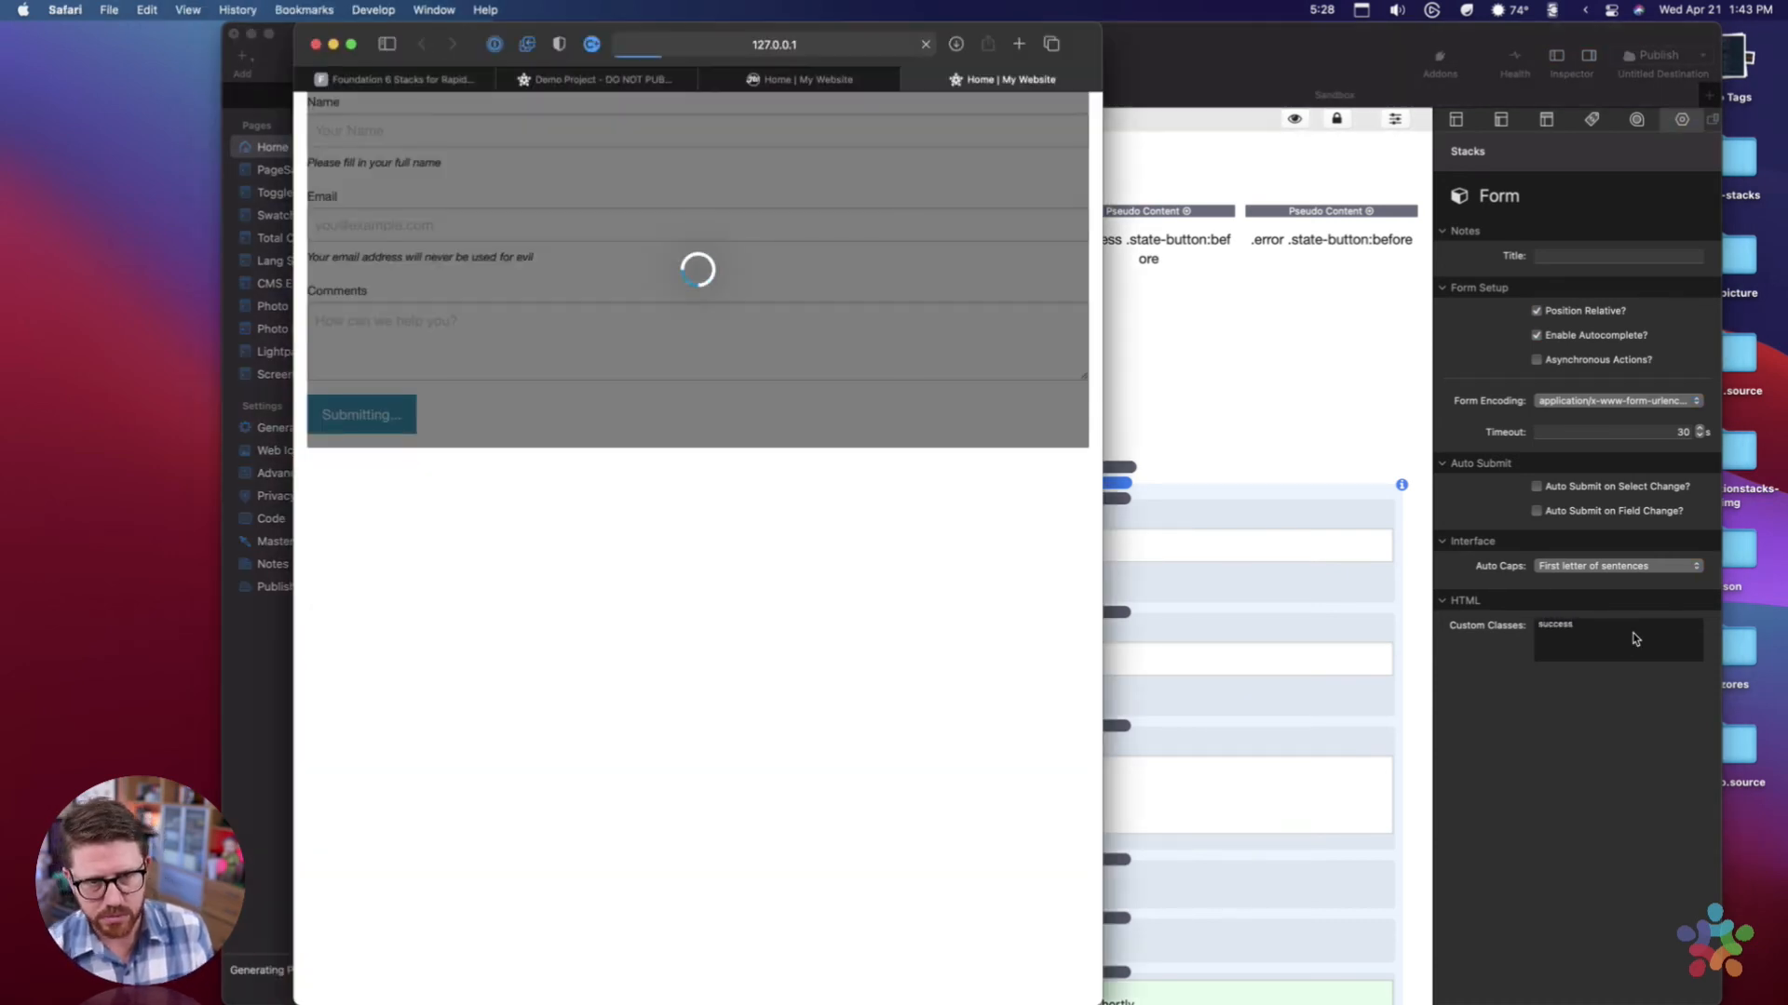
{"action": "key", "text": "super+r"}
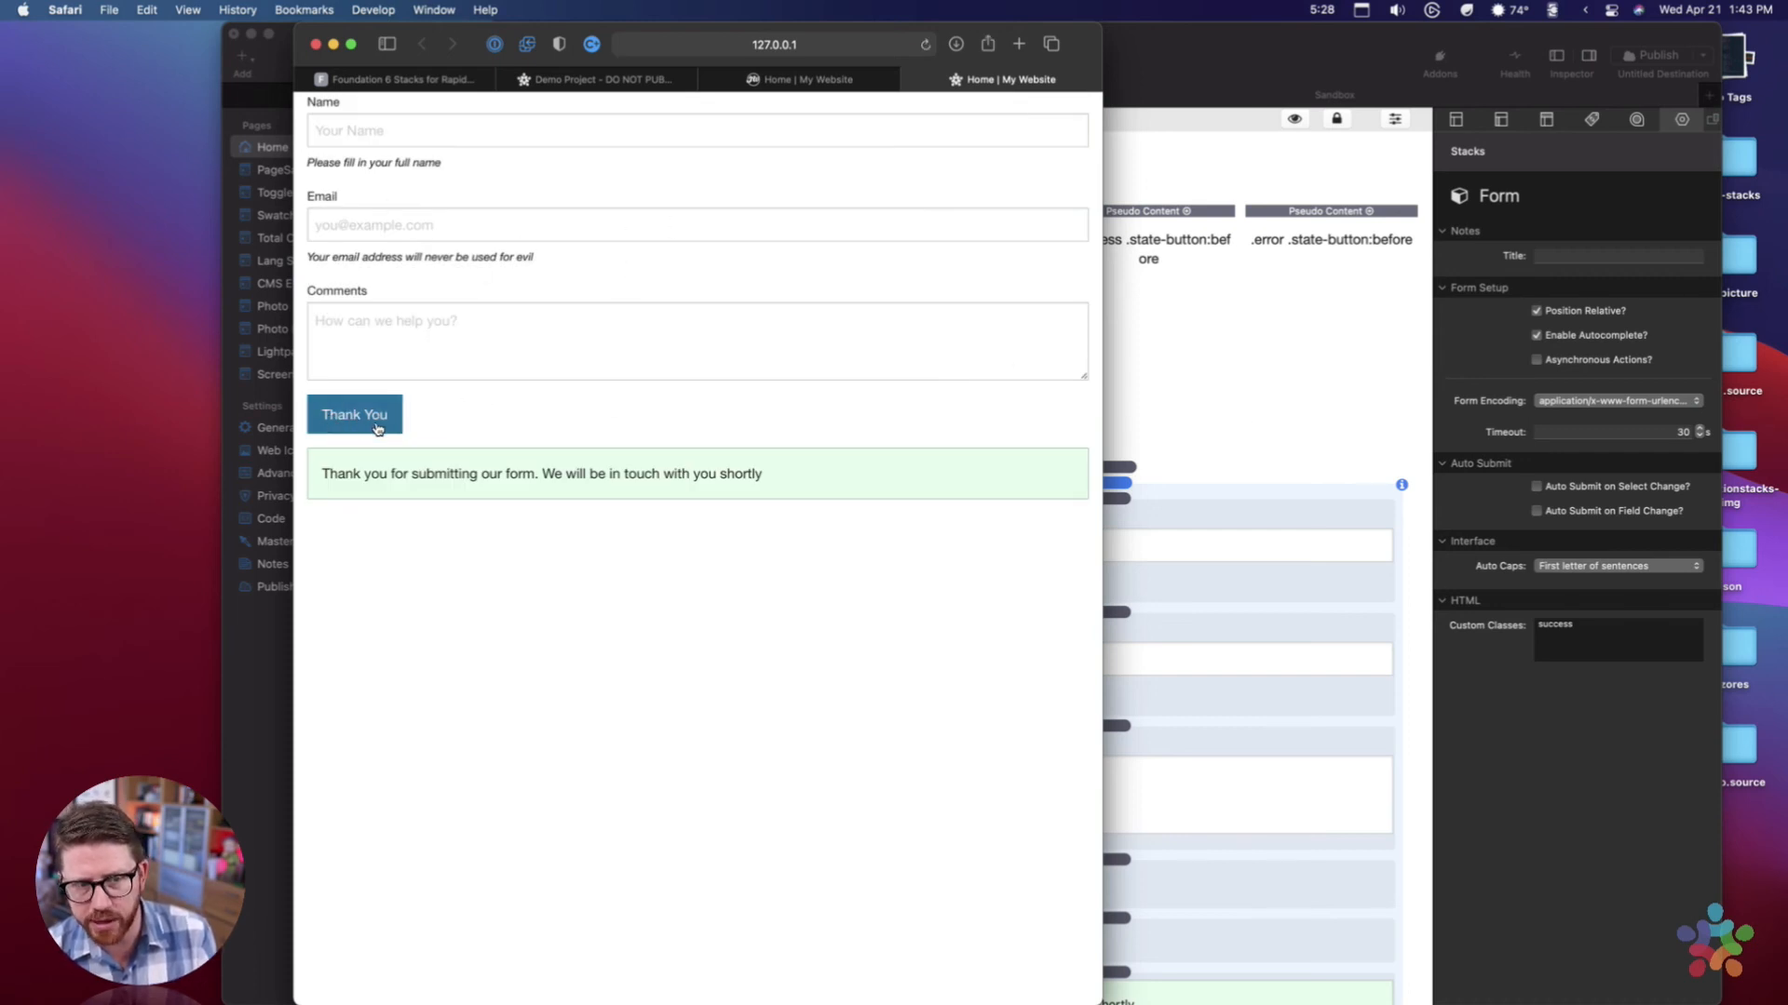
{"action": "left_click_drag", "start_coordinate": [321, 475], "coordinate": [679, 522]}
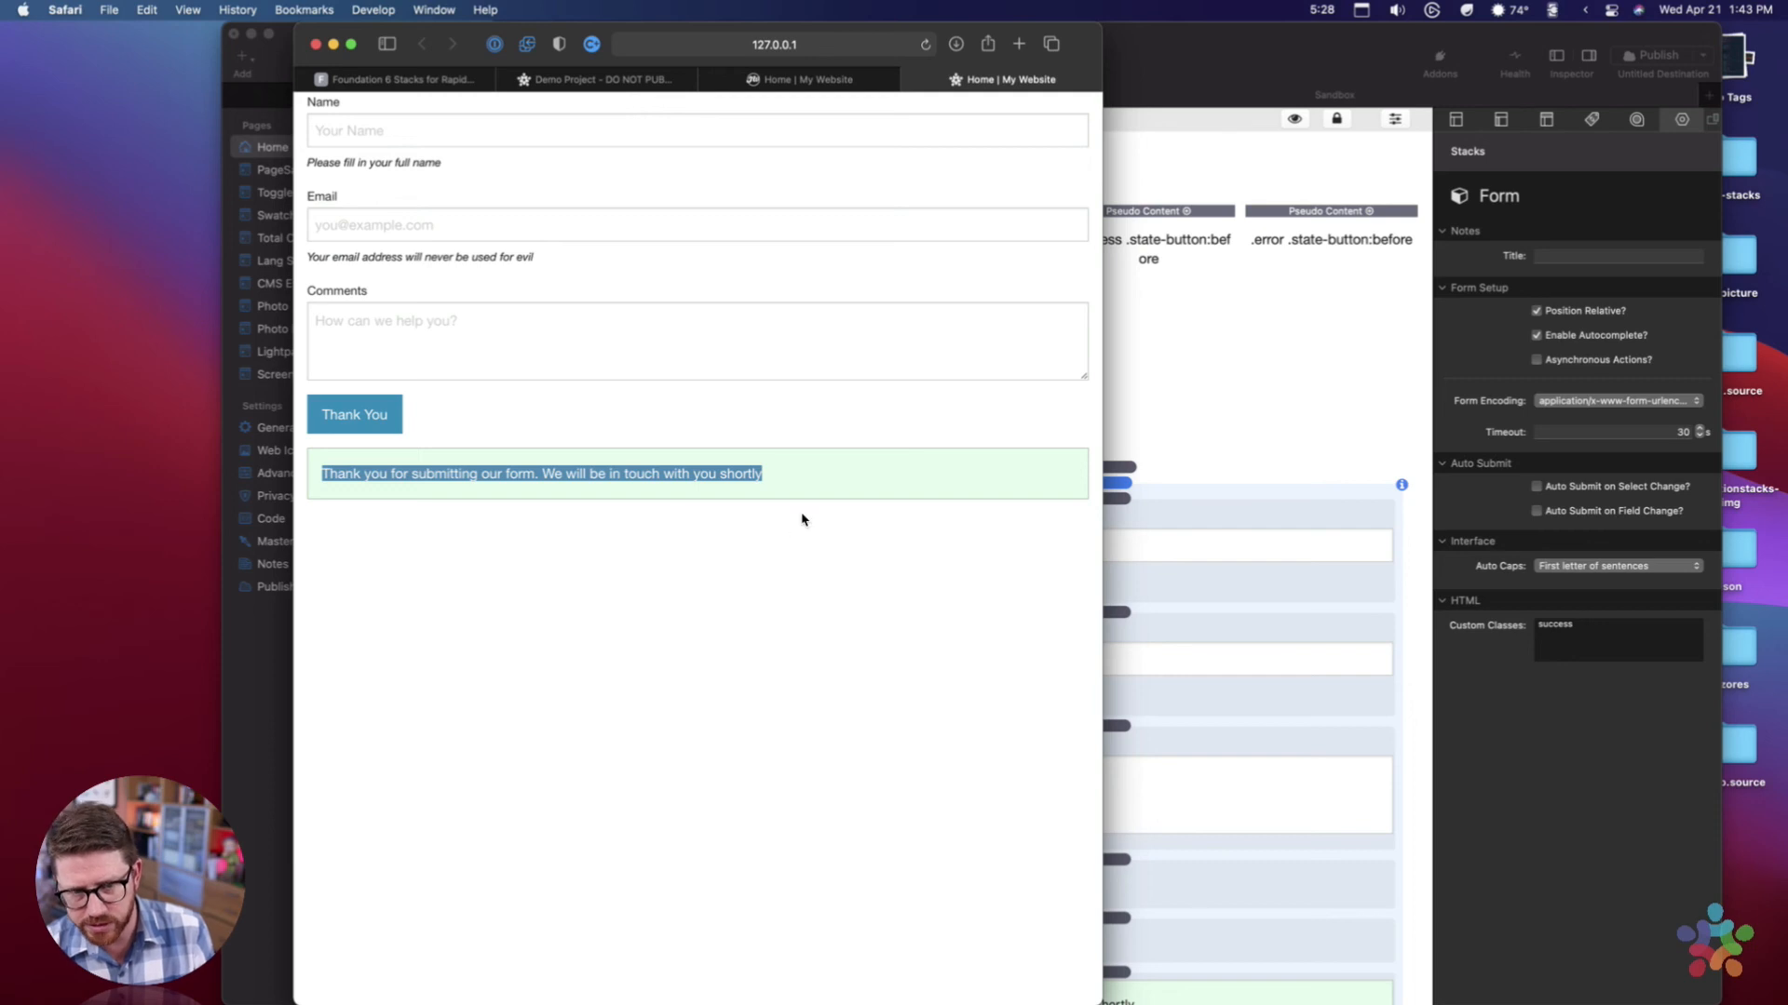
Change the Form stack's custom class to "error" and check the button text and message in the refreshed preview.
{"action": "left_click", "coordinate": [1593, 658]}
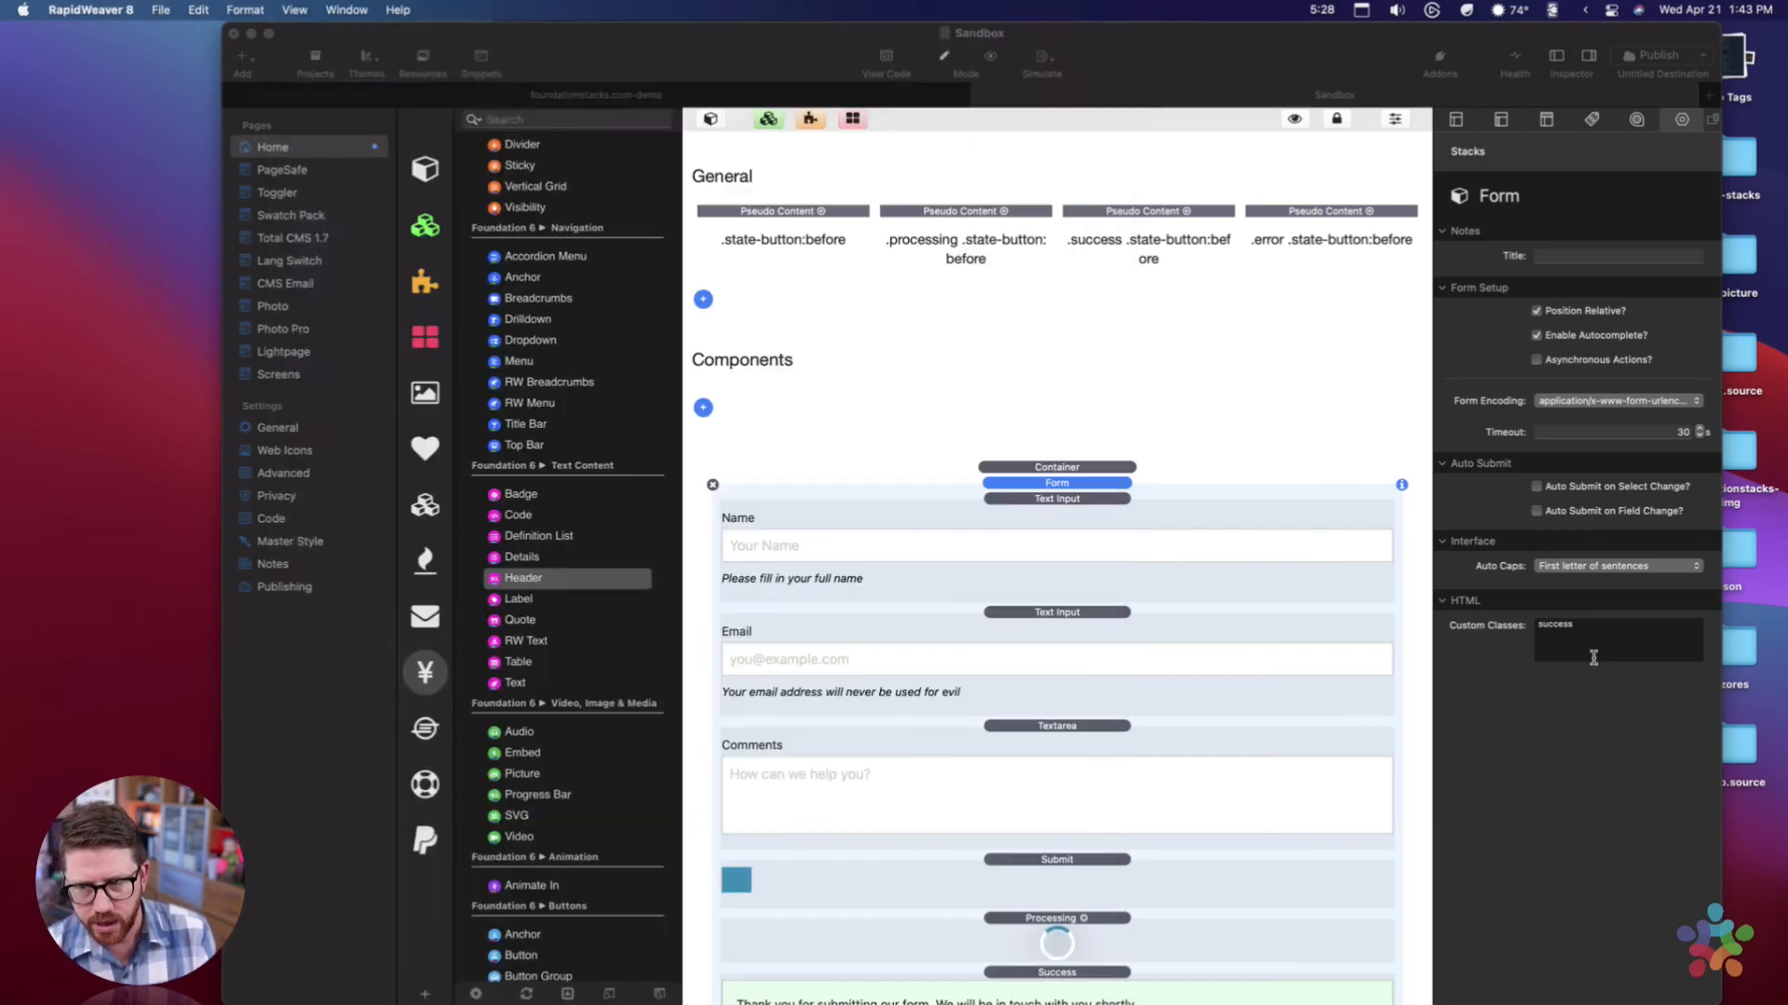
{"action": "type", "text": "error"}
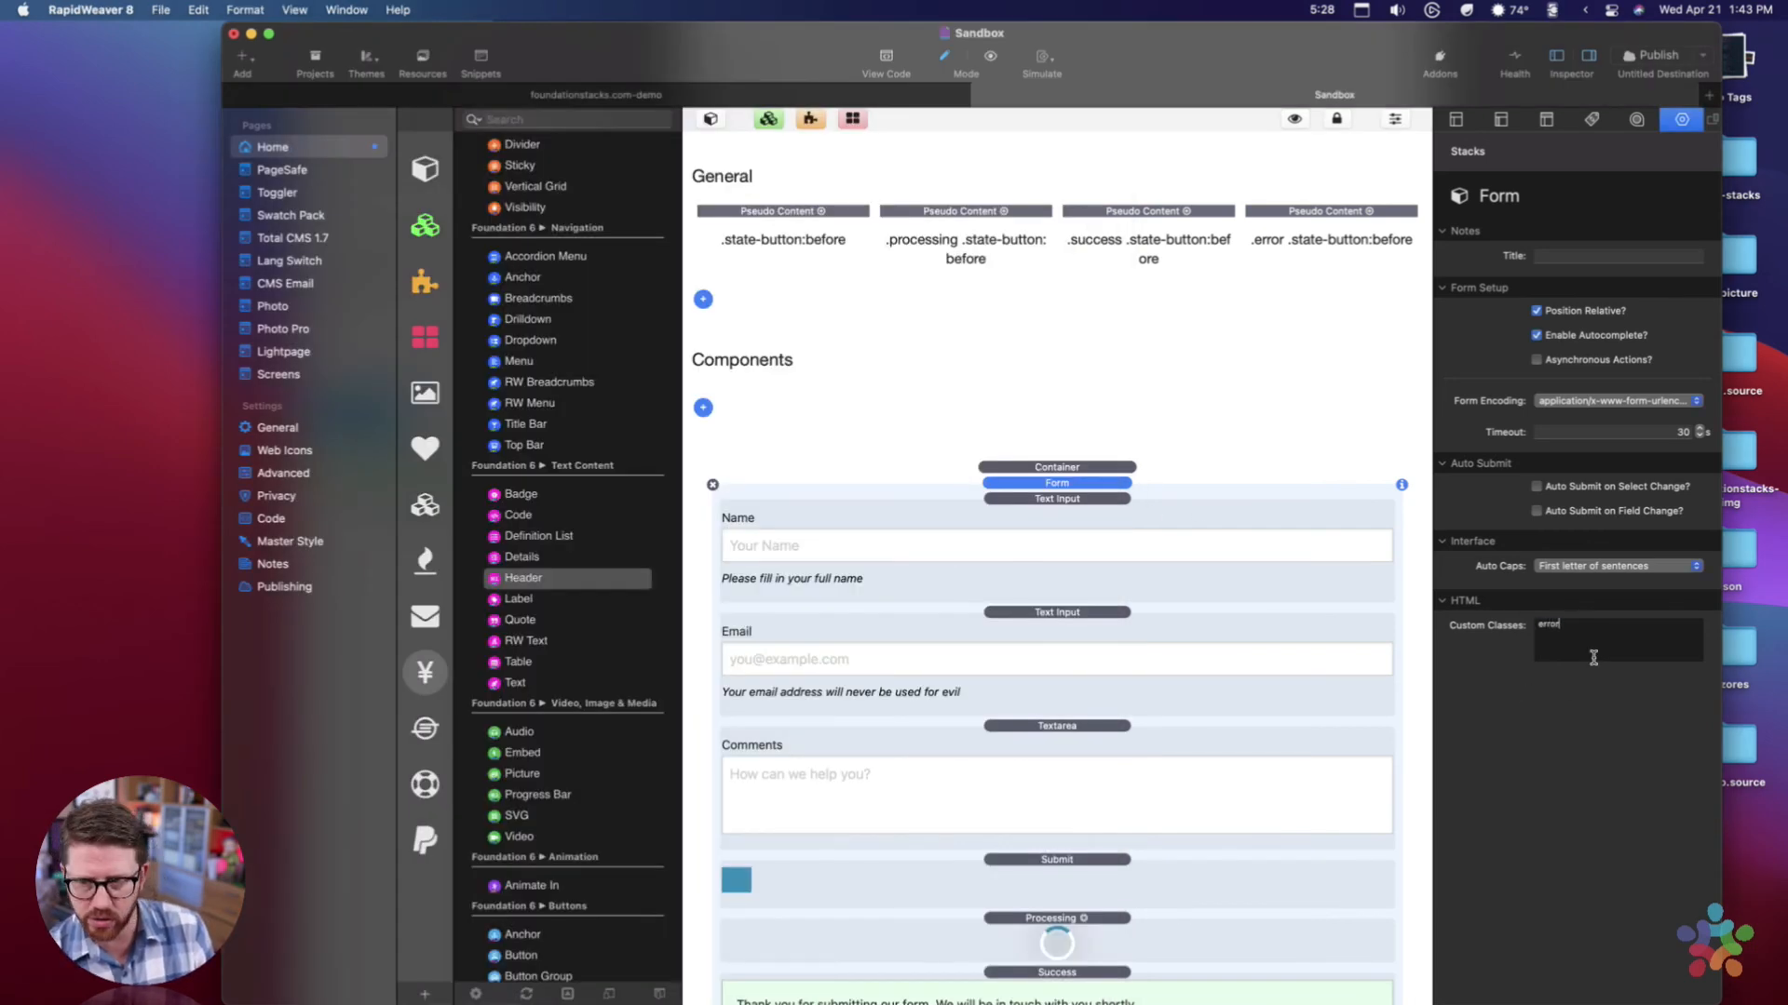
{"action": "key", "text": "super+Tab"}
{"action": "key", "text": "super+r"}
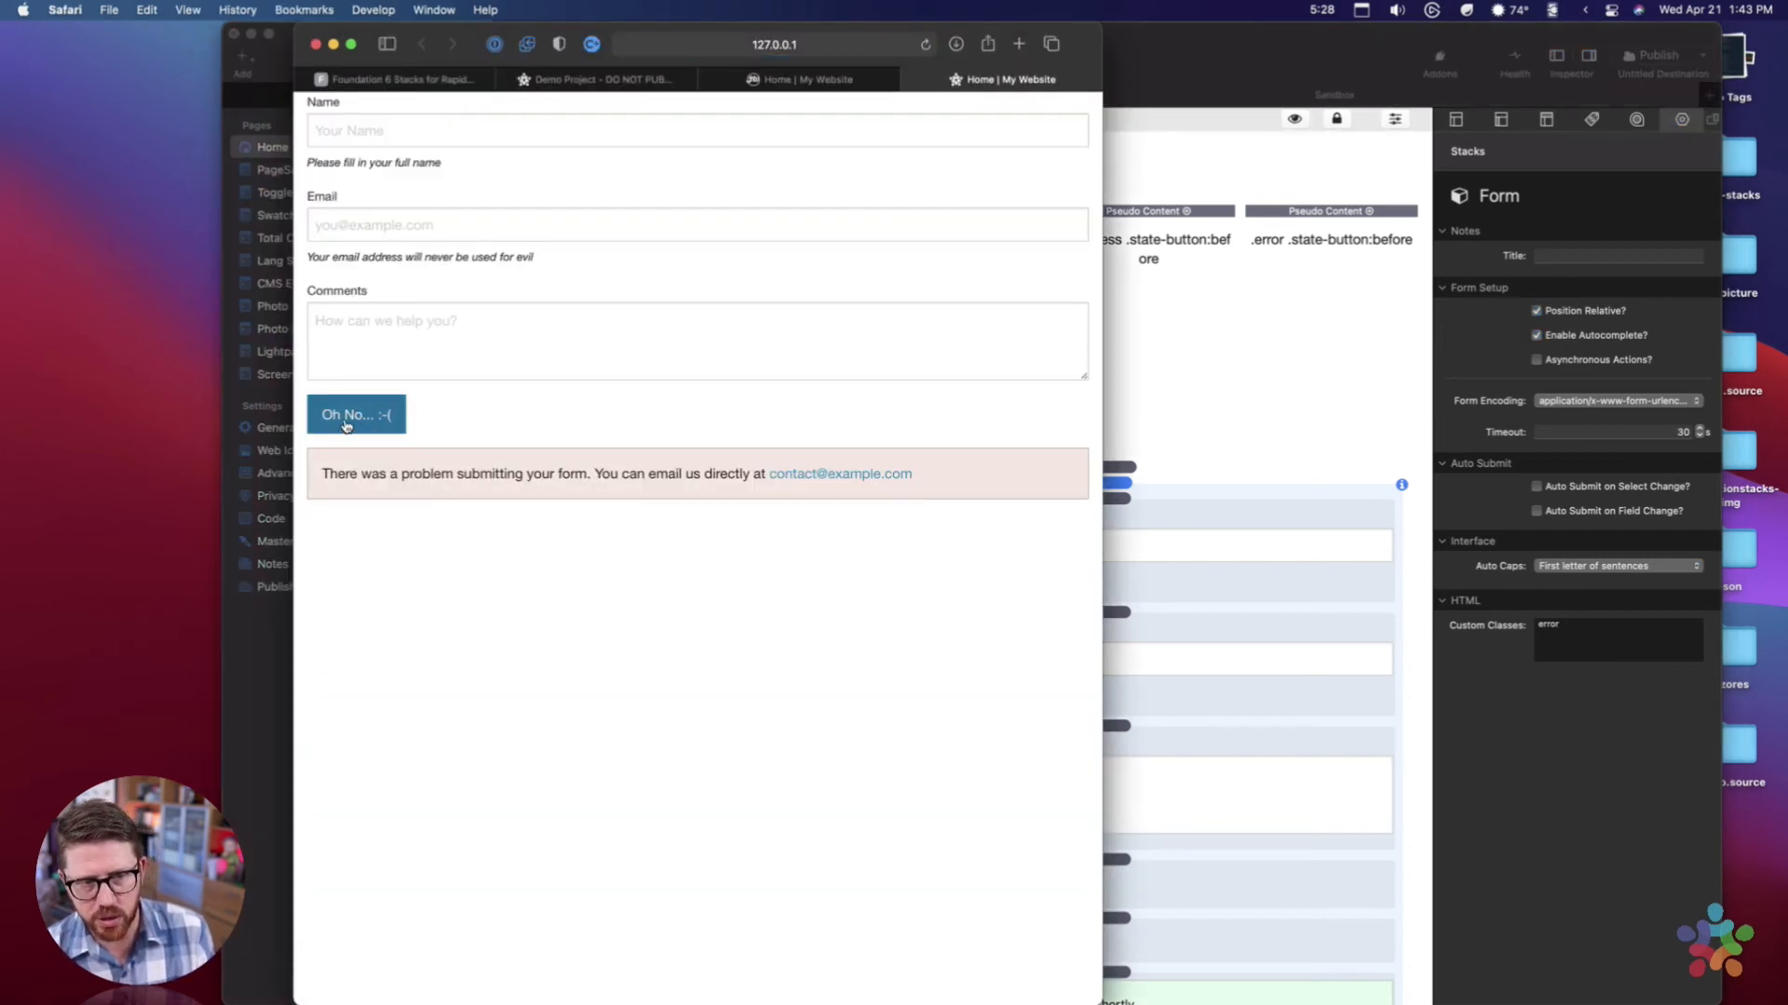
{"action": "triple_click", "coordinate": [329, 484]}
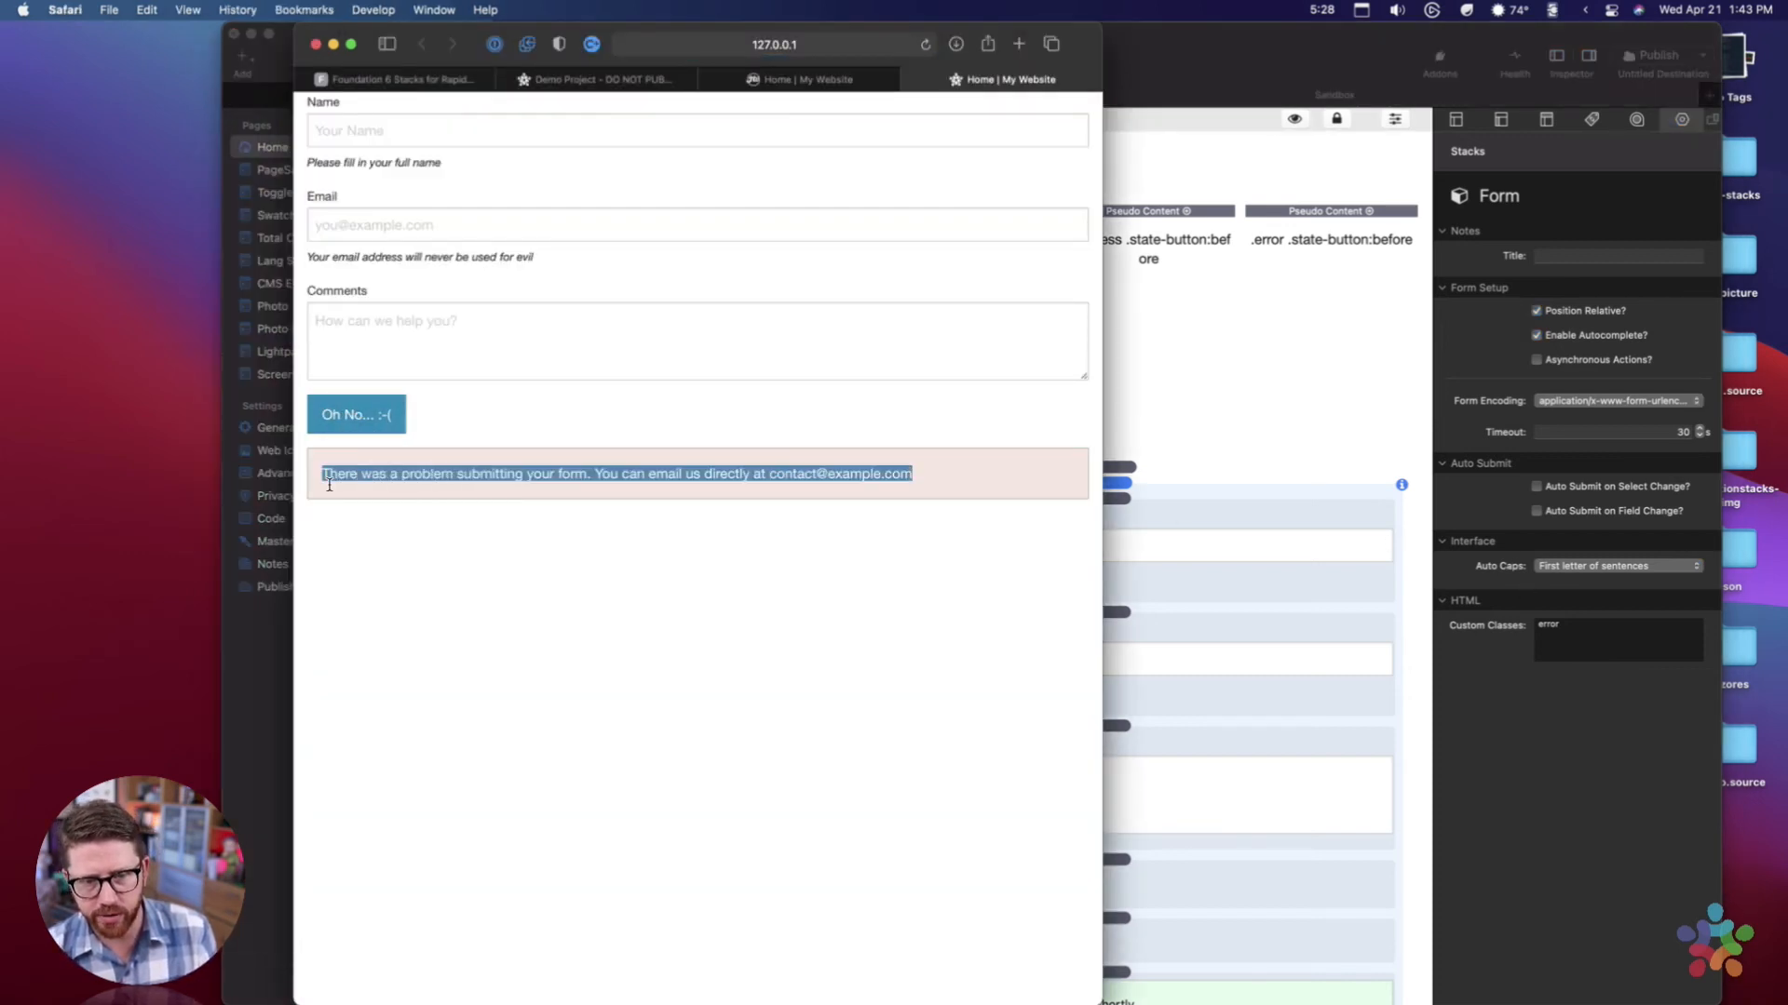
{"action": "left_click", "coordinate": [329, 485]}
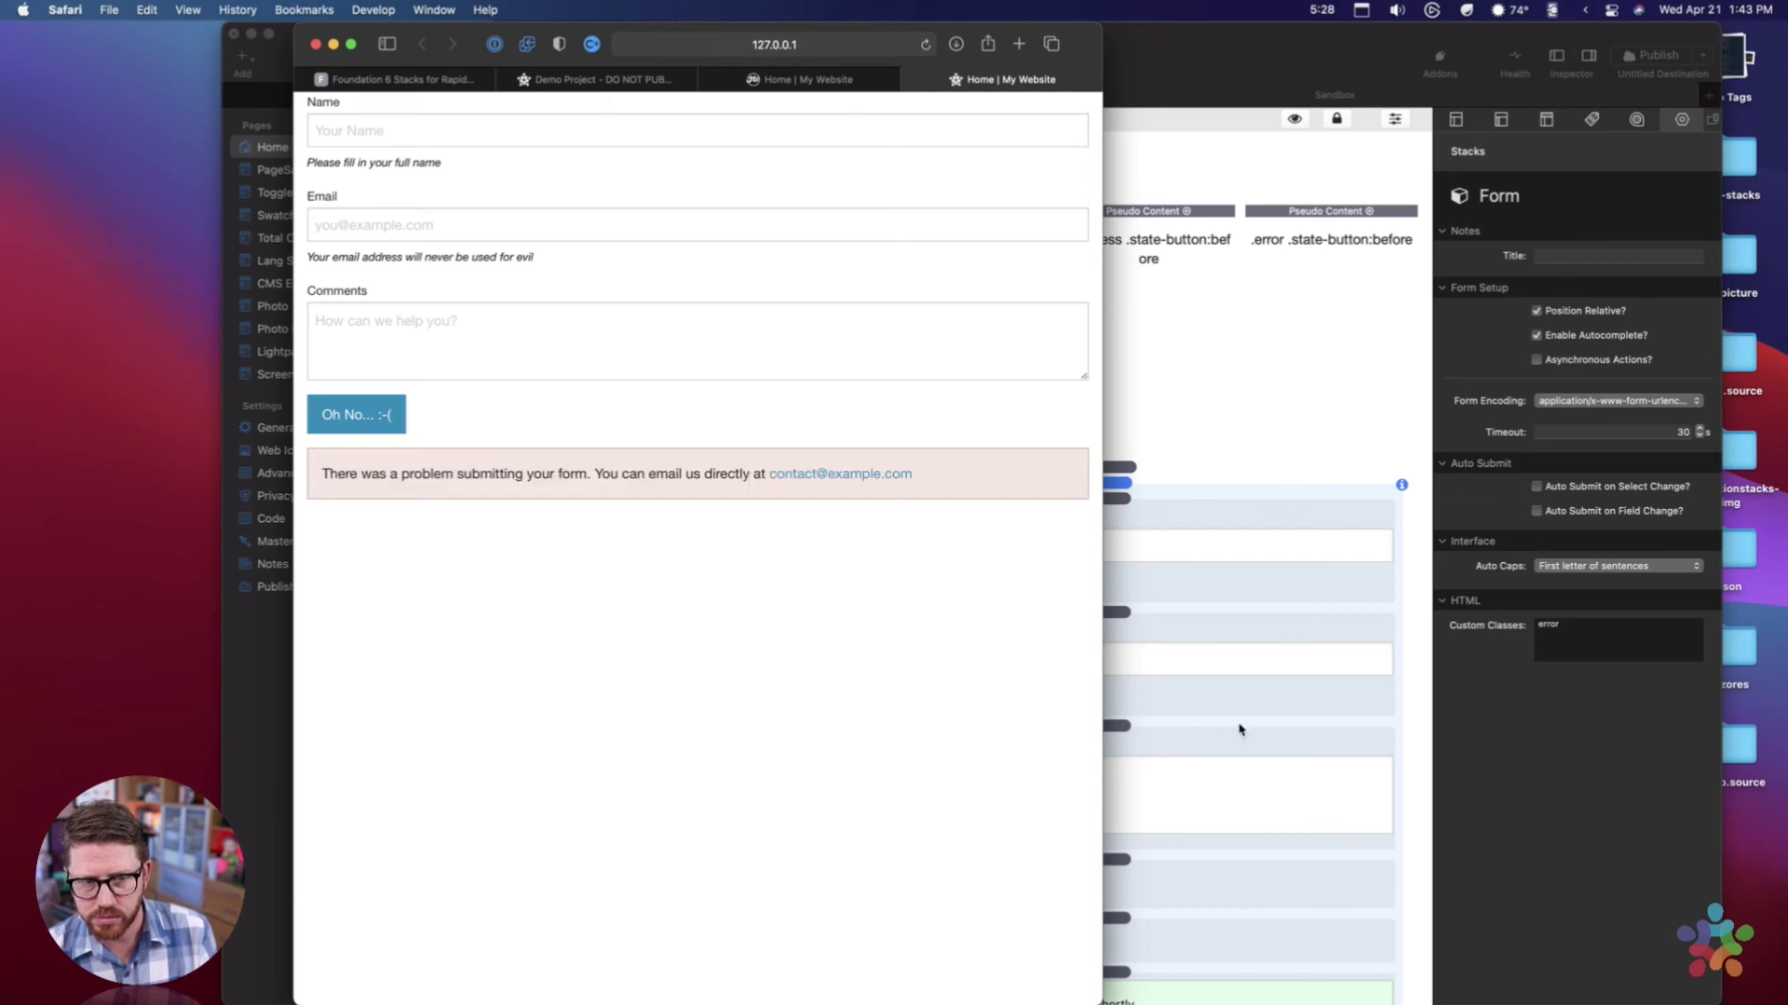
Clear the Form stack's custom classes.
{"action": "left_click", "coordinate": [1603, 640]}
{"action": "key", "text": "super+a"}
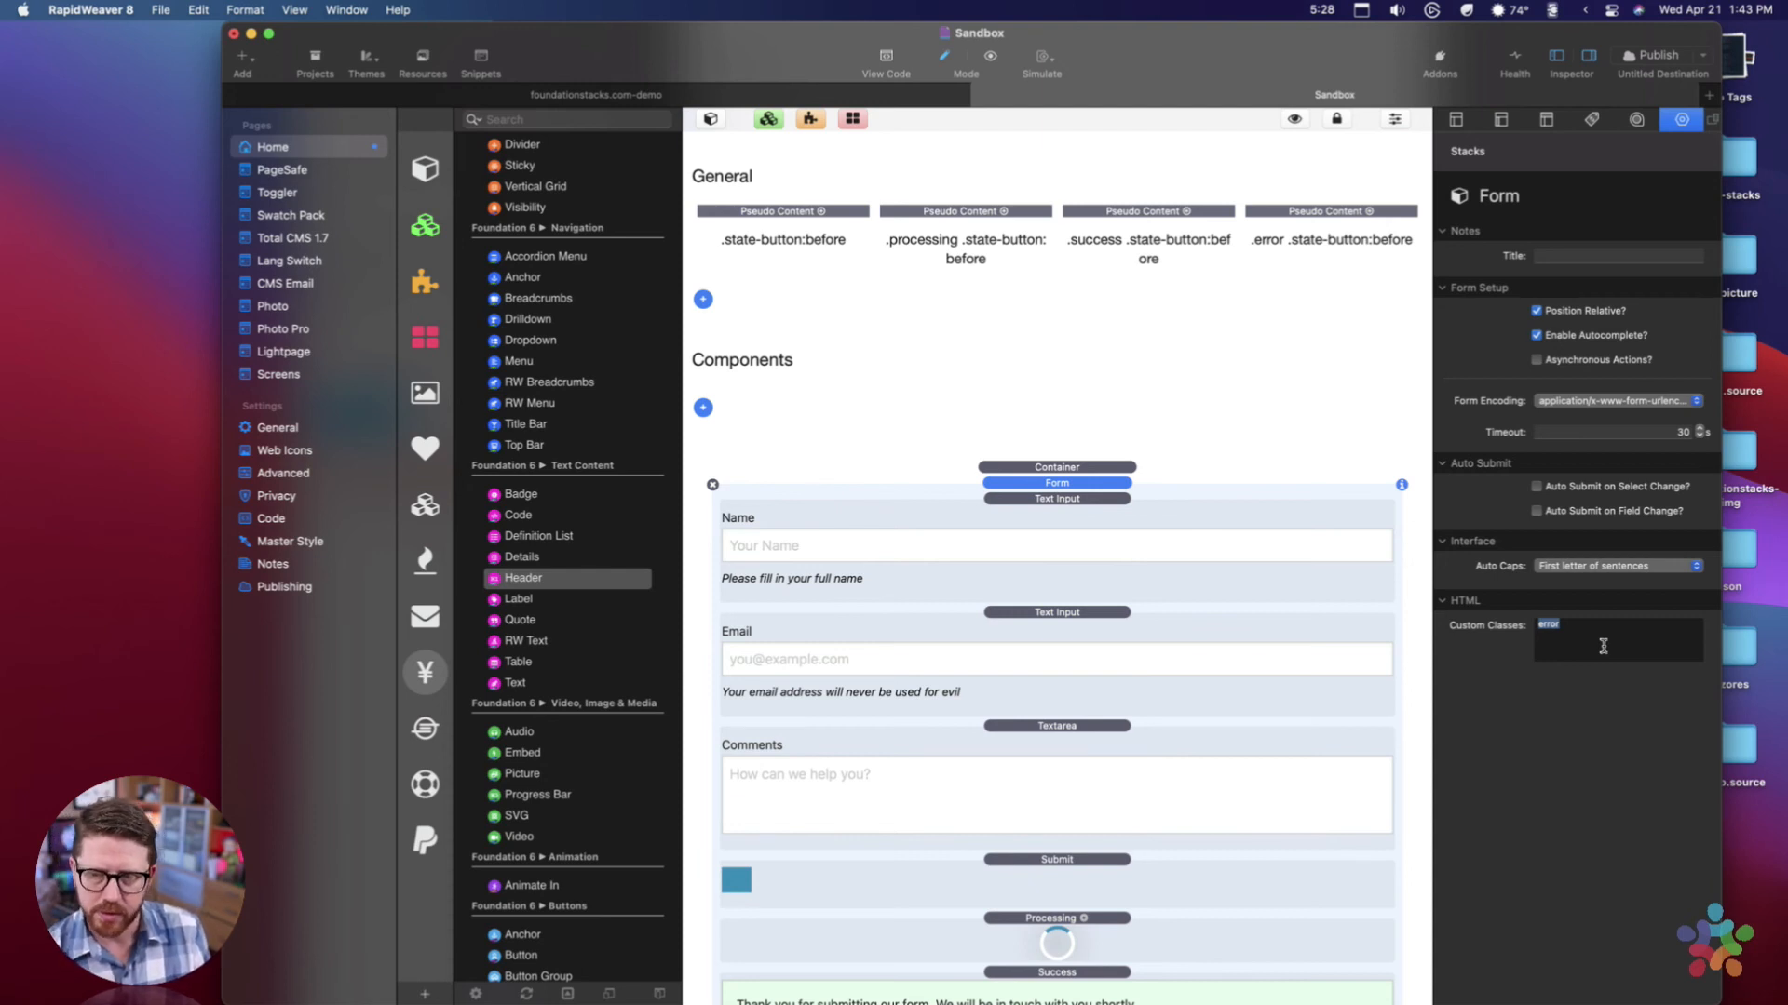
{"action": "key", "text": "BackSpace"}
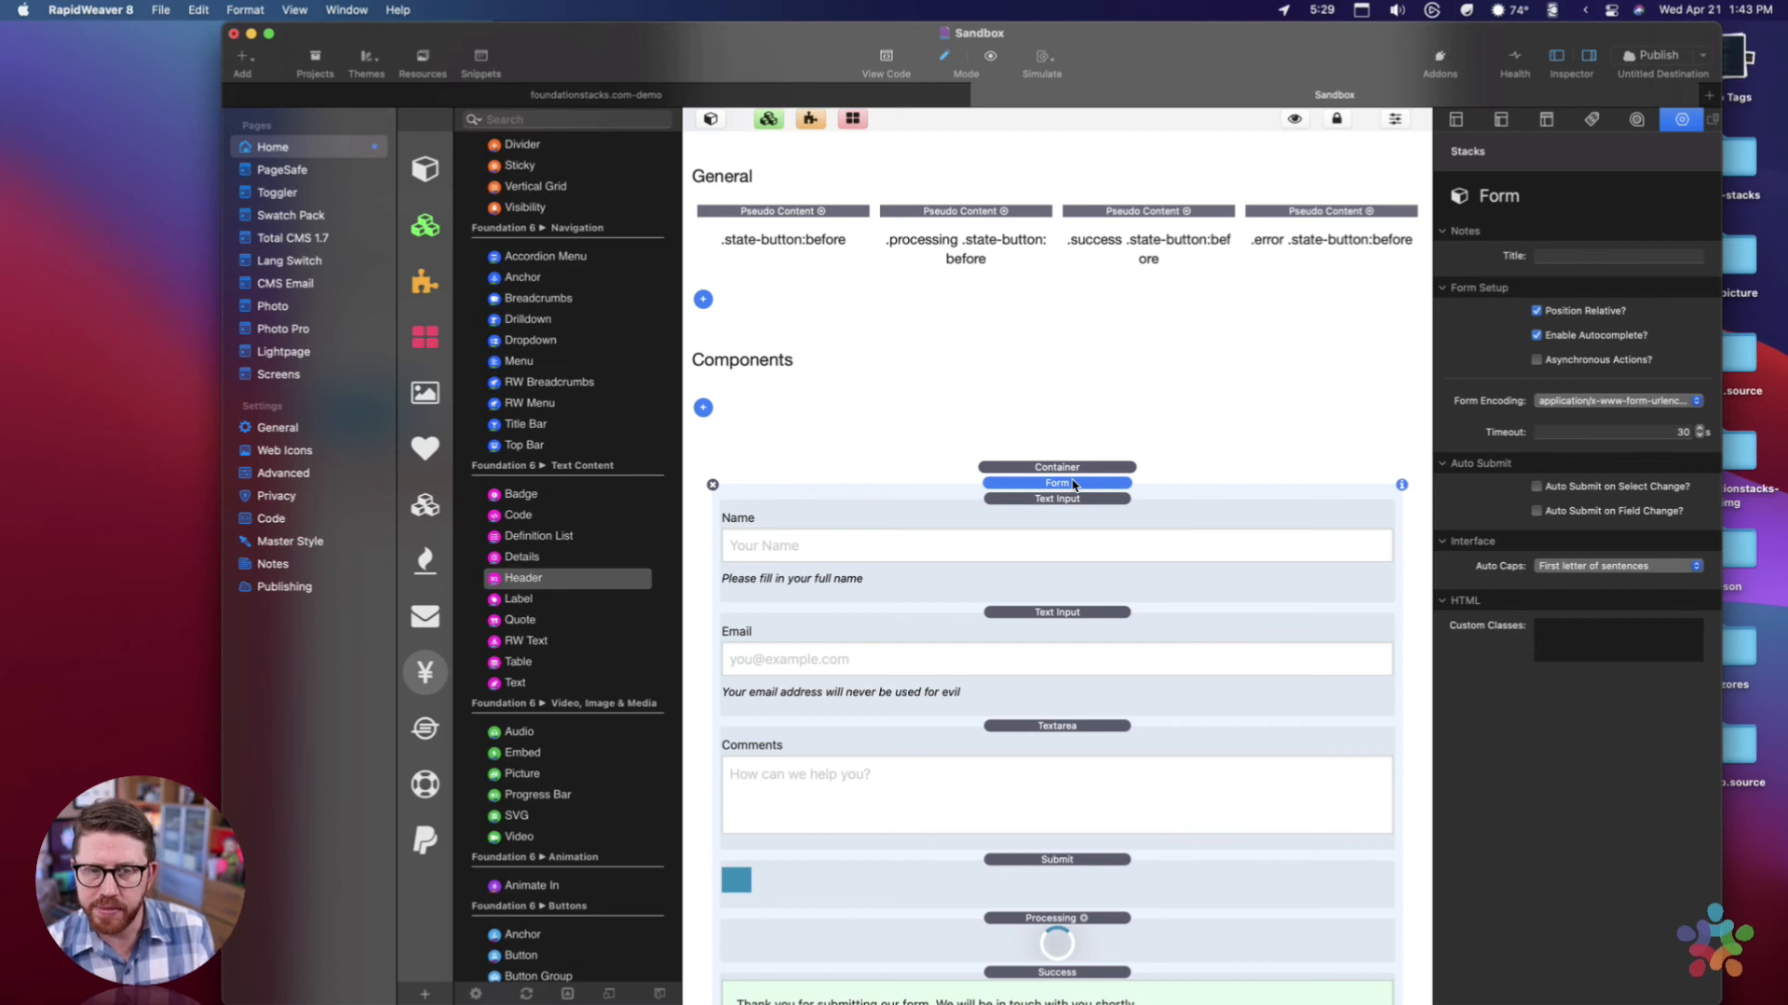
Set the Submit stack's label to "SUBMIT" and disable its accessibility label.
{"action": "left_click", "coordinate": [1047, 870]}
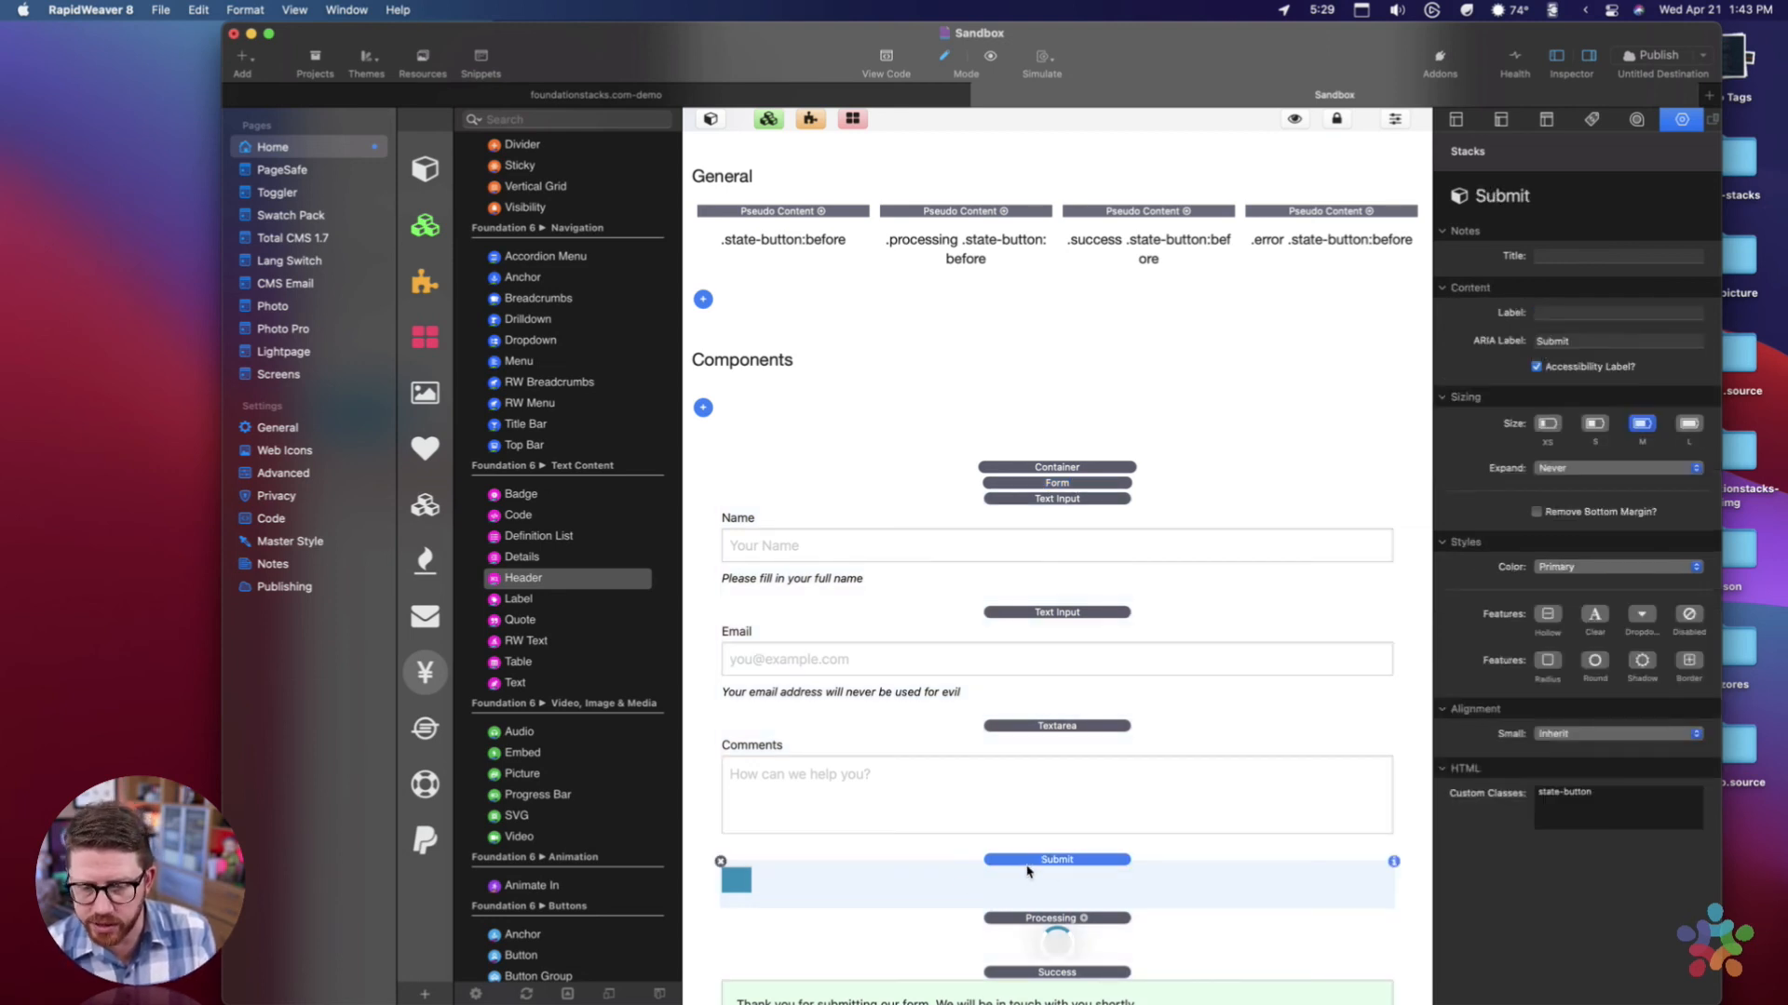
{"action": "left_click", "coordinate": [1547, 317]}
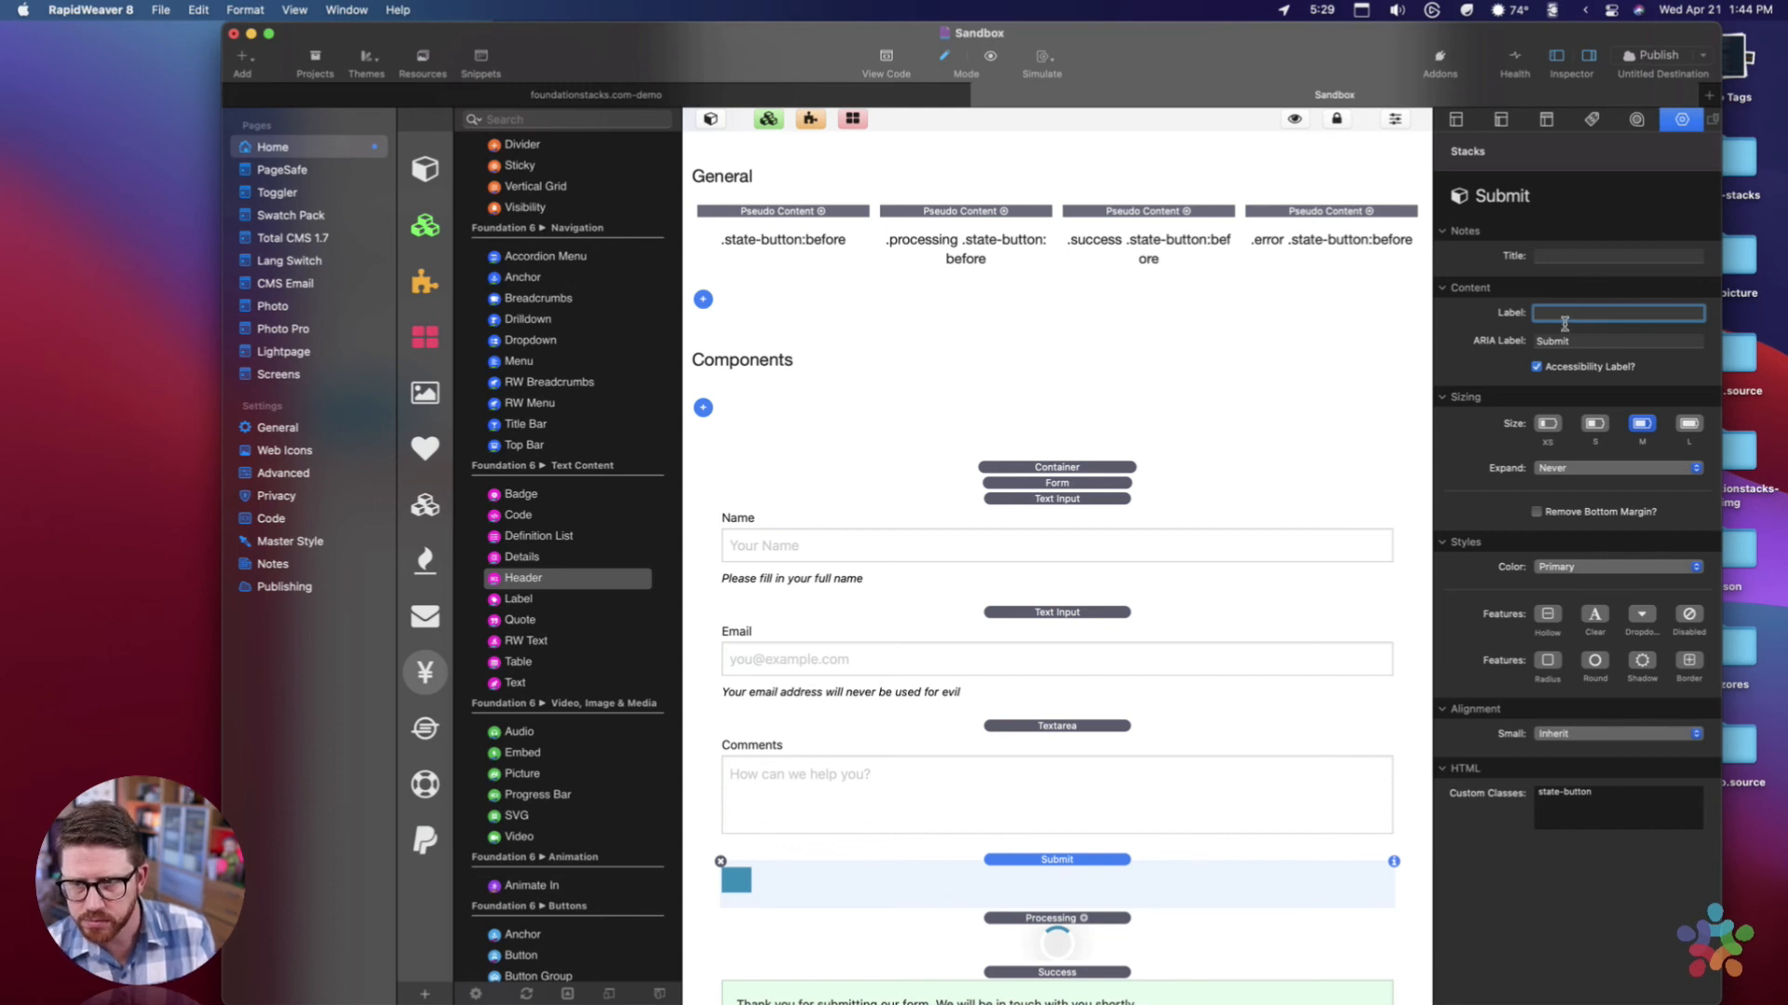
{"action": "left_click", "coordinate": [1537, 366]}
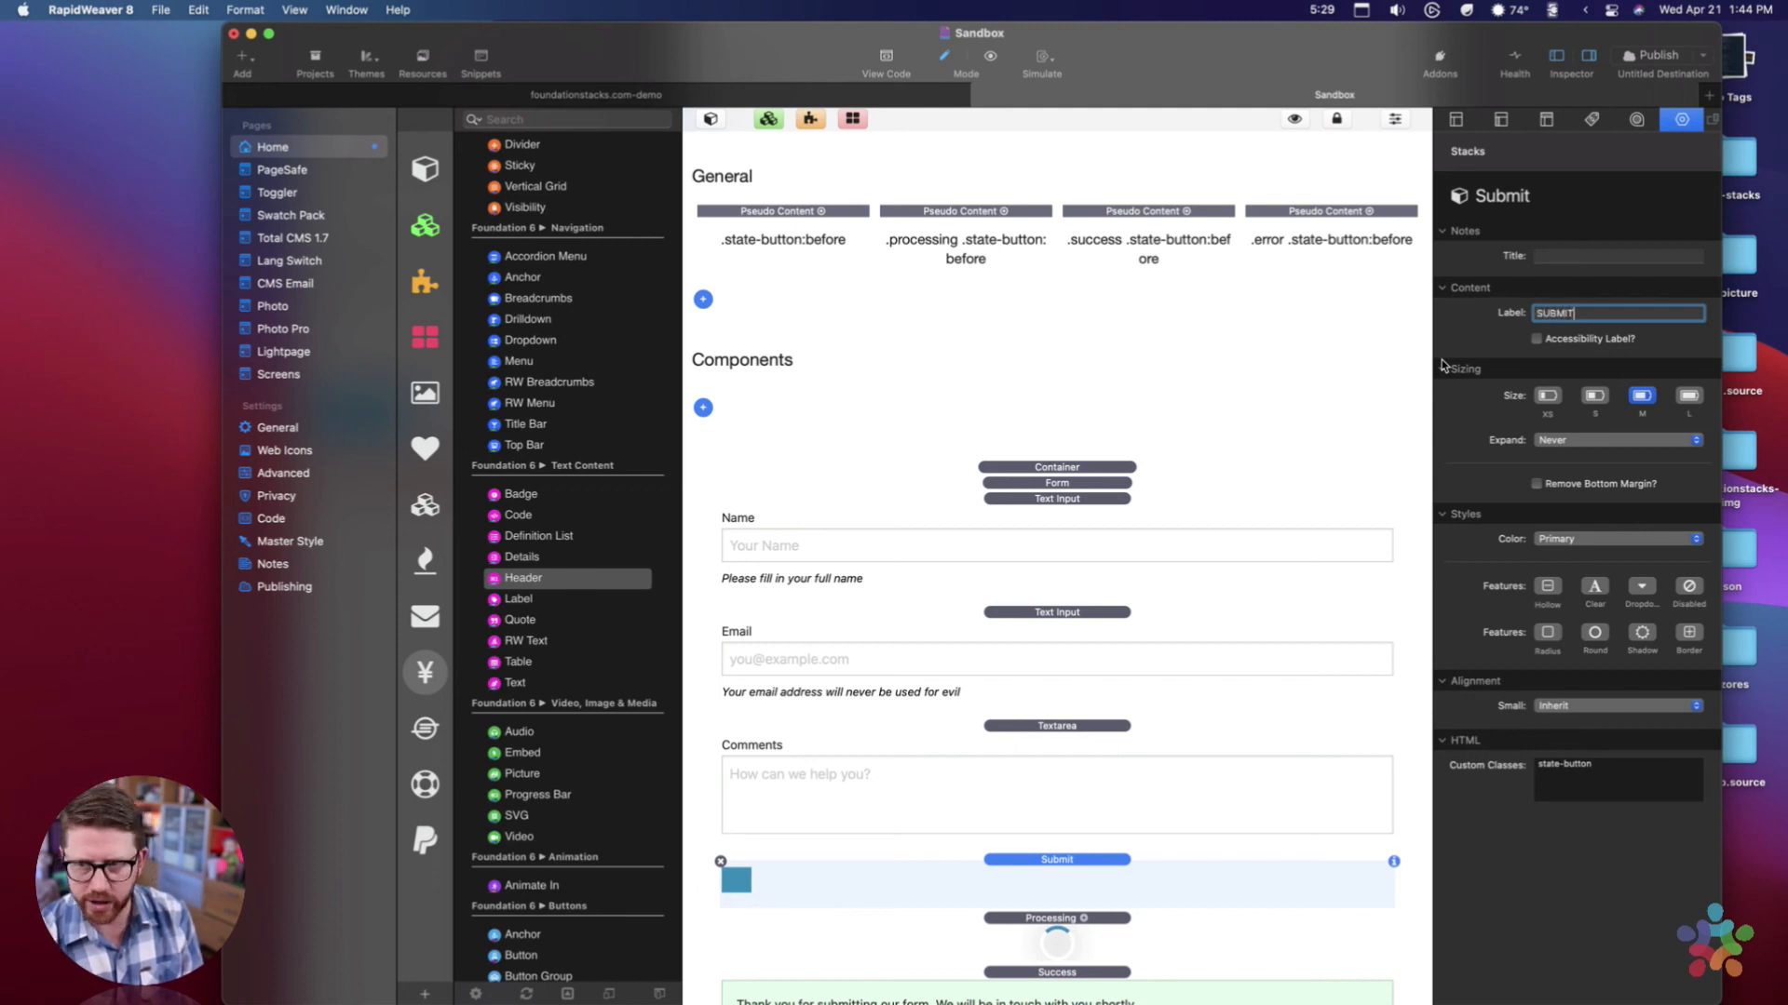
Set the Form stack's custom class to "processing" and check the button text in the refreshed Safari preview.
{"action": "key", "text": "Tab"}
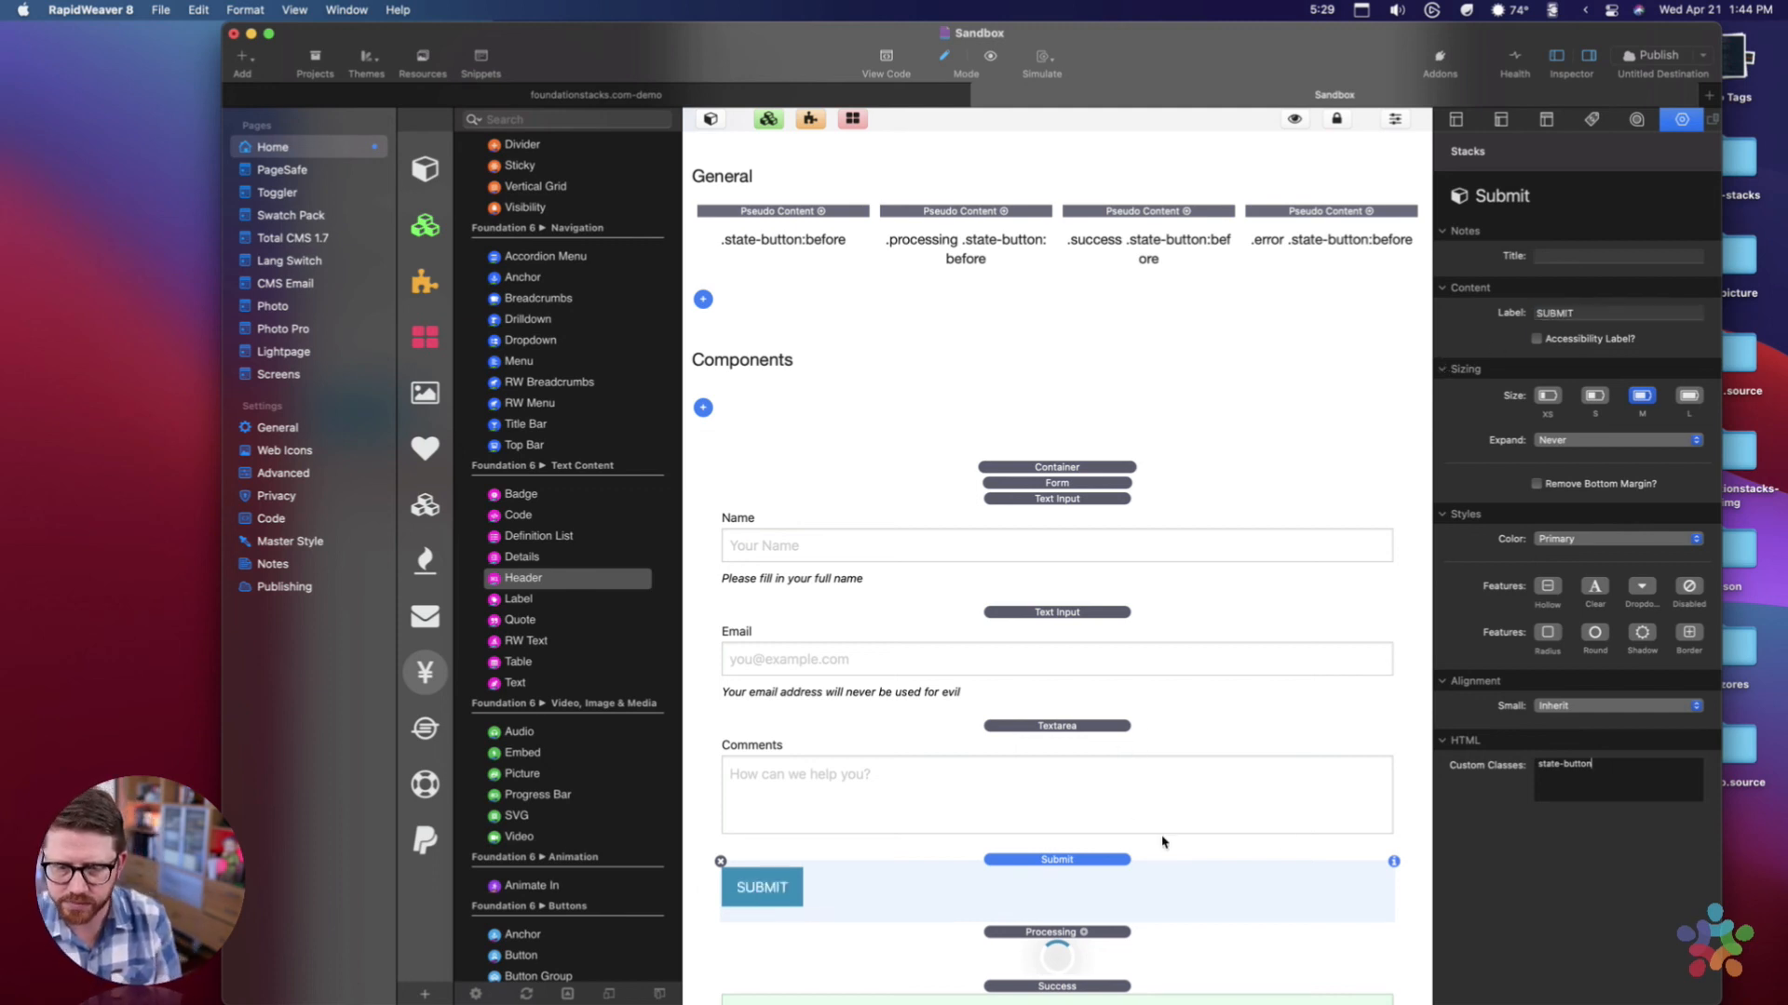
{"action": "left_click", "coordinate": [1071, 484]}
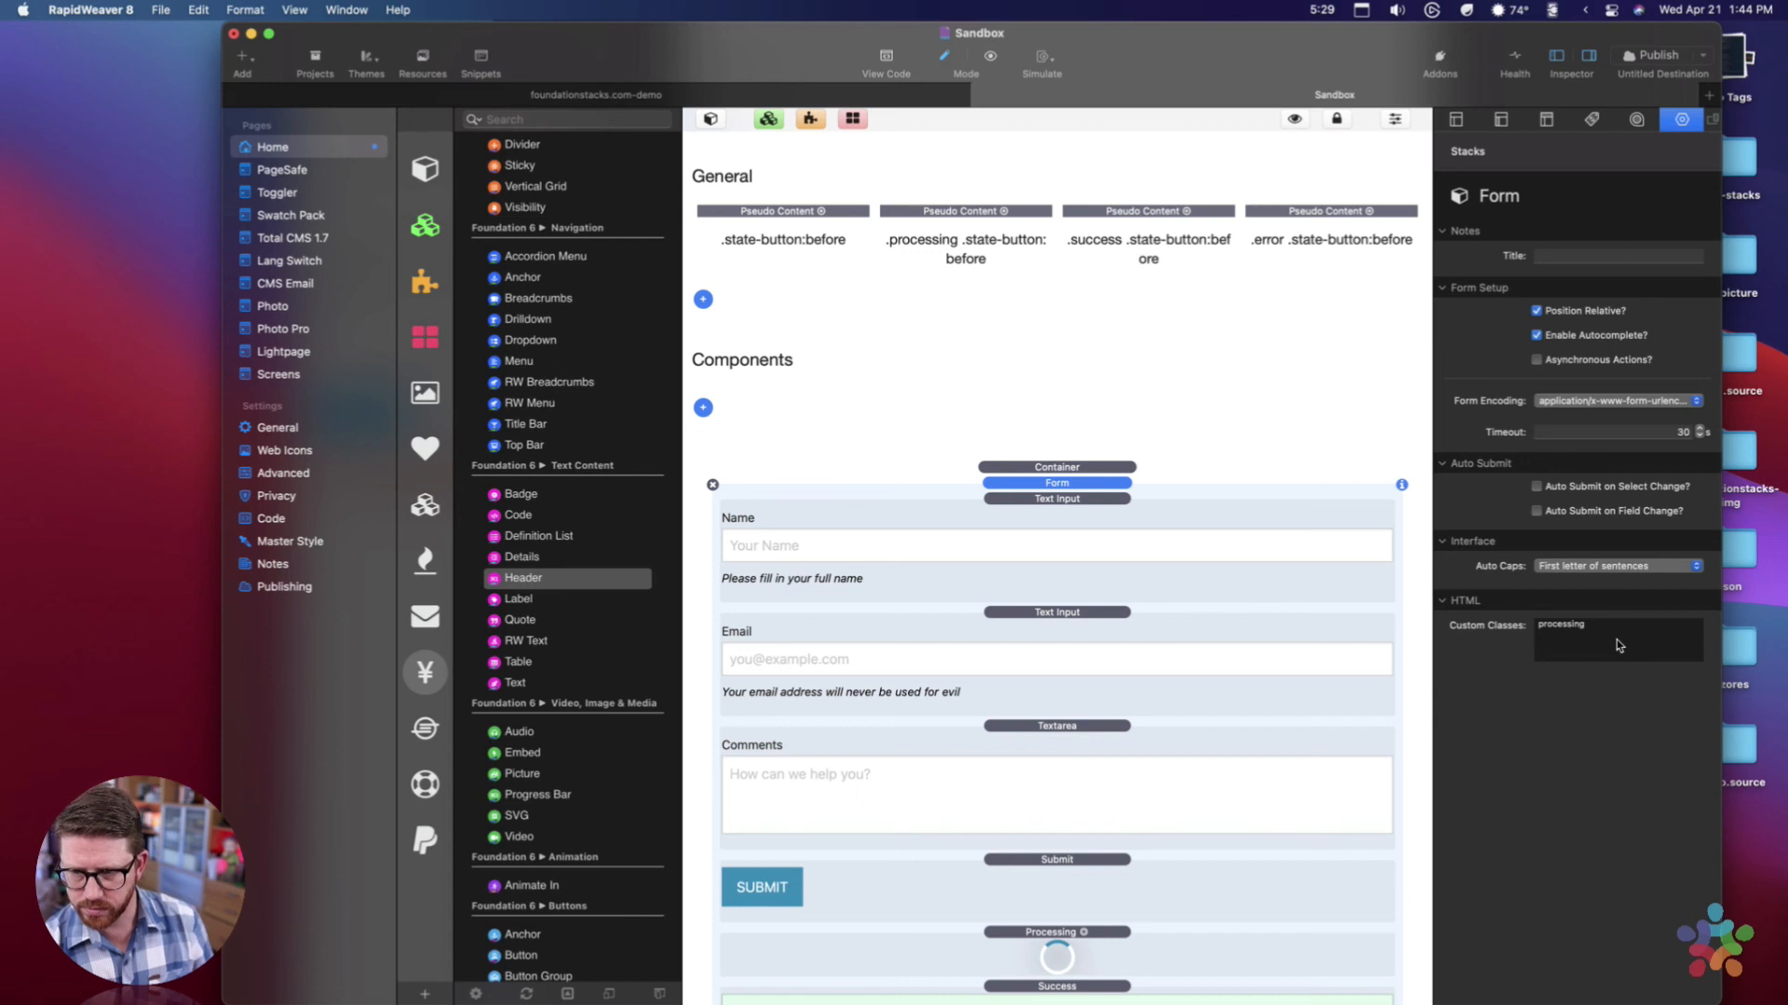
{"action": "key", "text": "super+Tab"}
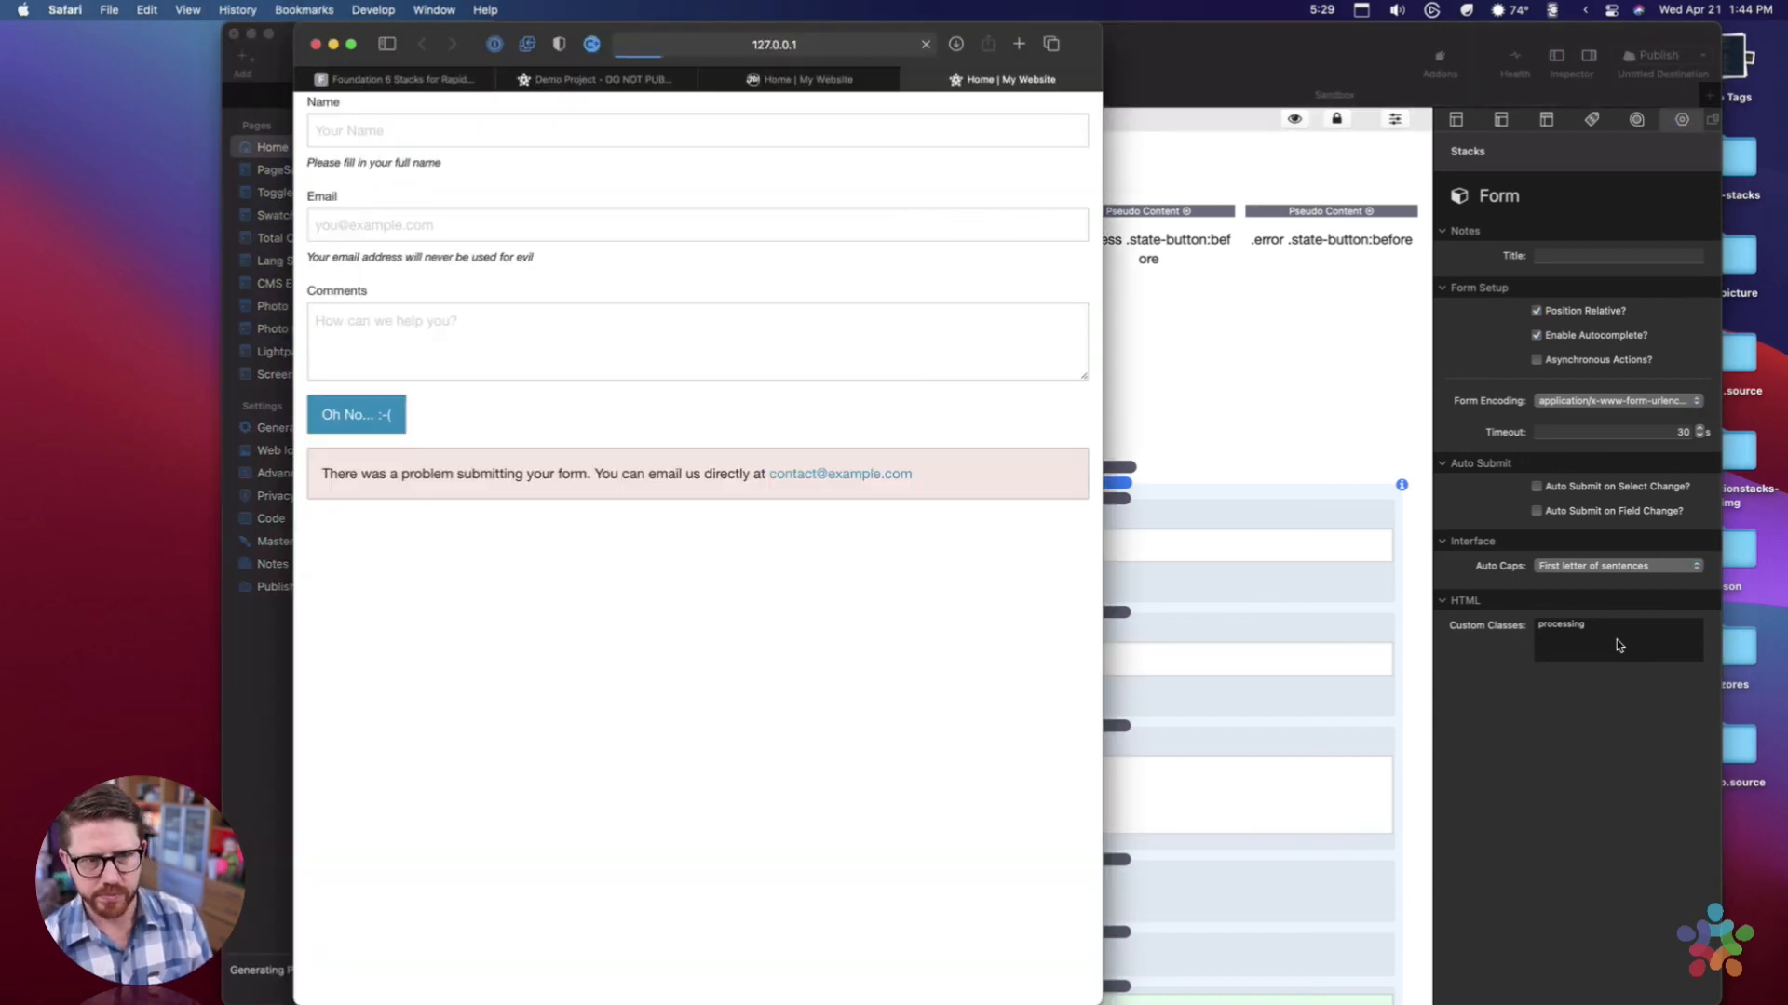
{"action": "key", "text": "super+r"}
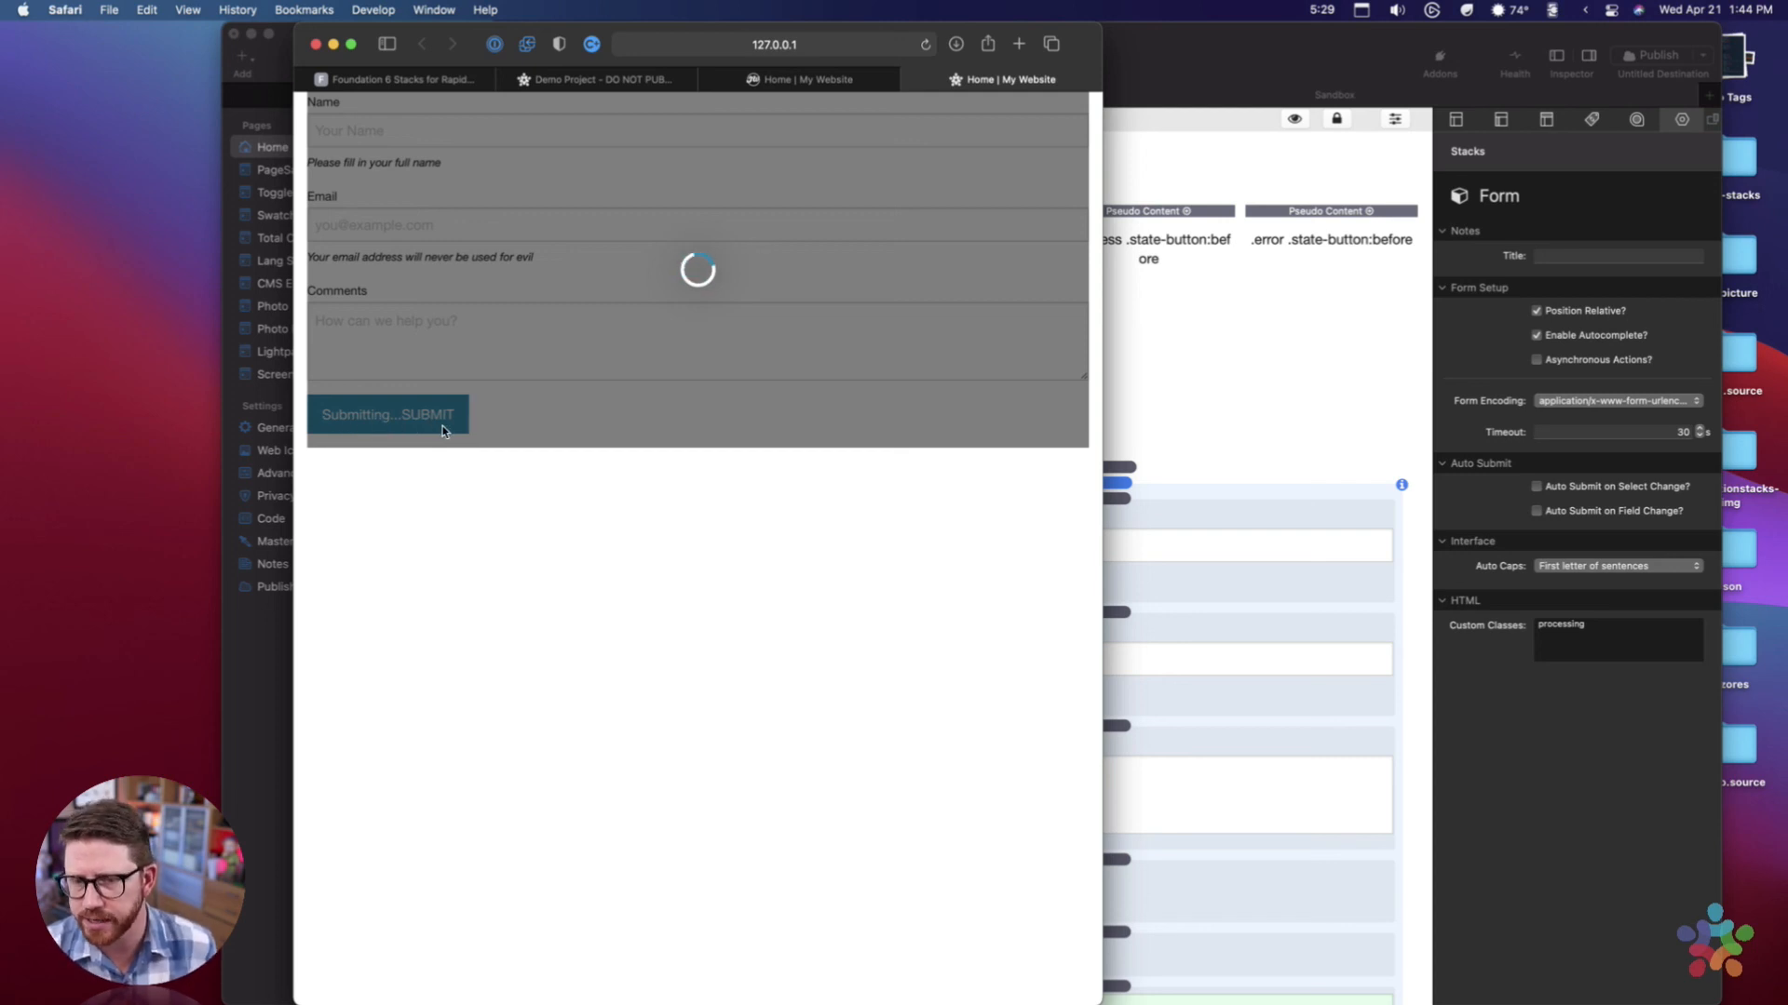
Examine the processing-state Pseudo Content swatch in RapidWeaver and compare its content with the button text in the Safari preview.
{"action": "left_click", "coordinate": [1200, 452]}
{"action": "left_click", "coordinate": [1159, 352]}
{"action": "left_click", "coordinate": [959, 240]}
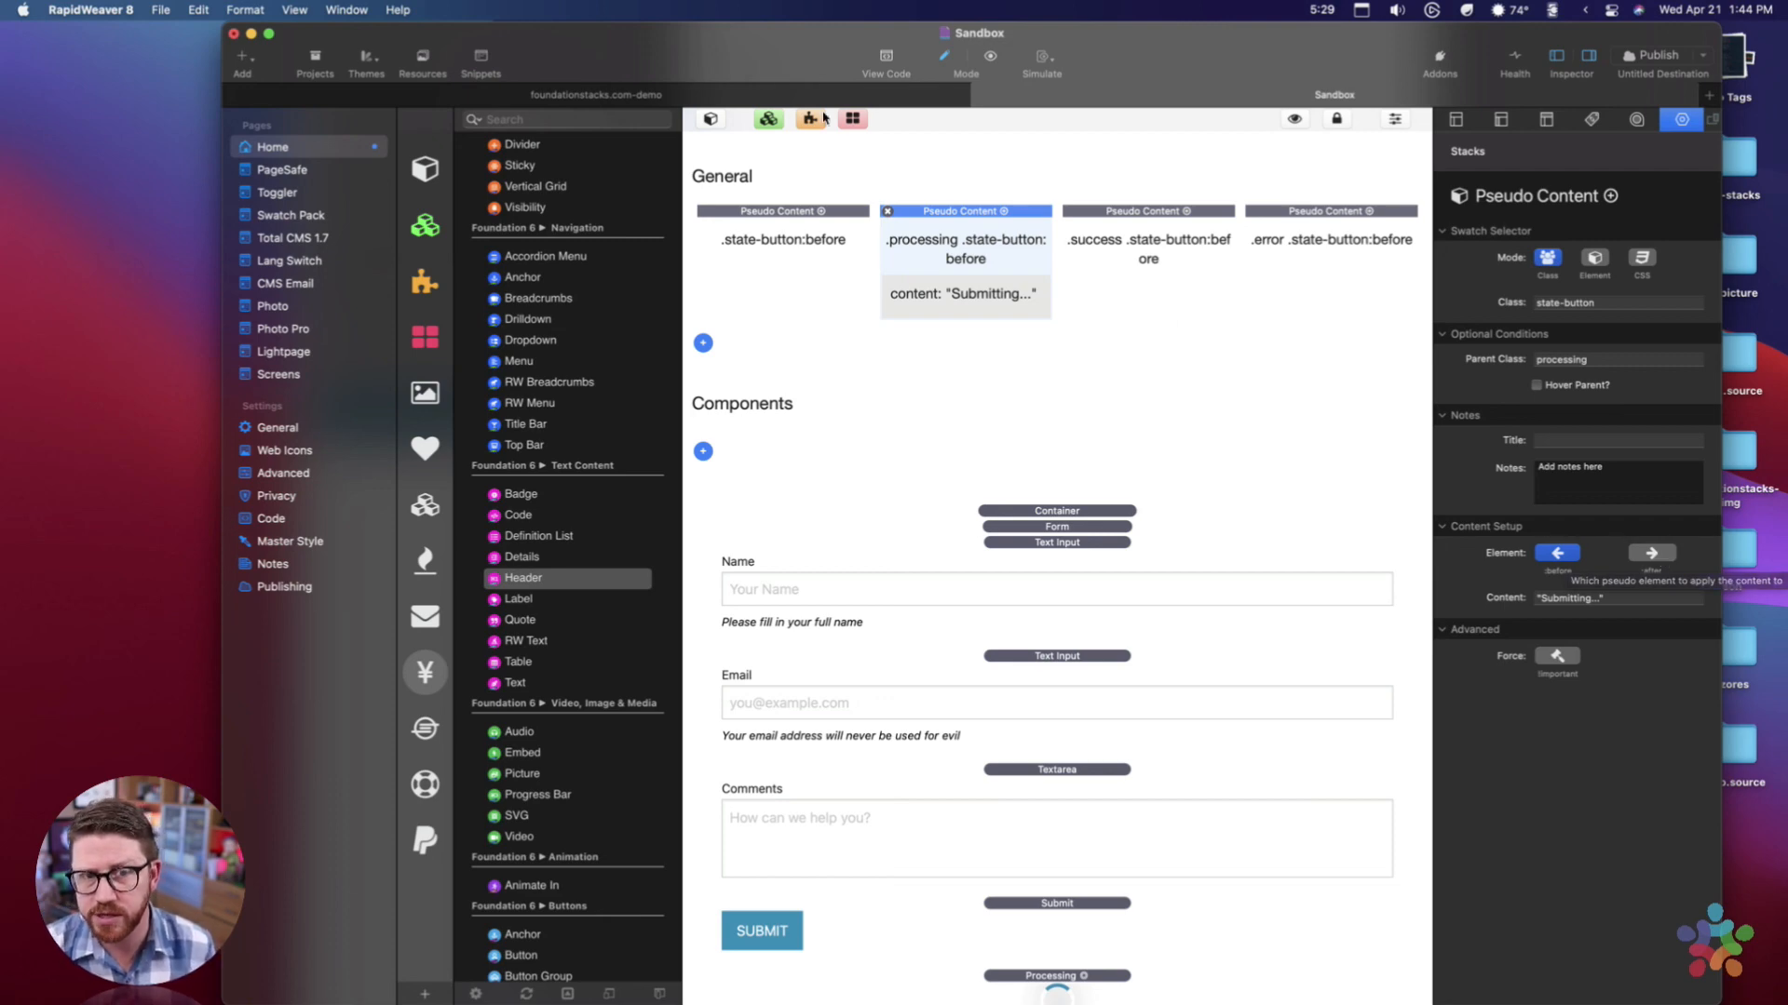
{"action": "key", "text": "ctrl+Up"}
{"action": "left_click", "coordinate": [503, 361]}
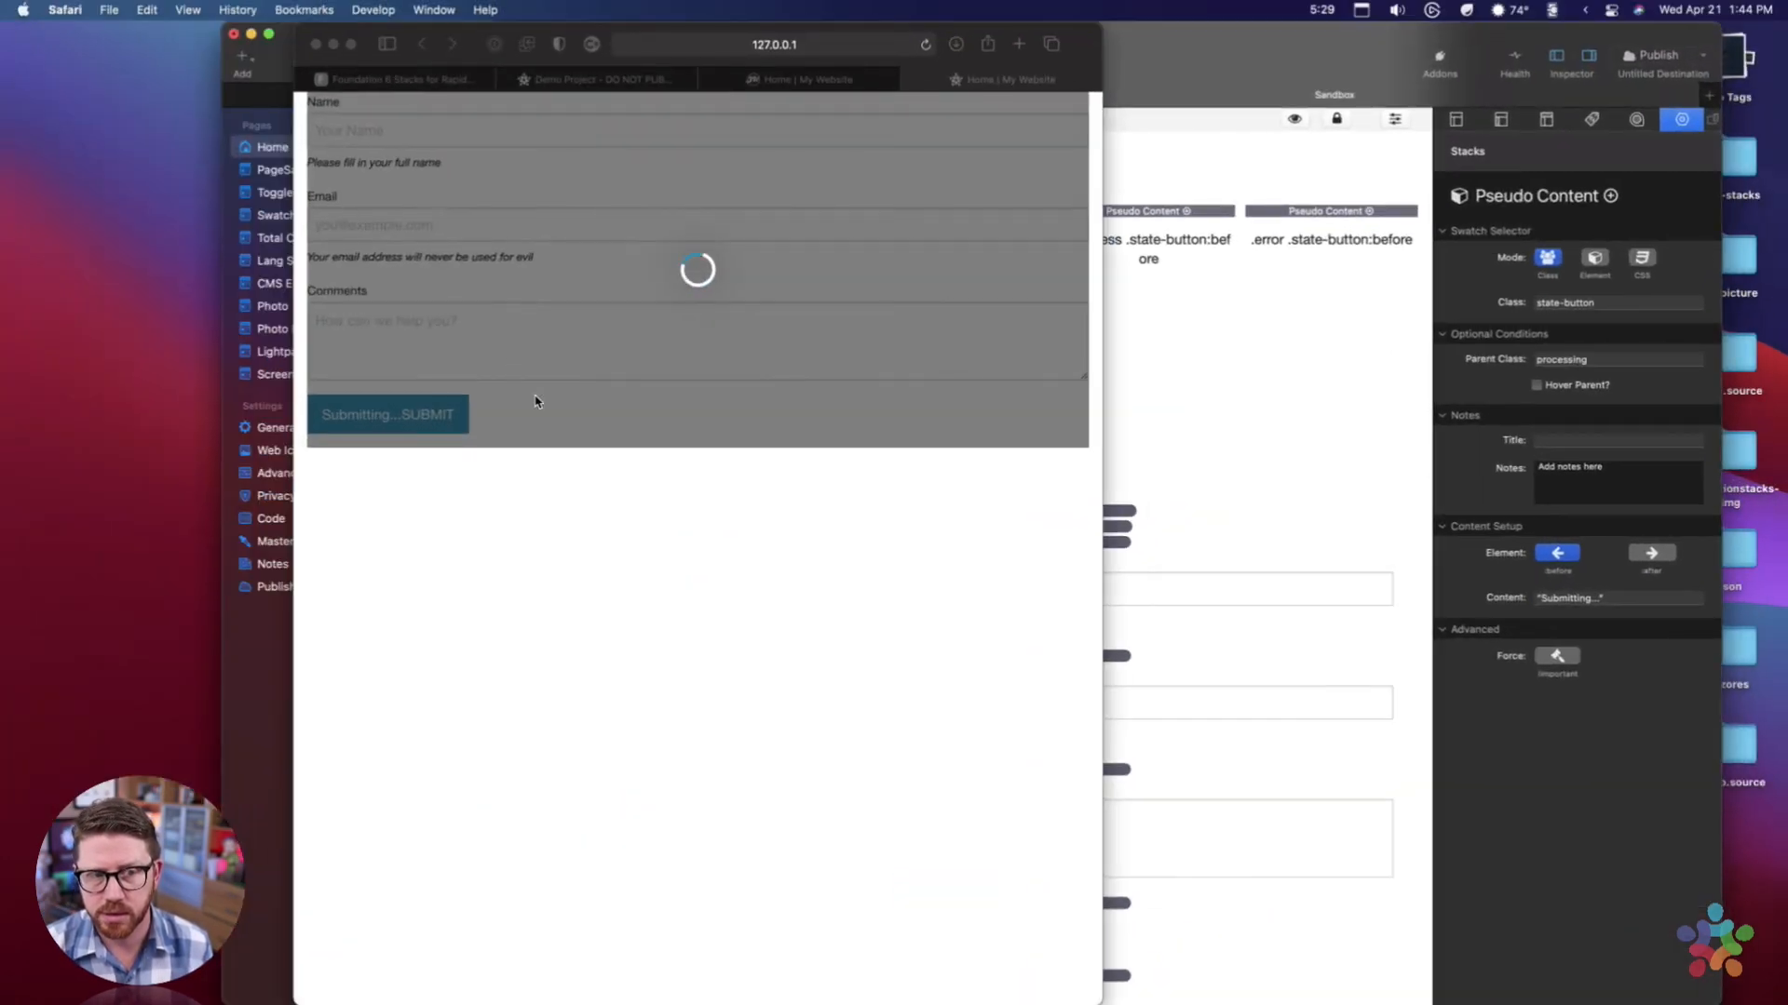
Clear the Submit stack's label in RapidWeaver and check the button text in the refreshed Safari preview.
{"action": "left_click", "coordinate": [1213, 744]}
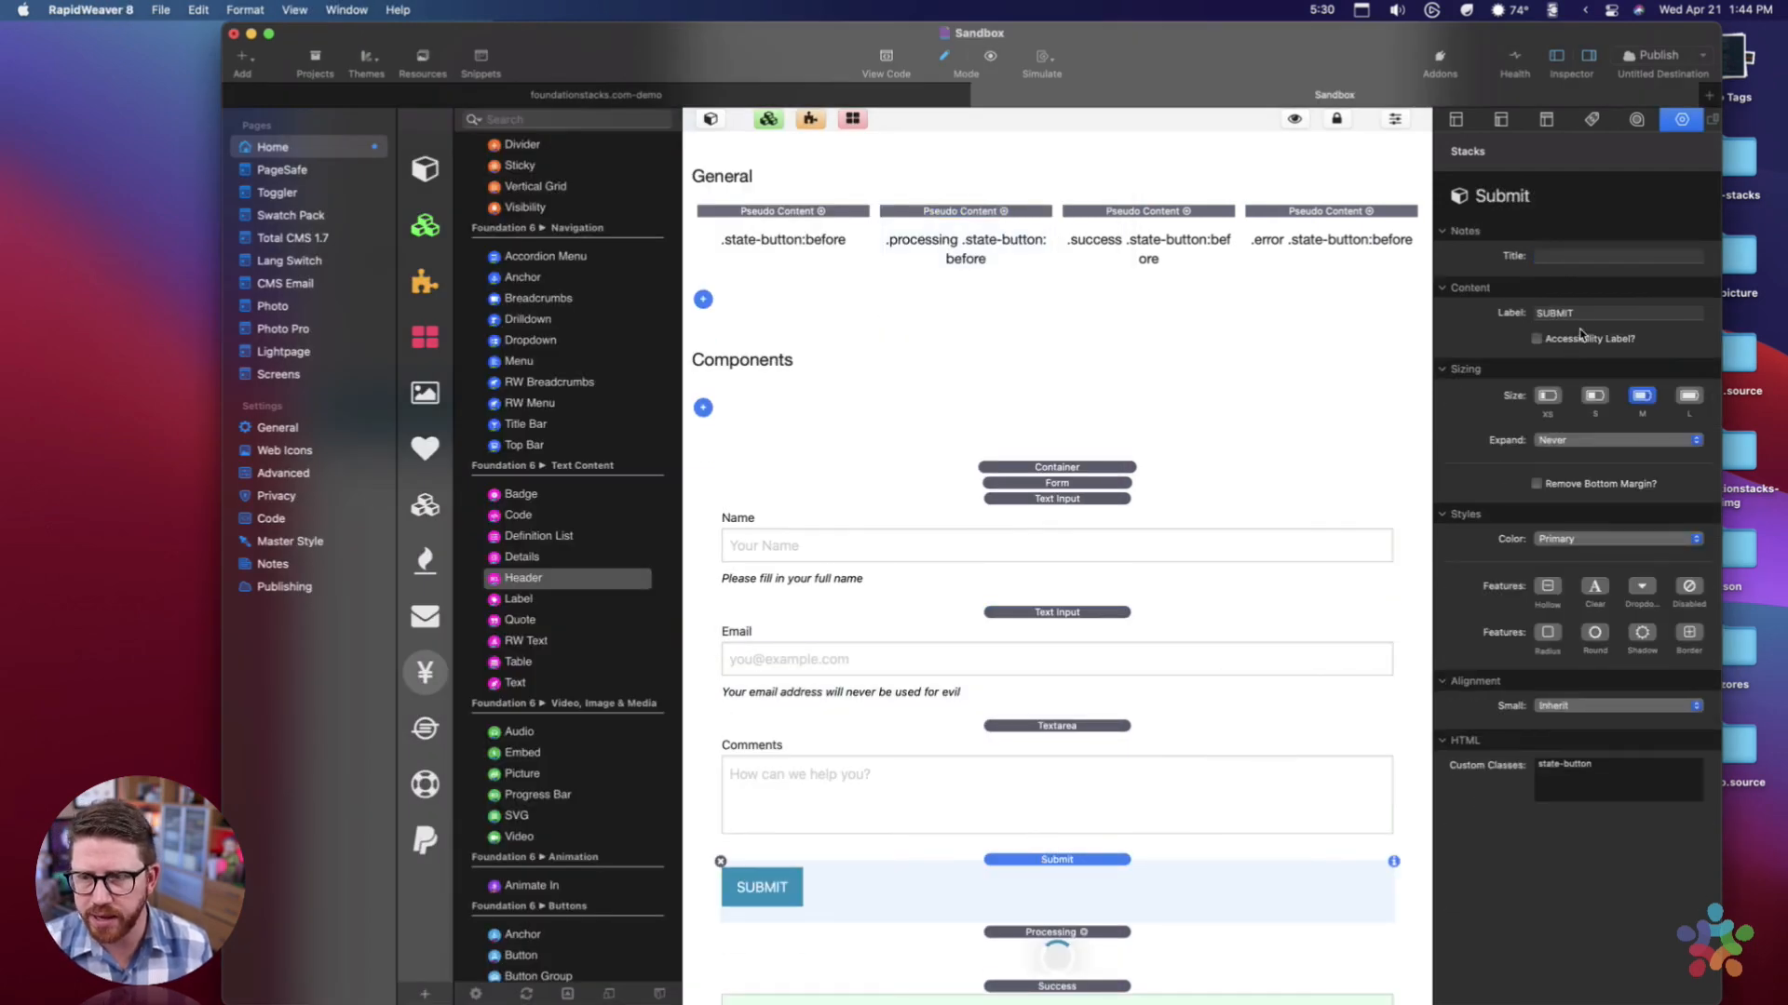
{"action": "left_click", "coordinate": [1580, 319]}
{"action": "key", "text": "BackSpace"}
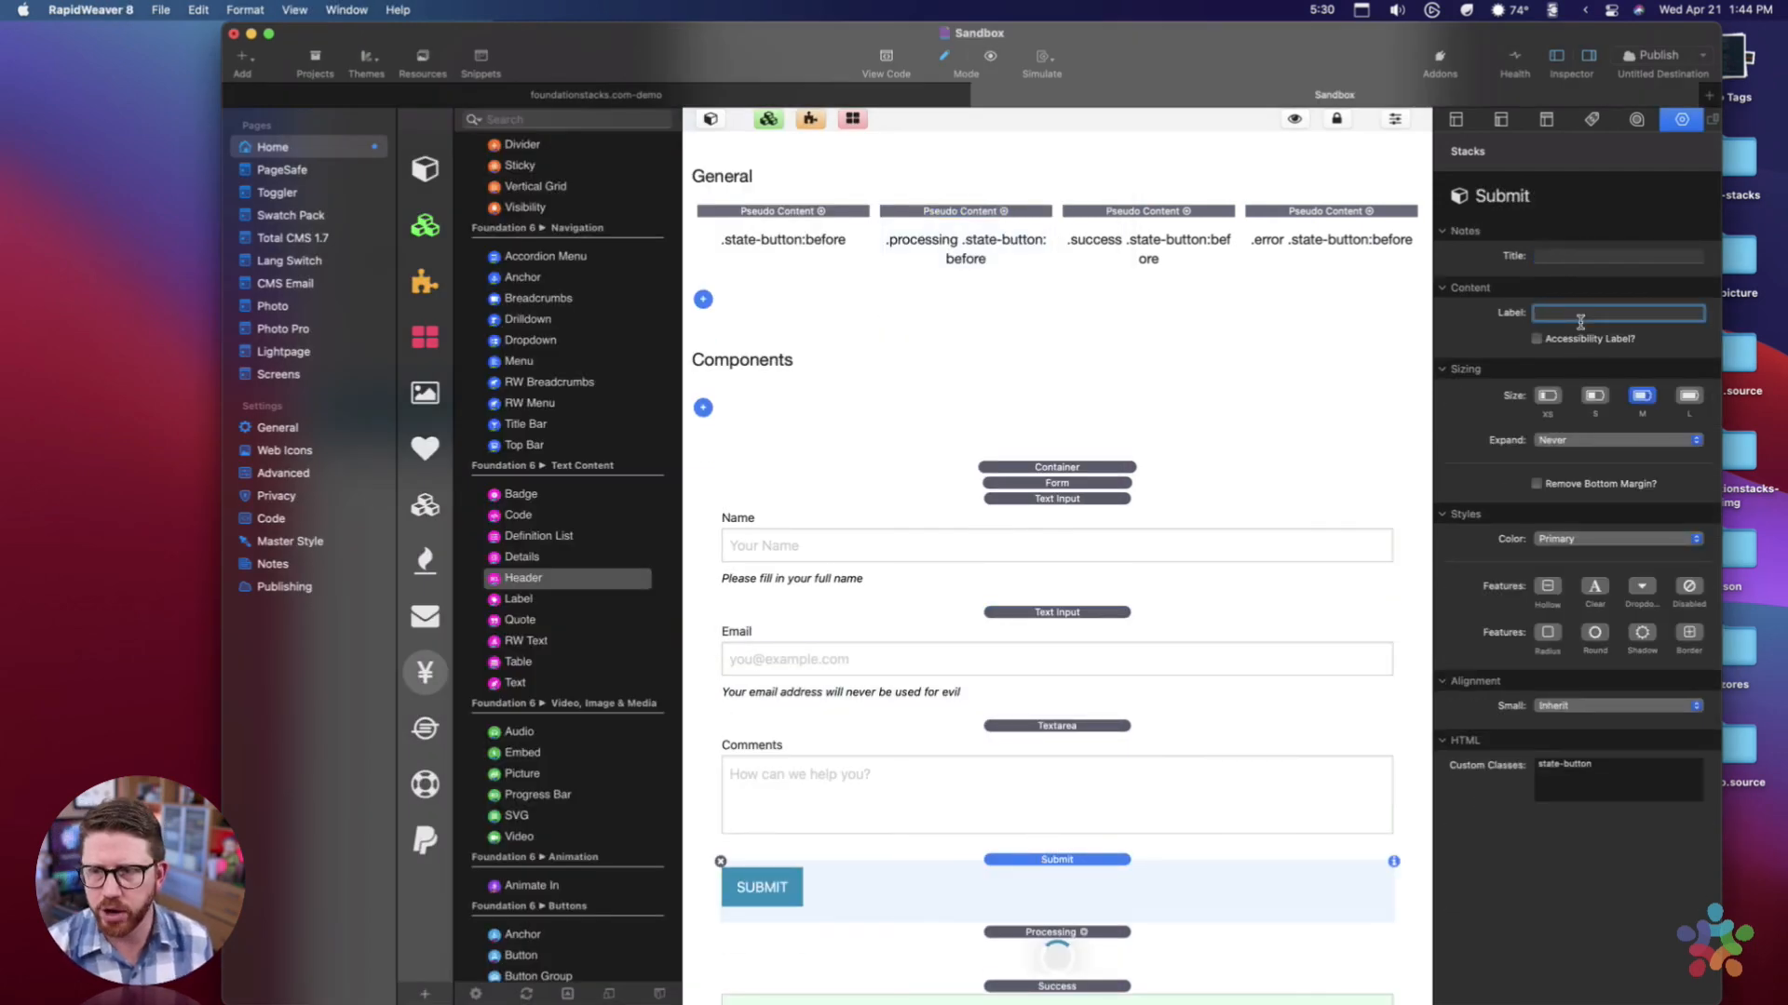
{"action": "key", "text": "Return"}
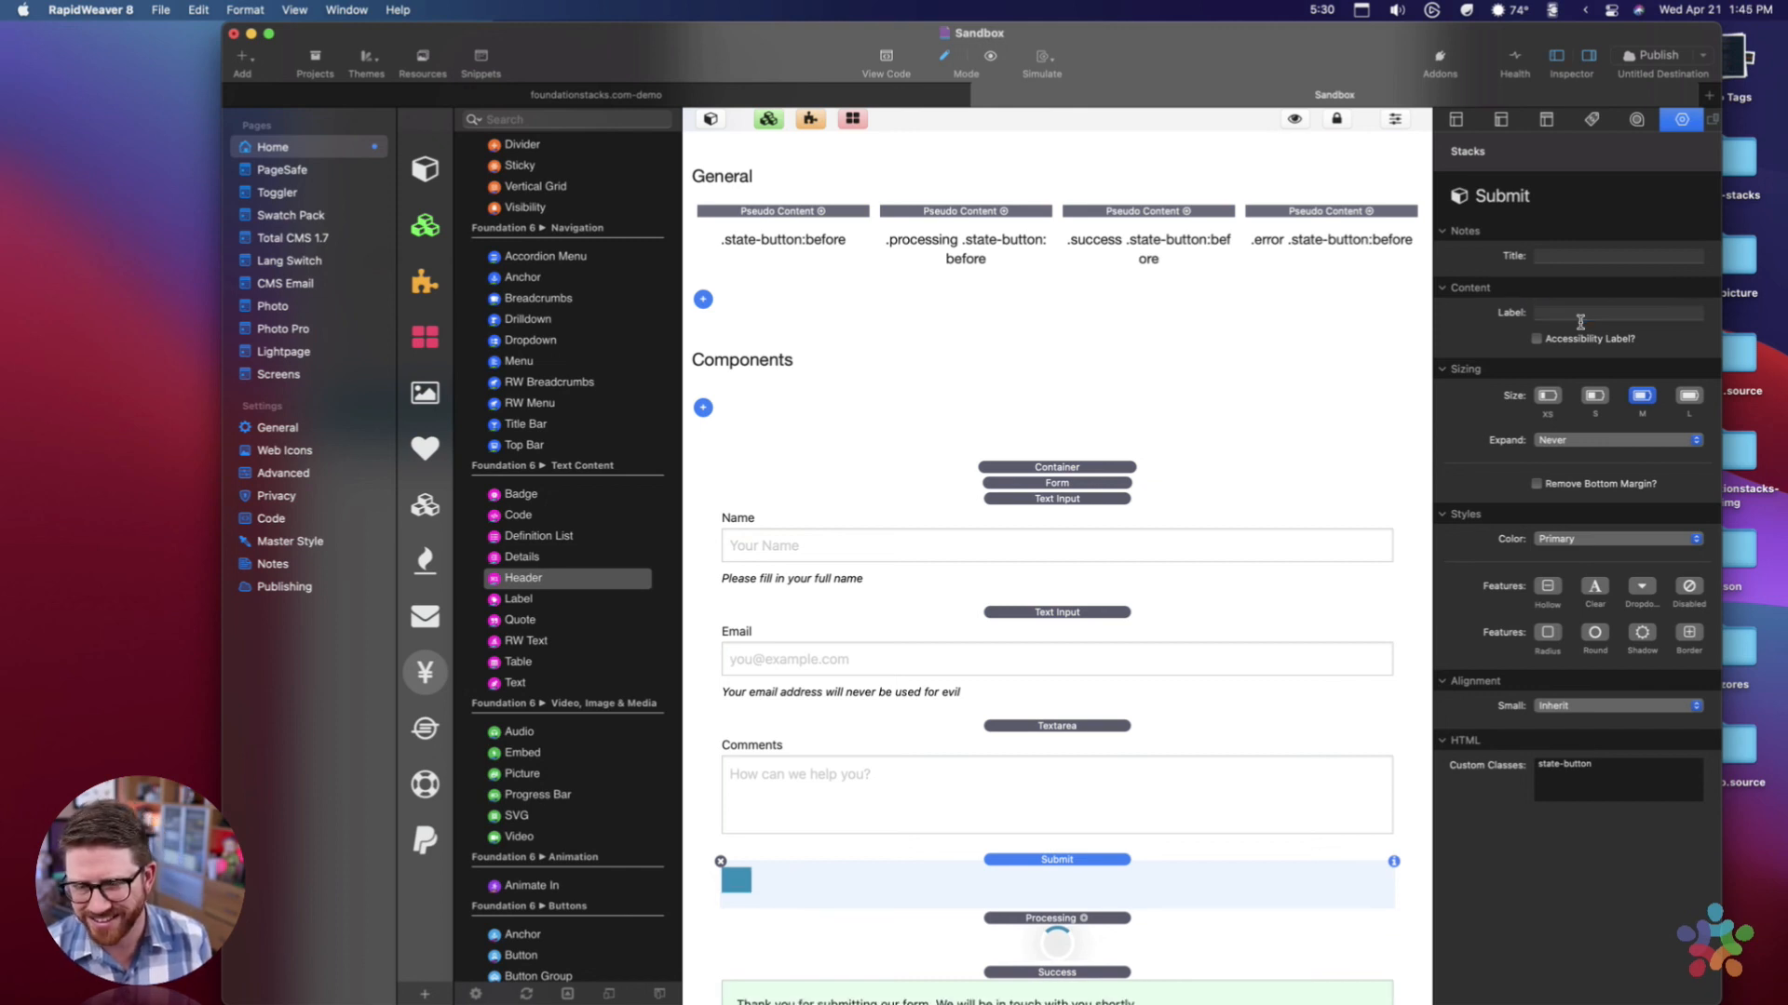
{"action": "key", "text": "super+Tab"}
{"action": "key", "text": "super+r"}
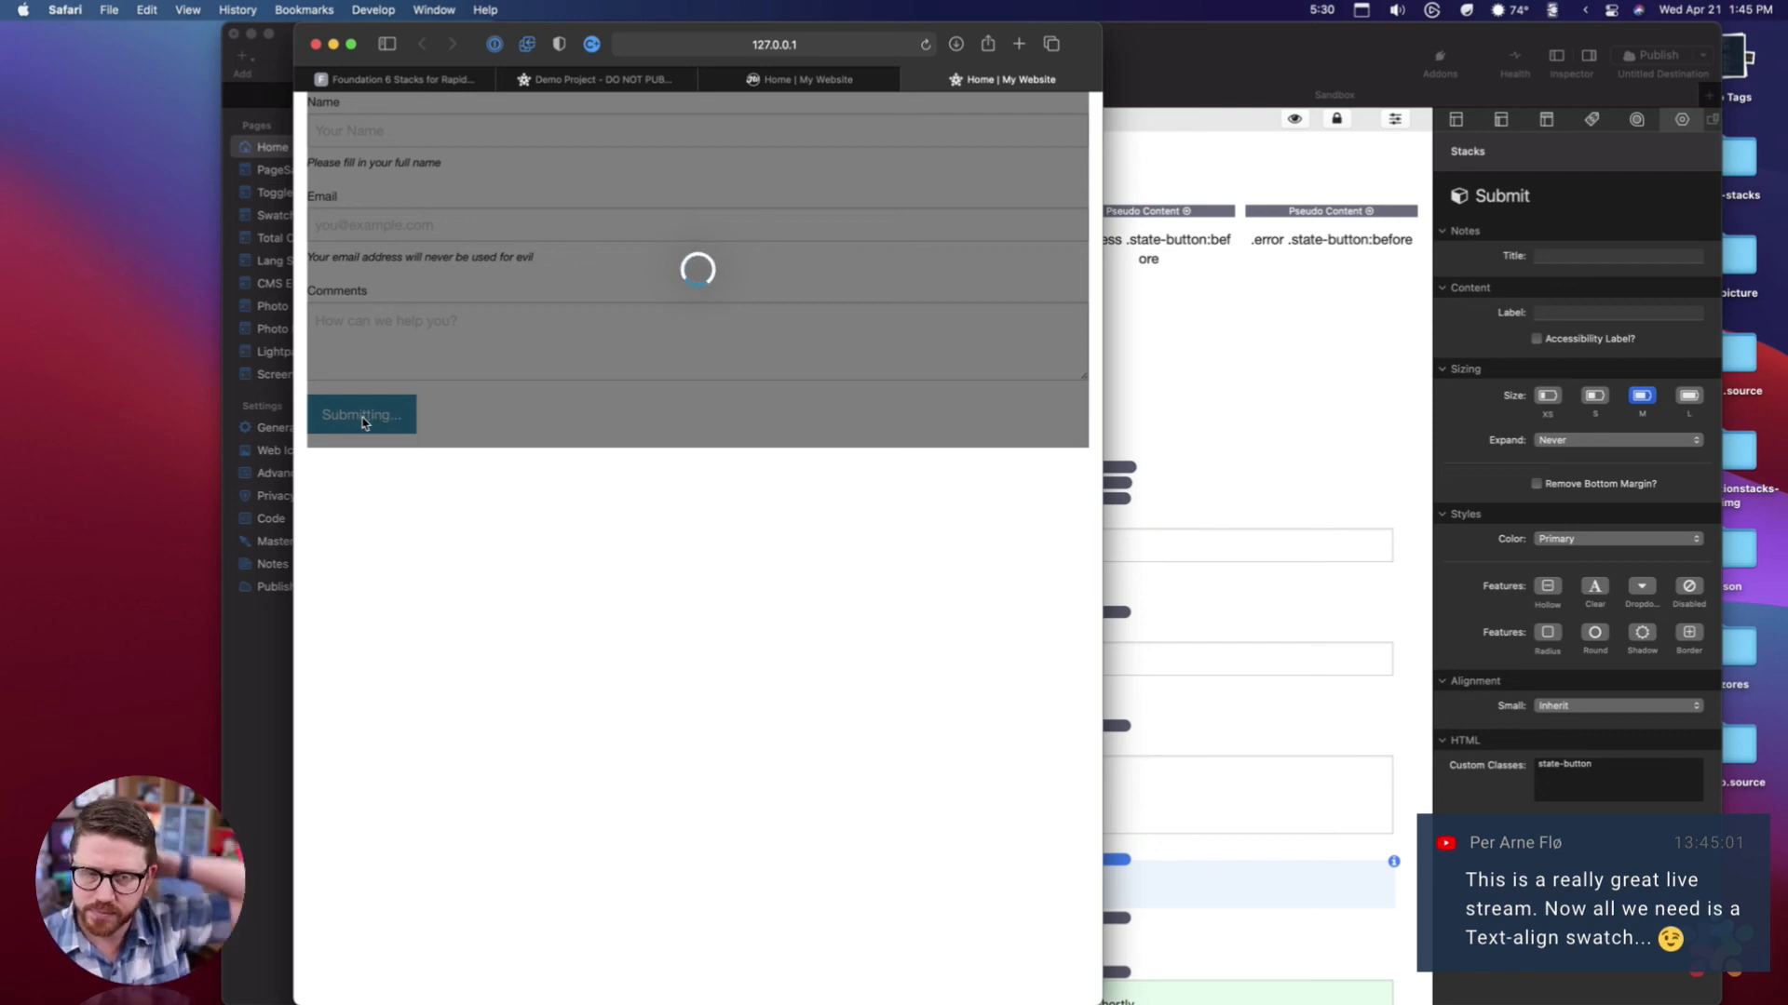
Enable the Submit stack's accessibility label with the ARIA label "Submit" and preview the page in the browser again.
{"action": "left_click", "coordinate": [1117, 866]}
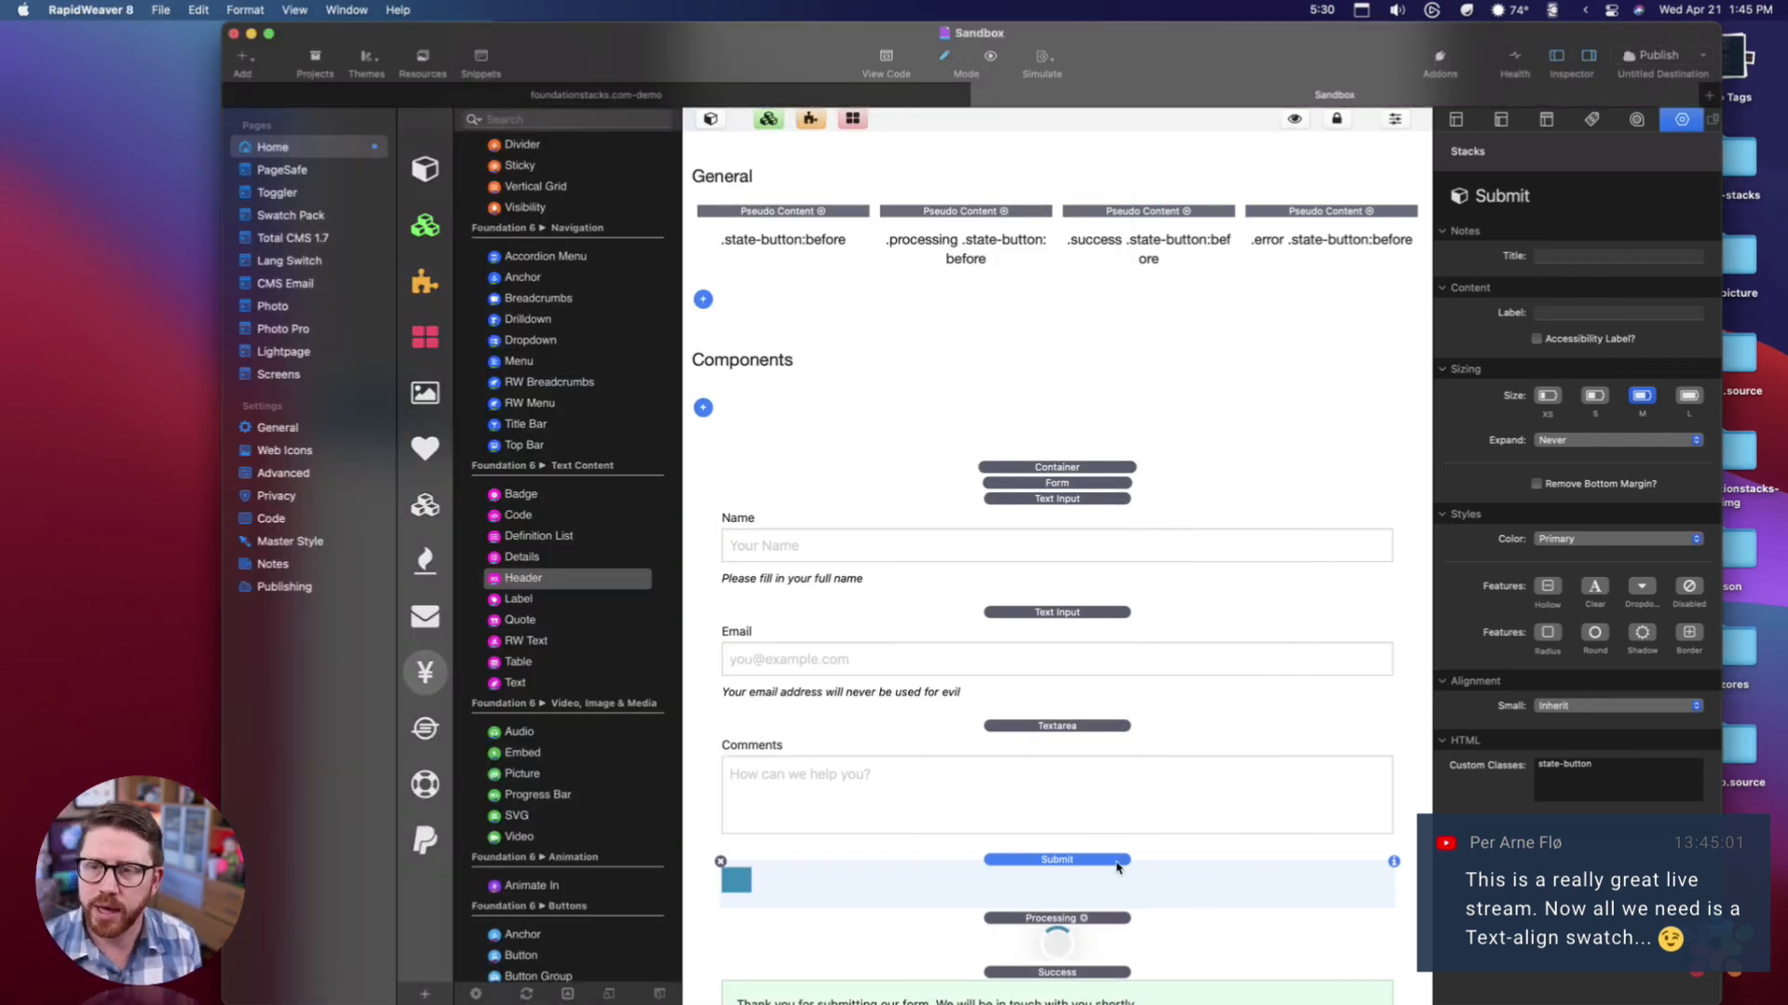
{"action": "left_click", "coordinate": [1536, 339]}
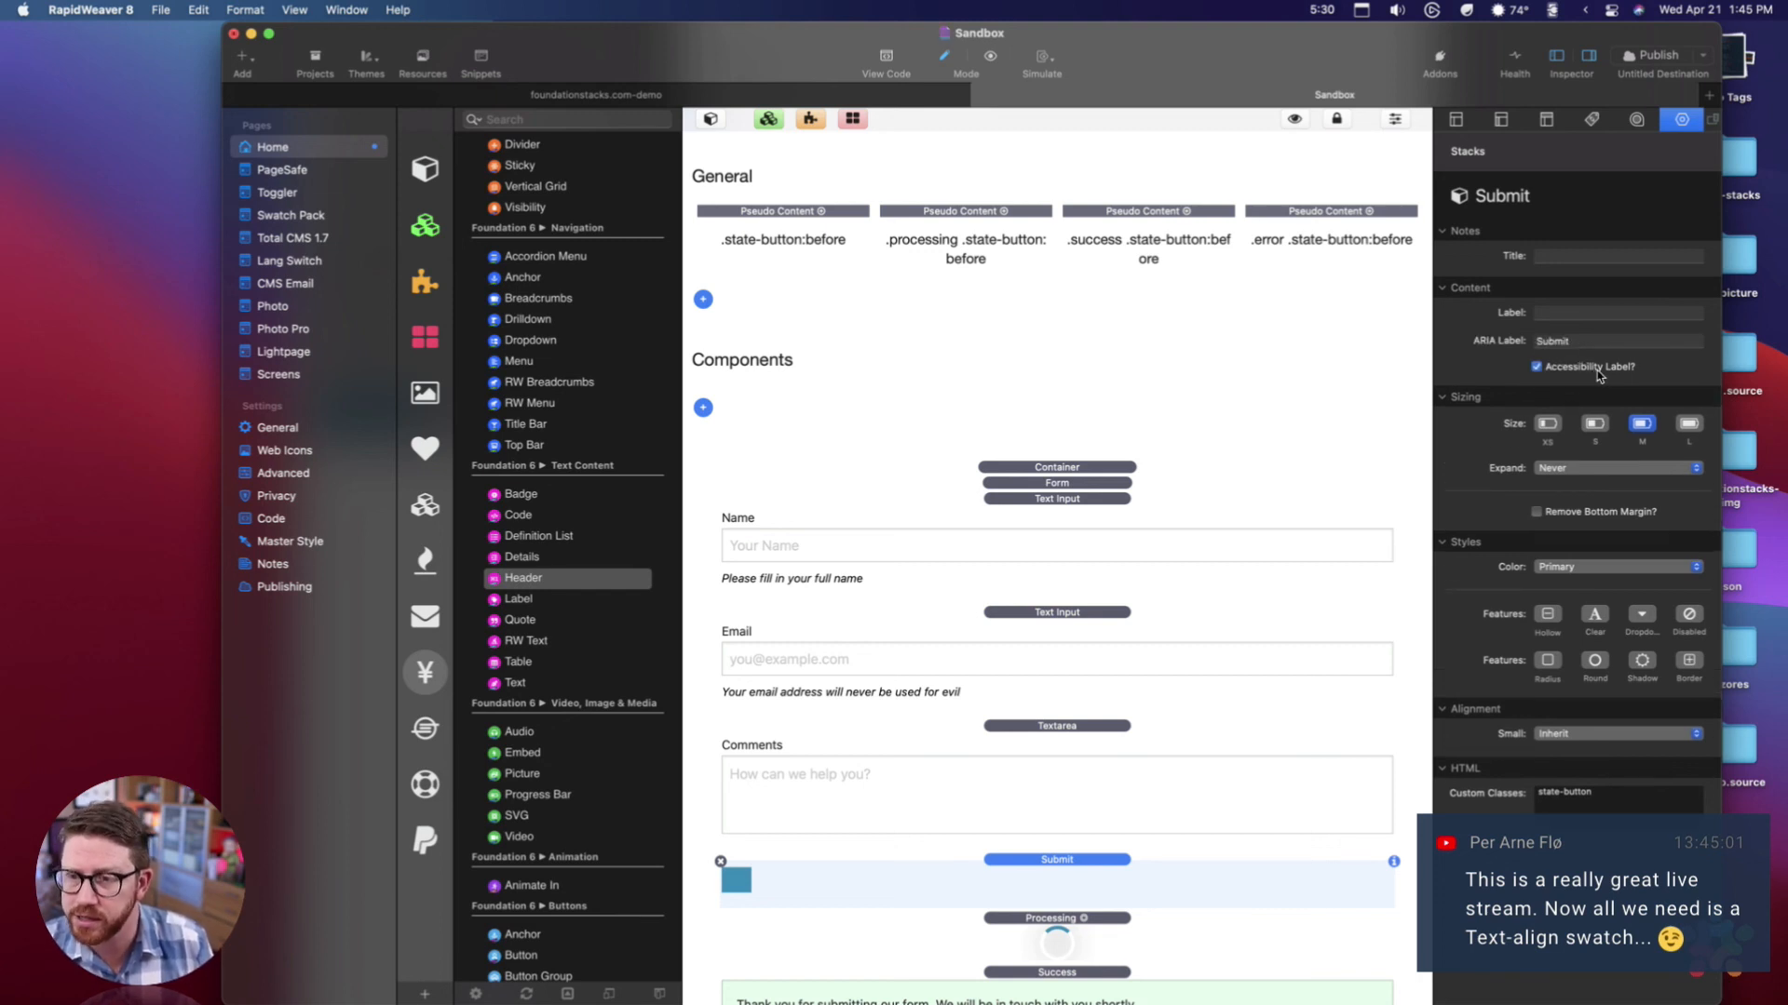
{"action": "left_click_drag", "start_coordinate": [1593, 350], "coordinate": [1412, 350]}
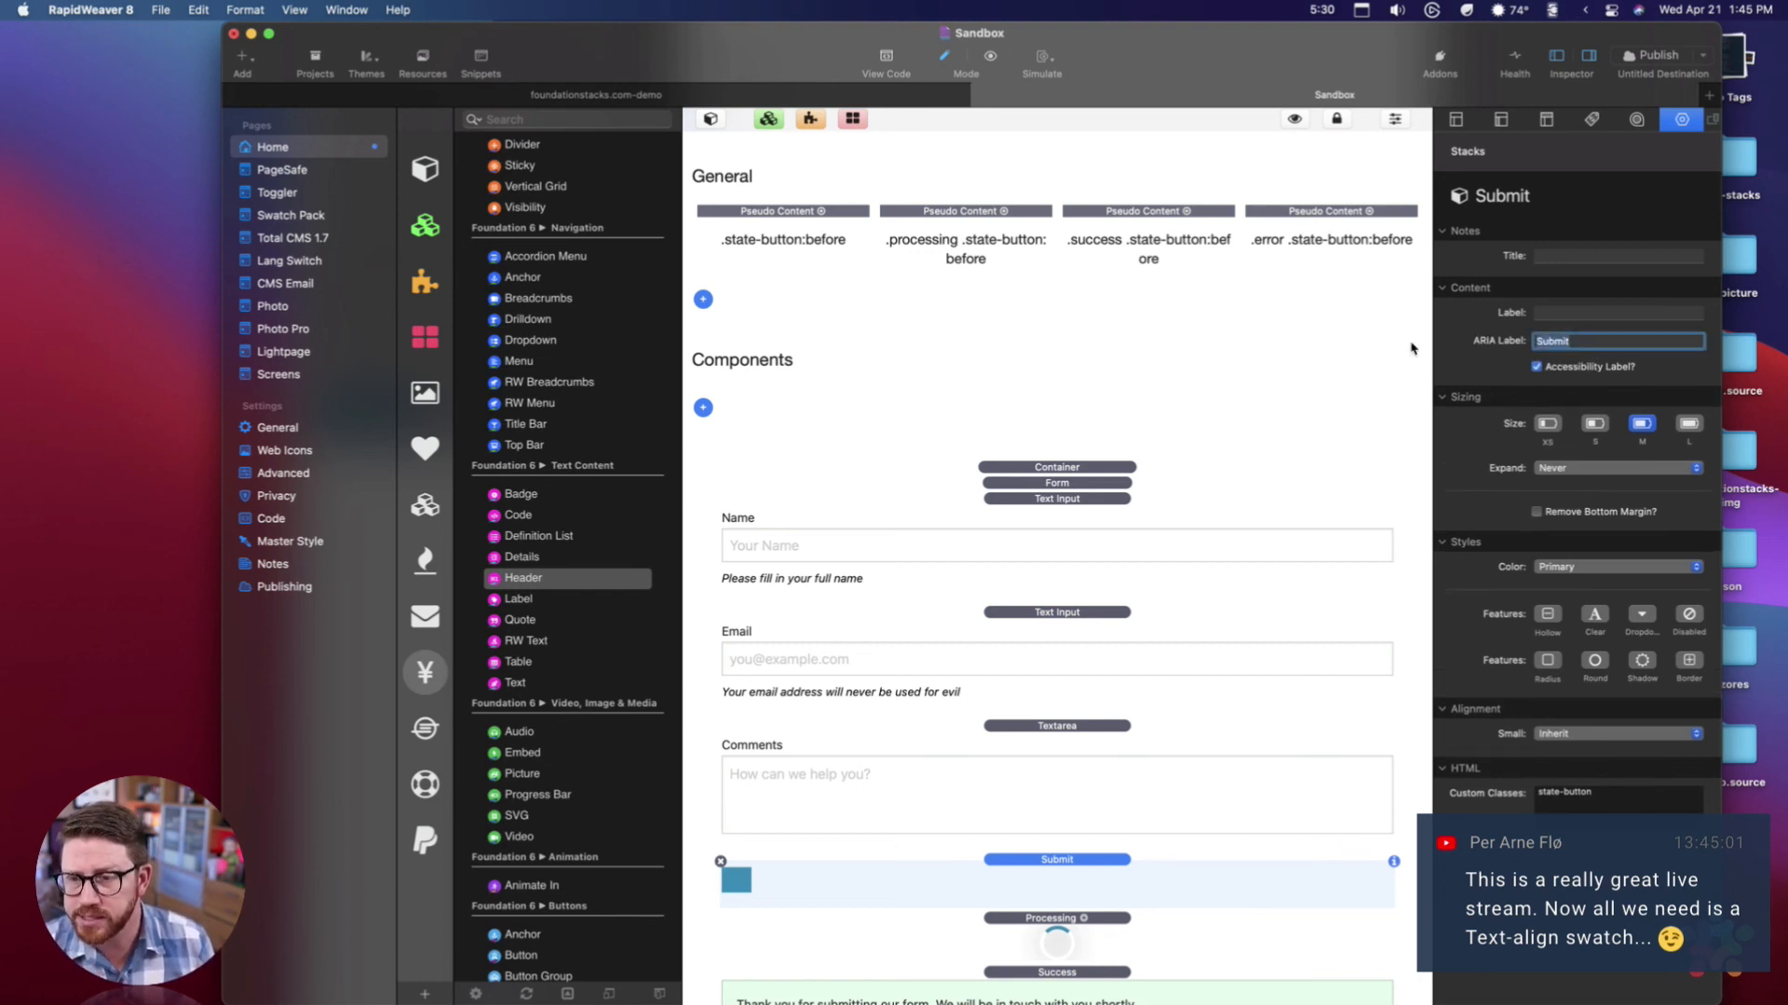
{"action": "left_click", "coordinate": [1601, 349]}
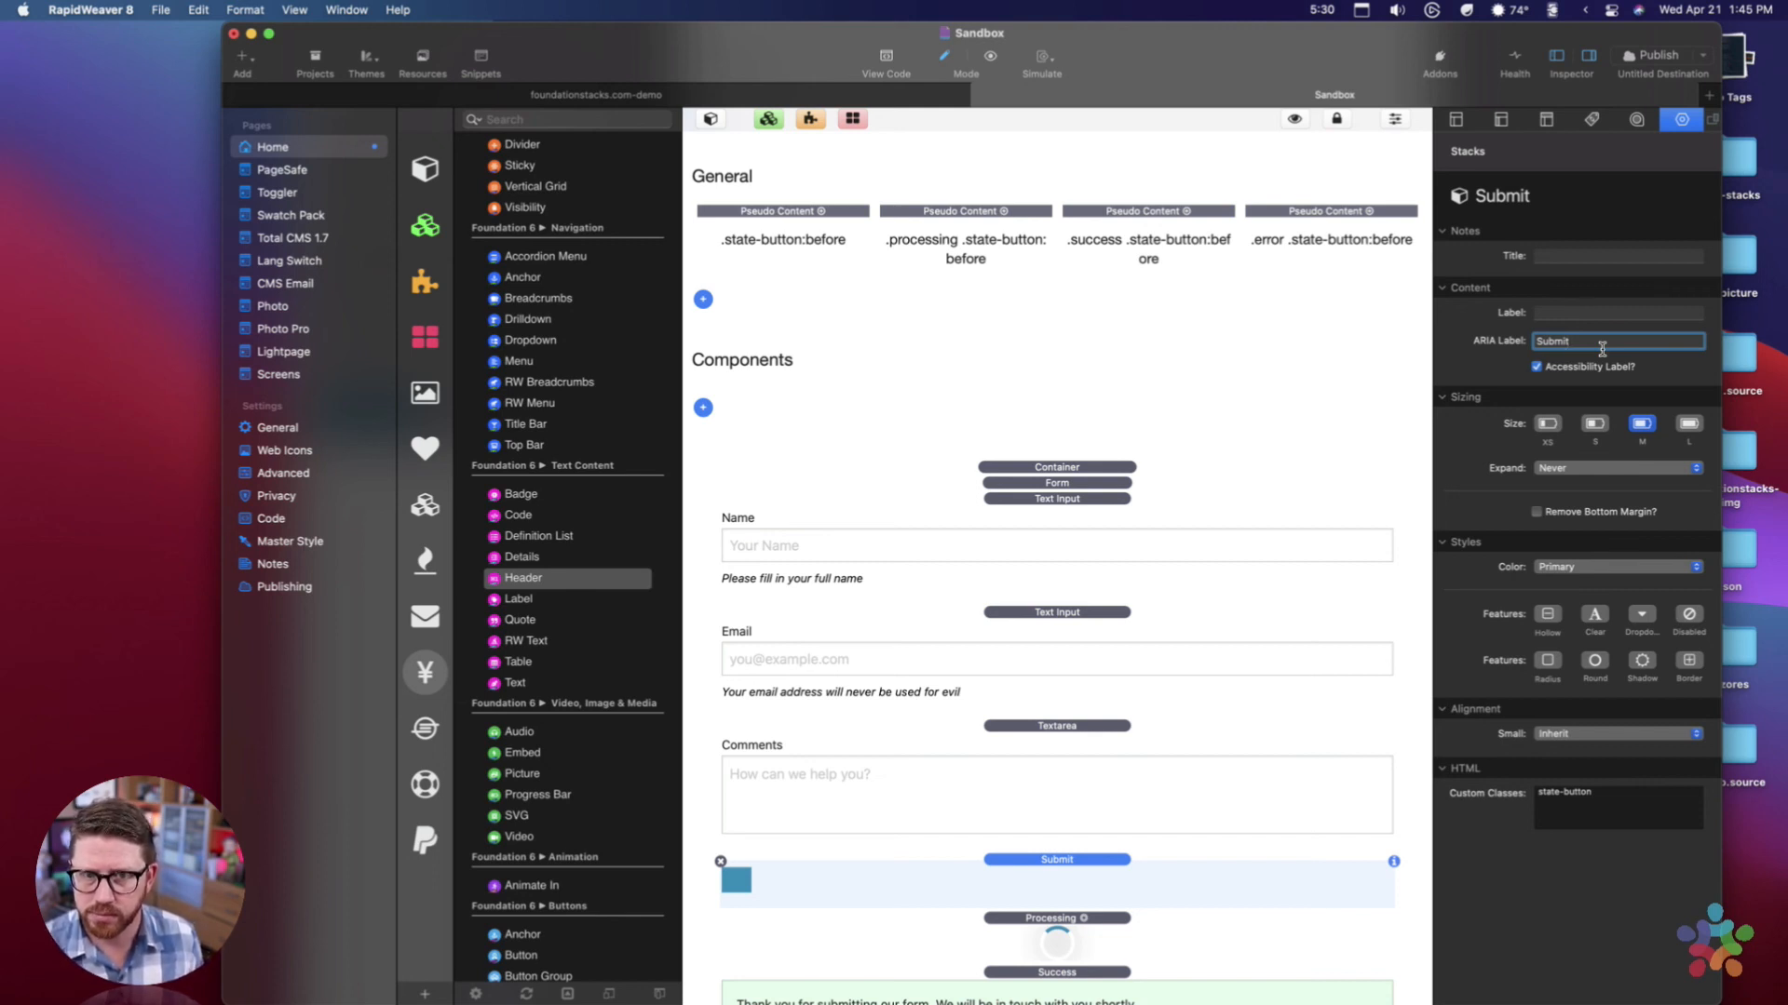
{"action": "key", "text": "super+shift+r"}
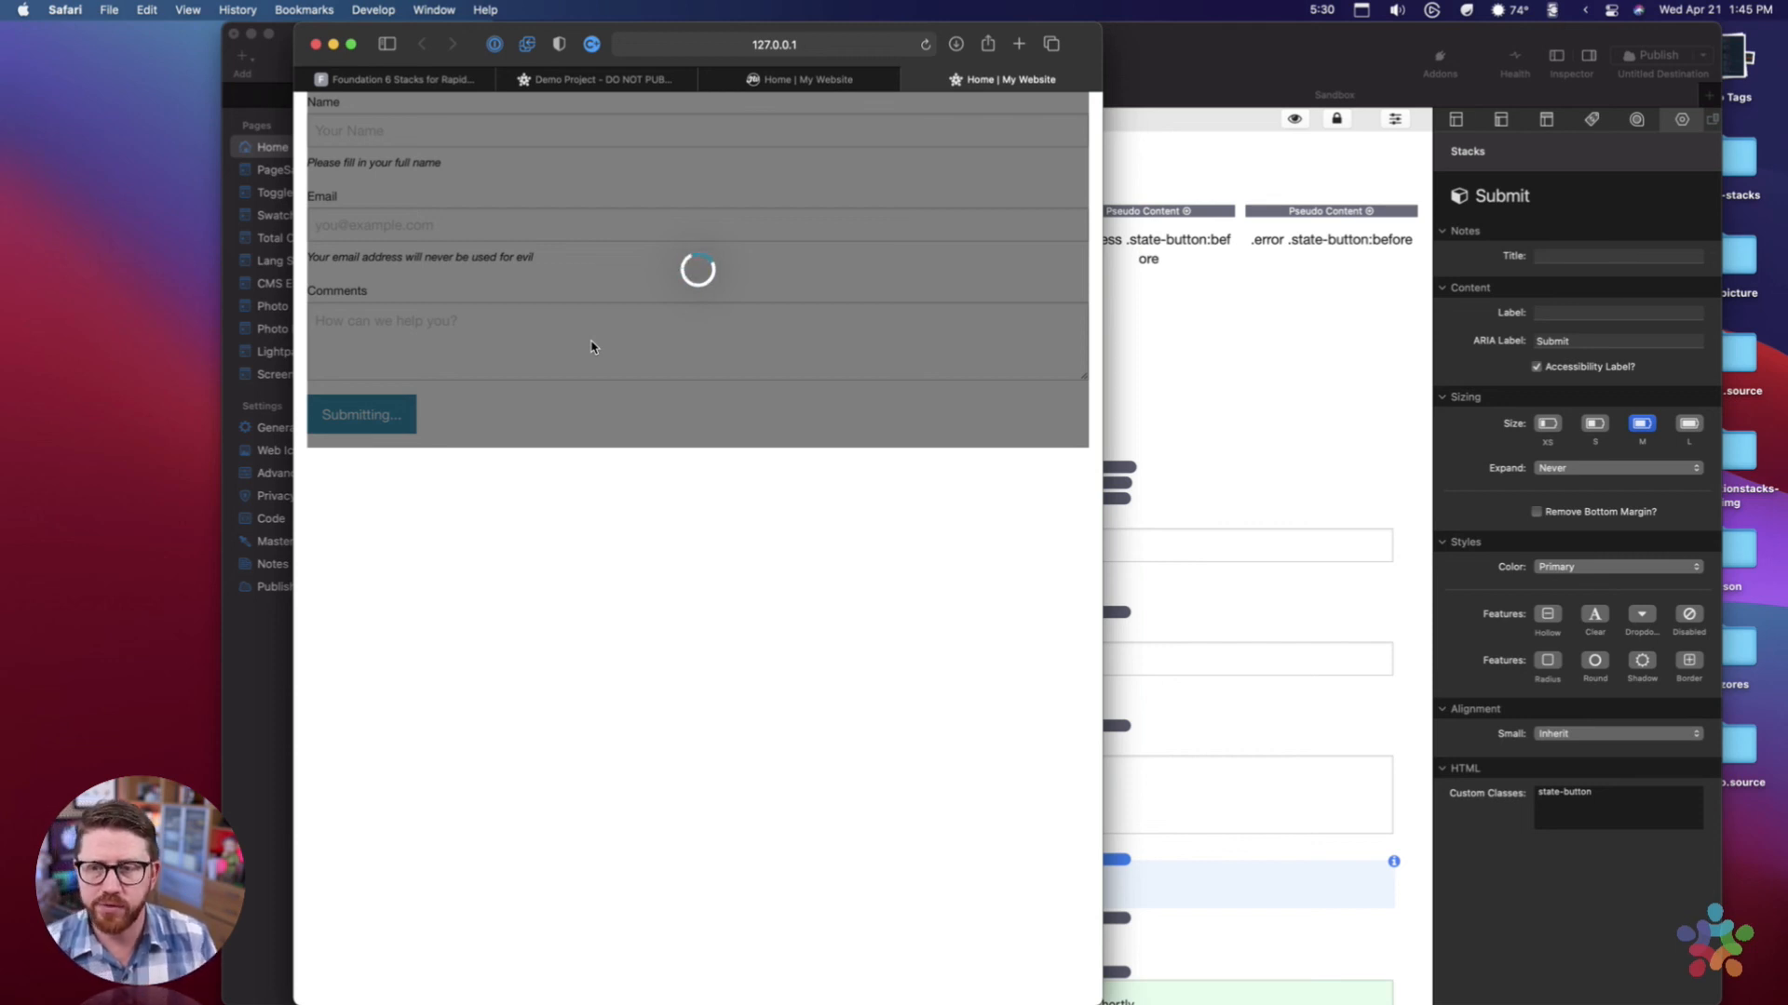
Read the description of the Submit stack's accessibility label option and review the form button in the Safari preview.
{"action": "left_click", "coordinate": [1515, 363]}
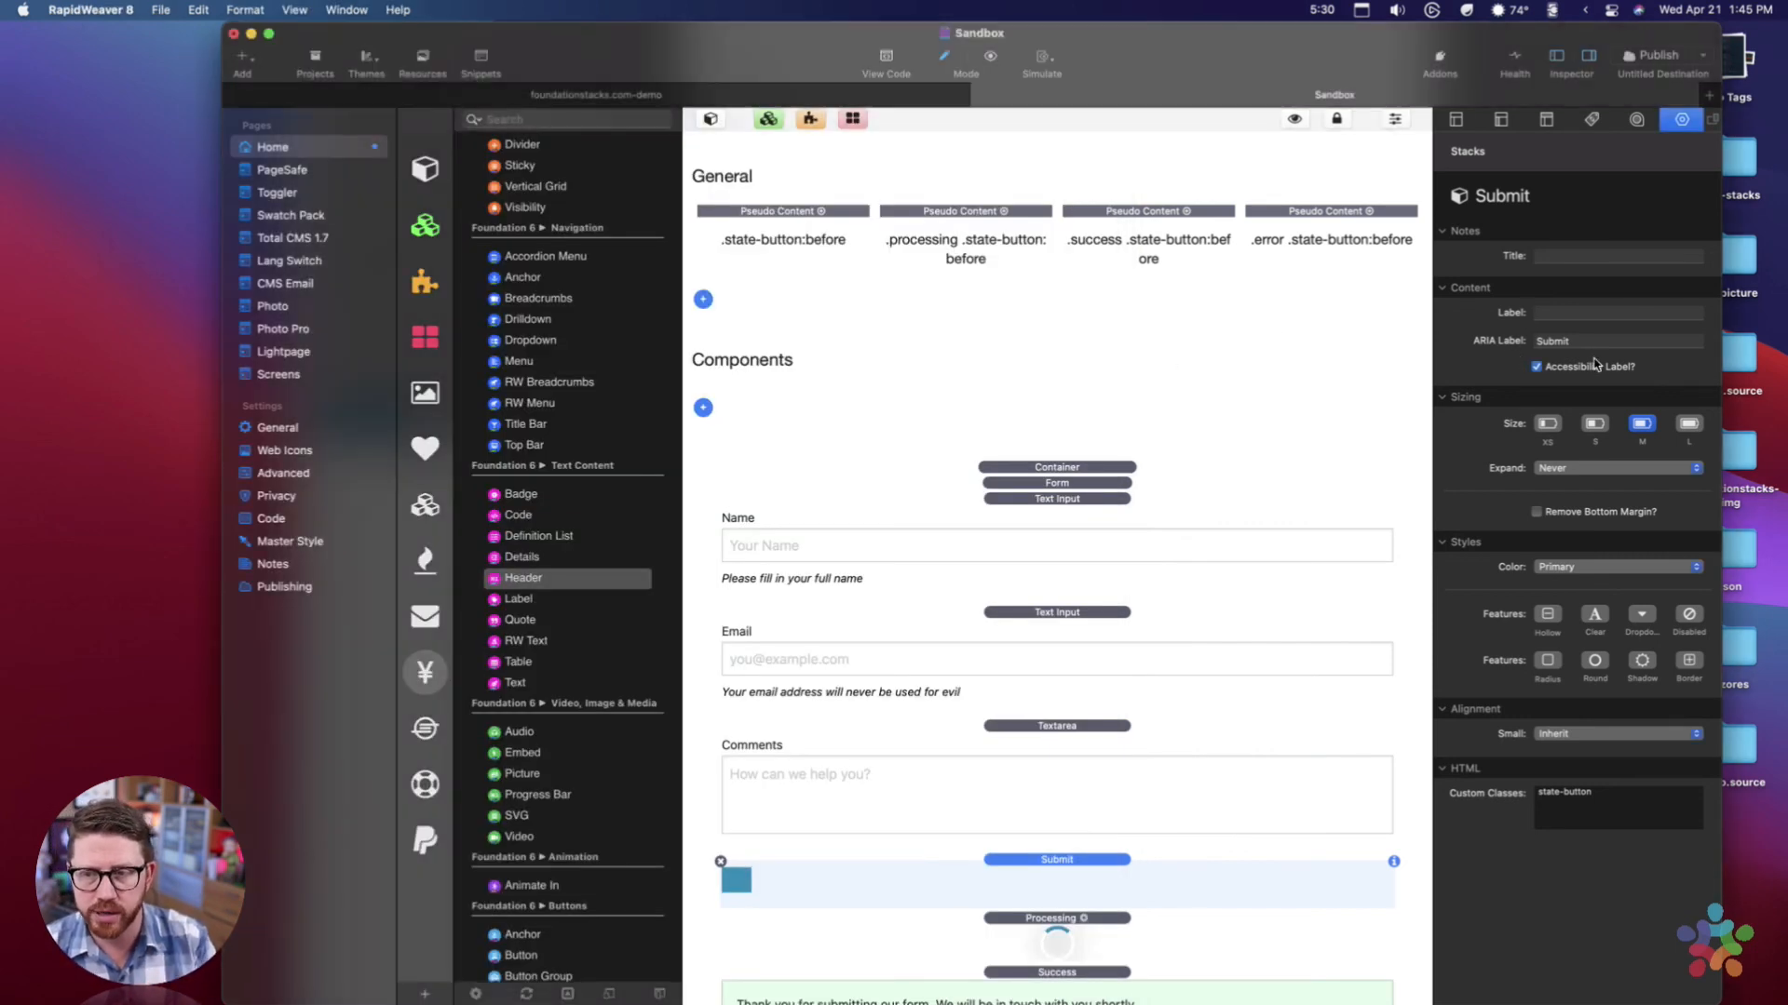
{"action": "mouse_move", "coordinate": [1595, 364]}
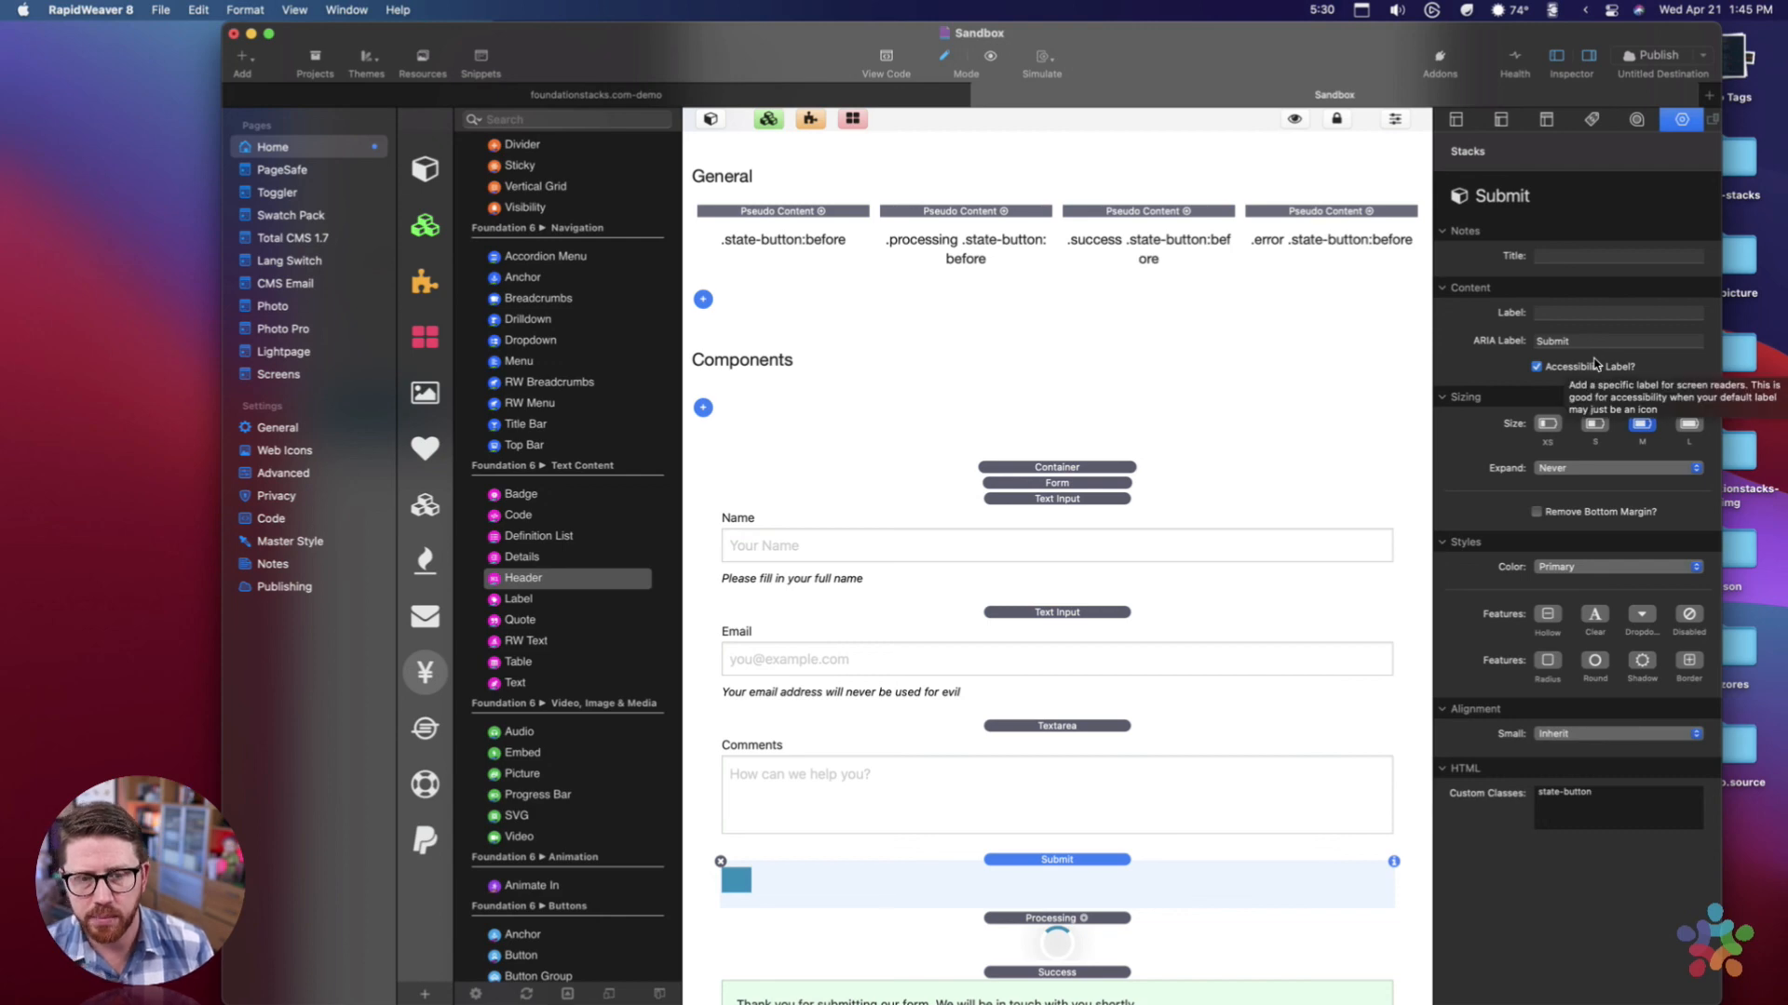
{"action": "key", "text": "ctrl+Up"}
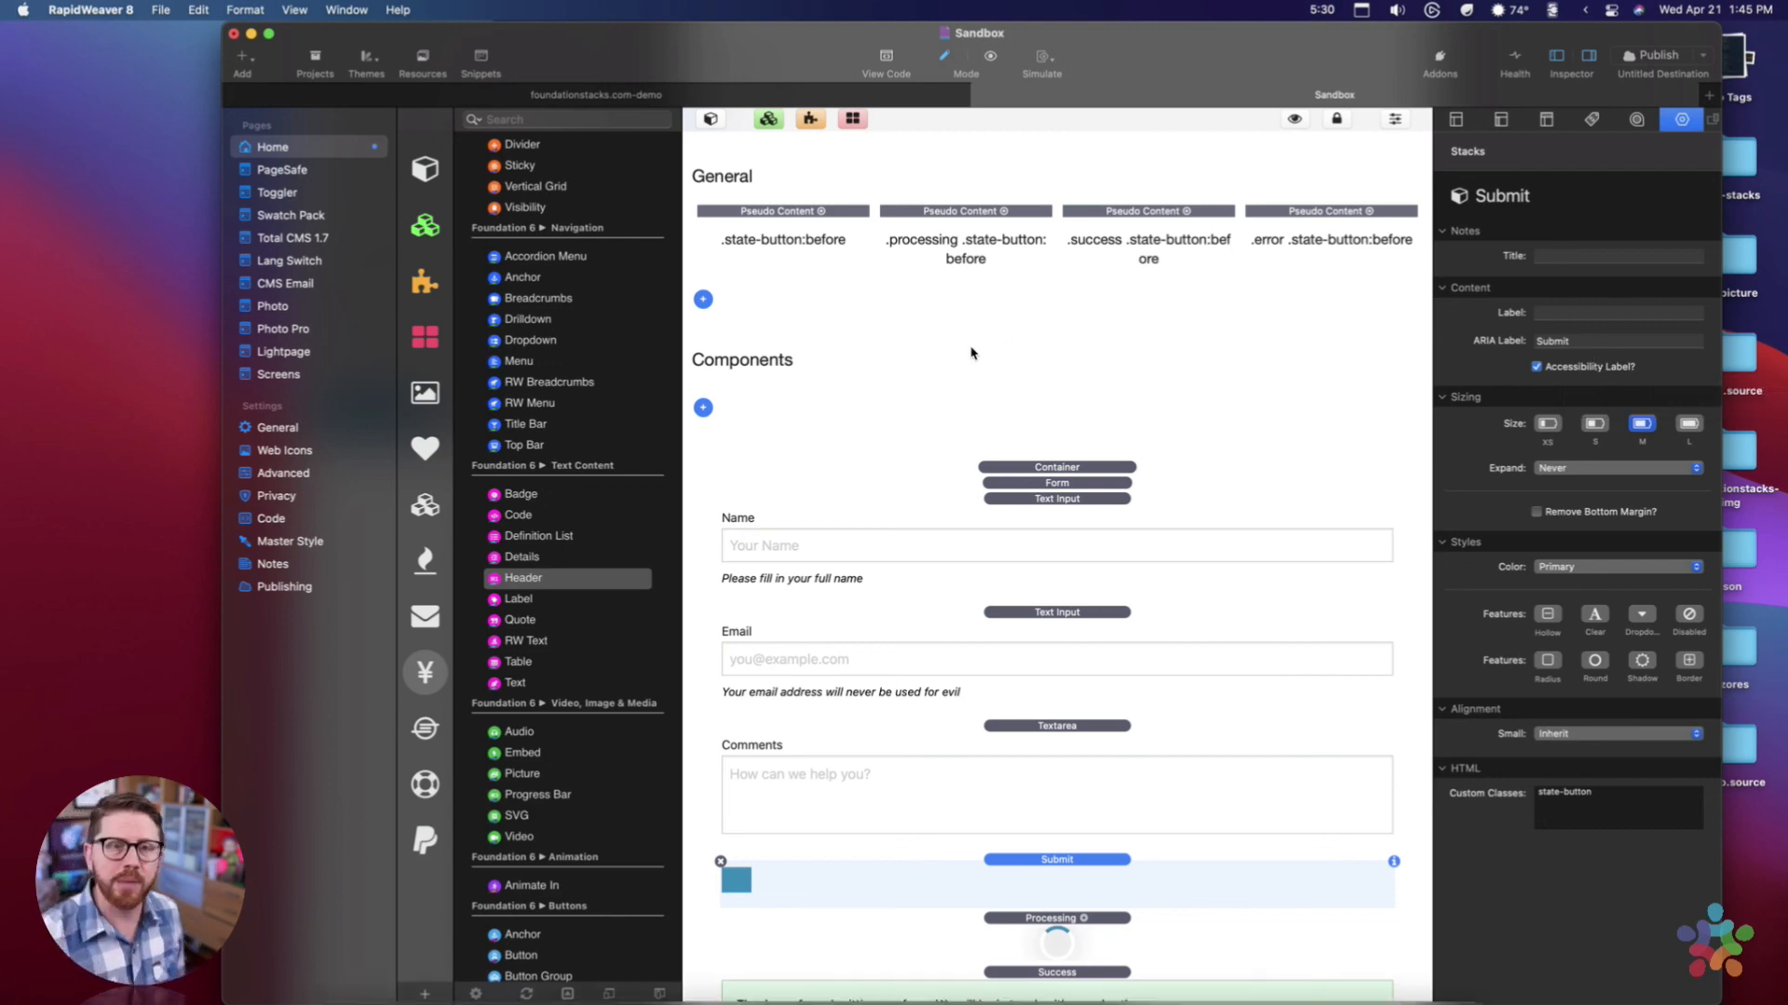
{"action": "left_click", "coordinate": [497, 431]}
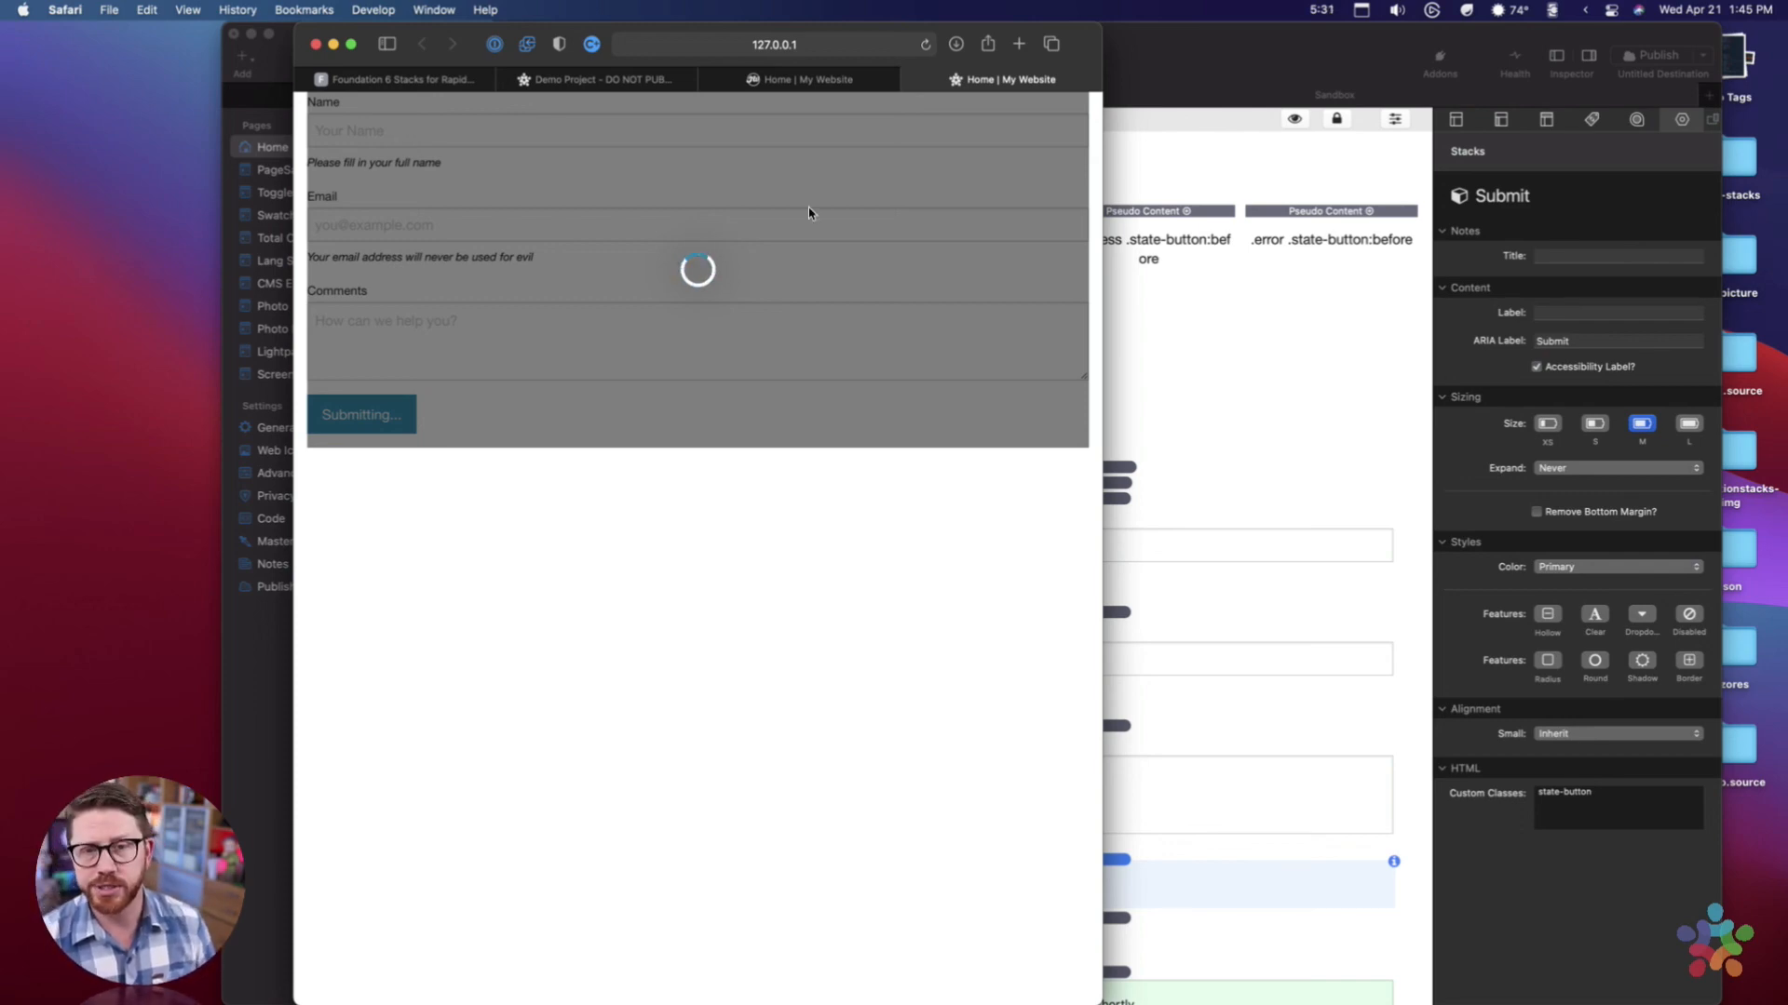
{"action": "left_click", "coordinate": [1187, 44]}
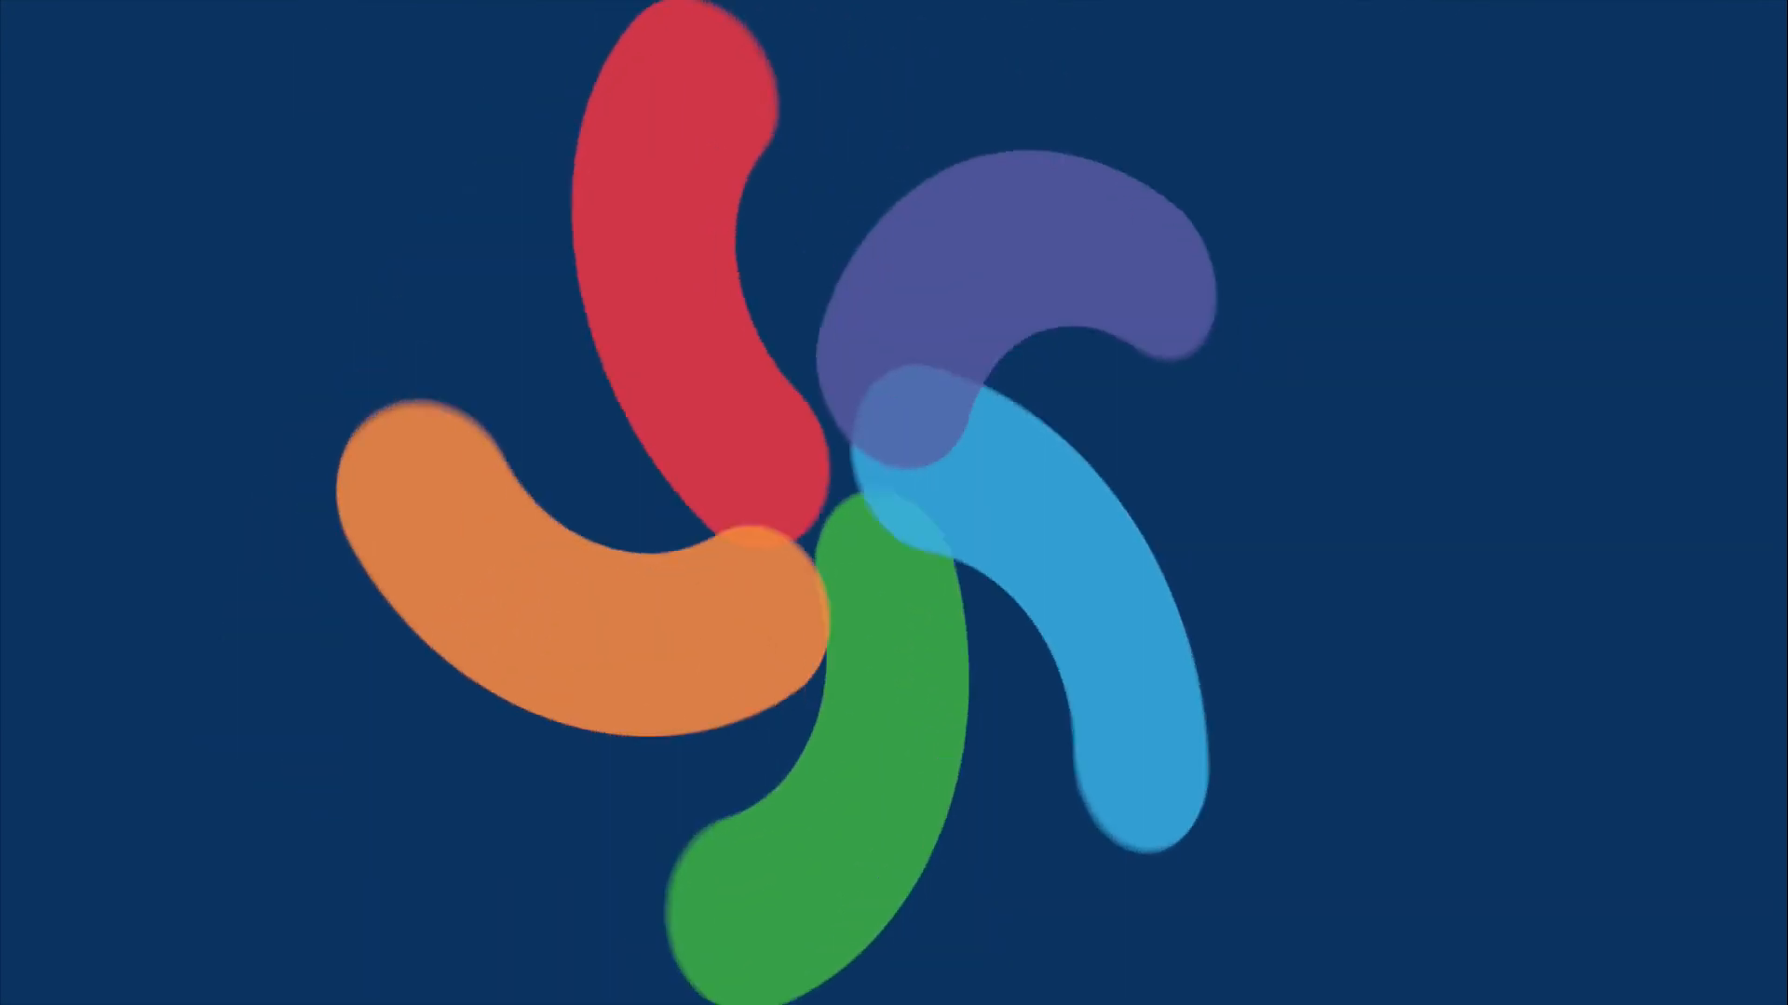